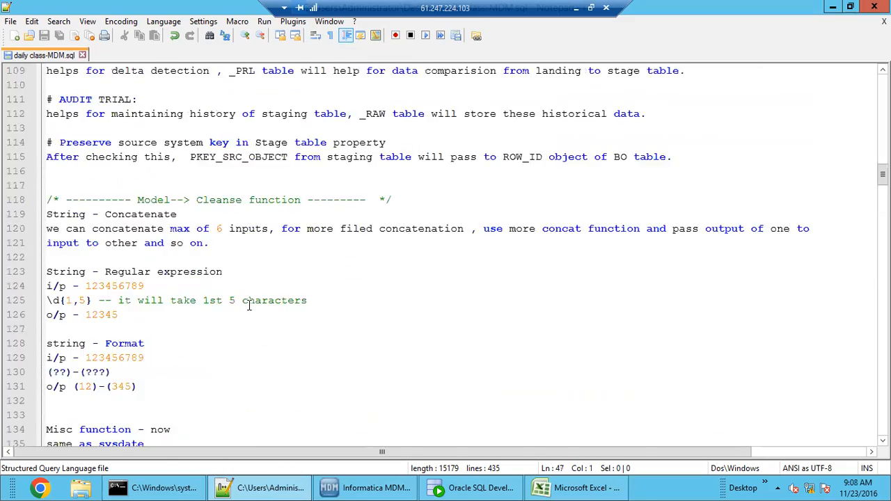
# Review the notes on the Informatica MDM project landscape, its databases and the data flow from landing to merging.
pyautogui.scroll(5, 248, 305)
pyautogui.scroll(-5, 248, 305)
pyautogui.scroll(5, 249, 305)
pyautogui.scroll(-5, 249, 305)
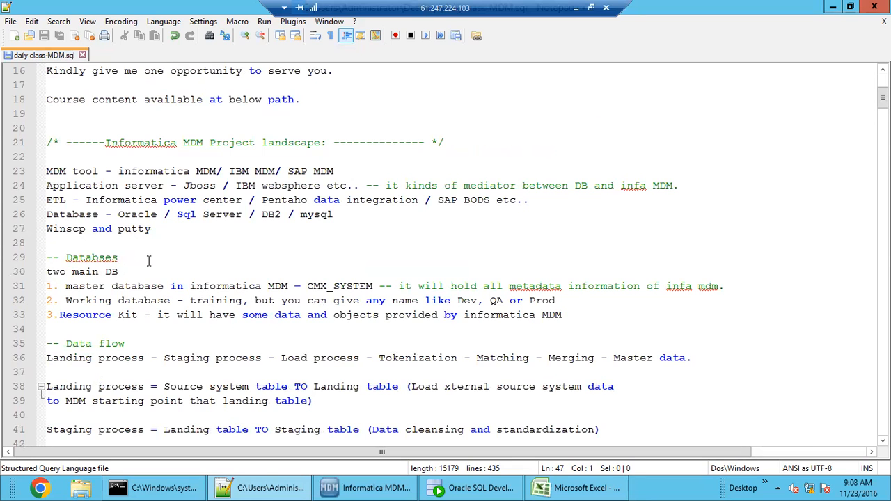
pyautogui.scroll(-2, 148, 260)
pyautogui.moveTo(119, 85); pyautogui.dragTo(147, 160)
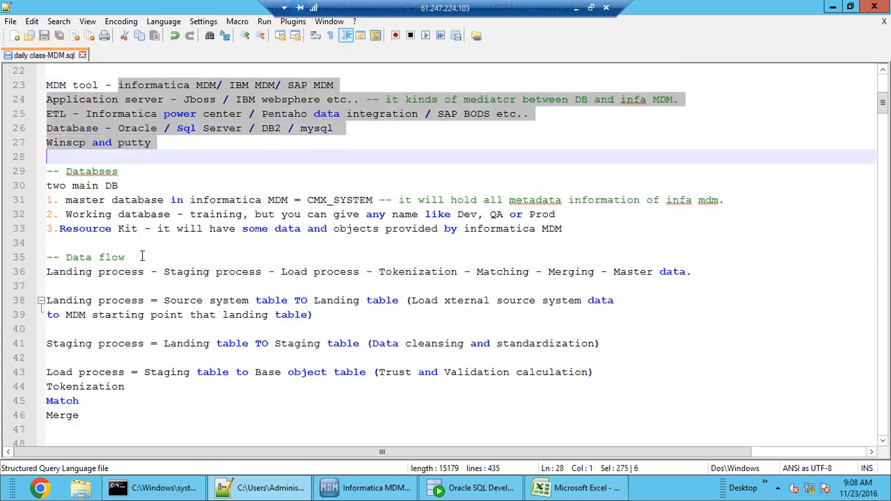
pyautogui.scroll(-1, 142, 256)
pyautogui.moveTo(135, 222); pyautogui.dragTo(133, 320)
pyautogui.click(147, 358)
# Review the landing table notes, covering the naming convention prefixes and how to implement CDC using a landing table.
pyautogui.scroll(-5, 147, 358)
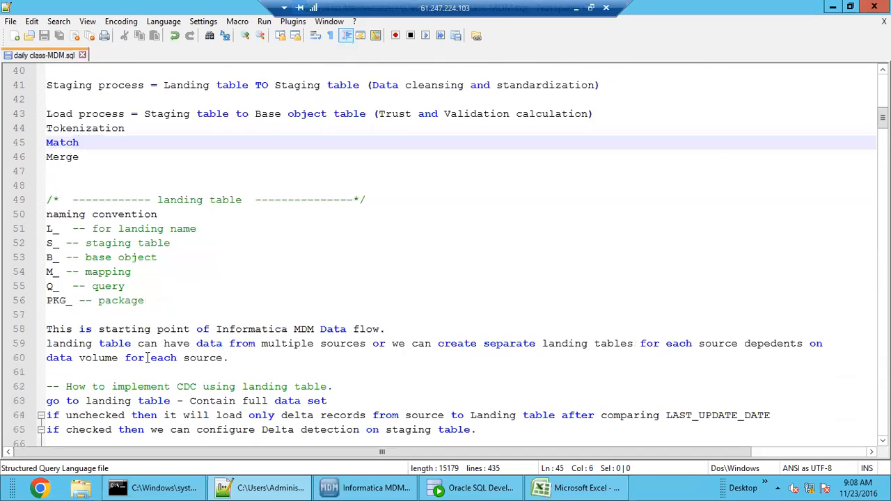
pyautogui.moveTo(95, 224); pyautogui.dragTo(193, 304)
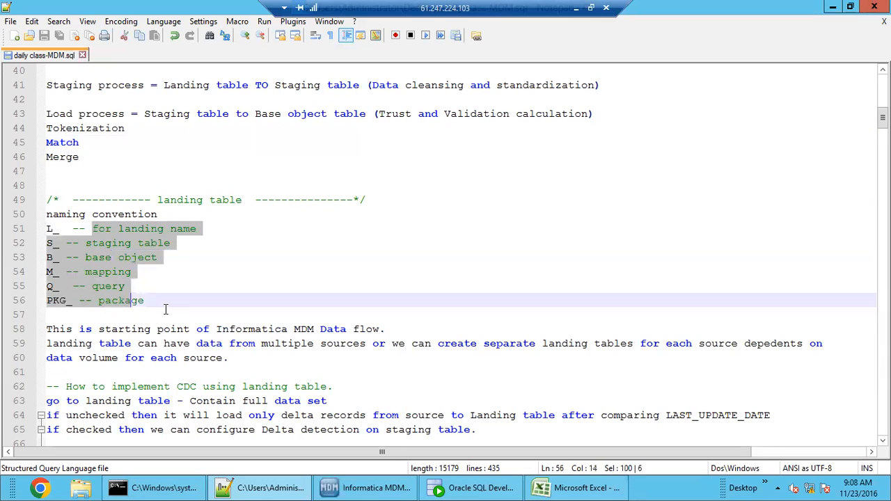
pyautogui.click(165, 311)
pyautogui.scroll(-5, 166, 311)
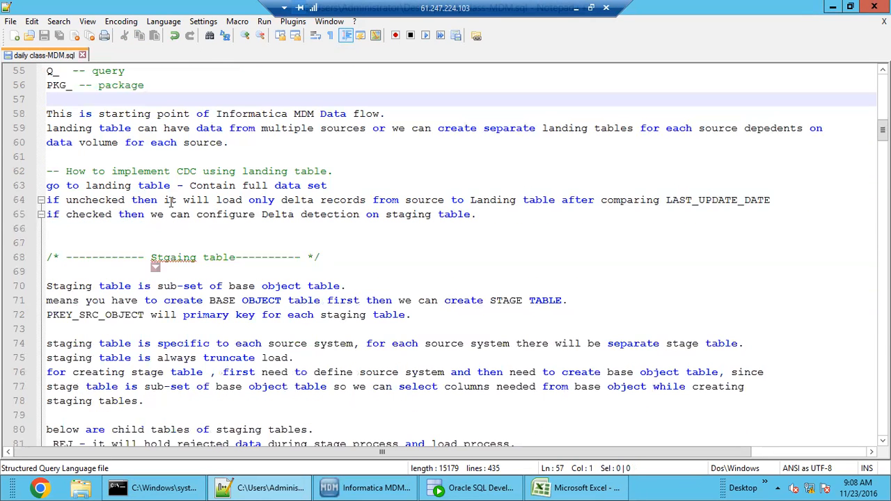
pyautogui.click(169, 172)
pyautogui.keyDown('shift'); pyautogui.click(174, 185); pyautogui.keyUp('shift')
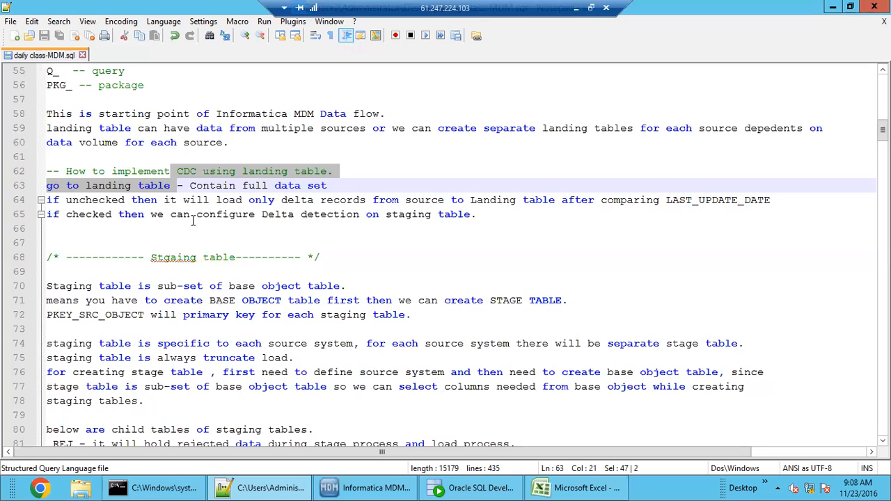
pyautogui.click(263, 229)
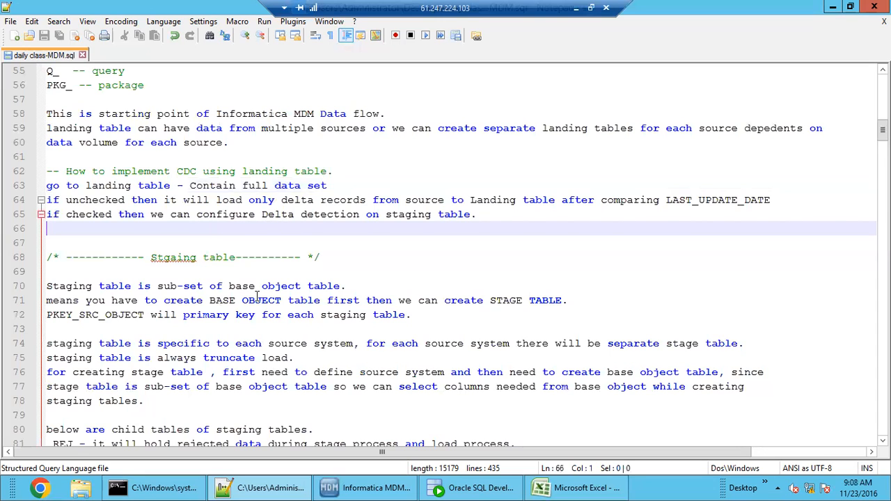
# Read through the staging table notes, including the _REJ, _PRL, _RAW and _OPL child tables.
pyautogui.scroll(-2, 257, 297)
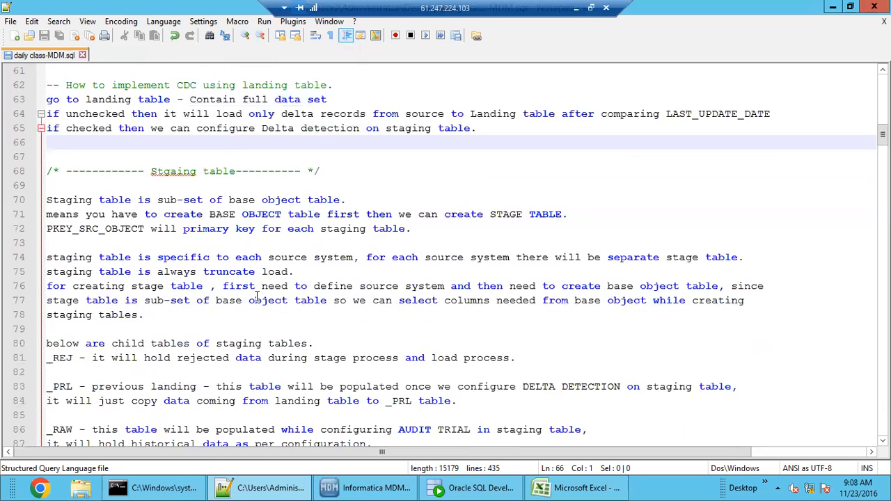
pyautogui.click(252, 243)
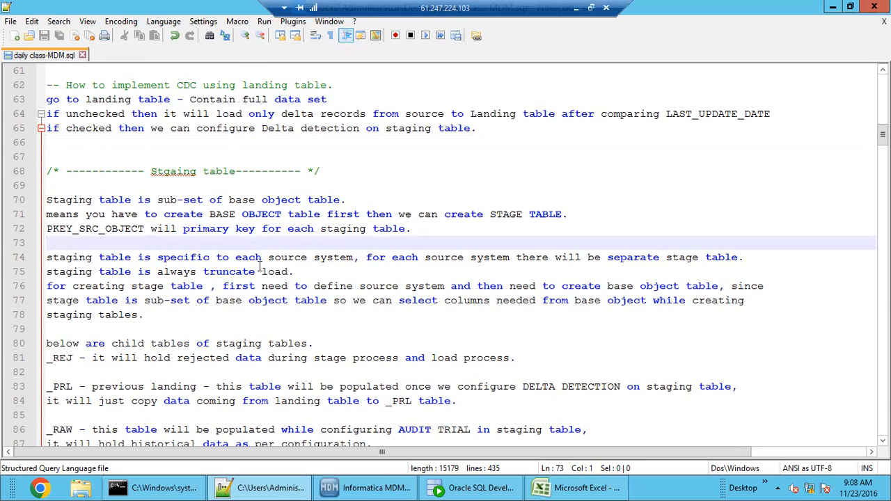
pyautogui.click(247, 318)
pyautogui.scroll(-3, 247, 318)
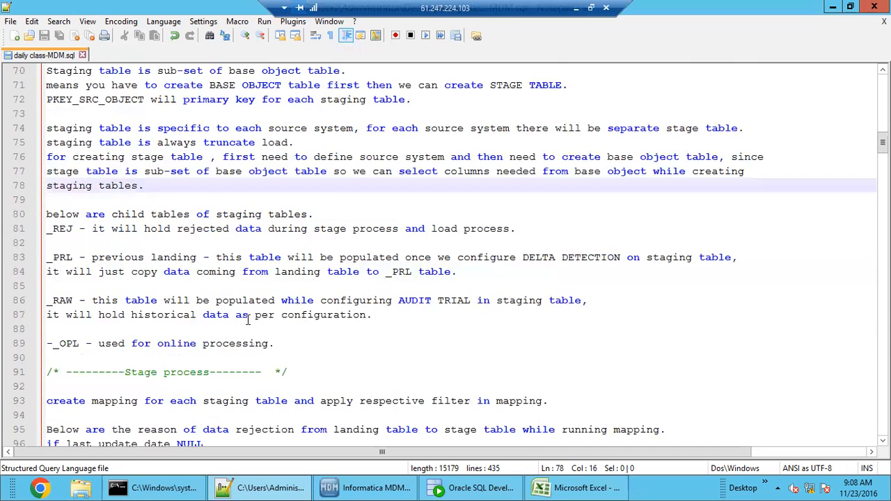
pyautogui.click(83, 257)
pyautogui.click(97, 315)
pyautogui.click(99, 343)
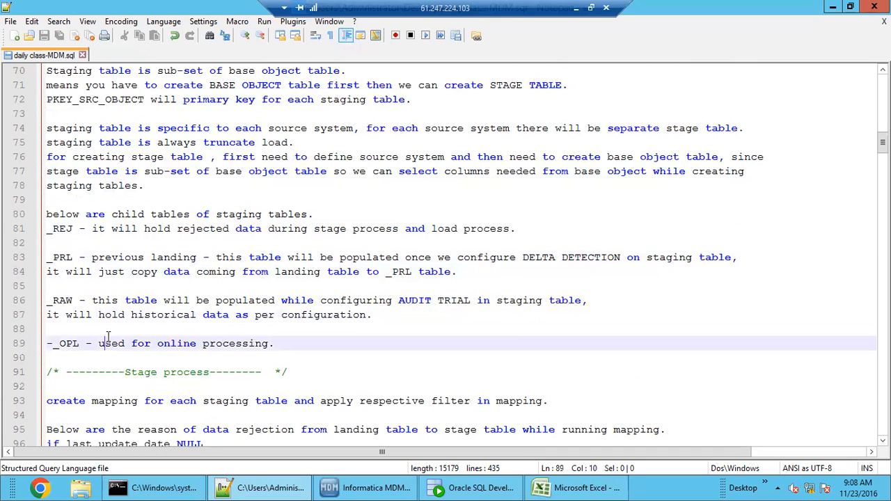
# Examine the stage process notes on why data is rejected between the landing and stage tables.
pyautogui.scroll(-5, 180, 313)
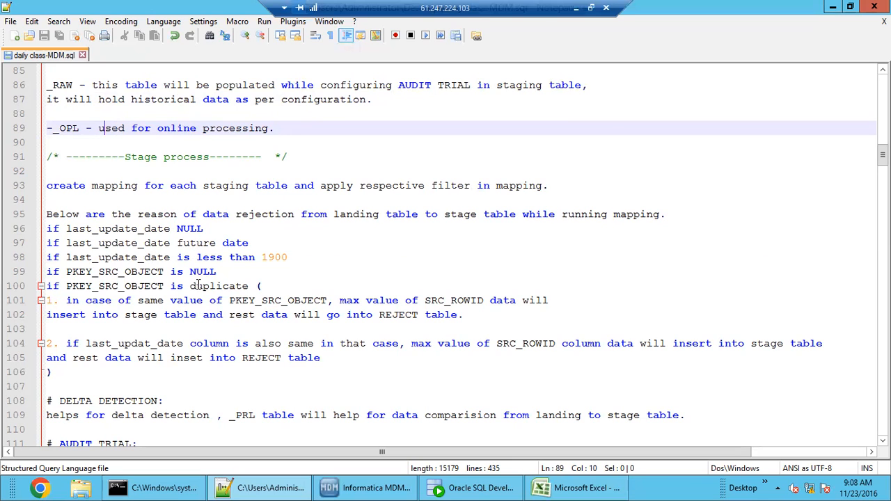
pyautogui.moveTo(161, 231); pyautogui.dragTo(159, 315)
pyautogui.click(197, 300)
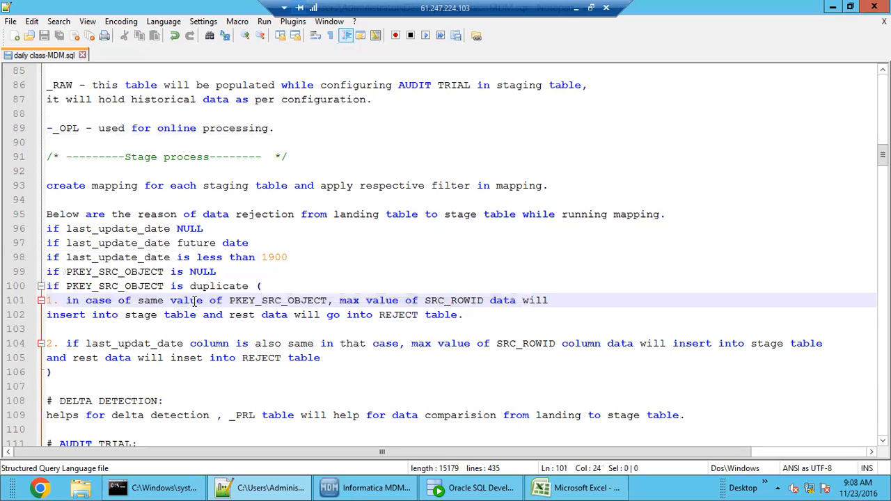
pyautogui.scroll(-4, 194, 300)
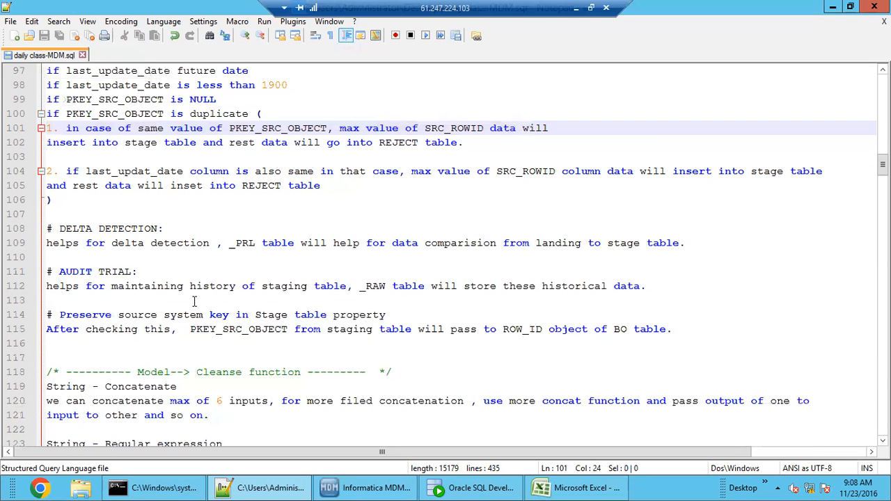
pyautogui.scroll(2, 194, 300)
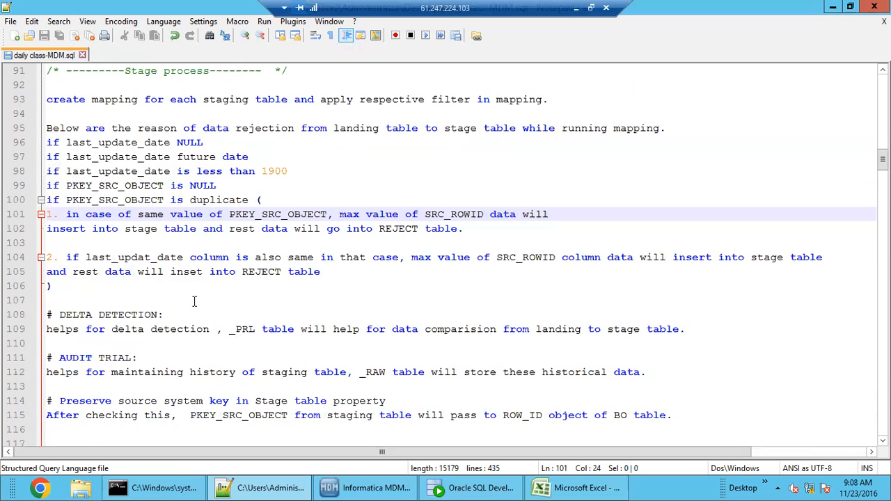
pyautogui.scroll(-2, 194, 299)
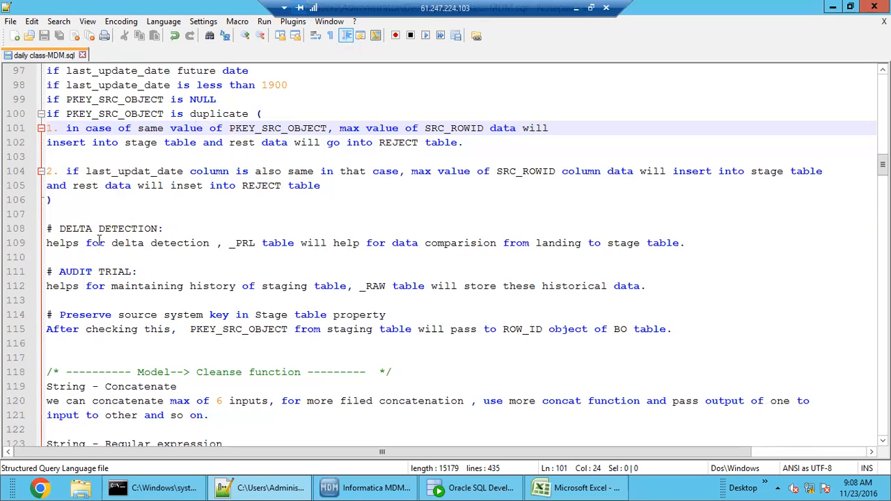
# Read the delta detection and audit trial notes, continuing through the cleanse function notes.
pyautogui.moveTo(89, 232); pyautogui.dragTo(119, 244)
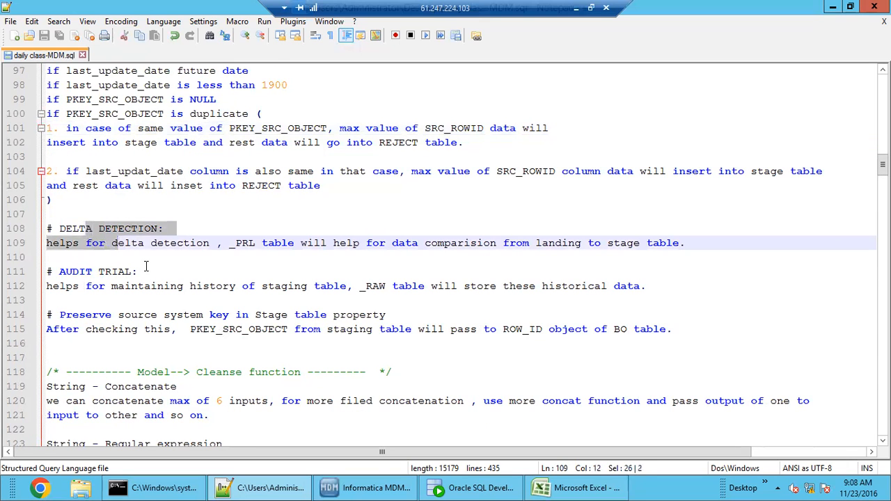
pyautogui.click(146, 267)
pyautogui.scroll(-3, 146, 267)
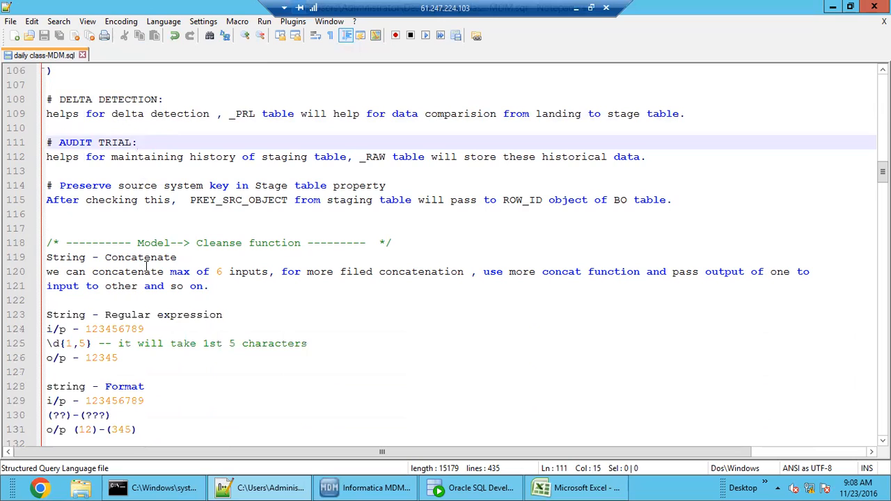
pyautogui.moveTo(81, 145); pyautogui.dragTo(111, 159)
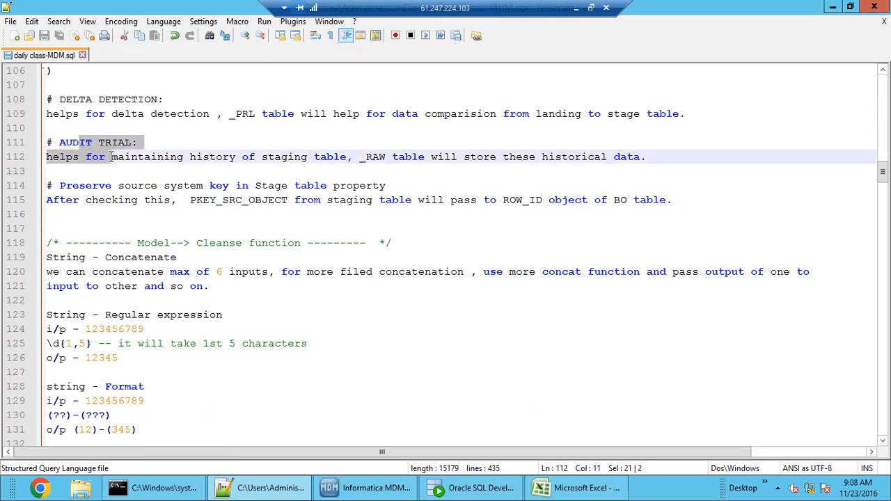
pyautogui.click(132, 170)
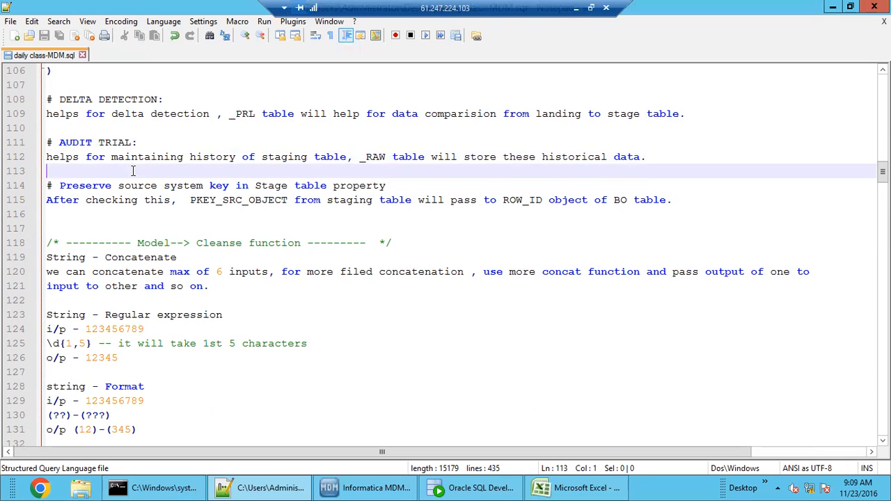
pyautogui.moveTo(115, 169); pyautogui.dragTo(68, 143)
pyautogui.click(79, 147)
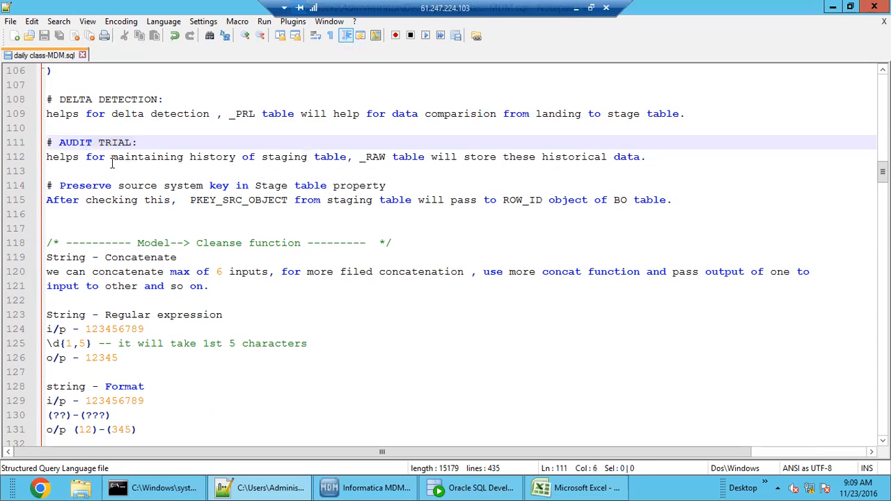
pyautogui.scroll(-3, 112, 162)
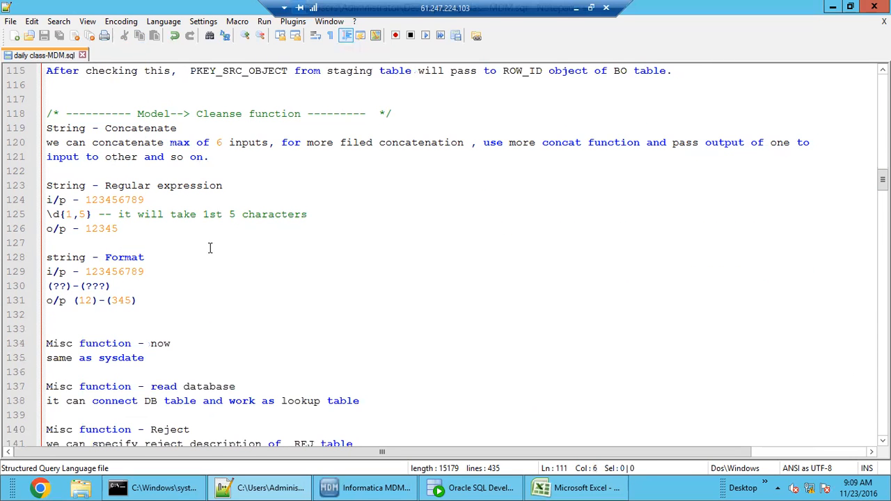
pyautogui.scroll(-3, 254, 237)
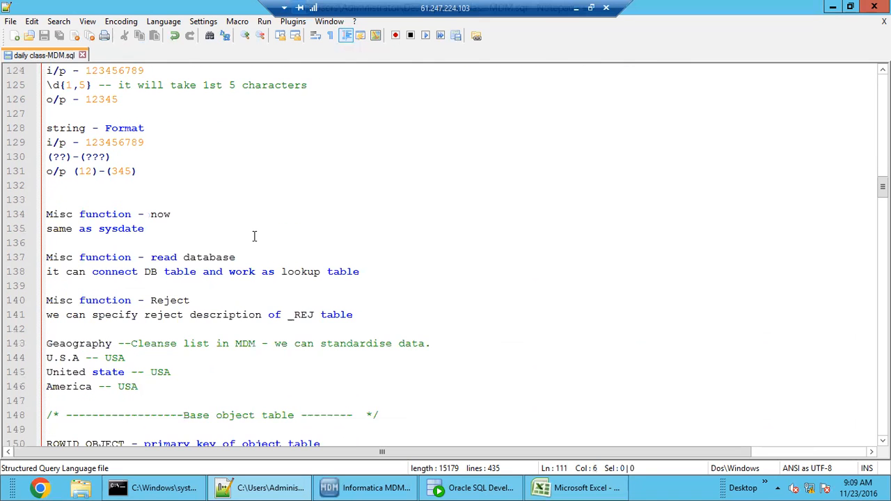
# Examine the base object table notes, highlighting ROWID_OBJECT, LAST_ROWID_SYSTEM and CONSOLIDATION_IND.
pyautogui.scroll(-6, 254, 237)
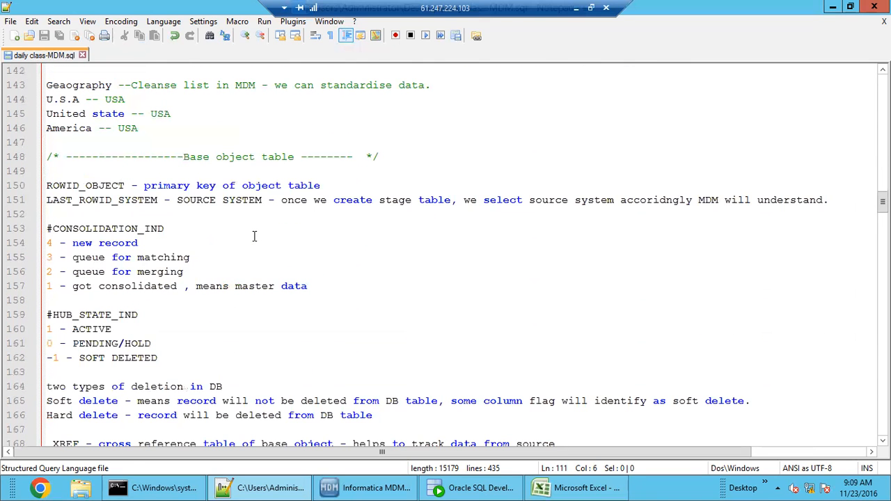
pyautogui.scroll(-1, 254, 237)
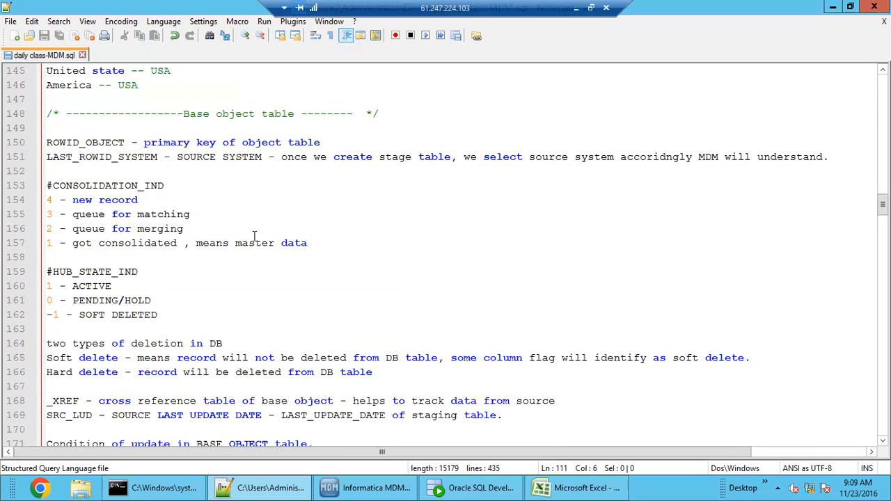
pyautogui.doubleClick(102, 186)
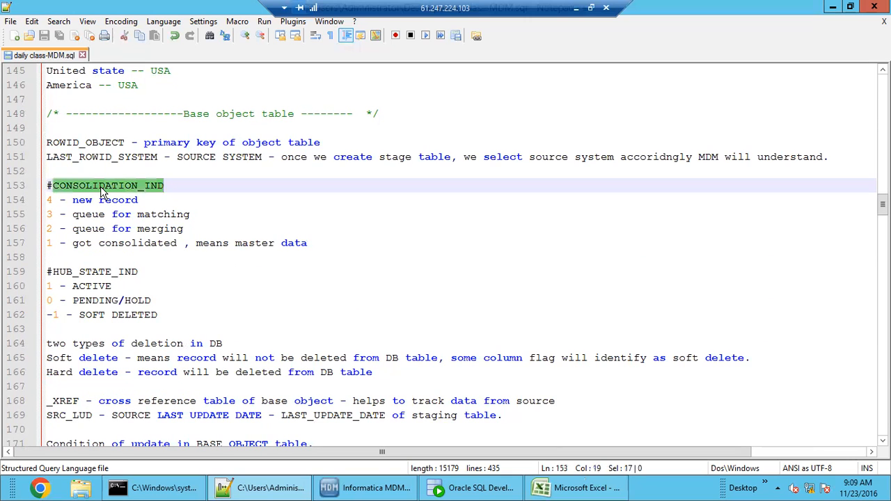
pyautogui.doubleClick(103, 144)
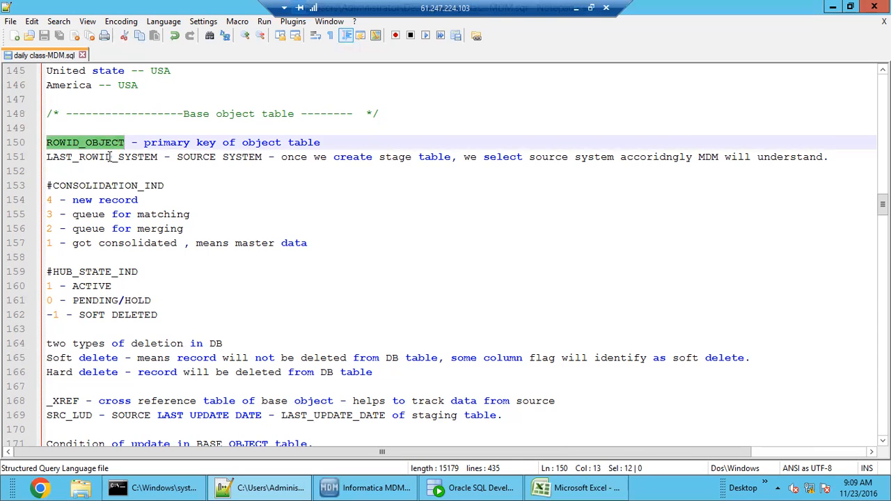
pyautogui.doubleClick(111, 160)
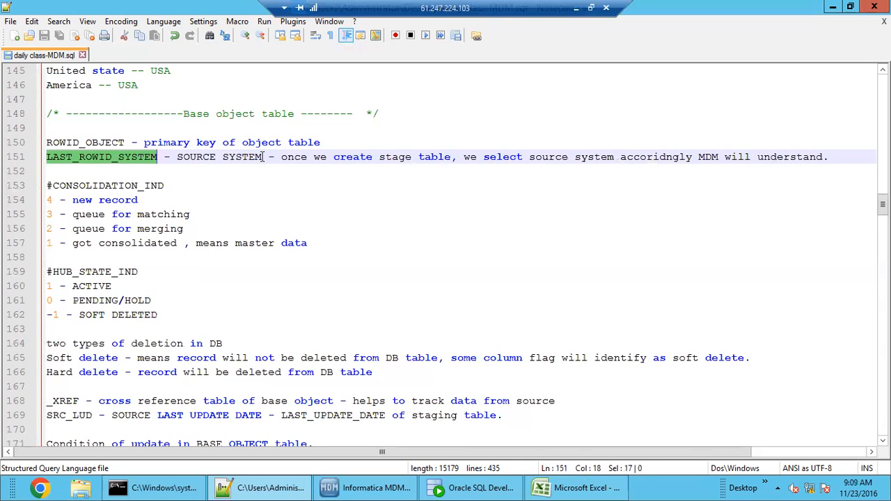
pyautogui.doubleClick(110, 186)
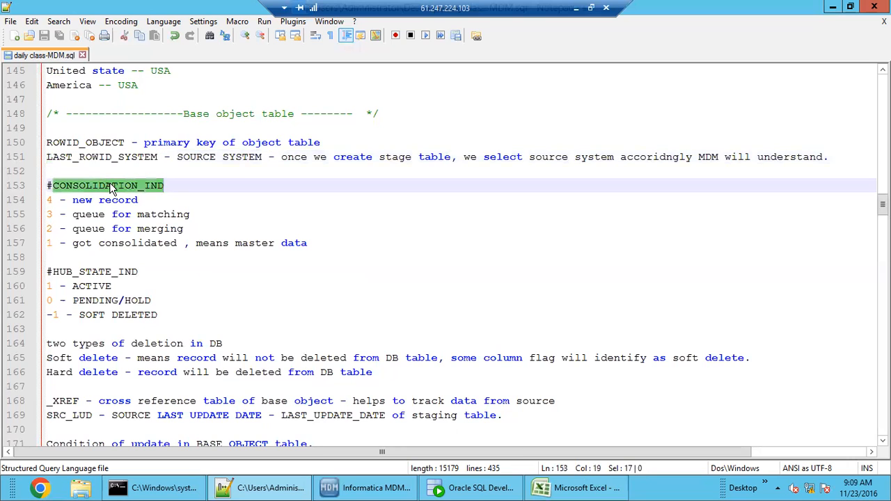
pyautogui.click(115, 256)
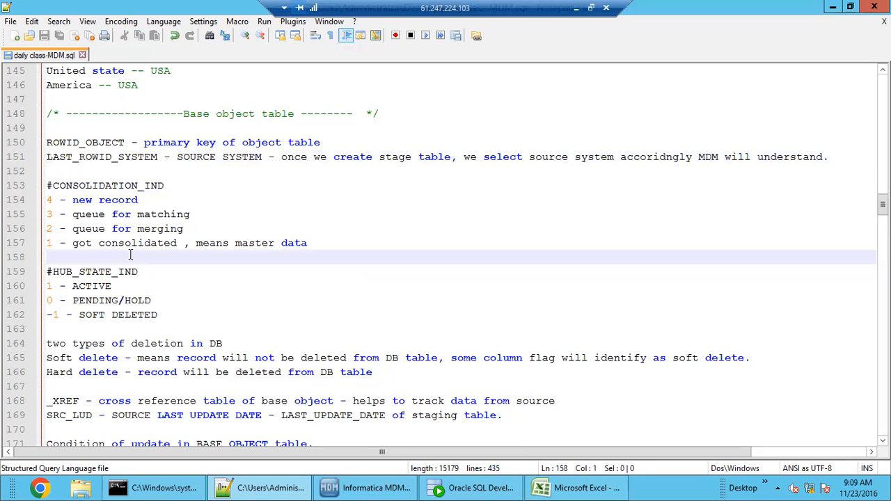
# Review the notes on HUB_STATE_IND, deletion types, the _XREF table and base object update conditions, up to the lookup section.
pyautogui.scroll(-3, 134, 287)
pyautogui.click(81, 200)
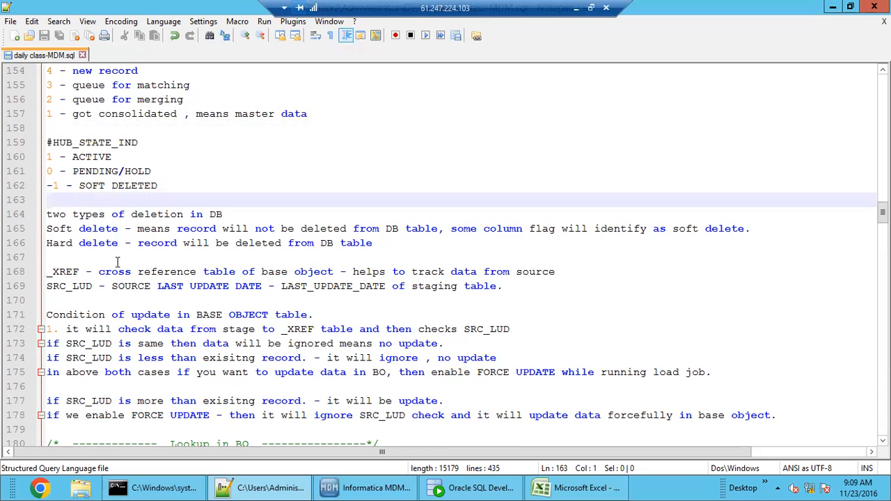
pyautogui.scroll(-2, 116, 271)
pyautogui.scroll(-2, 117, 269)
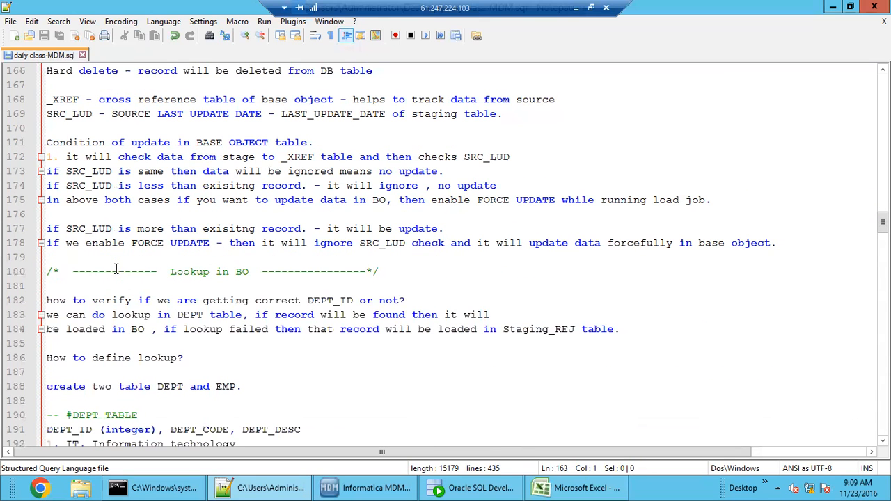
pyautogui.click(77, 128)
pyautogui.doubleClick(69, 100)
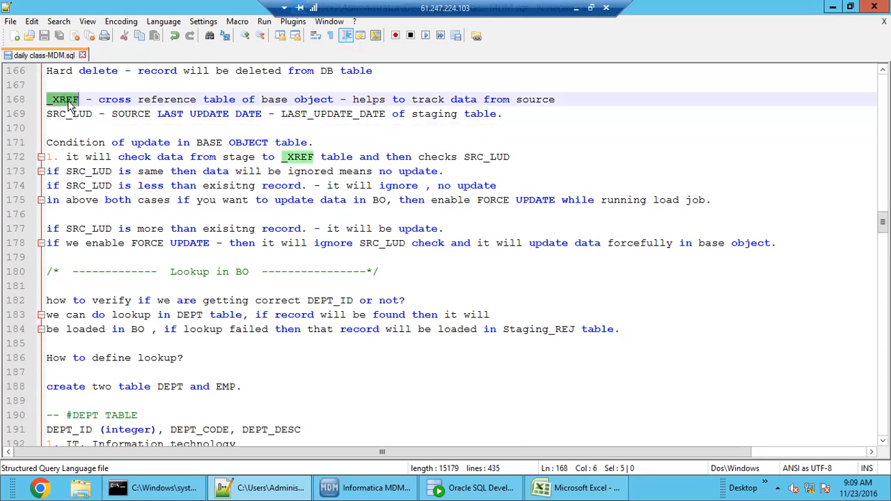
pyautogui.click(131, 215)
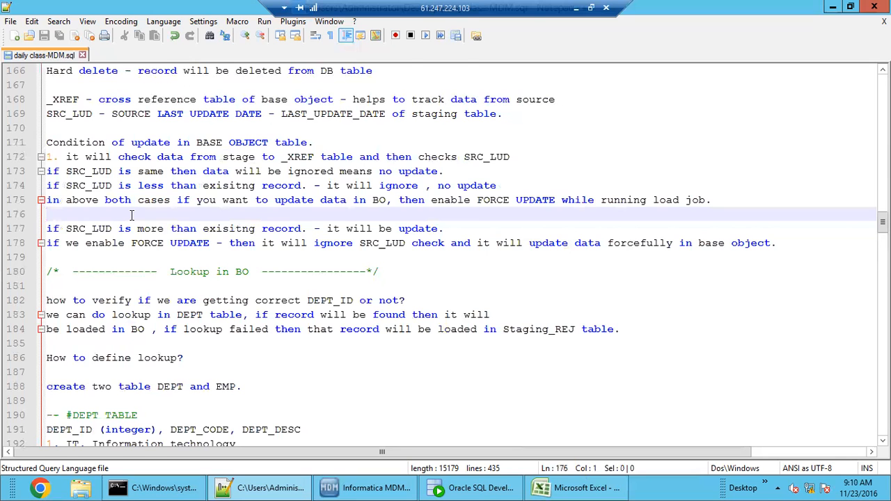
pyautogui.scroll(-3, 131, 215)
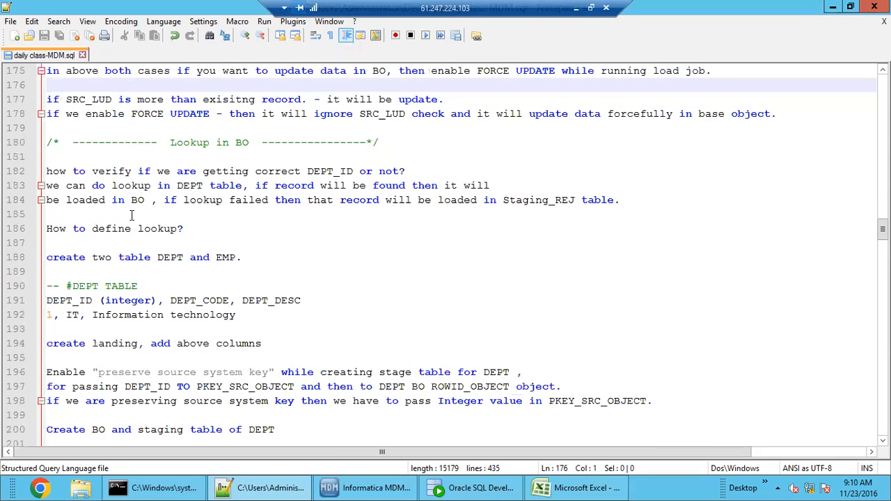
# Read the Lookup in BO notes on verifying DEPT_ID and defining a lookup.
pyautogui.click(131, 215)
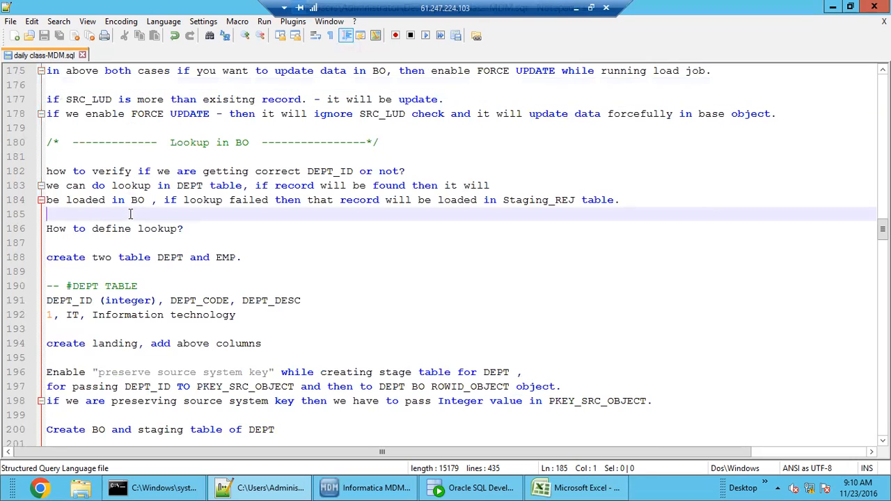
pyautogui.click(186, 160)
pyautogui.moveTo(186, 160); pyautogui.dragTo(194, 213)
pyautogui.click(205, 228)
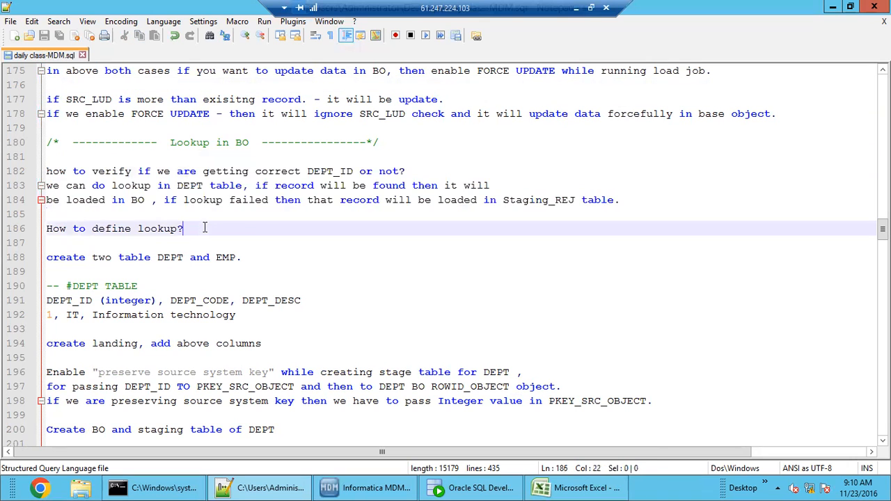
pyautogui.scroll(-3, 204, 228)
pyautogui.scroll(2, 205, 228)
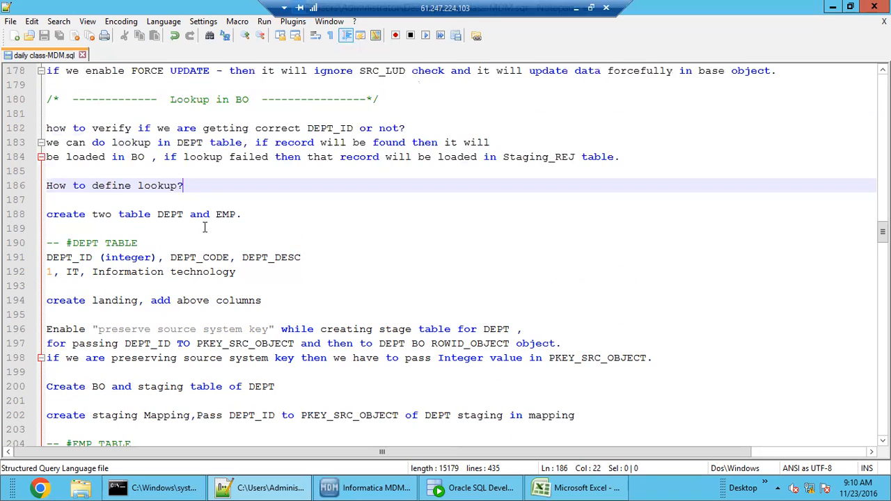
# Review the notes on setting up the DEPT and EMP tables and their relationship, up to the trust setting section.
pyautogui.click(210, 231)
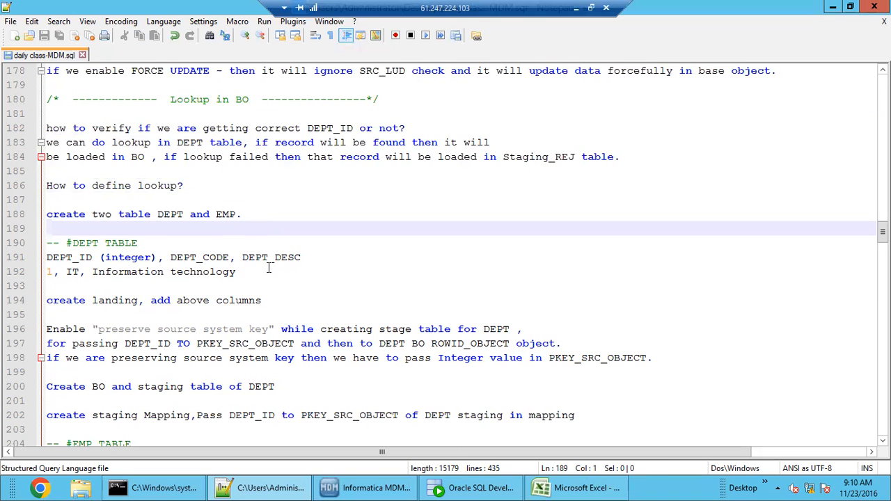
pyautogui.click(282, 288)
pyautogui.scroll(-2, 282, 288)
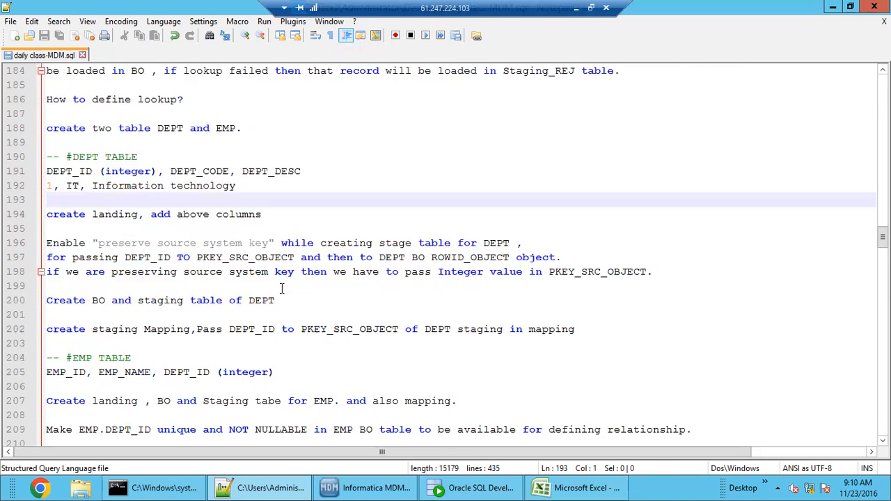
pyautogui.scroll(-5, 282, 288)
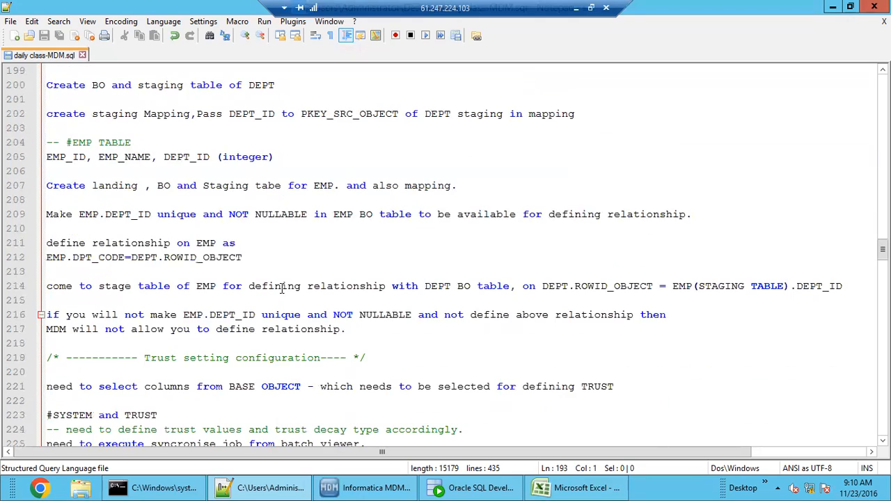
pyautogui.scroll(4, 282, 288)
pyautogui.scroll(-9, 282, 288)
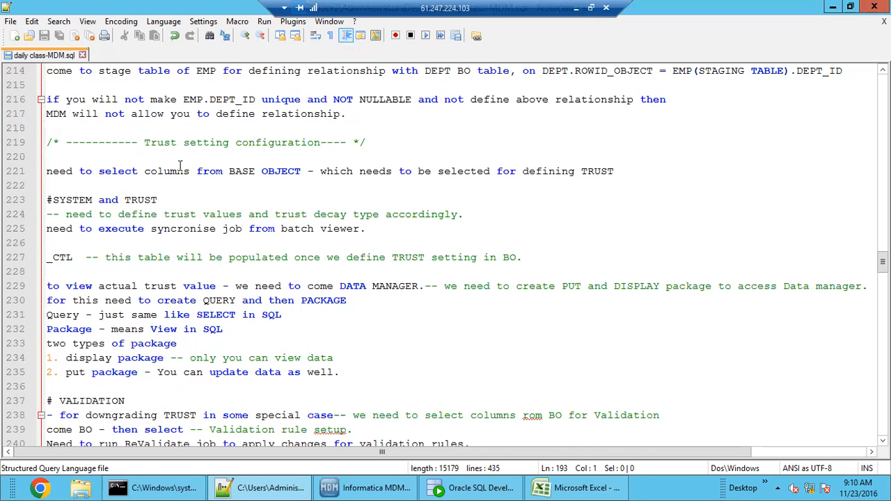
# Read the trust setting configuration notes on base object columns, the _CTL table, queries and packages.
pyautogui.click(180, 160)
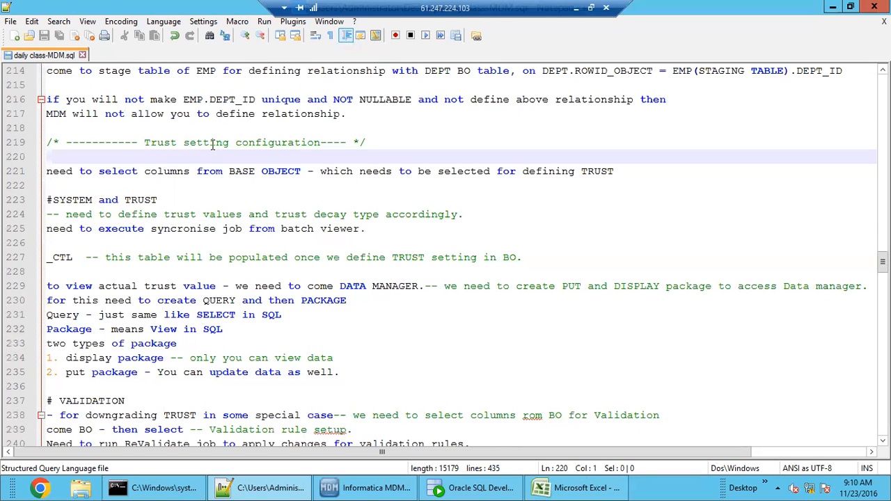
pyautogui.scroll(-1, 271, 264)
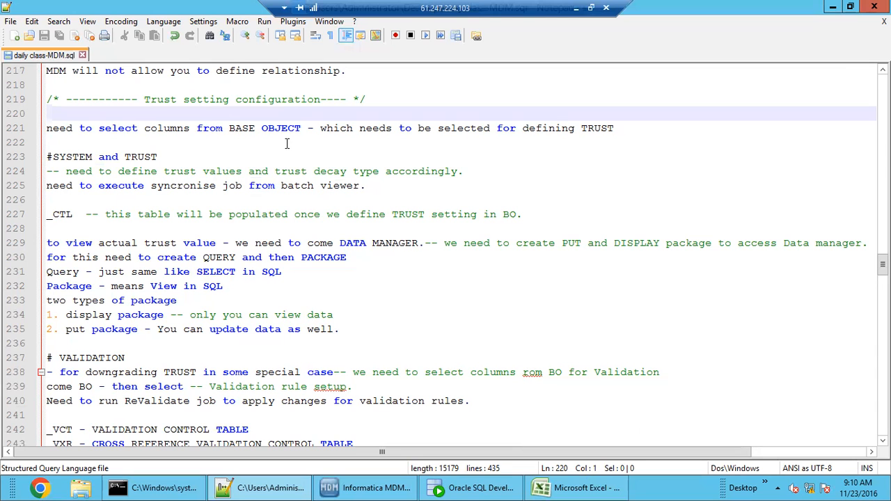
pyautogui.scroll(-2, 287, 143)
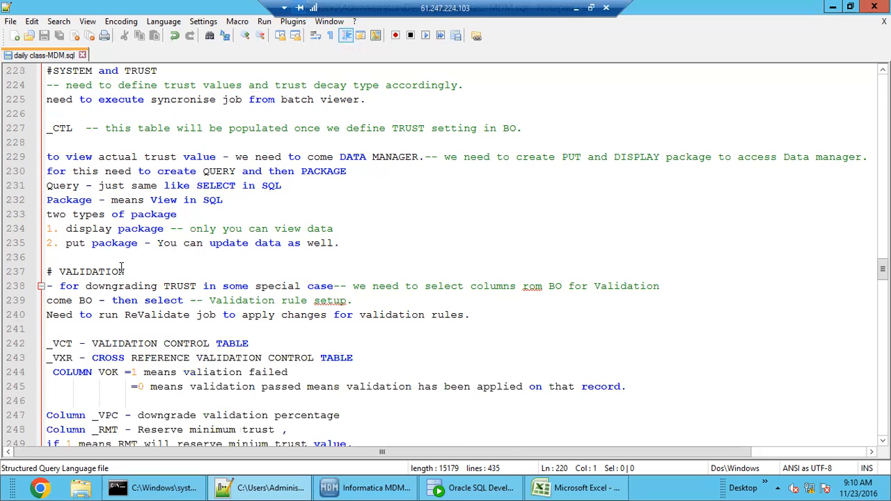
# Examine the VALIDATION notes on downgrading trust, highlighting the word VALIDATION, and return to the trust notes.
pyautogui.click(122, 271)
pyautogui.doubleClick(121, 272)
pyautogui.scroll(-3, 252, 240)
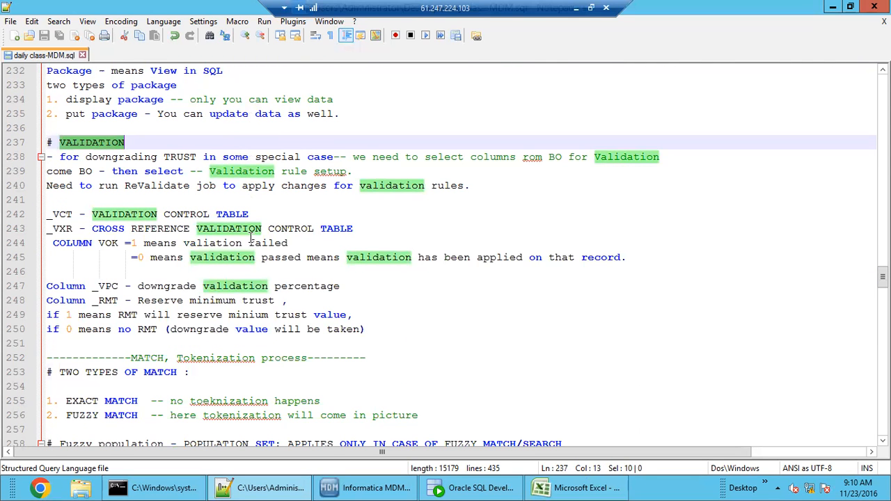
pyautogui.scroll(-3, 251, 238)
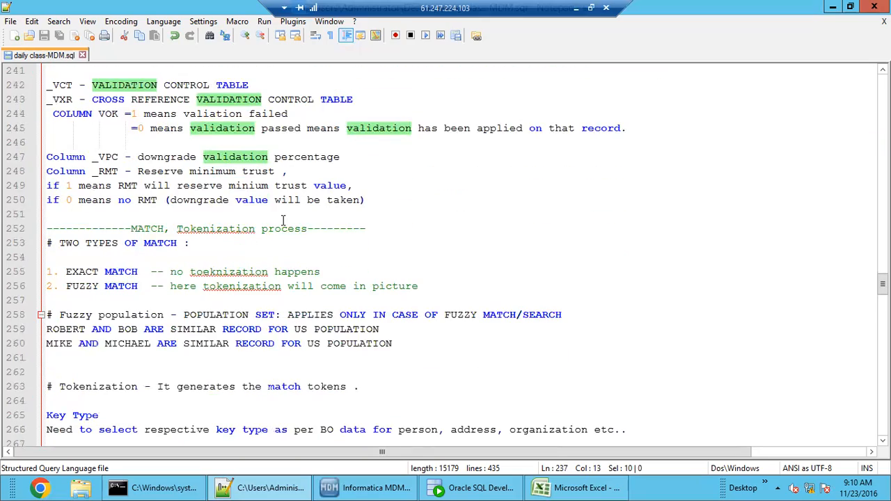
pyautogui.scroll(2, 283, 221)
pyautogui.scroll(-3, 283, 220)
pyautogui.scroll(5, 284, 221)
pyautogui.scroll(3, 284, 220)
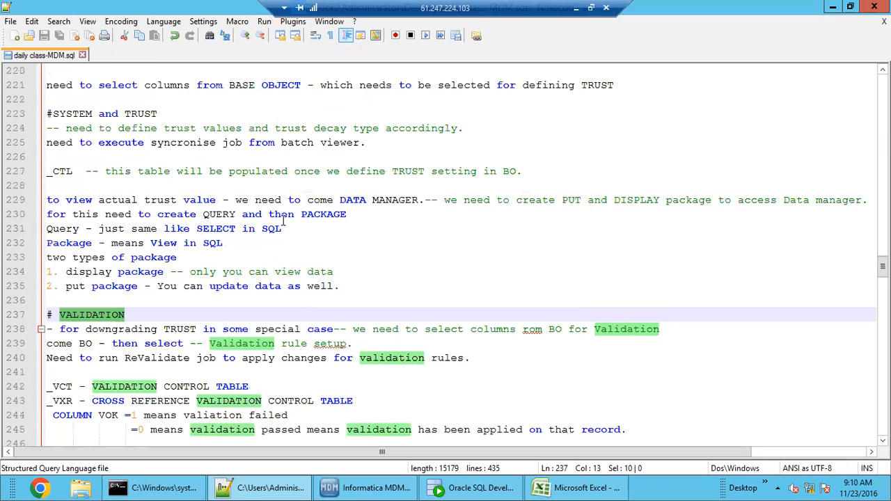
# Highlight the control table names _CTL, _VCT and _VXR in the trust and validation notes.
pyautogui.doubleClick(70, 172)
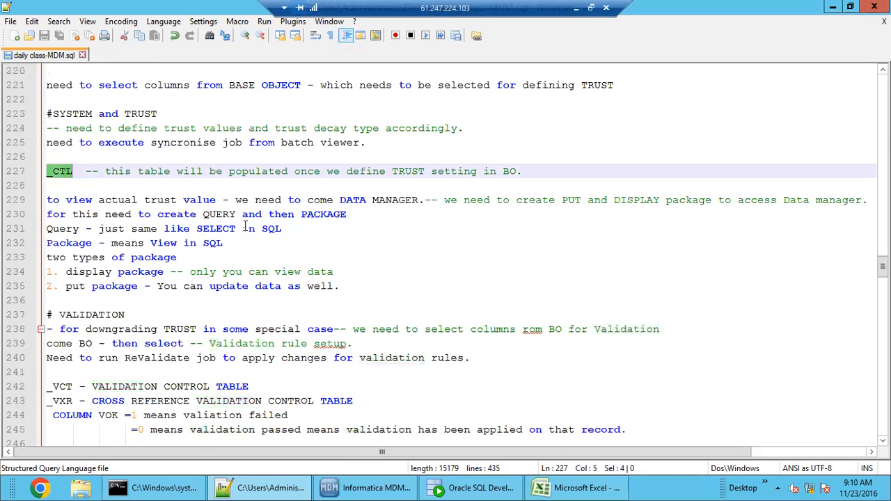
pyautogui.scroll(-3, 244, 227)
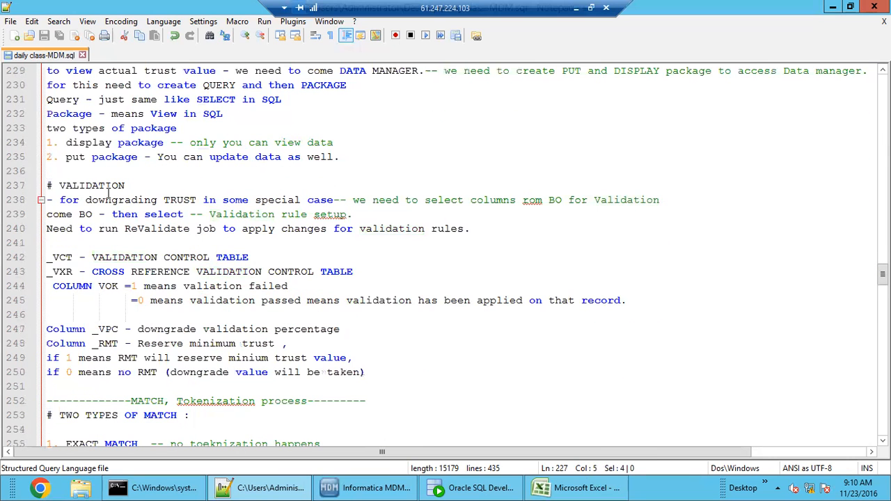
pyautogui.doubleClick(107, 189)
pyautogui.doubleClick(62, 258)
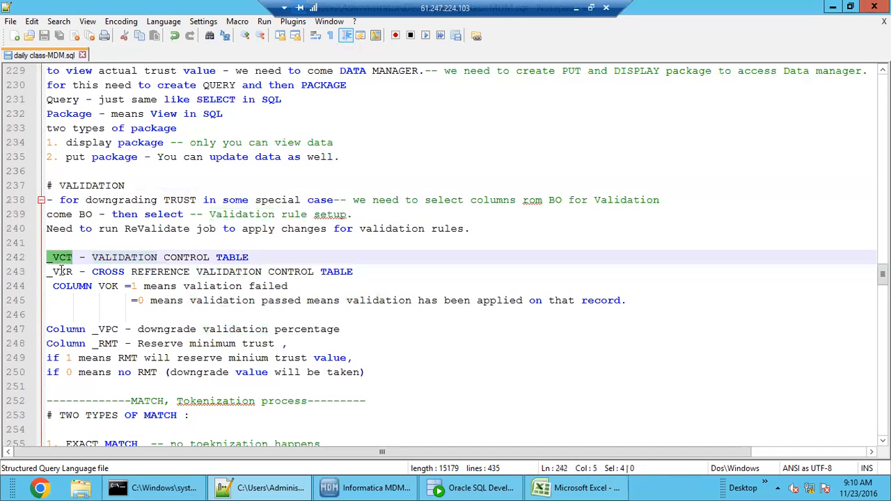
pyautogui.doubleClick(61, 272)
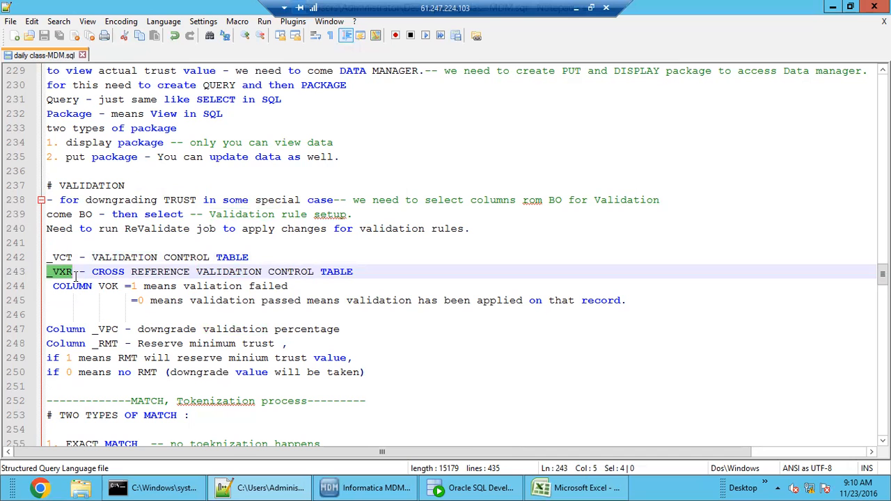
pyautogui.doubleClick(67, 257)
pyautogui.doubleClick(67, 272)
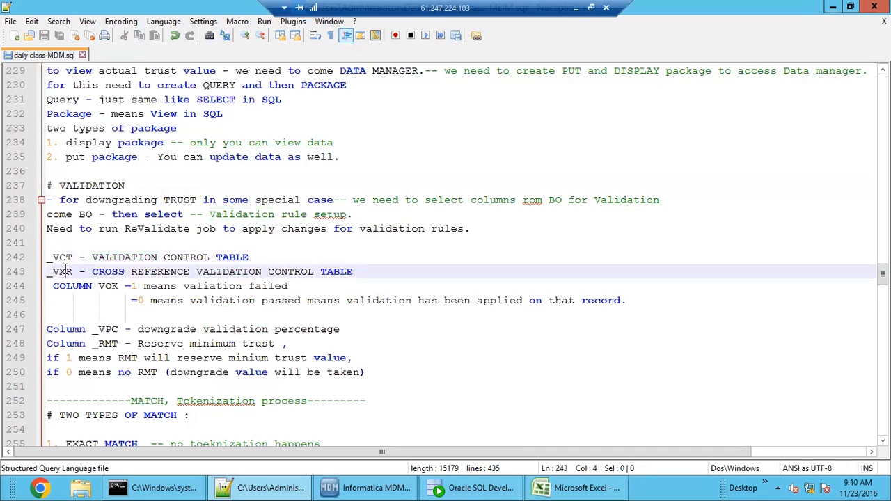
# Review the MATCH, Tokenization process section on the two match types, highlighting MATCH and EXACT.
pyautogui.scroll(-4, 160, 309)
pyautogui.click(143, 258)
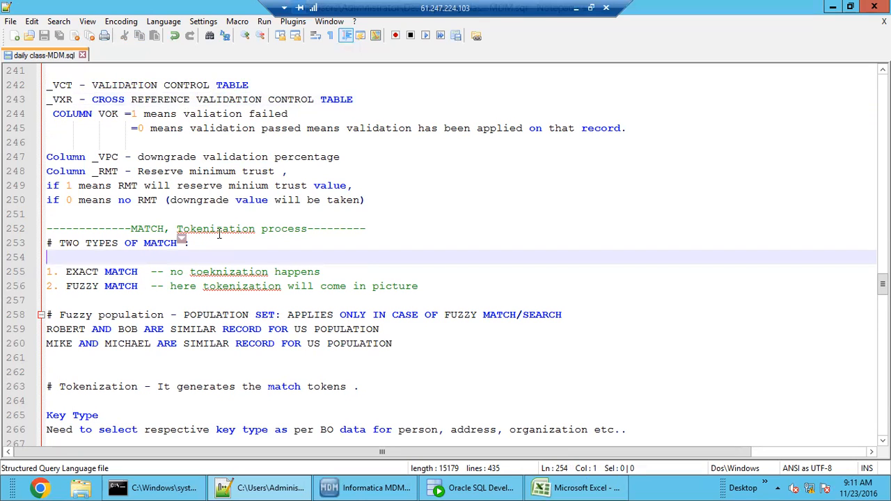
pyautogui.click(168, 266)
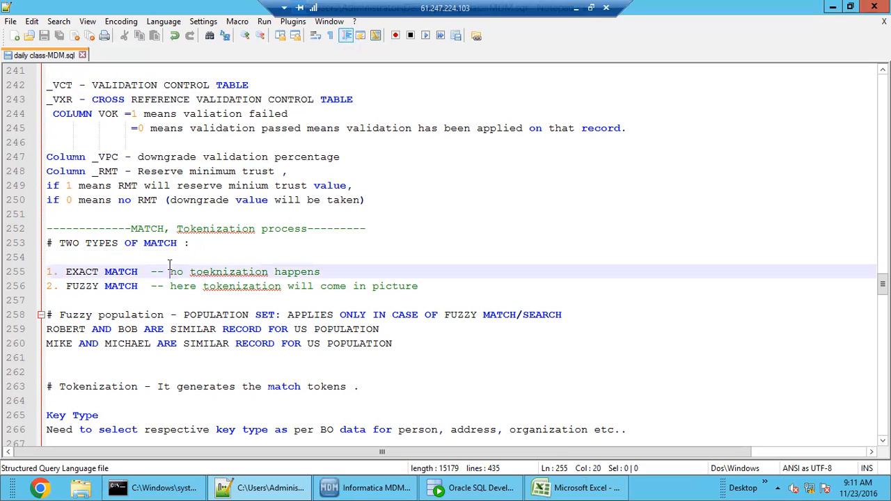
pyautogui.click(138, 259)
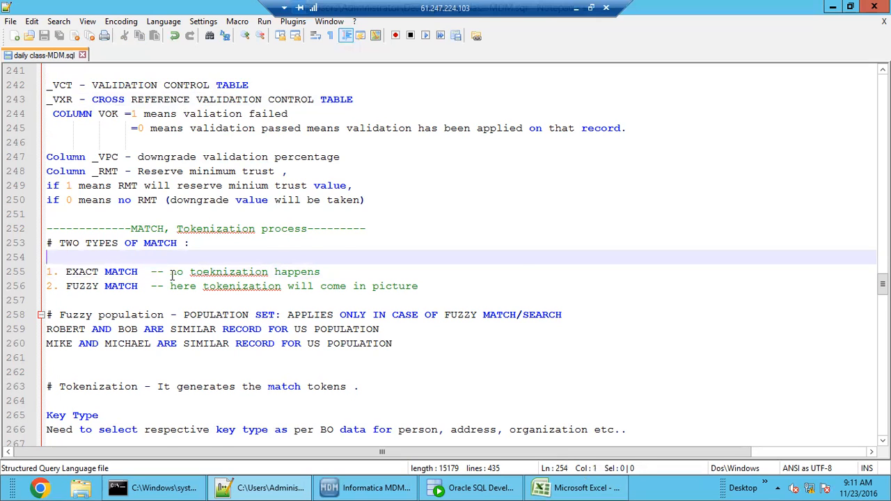
pyautogui.scroll(-2, 172, 275)
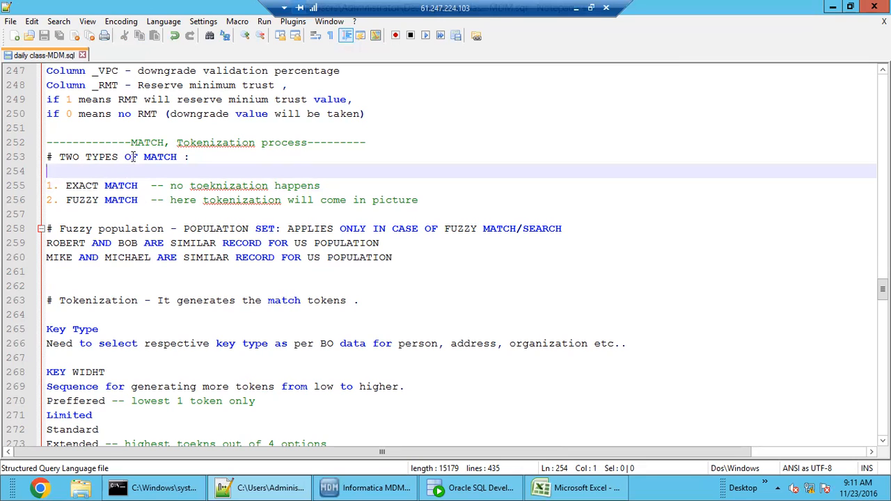
pyautogui.doubleClick(156, 156)
pyautogui.doubleClick(75, 187)
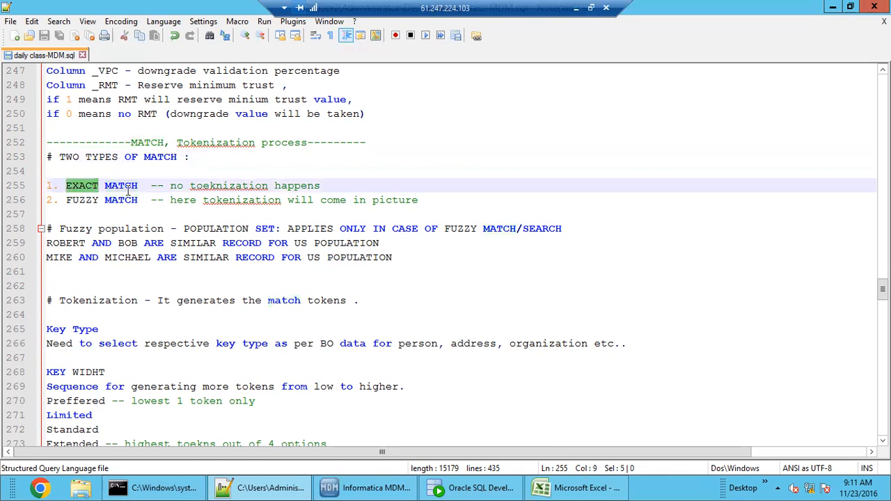
# Correct the misspelled word in the EXACT MATCH note to "tokenization".
pyautogui.click(206, 183)
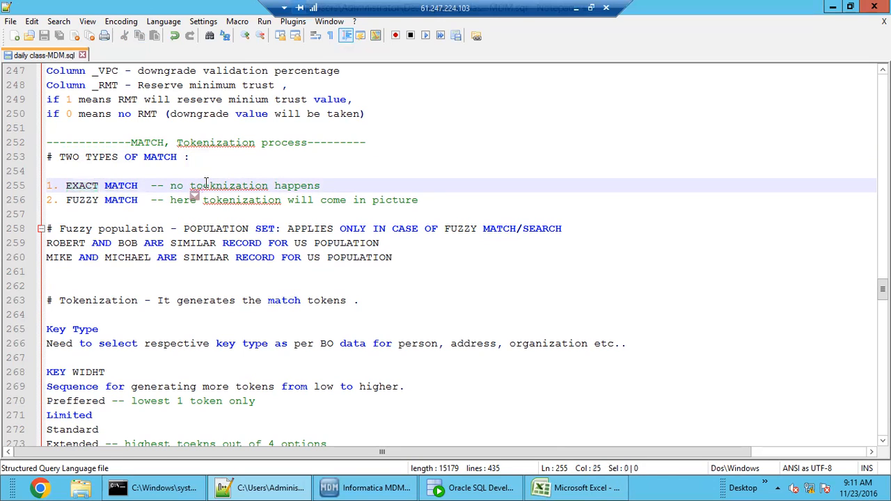
pyautogui.write('k')
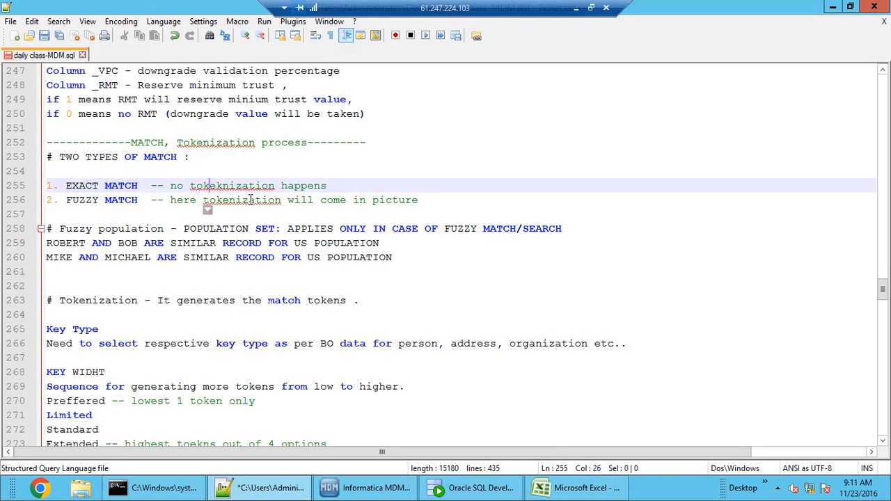
pyautogui.press('BackSpace')
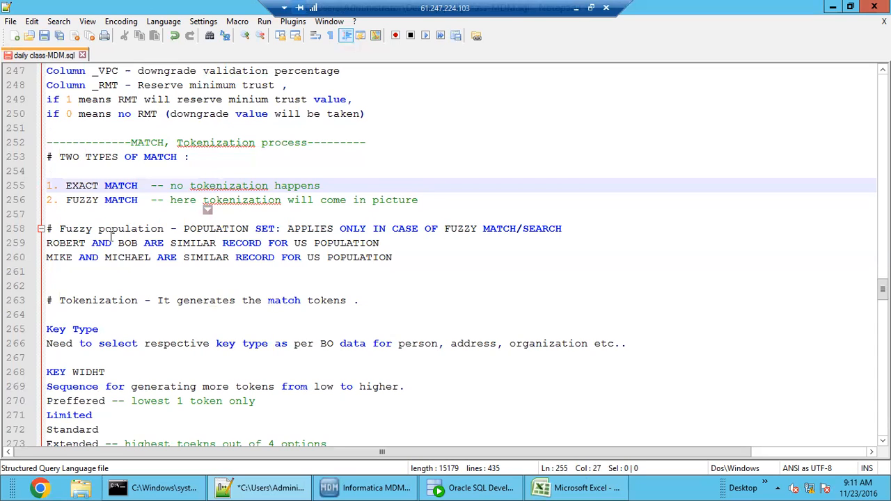
# Examine the FUZZY MATCH and Fuzzy population notes, highlighting "FUZZY" and "population".
pyautogui.click(168, 211)
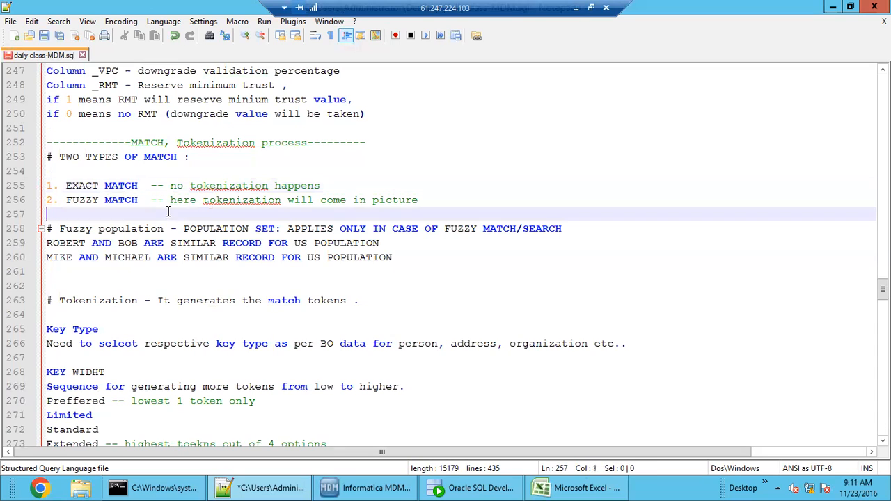
pyautogui.click(161, 281)
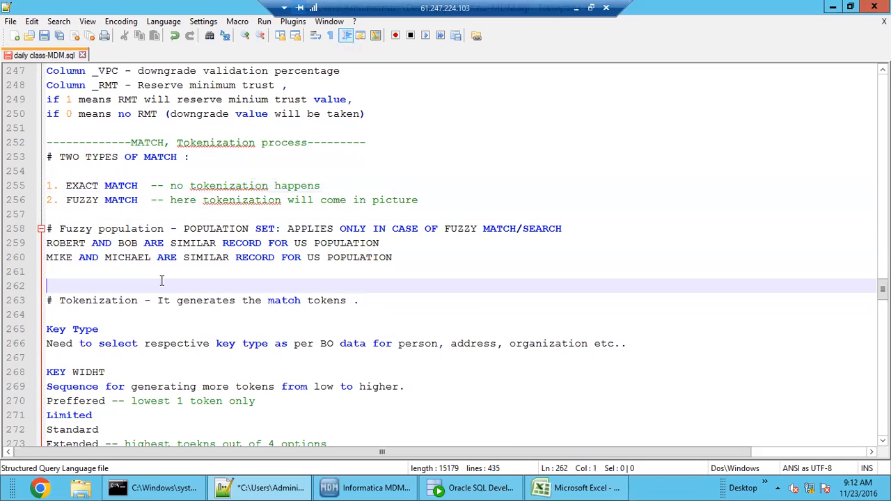
pyautogui.doubleClick(88, 200)
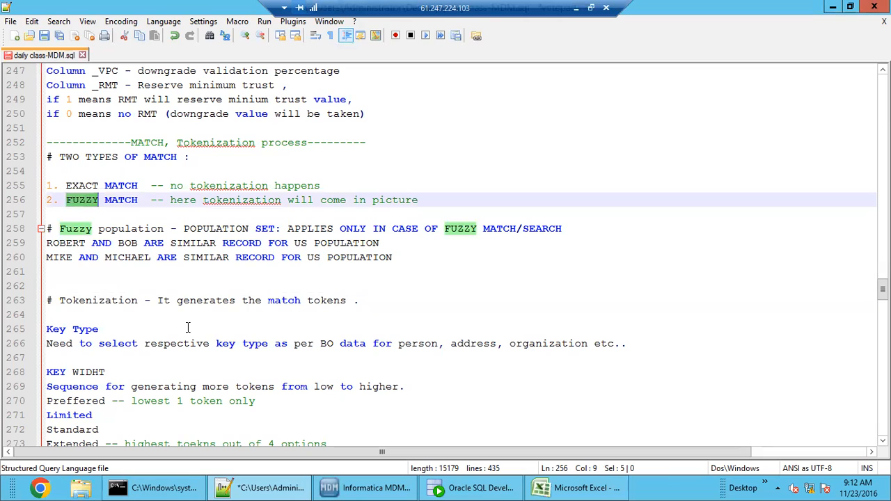
pyautogui.click(175, 271)
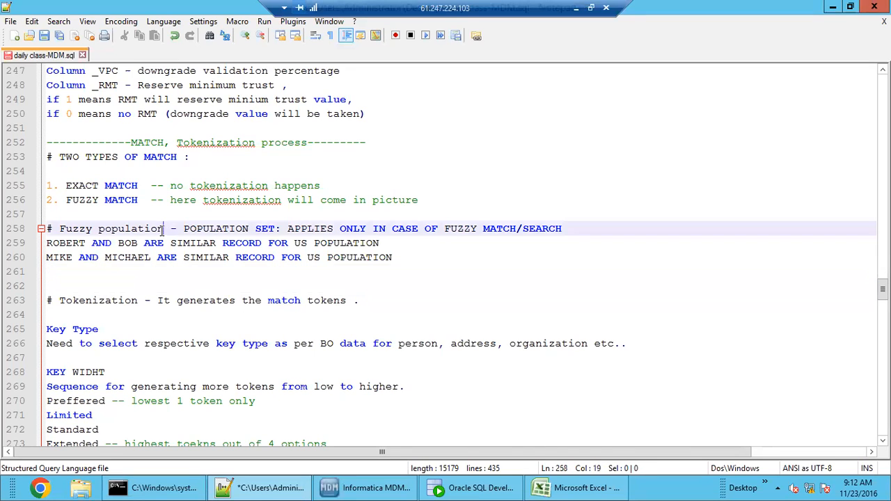
pyautogui.doubleClick(163, 228)
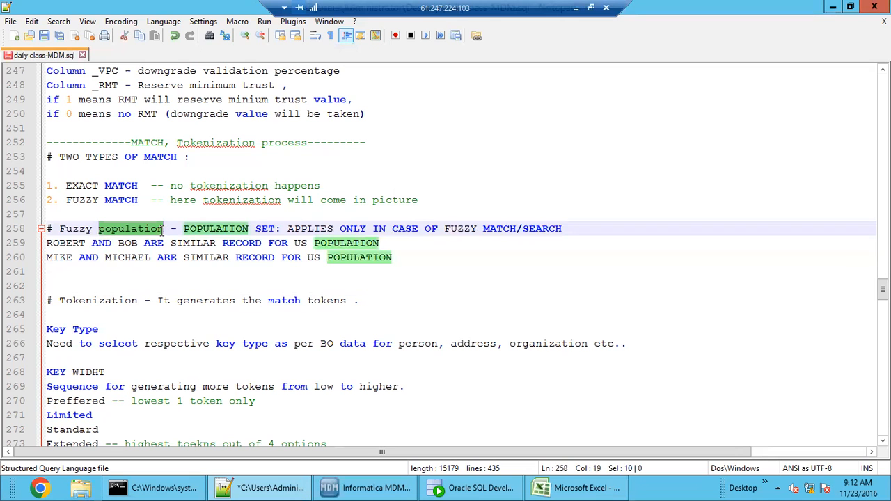
pyautogui.click(162, 284)
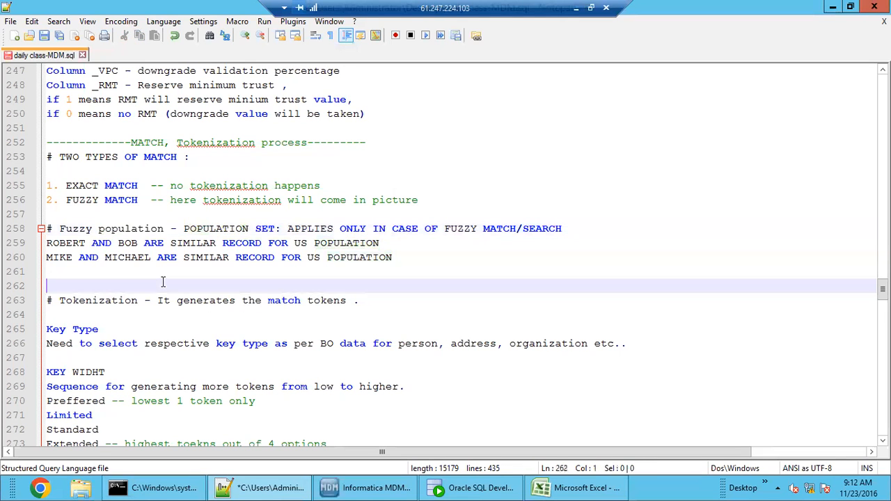
# Insert "this is only applicable in FUZZY match," before "It generates the match tokens" in the Tokenization note and save the file.
pyautogui.scroll(-2, 161, 336)
pyautogui.scroll(-1, 162, 336)
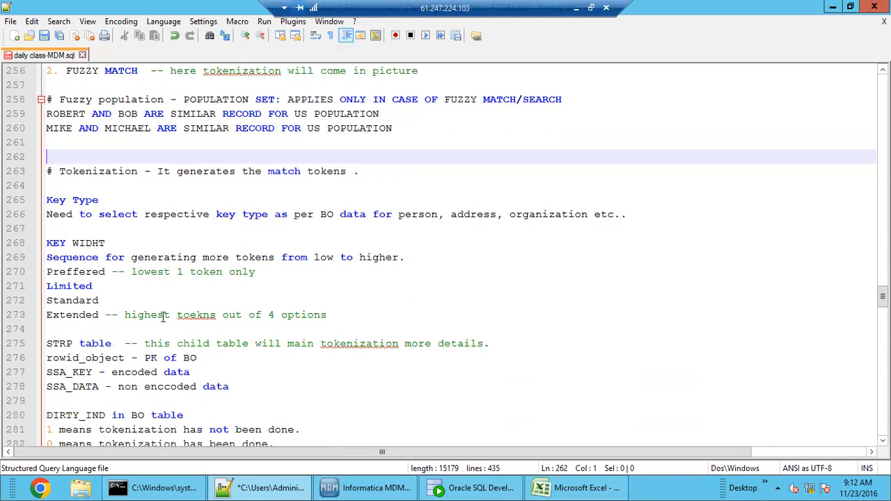
pyautogui.click(109, 188)
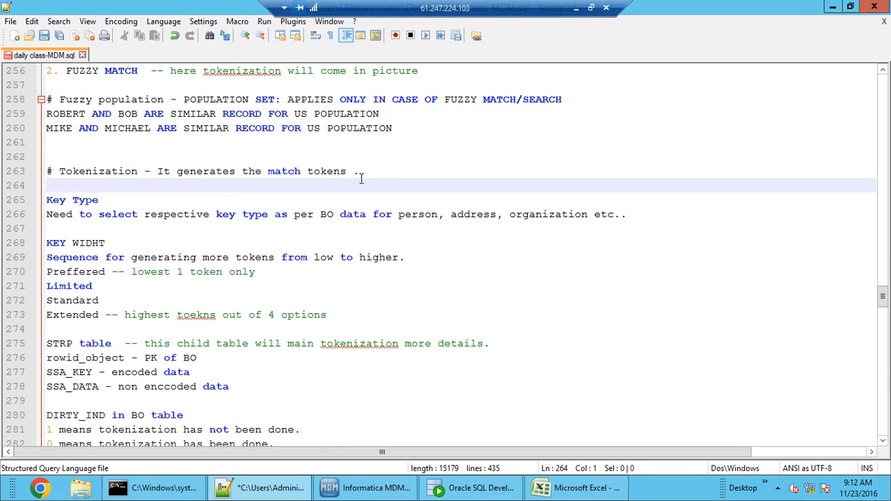
pyautogui.click(159, 173)
pyautogui.write('this is ')
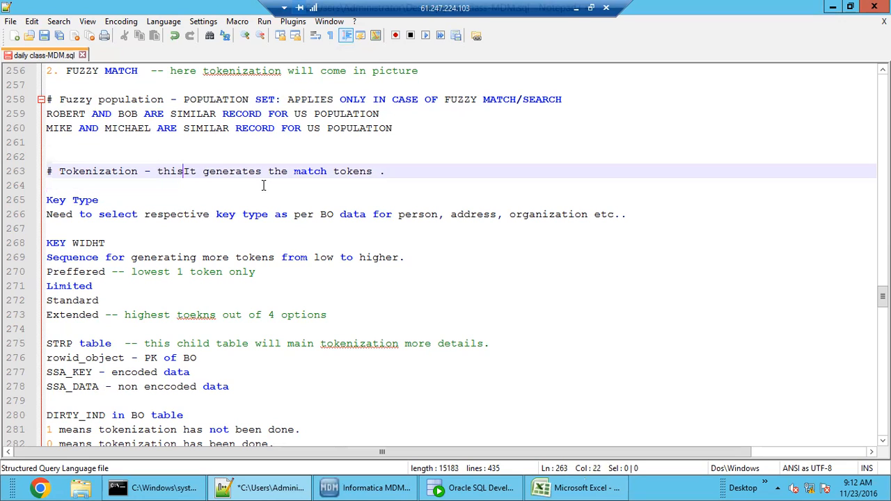
pyautogui.write('only ap')
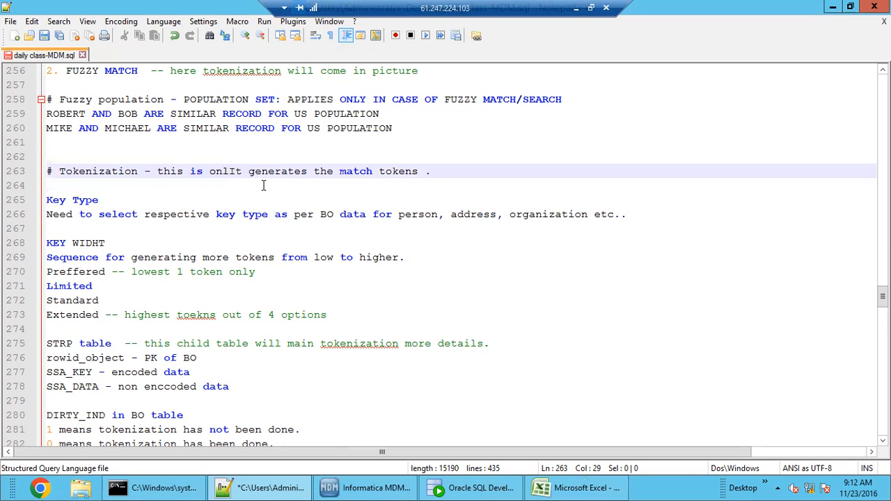
pyautogui.write('plican')
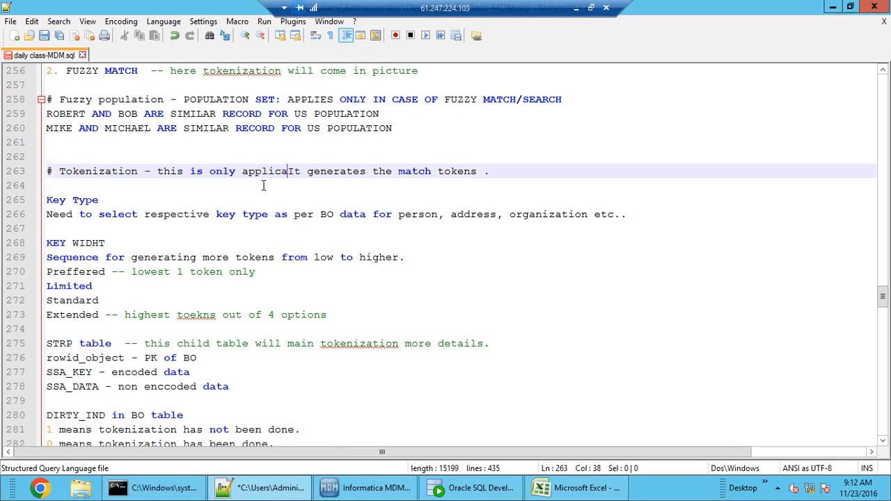
pyautogui.press('BackSpace')
pyautogui.write('ble')
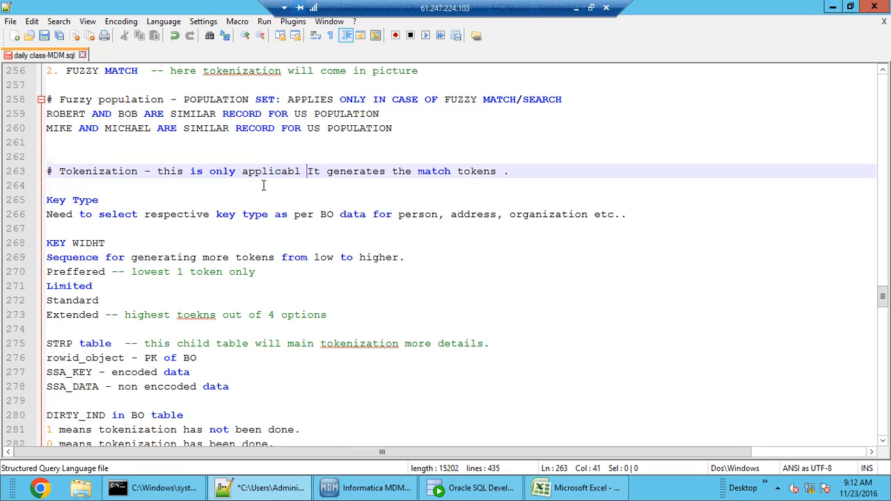
pyautogui.write(' in ')
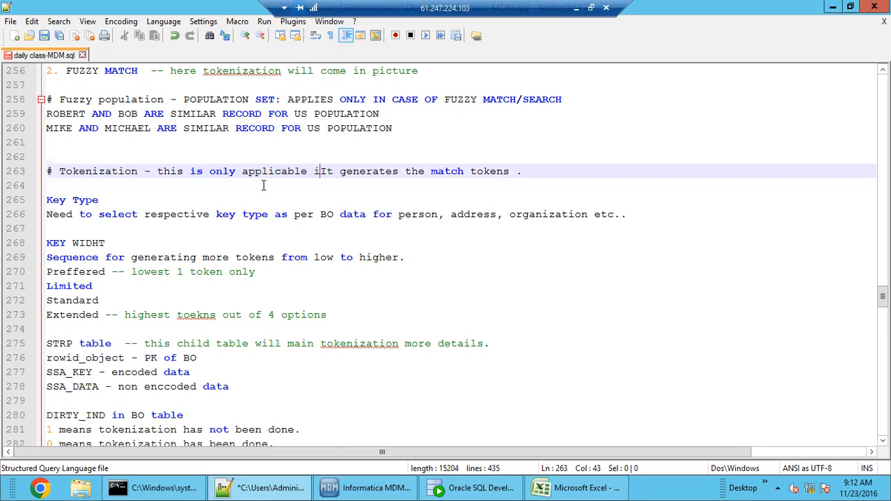
pyautogui.write('FUZZY')
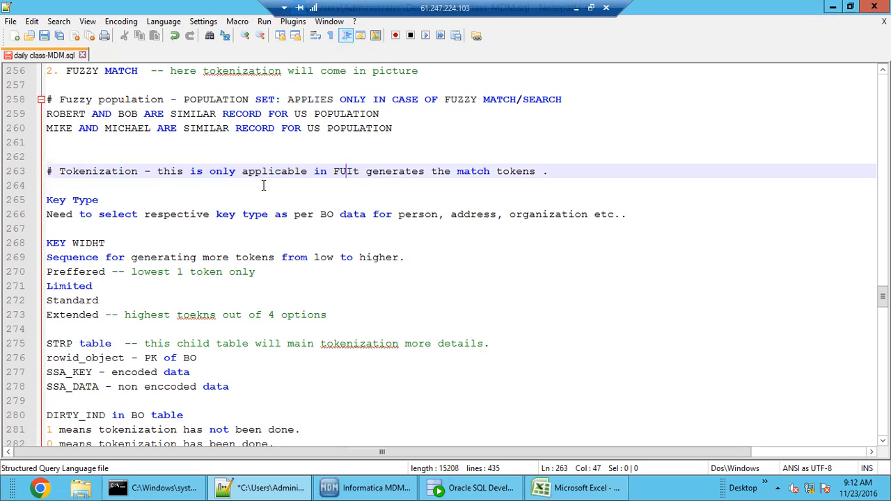
pyautogui.write(' match,')
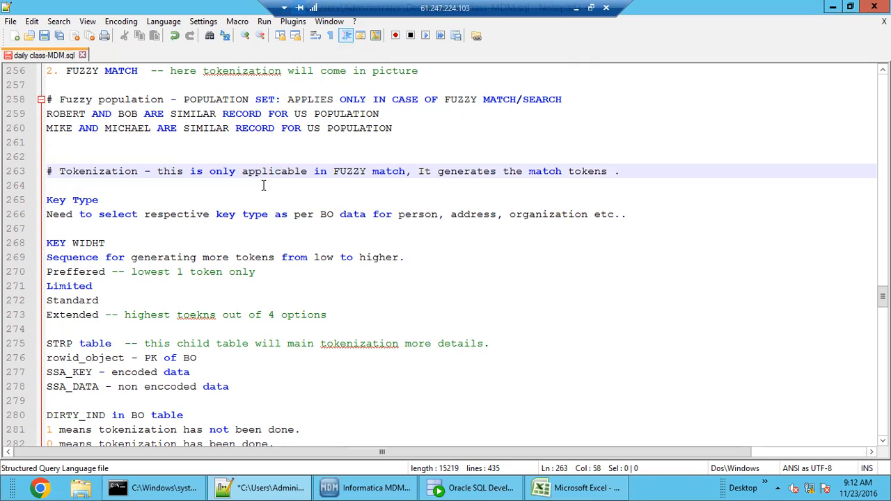
pyautogui.click(43, 36)
pyautogui.click(298, 193)
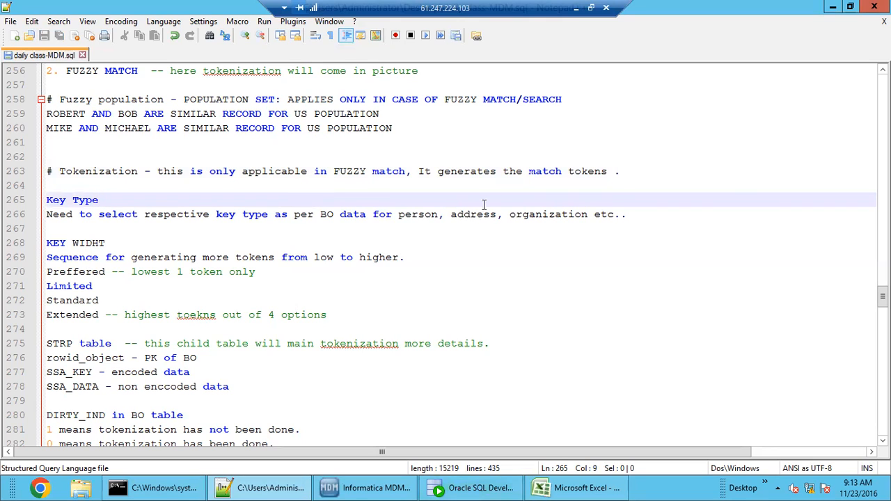
pyautogui.click(615, 171)
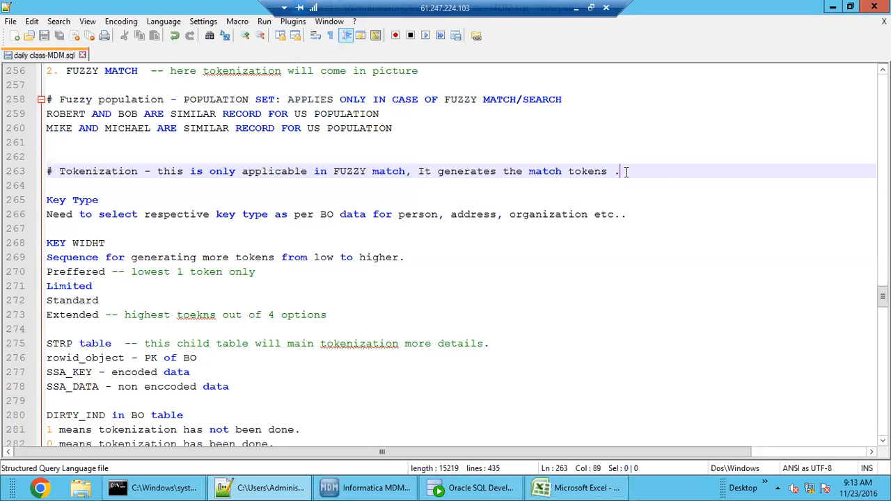
# Examine the Key Type note on selecting the key type per BO data, highlighting "organization", "address" and "person".
pyautogui.click(153, 217)
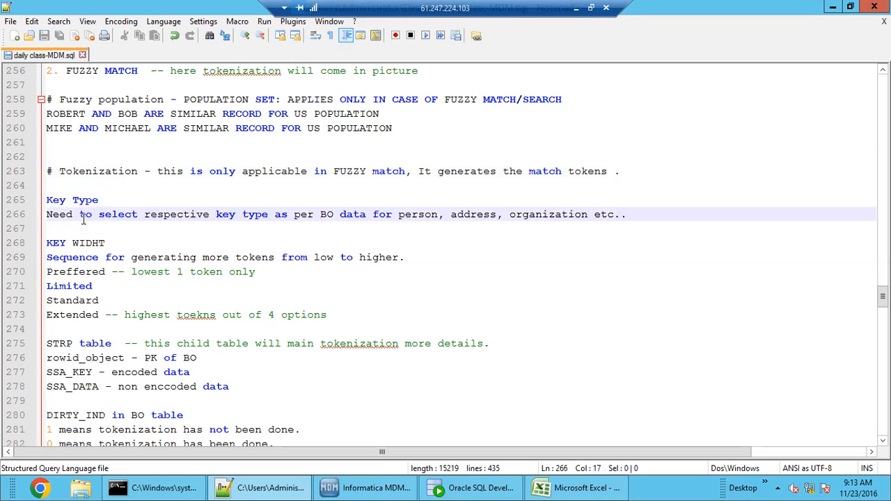
pyautogui.click(106, 217)
pyautogui.click(479, 215)
pyautogui.doubleClick(561, 217)
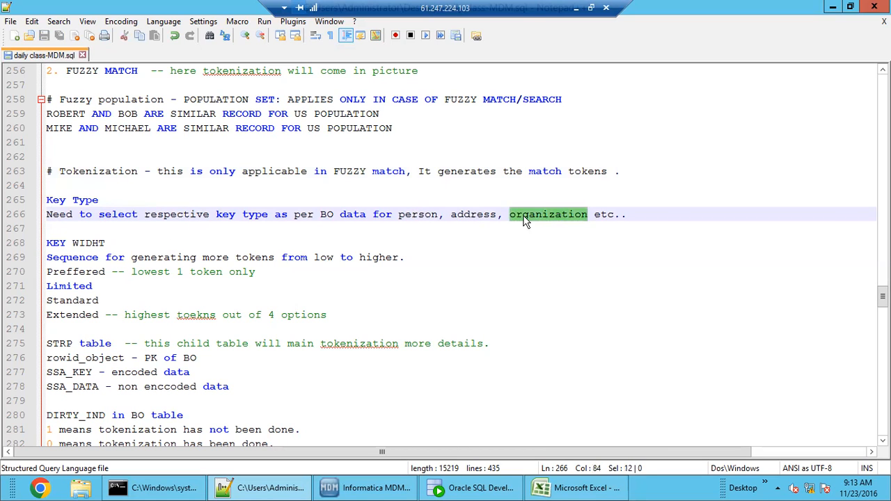
pyautogui.doubleClick(474, 215)
pyautogui.click(411, 223)
pyautogui.doubleClick(413, 218)
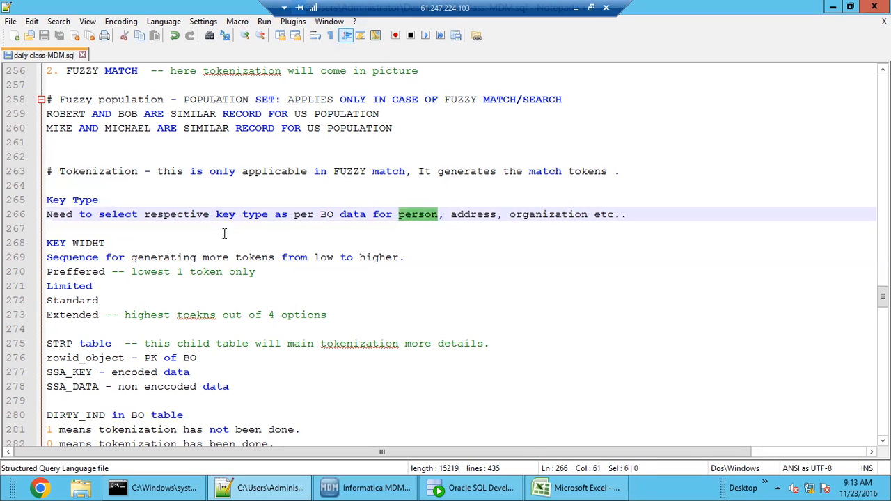
pyautogui.doubleClick(549, 216)
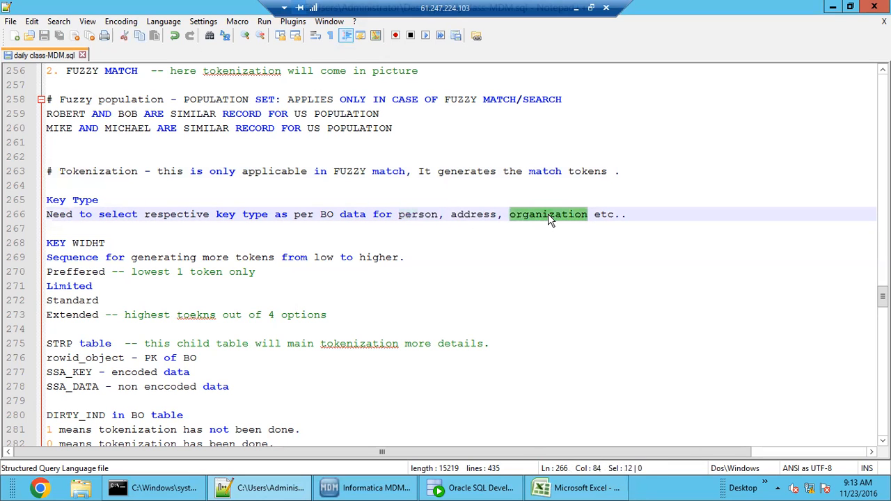
pyautogui.click(482, 215)
pyautogui.doubleClick(482, 215)
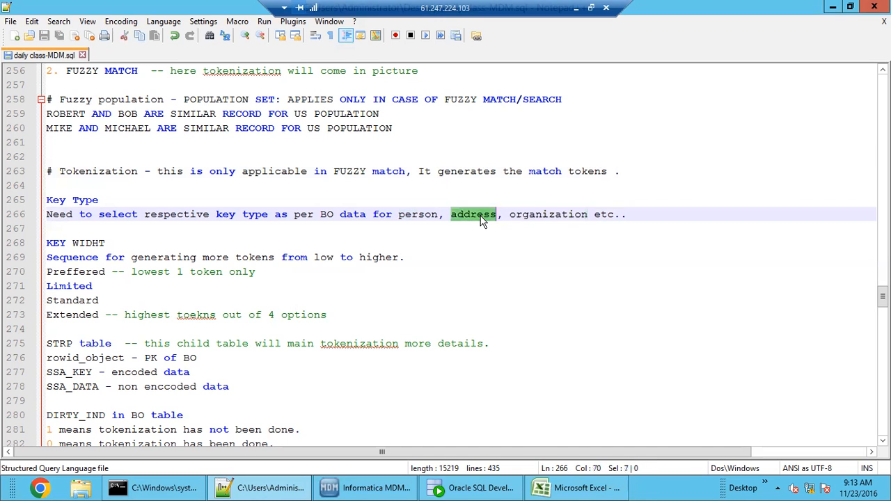
pyautogui.doubleClick(426, 215)
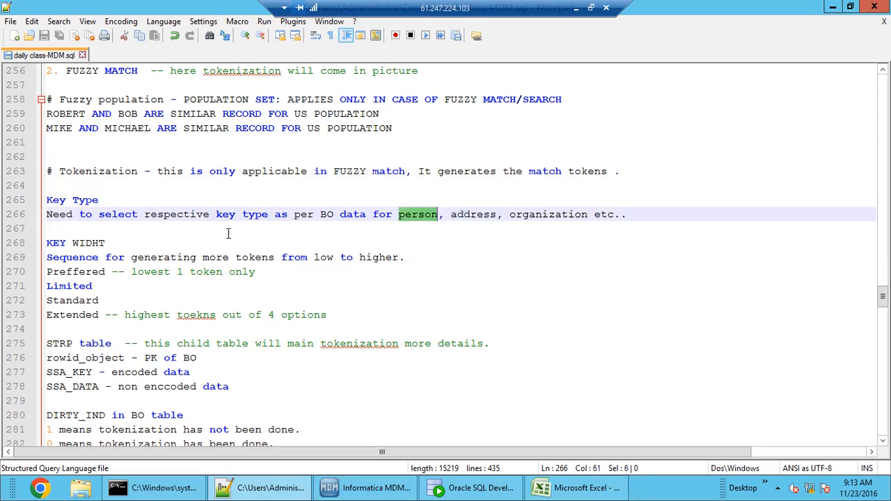
# Examine the KEY WIDHT notes on token generation, highlighting WIDHT and the options Preffered, Limited, Standard and Extended.
pyautogui.click(73, 229)
pyautogui.click(103, 290)
pyautogui.scroll(-2, 103, 290)
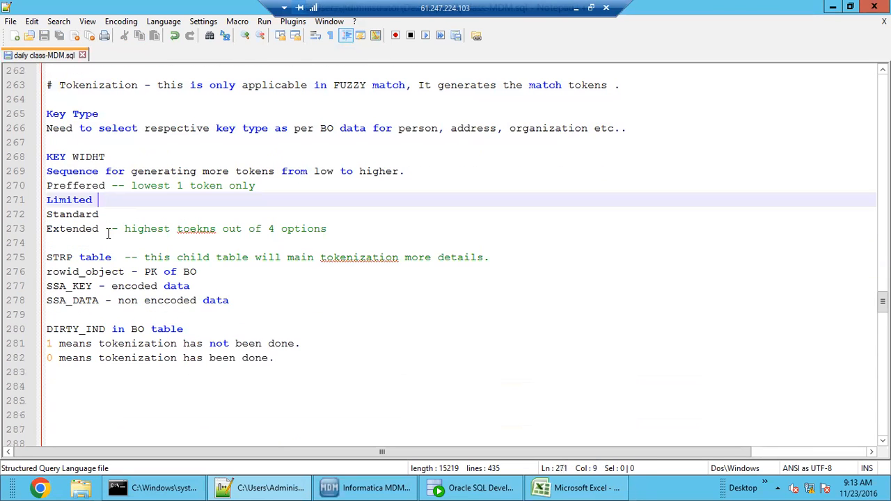
pyautogui.doubleClick(88, 157)
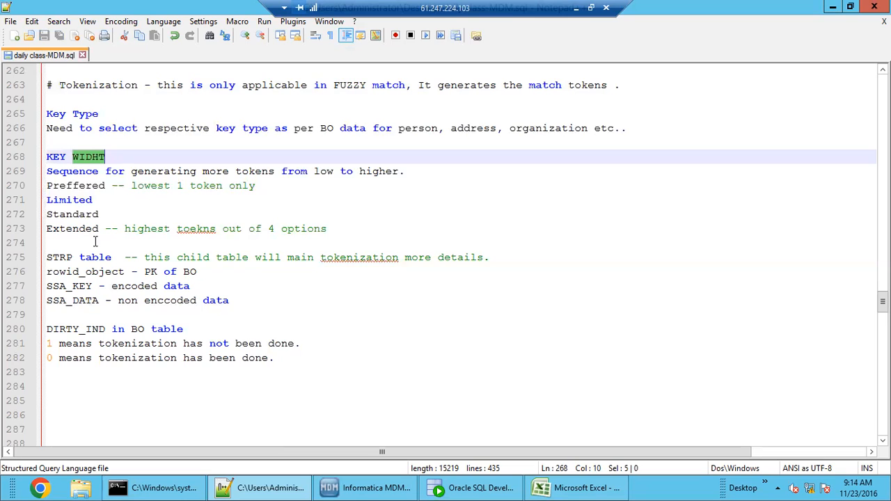
pyautogui.doubleClick(73, 185)
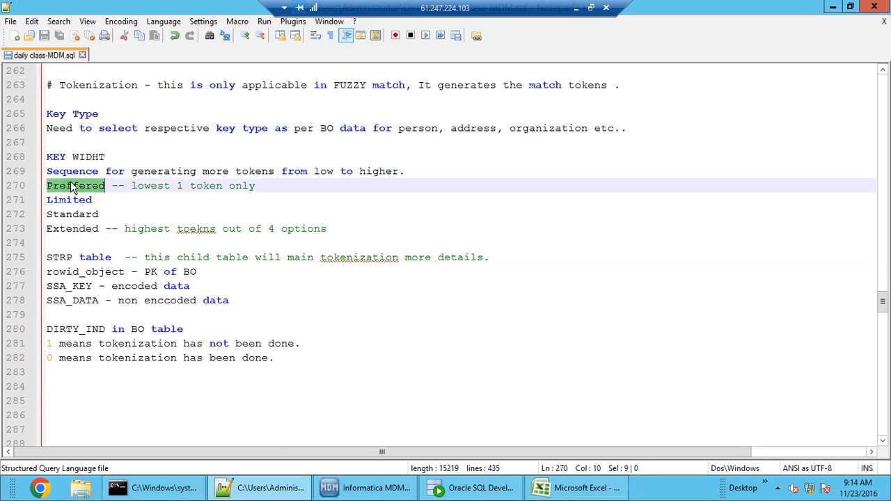
pyautogui.doubleClick(69, 200)
pyautogui.doubleClick(73, 213)
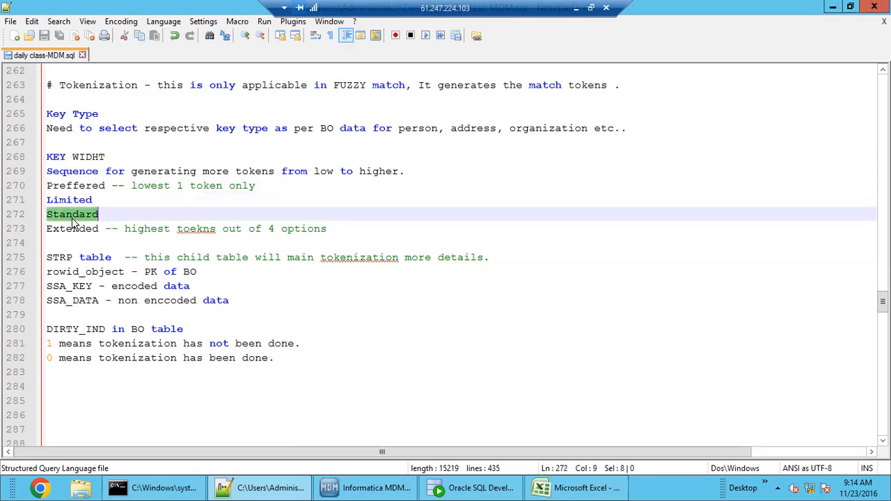
pyautogui.click(72, 228)
pyautogui.doubleClick(73, 228)
pyautogui.doubleClick(80, 185)
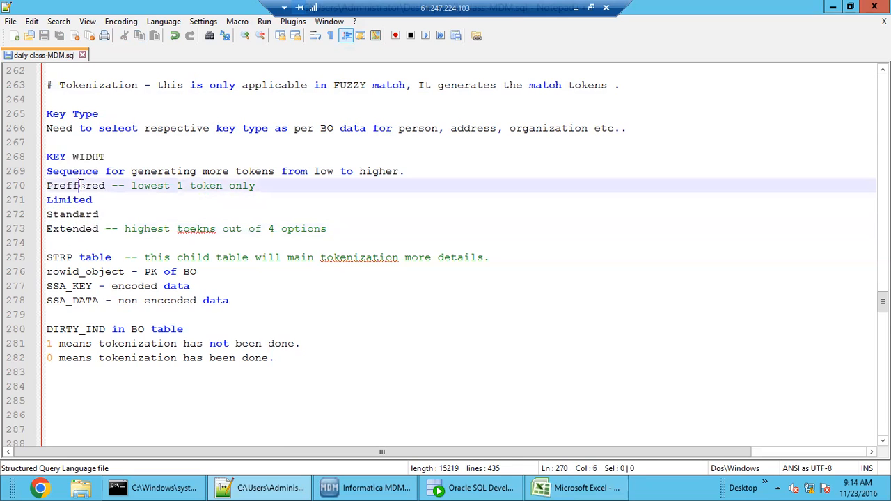
pyautogui.doubleClick(70, 201)
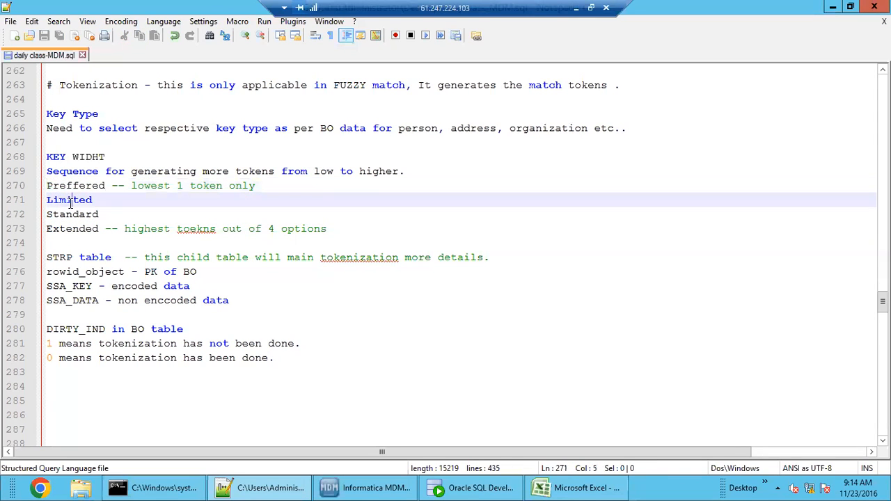
pyautogui.doubleClick(78, 216)
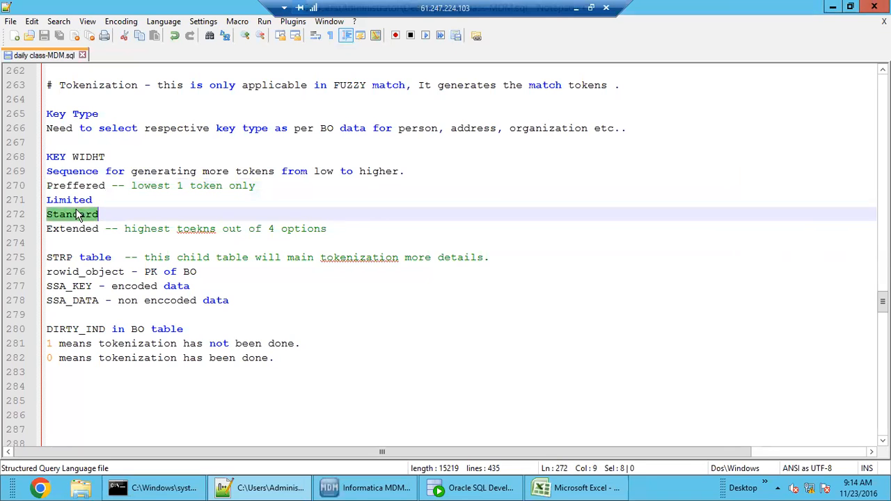
pyautogui.doubleClick(89, 231)
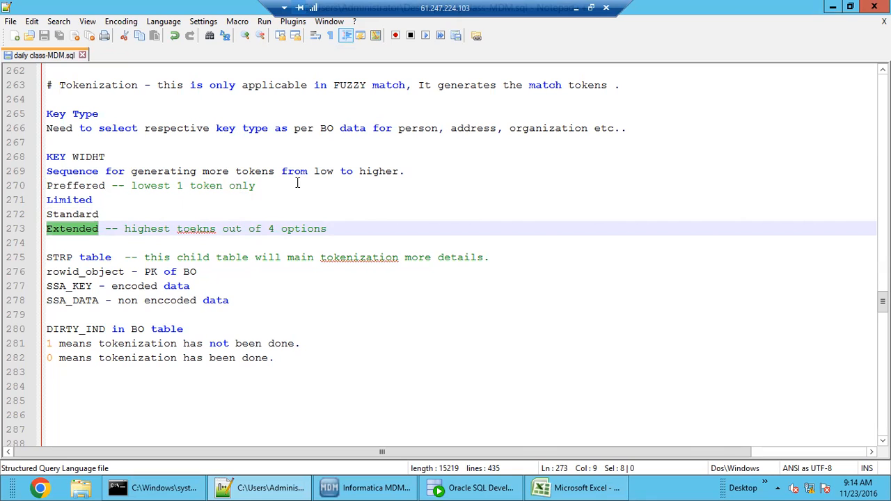
pyautogui.click(412, 172)
pyautogui.click(92, 243)
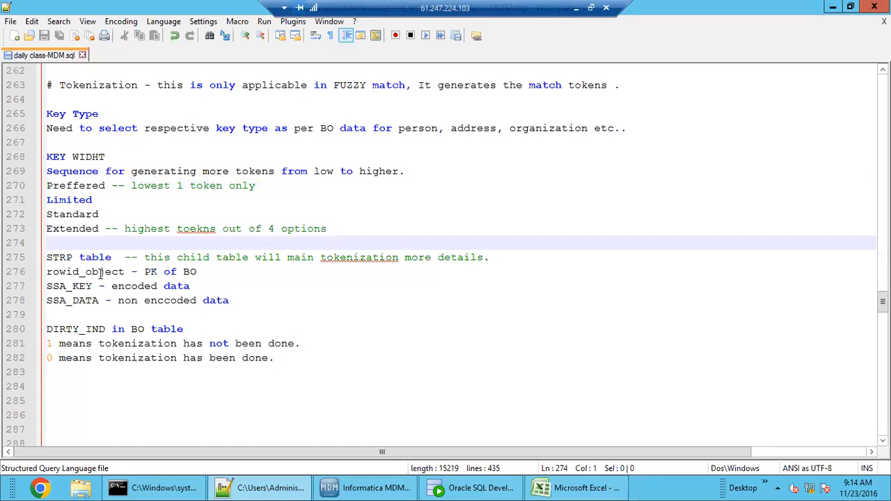
# Change "main" to "maintain" and remove the word "more" in the STRP table note.
pyautogui.click(90, 314)
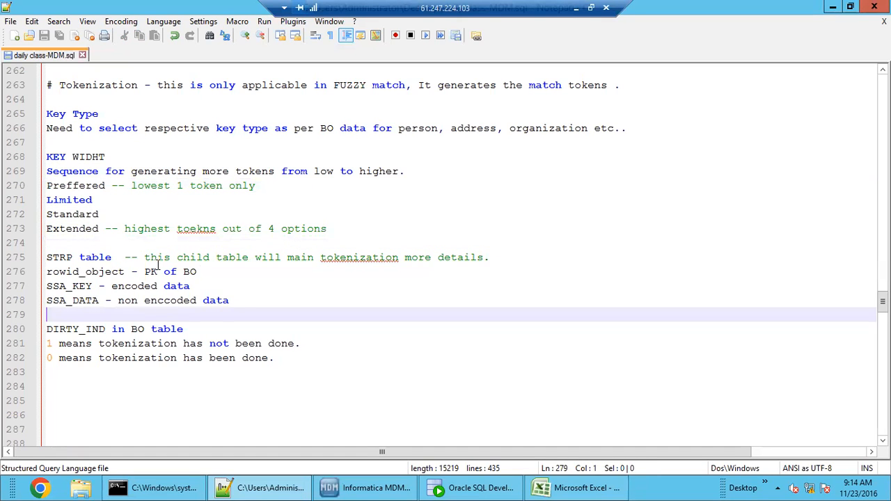
pyautogui.click(314, 257)
pyautogui.write('tain')
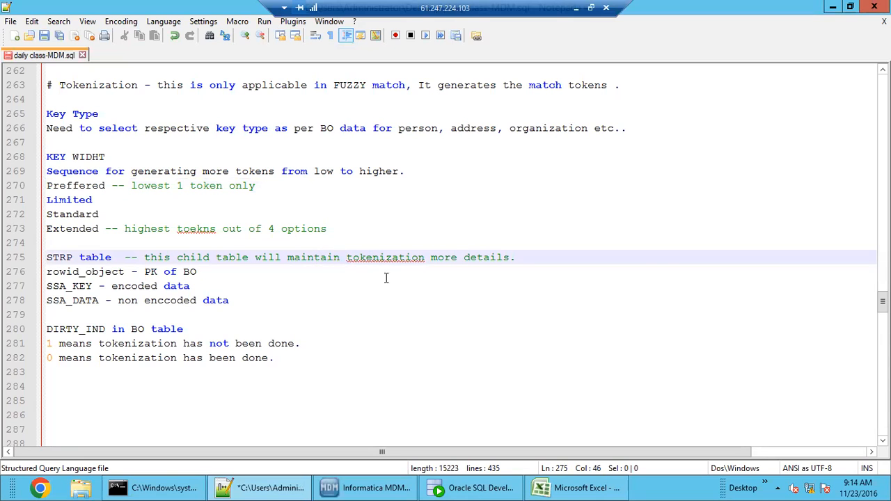
pyautogui.doubleClick(446, 257)
pyautogui.press('BackSpace')
pyautogui.press('BackSpace')
# Highlight SSA_KEY and rowid_object in the STRP notes and prefix the STRP table name with an underscore.
pyautogui.doubleClick(77, 286)
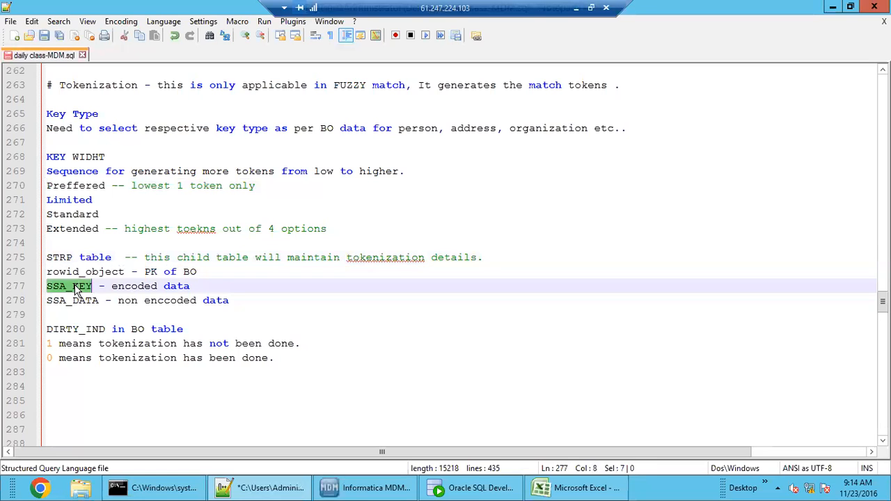
pyautogui.doubleClick(85, 272)
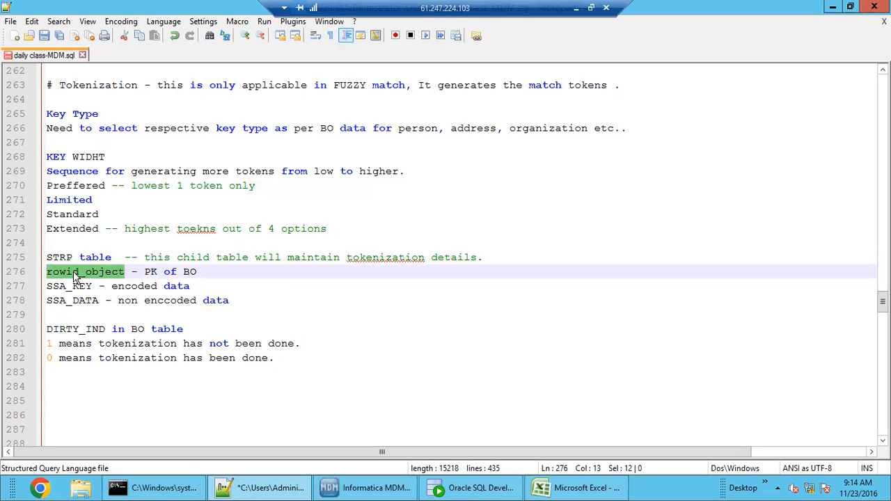
pyautogui.doubleClick(57, 258)
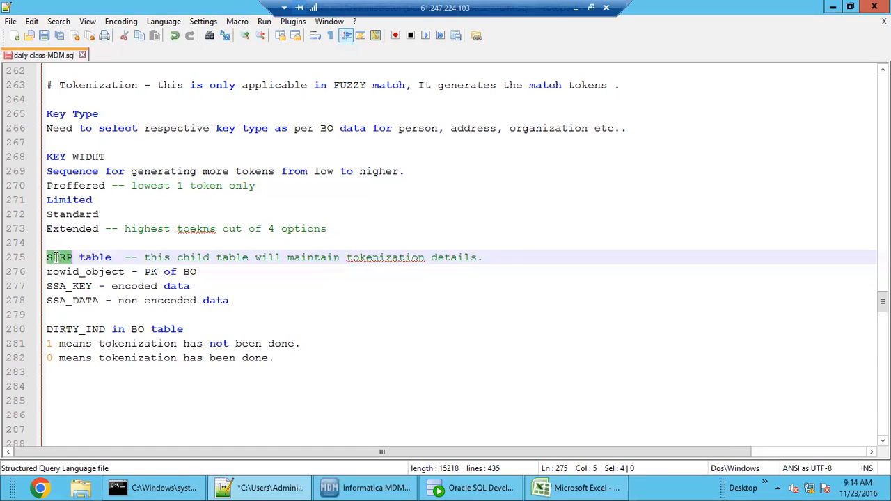
pyautogui.click(49, 258)
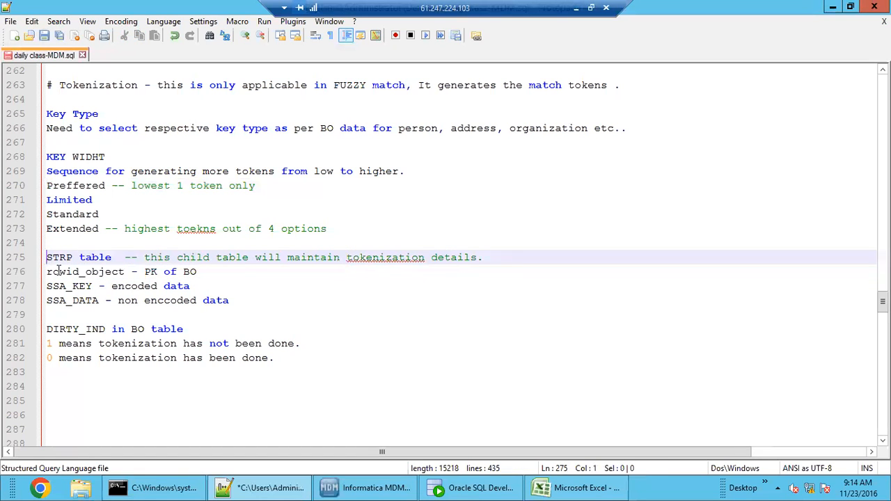
pyautogui.write('_')
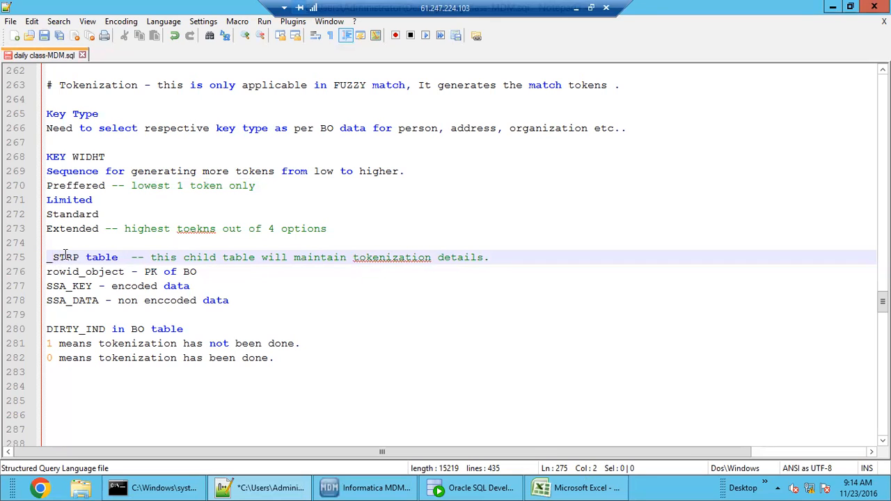
# Highlight _STRP, rowid_object, SSA_KEY and SSA_DATA in turn in the STRP table notes.
pyautogui.doubleClick(67, 258)
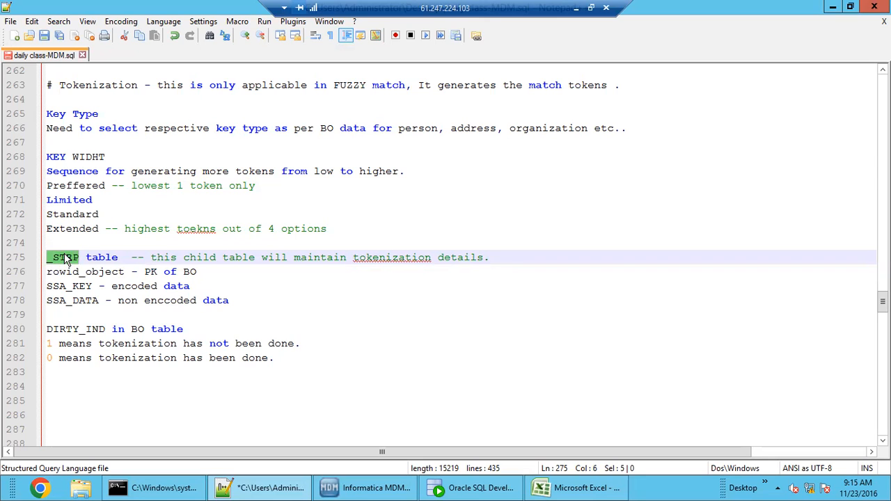
pyautogui.doubleClick(80, 273)
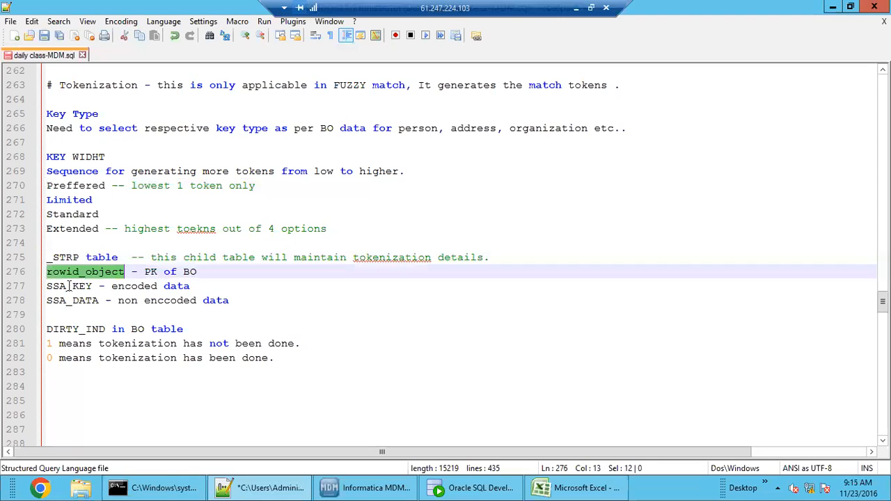
pyautogui.doubleClick(67, 288)
pyautogui.doubleClick(76, 301)
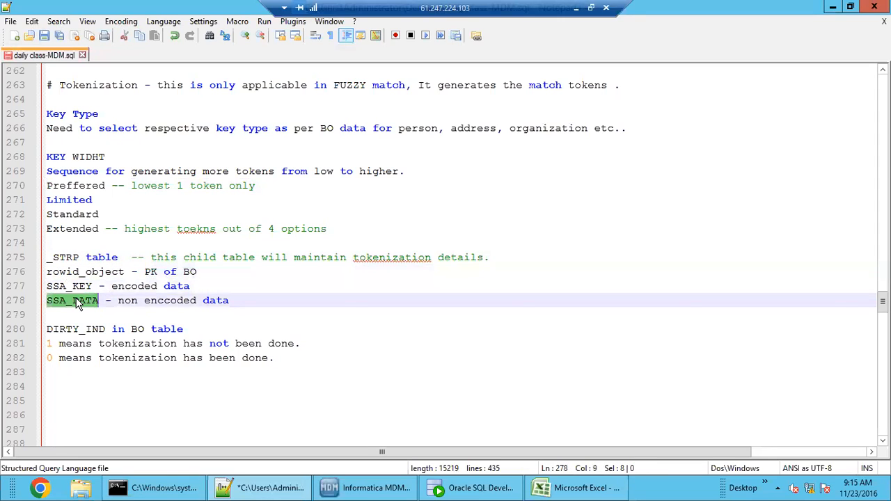
# Examine the DIRTY_IND note on the BO table, highlighting DIRTY_IND and table and going through the meanings of 1 and 0.
pyautogui.scroll(-2, 149, 315)
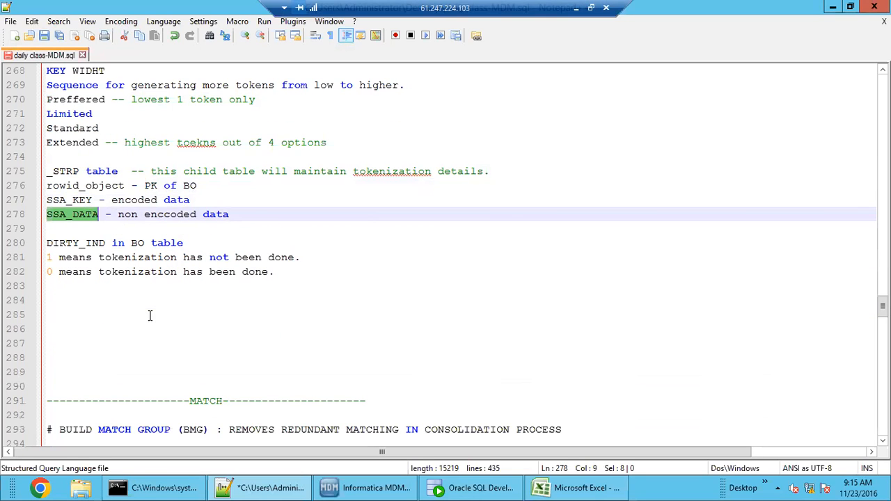
pyautogui.click(106, 300)
pyautogui.doubleClick(73, 243)
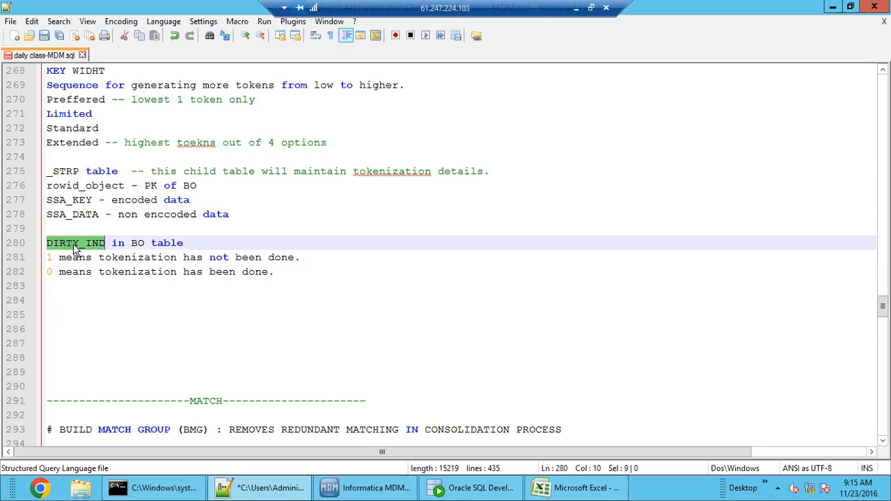
pyautogui.doubleClick(178, 243)
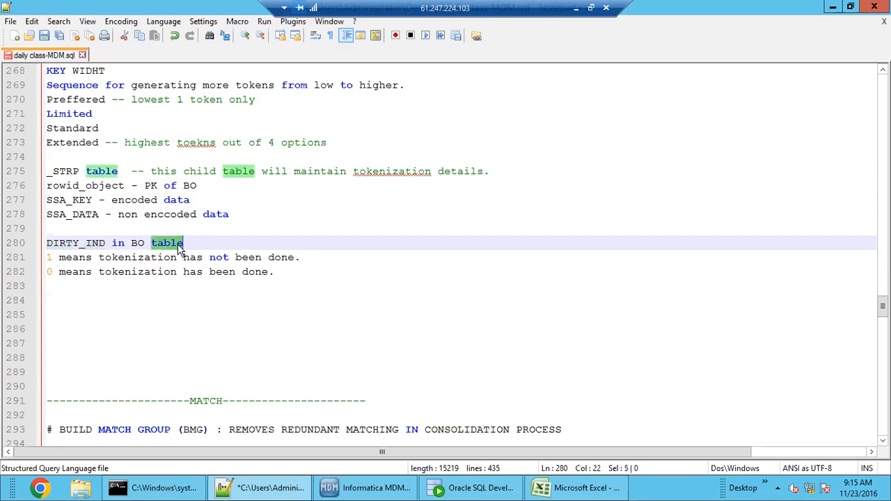
pyautogui.click(59, 259)
pyautogui.click(292, 257)
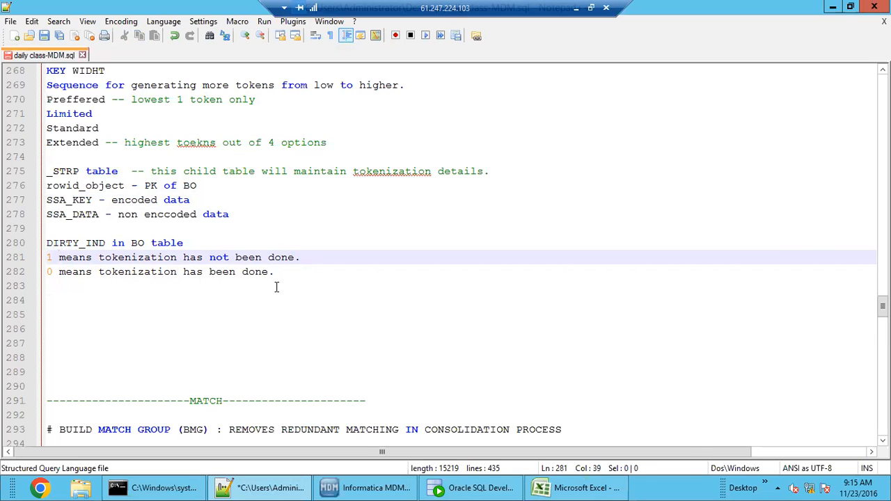
pyautogui.press('Down')
pyautogui.scroll(1, 162, 332)
pyautogui.scroll(1, 162, 332)
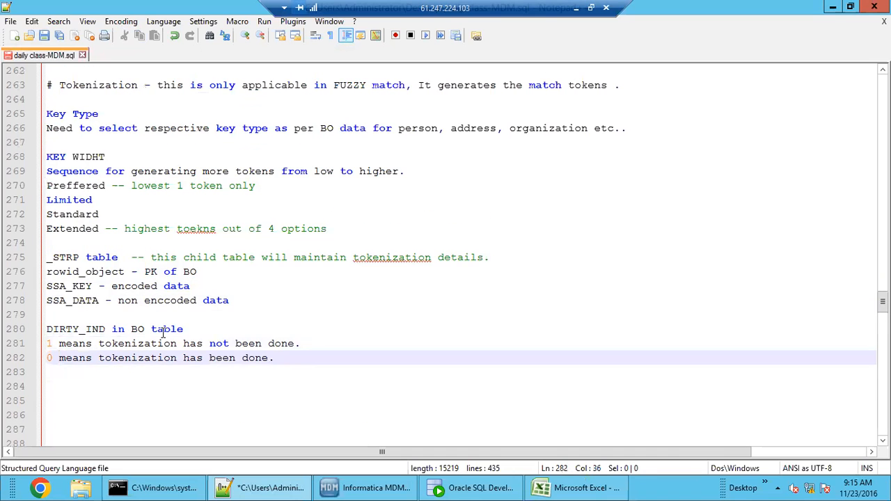
# Look over the notes around the tokenization section and save daily class-MDM.sql.
pyautogui.scroll(2, 162, 332)
pyautogui.scroll(-7, 162, 332)
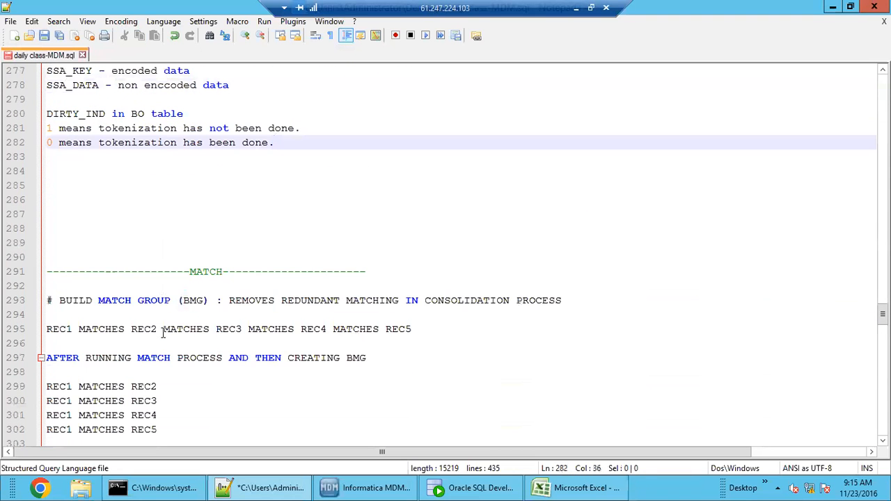
pyautogui.scroll(2, 162, 333)
pyautogui.click(97, 272)
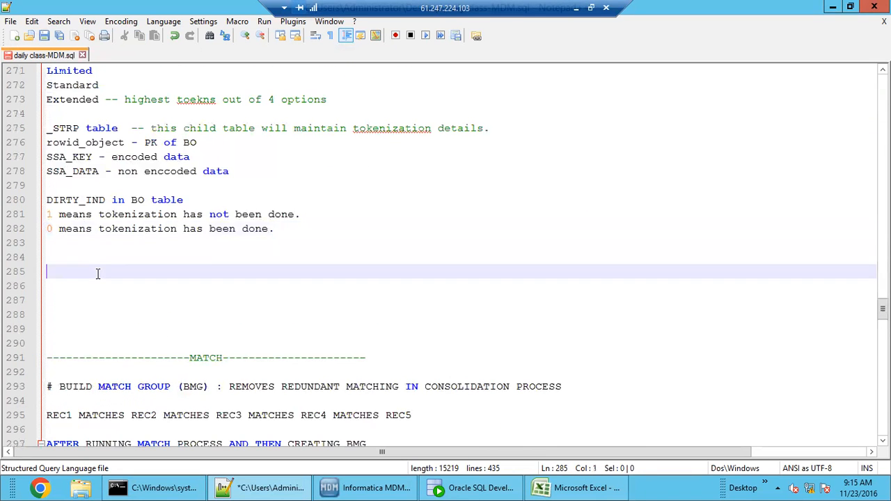
pyautogui.scroll(4, 98, 272)
pyautogui.click(42, 39)
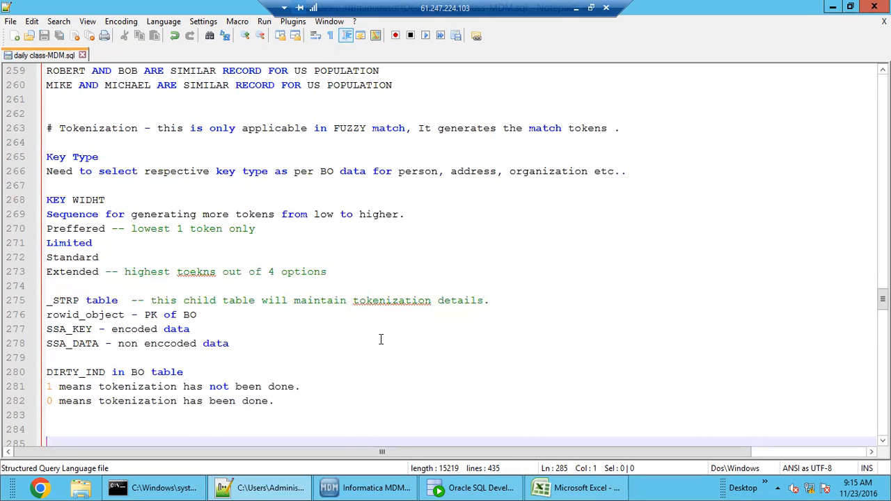
# Switch to the Informatica MDM Hub Console, open the Schema tool, collapse B_CUST_P and expand the B_CUST base object.
pyautogui.click(355, 491)
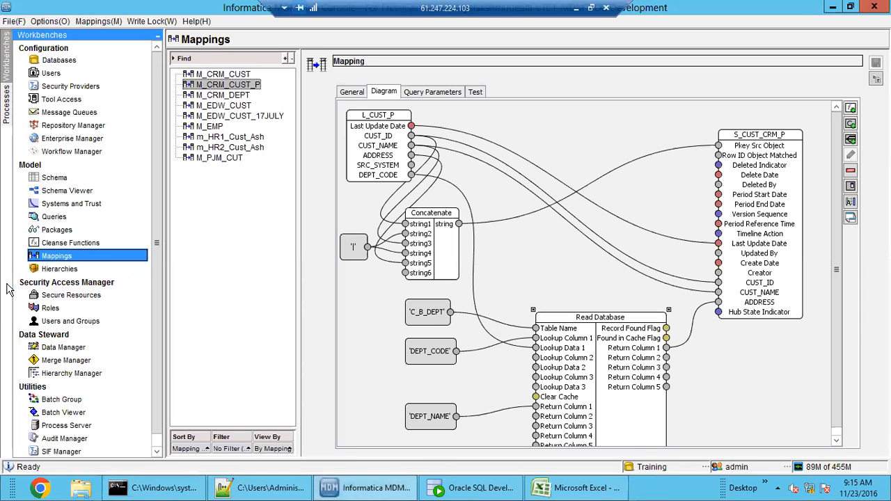
pyautogui.click(59, 179)
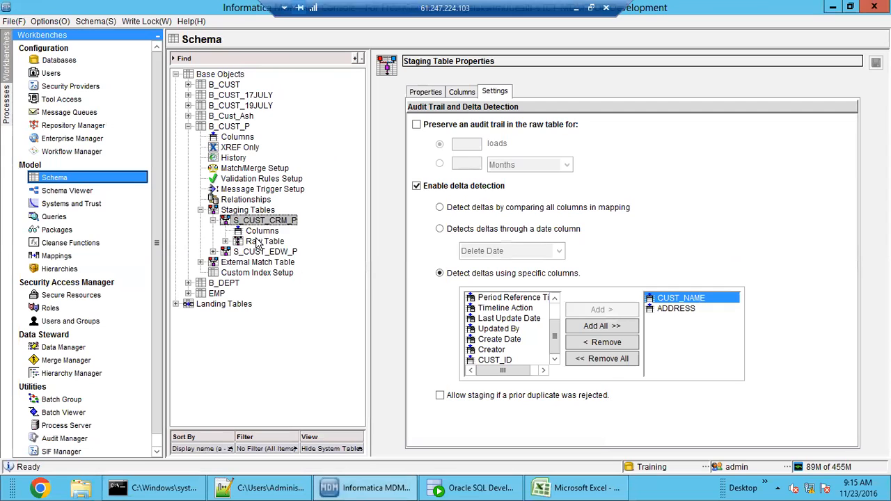
pyautogui.doubleClick(229, 127)
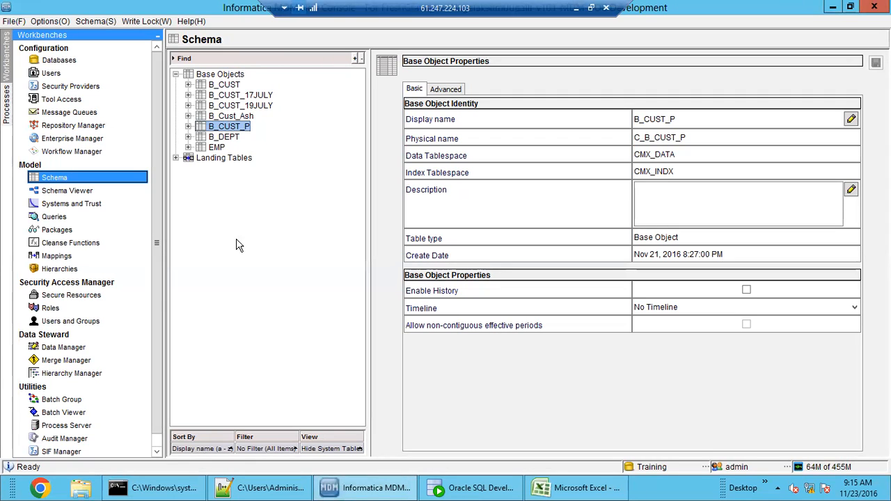
pyautogui.doubleClick(231, 85)
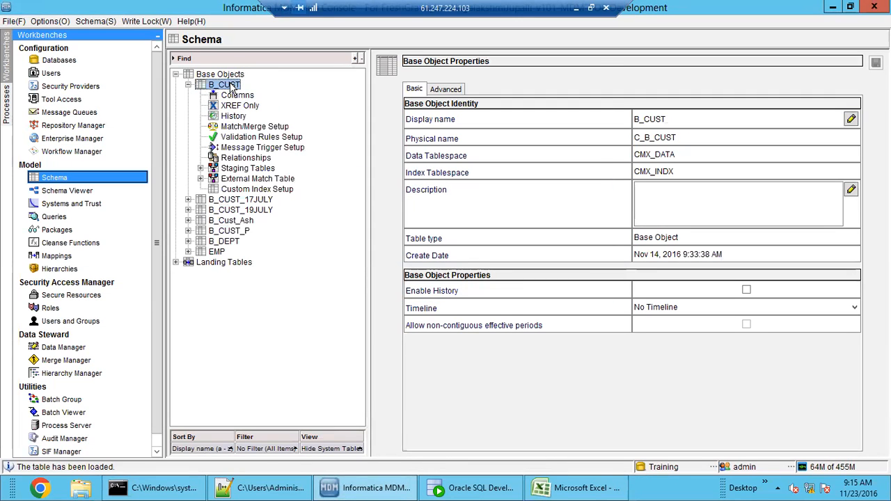
# Review B_CUST's columns, cross-reference table name and history status, ending on the base object's basic properties.
pyautogui.click(248, 96)
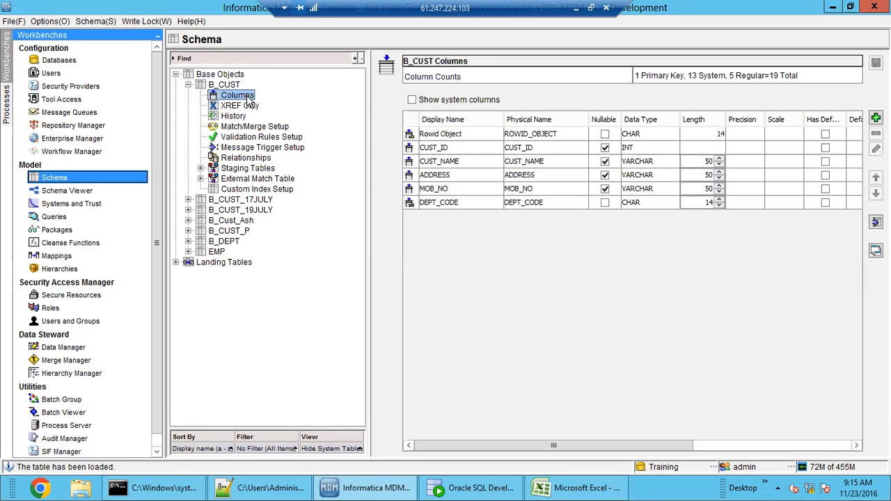
pyautogui.click(247, 106)
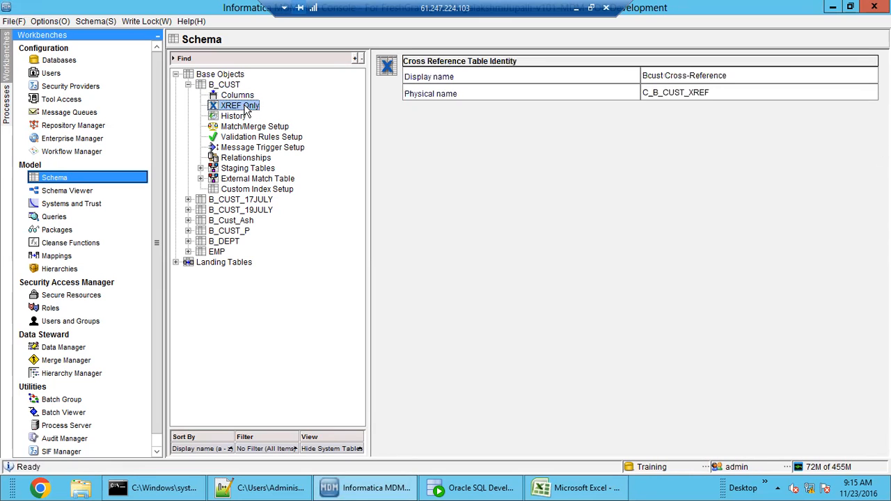
pyautogui.doubleClick(692, 91)
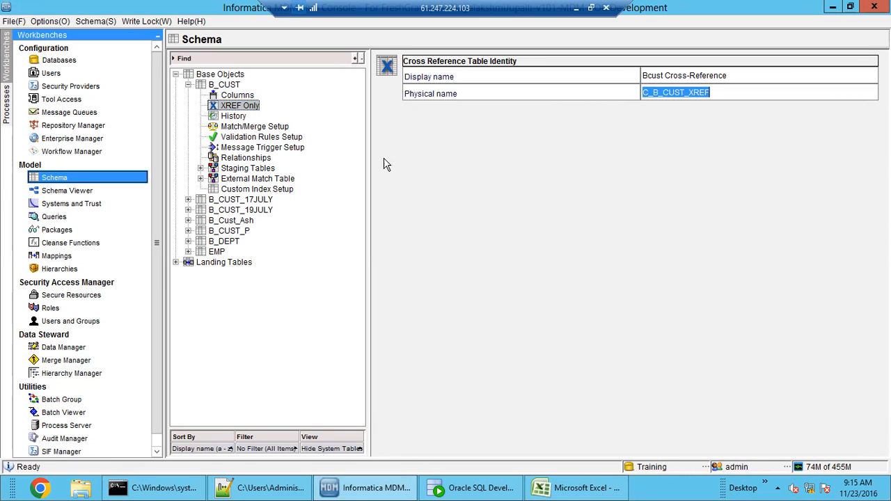
pyautogui.click(229, 117)
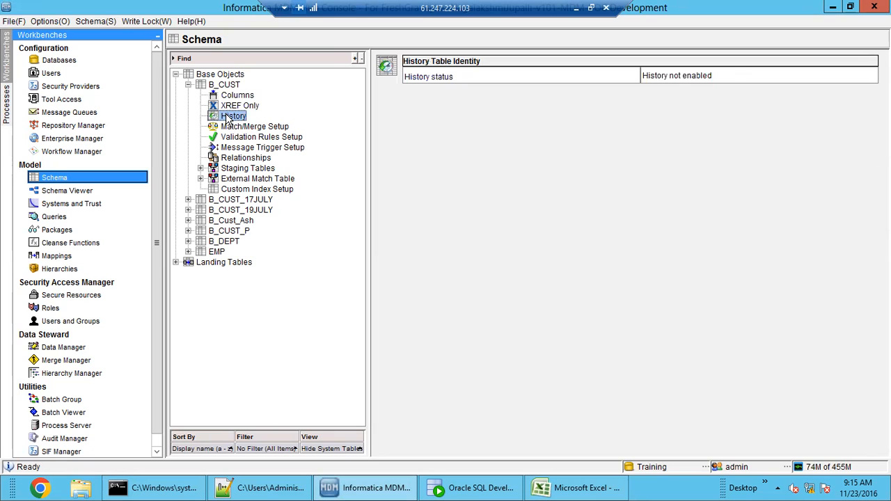
pyautogui.click(225, 85)
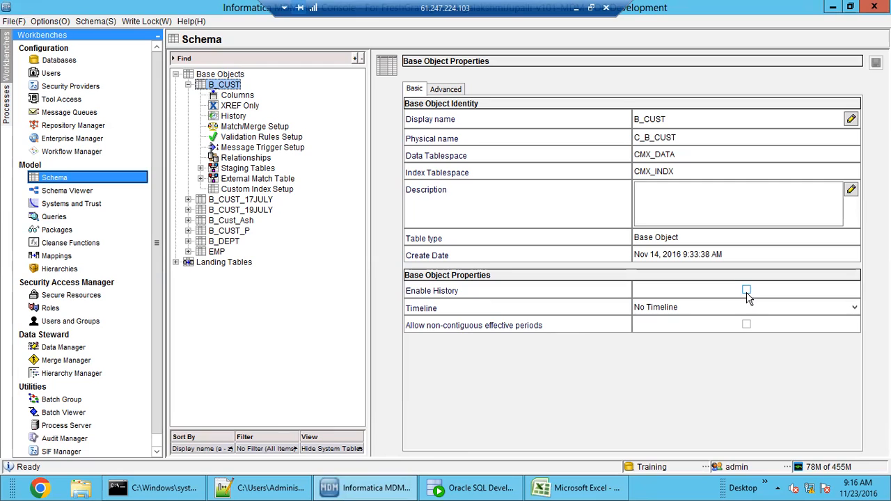
# Switch to Oracle SQL Developer, open the data of table C_B_CUST and locate its child tables in the Training connection.
pyautogui.click(453, 489)
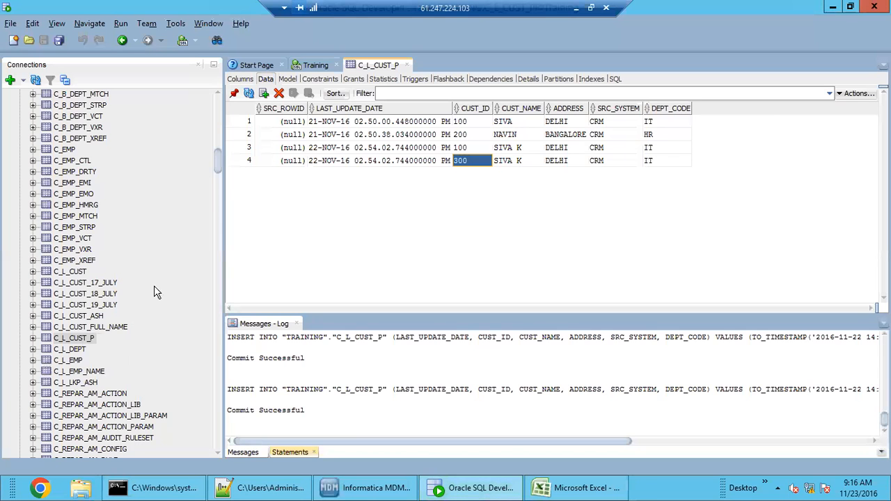
pyautogui.moveTo(219, 160); pyautogui.dragTo(215, 101)
pyautogui.click(71, 154)
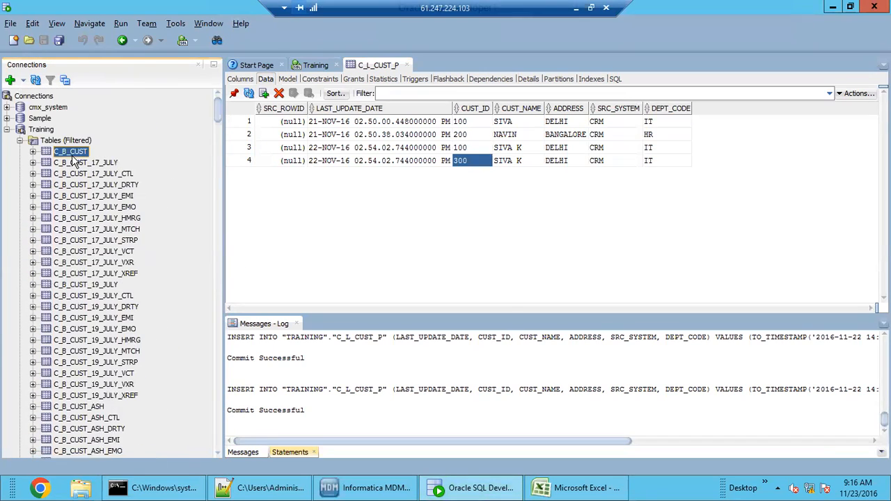
pyautogui.scroll(-8, 94, 289)
pyautogui.scroll(-8, 89, 359)
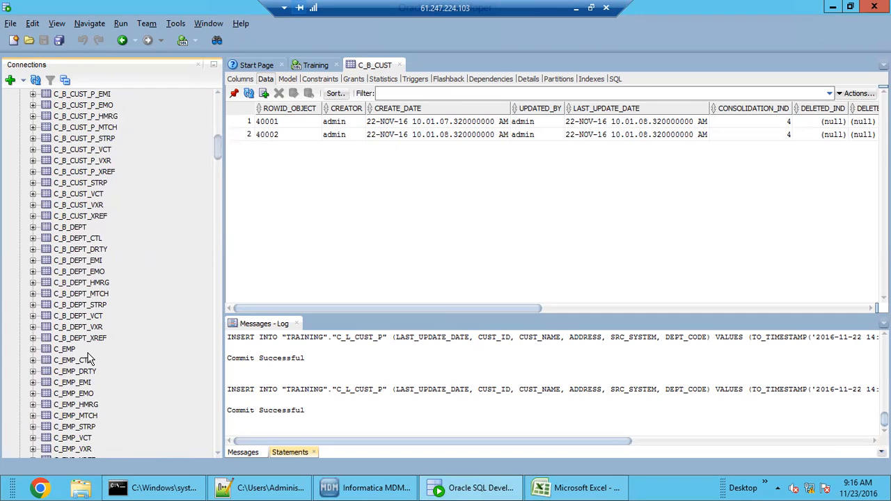
pyautogui.scroll(4, 89, 358)
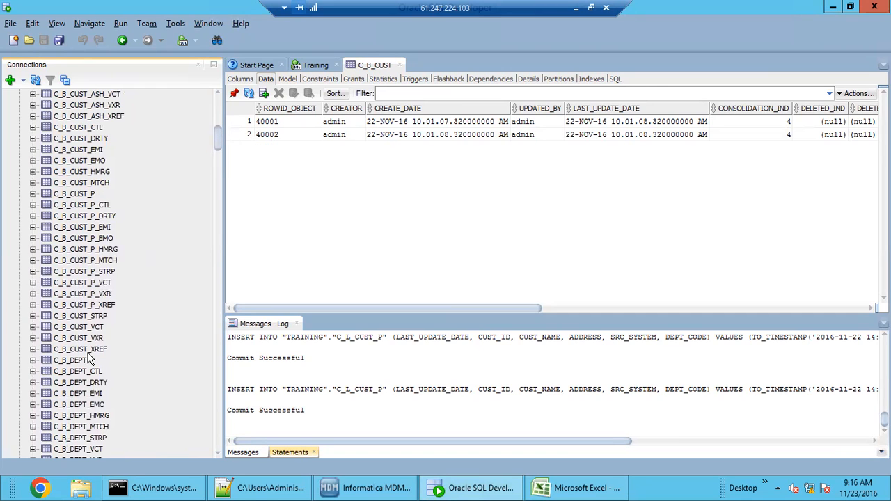
pyautogui.scroll(1, 95, 222)
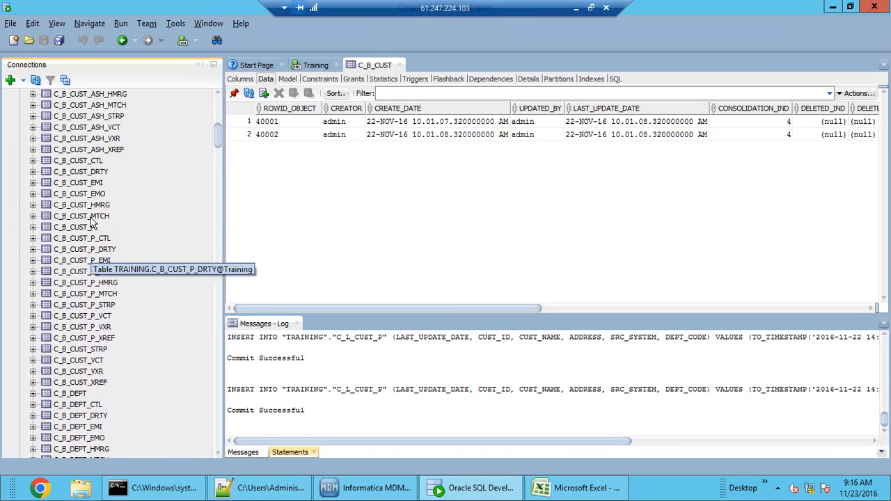
# Inspect the B_CUST child tables C_B_CUST_DRTY, C_B_CUST_MTCH, C_B_CUST_CTL and C_B_CUST_EMI, checking back briefly on the base object in Informatica MDM.
pyautogui.click(95, 172)
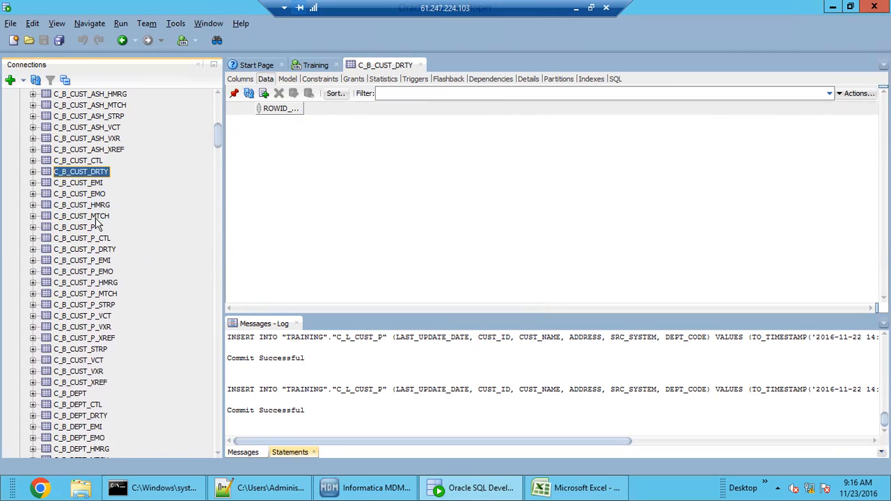
pyautogui.click(96, 218)
pyautogui.click(92, 162)
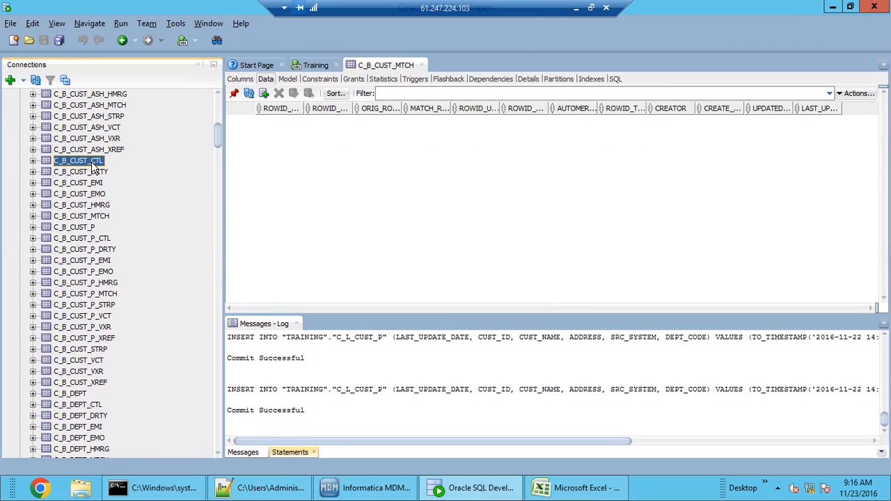
pyautogui.click(369, 487)
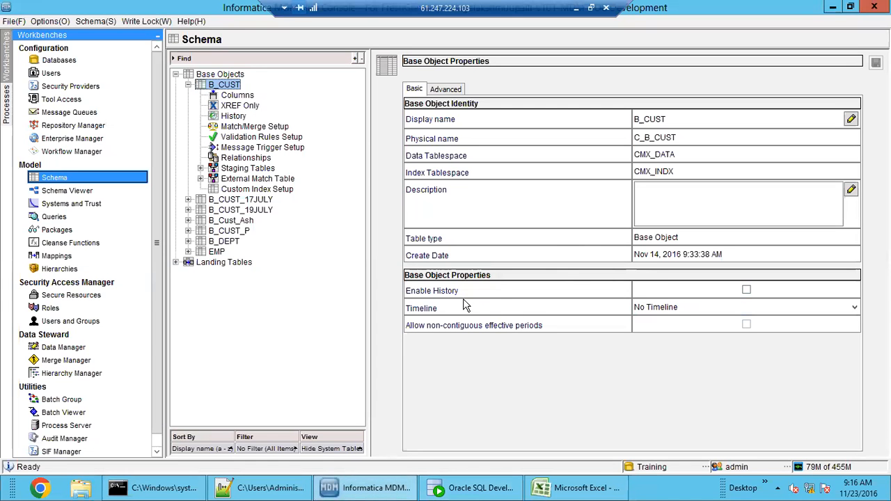
pyautogui.click(447, 489)
pyautogui.click(96, 184)
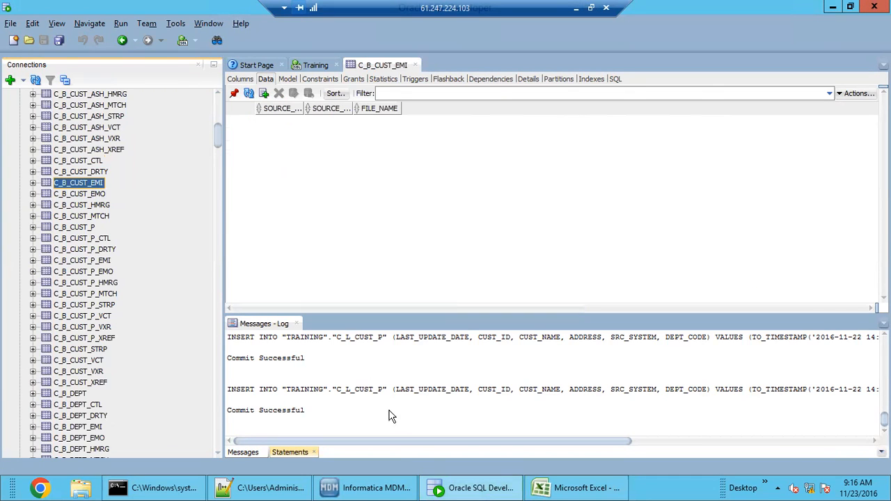
# Switch back to the Informatica MDM Hub Console and review B_CUST's XREF, History and Match/Merge Setup.
pyautogui.click(445, 490)
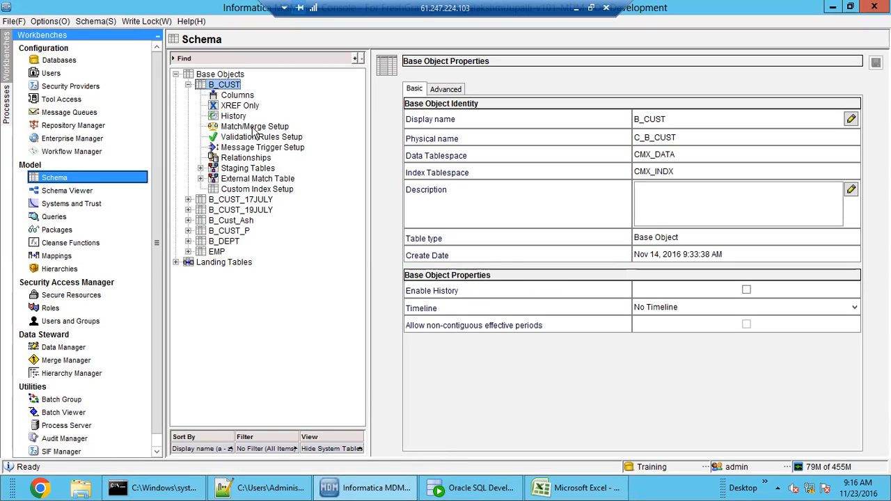
pyautogui.click(232, 108)
pyautogui.click(235, 116)
pyautogui.click(252, 127)
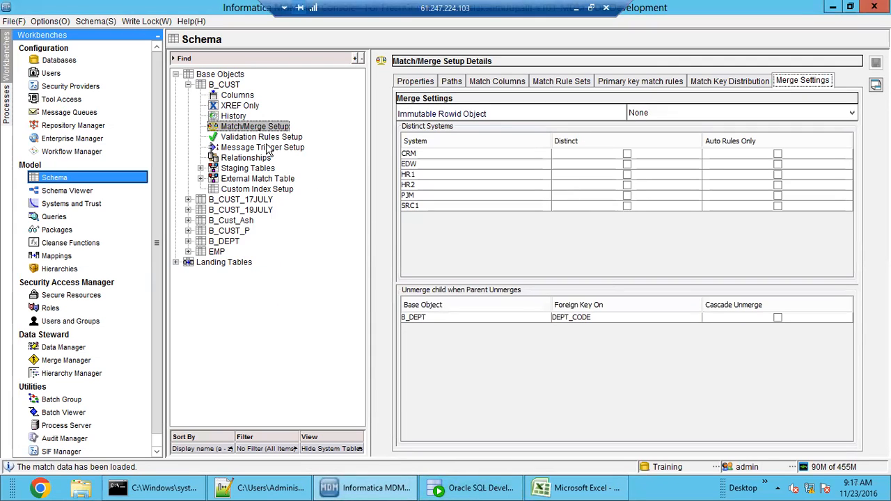
# Review B_CUST's validation rules, message trigger setup, relationships and staging tables.
pyautogui.click(256, 140)
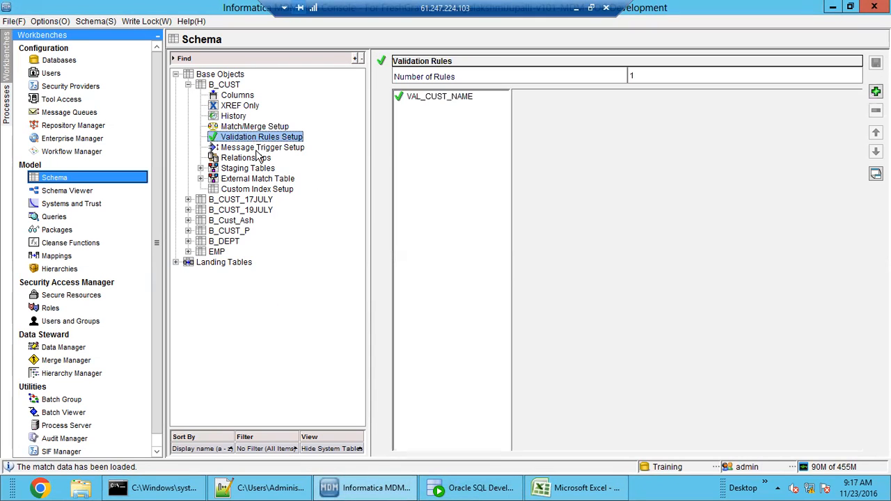
pyautogui.click(260, 148)
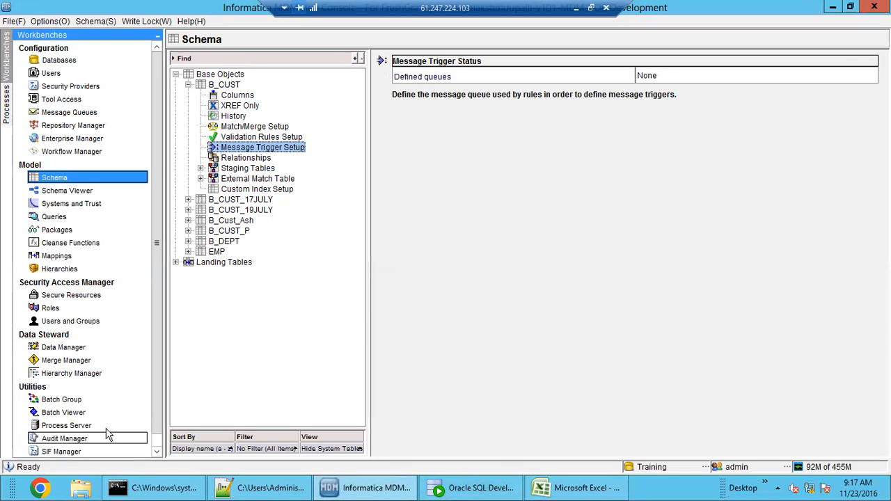
pyautogui.click(245, 159)
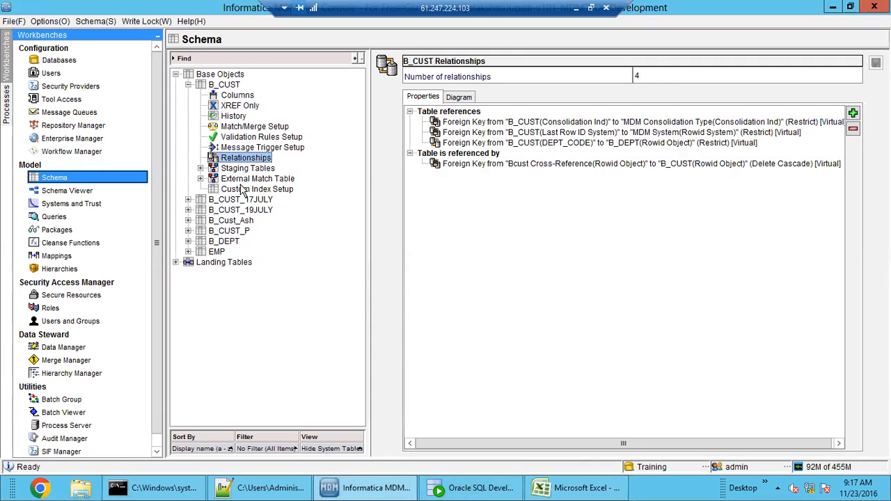
pyautogui.click(241, 169)
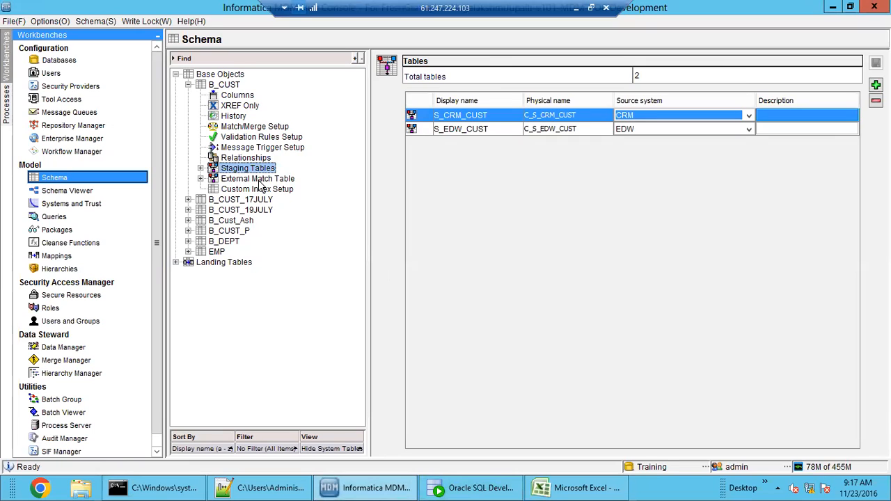
# Review B_CUST's external match table, custom index setup and the properties of its Match/Merge Setup.
pyautogui.click(259, 179)
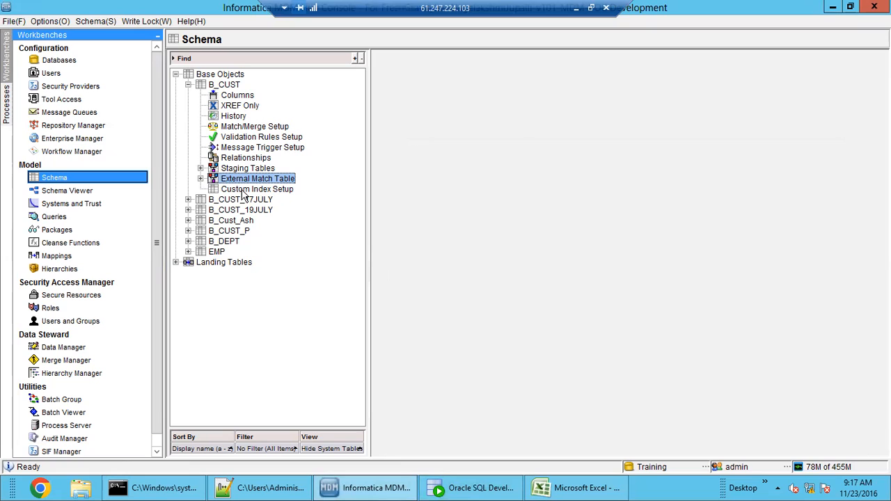
pyautogui.click(245, 189)
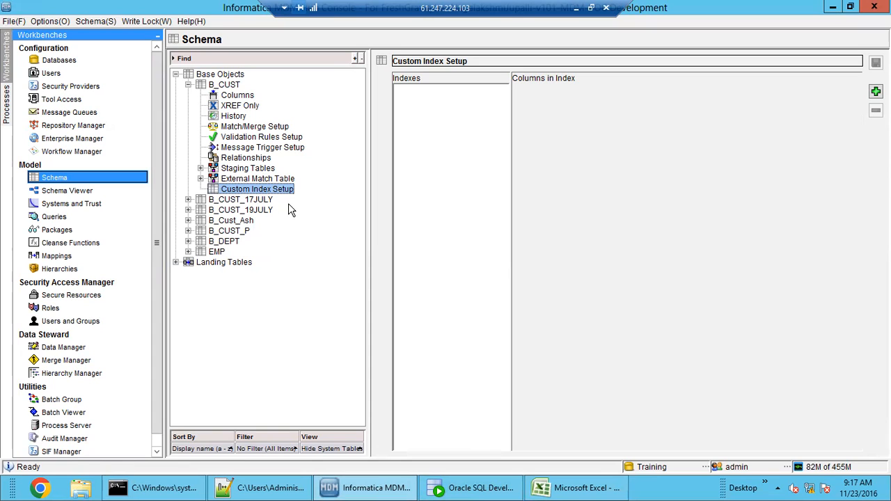
pyautogui.click(251, 126)
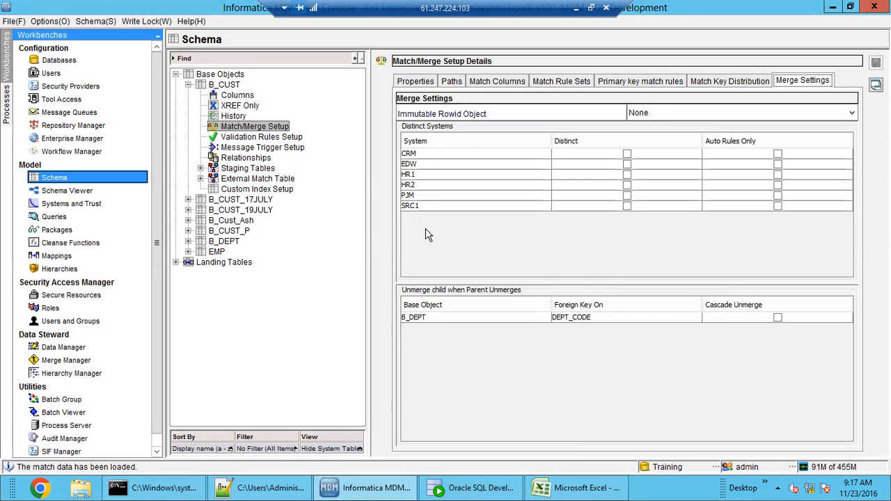
pyautogui.click(415, 82)
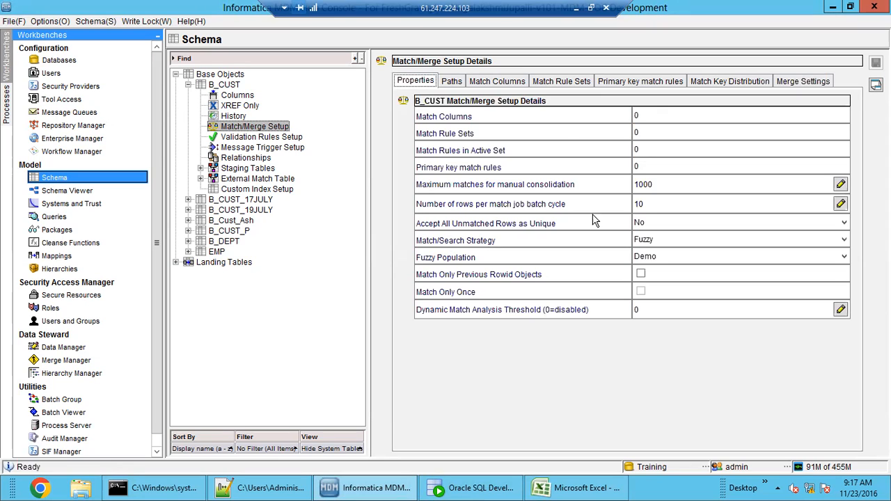
pyautogui.click(639, 116)
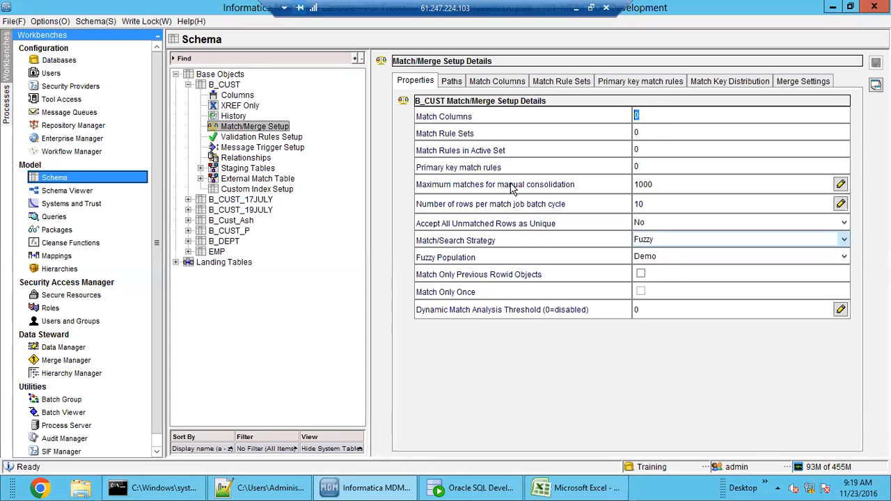
pyautogui.click(661, 137)
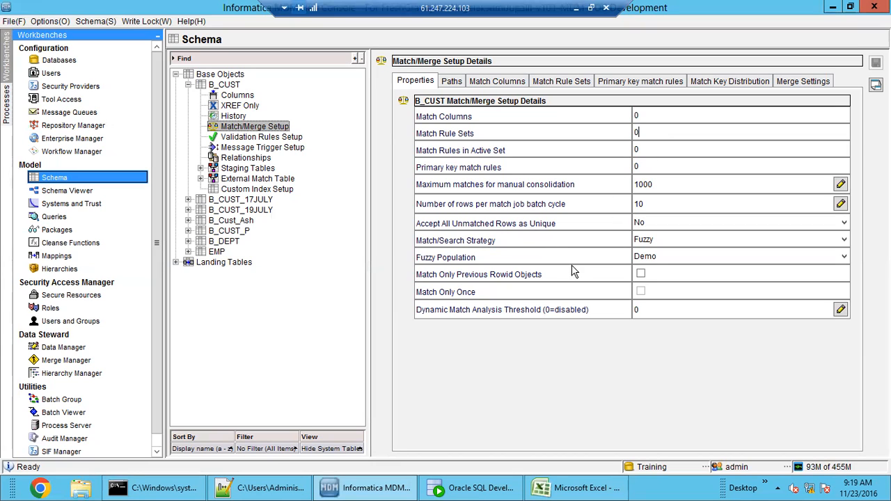
# Set B_CUST's Match/Search Strategy to Exact and check the root base object in the match path components.
pyautogui.click(646, 246)
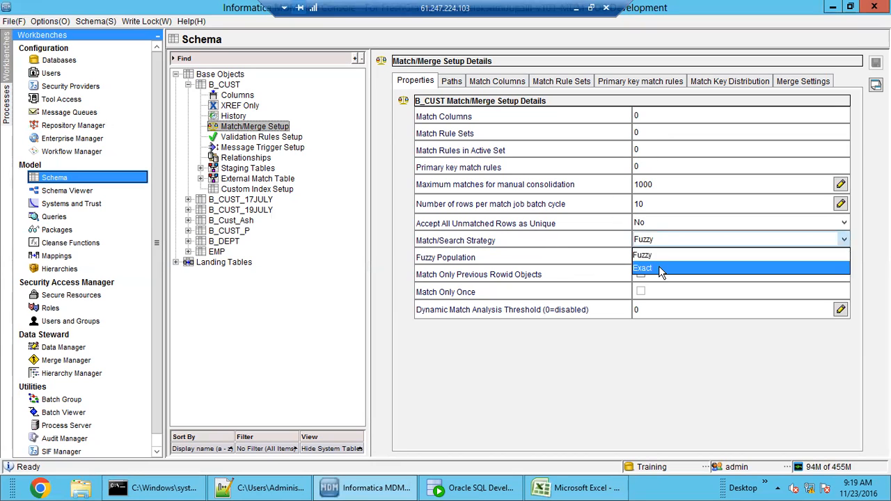
pyautogui.click(658, 266)
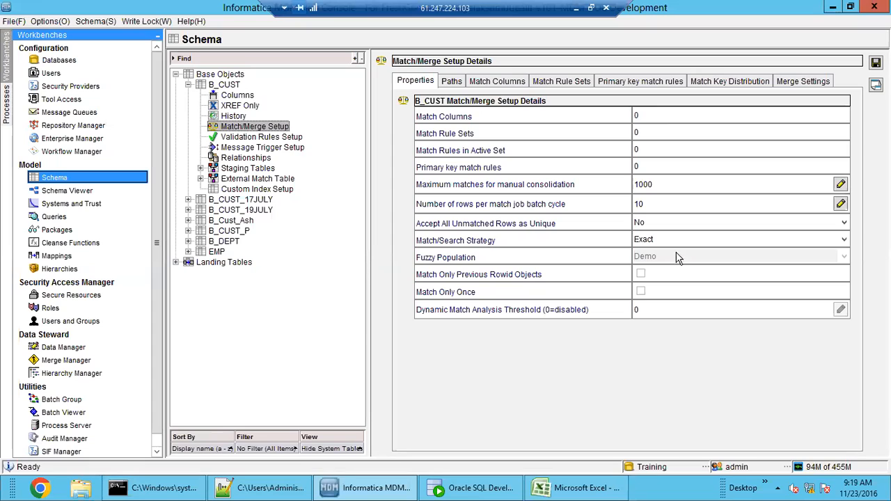
pyautogui.click(663, 239)
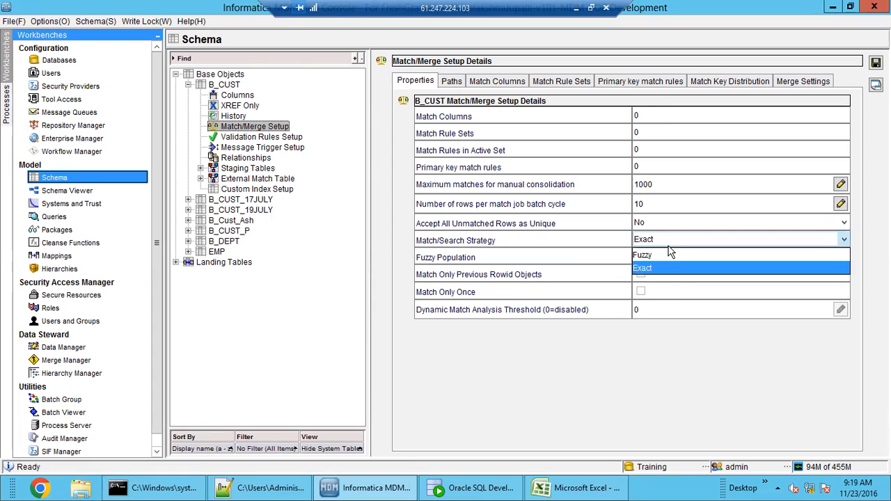
pyautogui.click(671, 264)
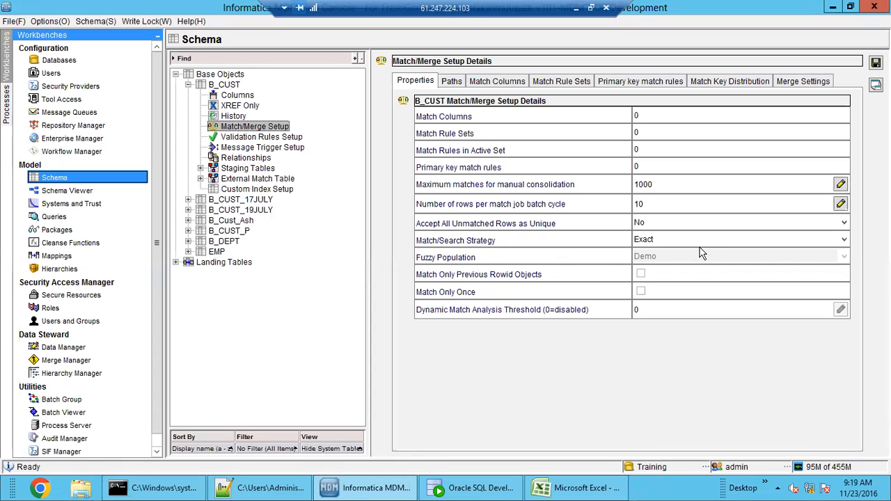
pyautogui.click(452, 81)
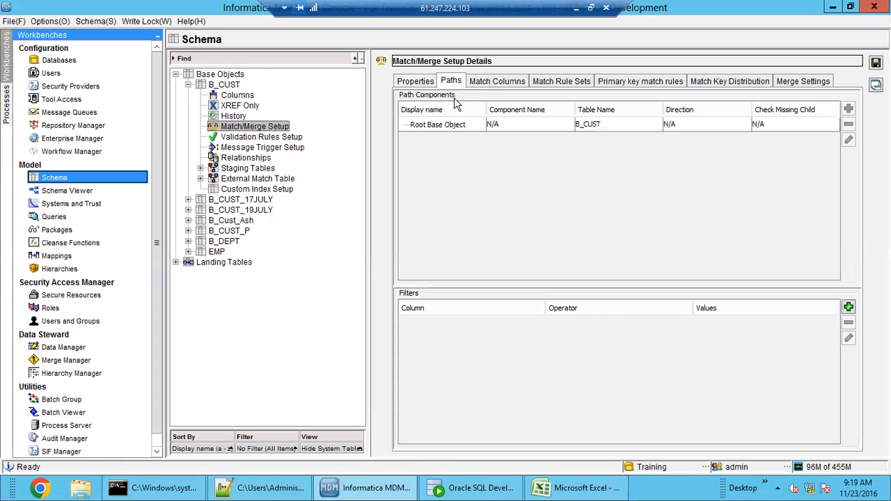
pyautogui.click(478, 128)
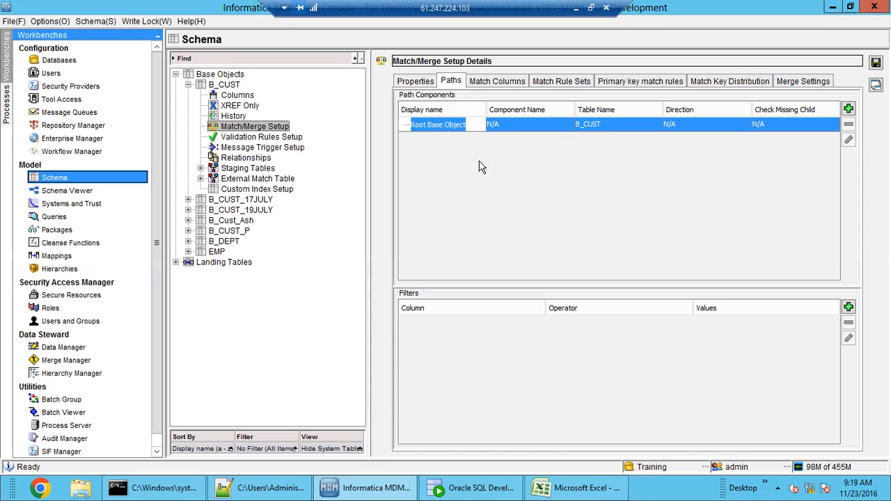
# Start adding an exact match column to B_CUST, keeping its dialog clear of the schema tree.
pyautogui.click(506, 83)
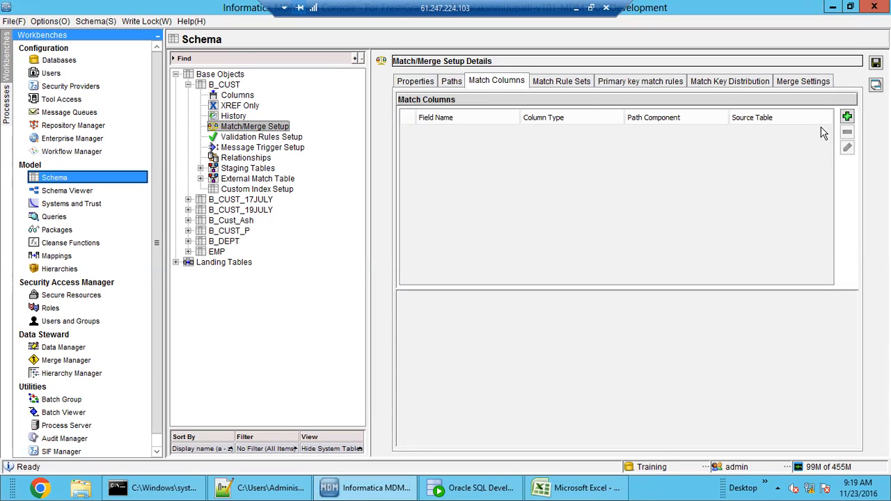
pyautogui.click(847, 118)
pyautogui.moveTo(485, 83); pyautogui.dragTo(688, 146)
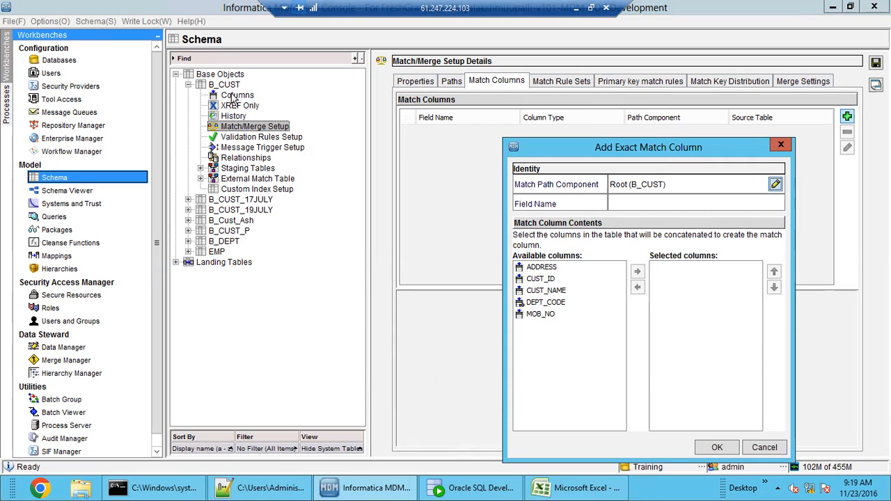
pyautogui.moveTo(633, 146); pyautogui.dragTo(592, 129)
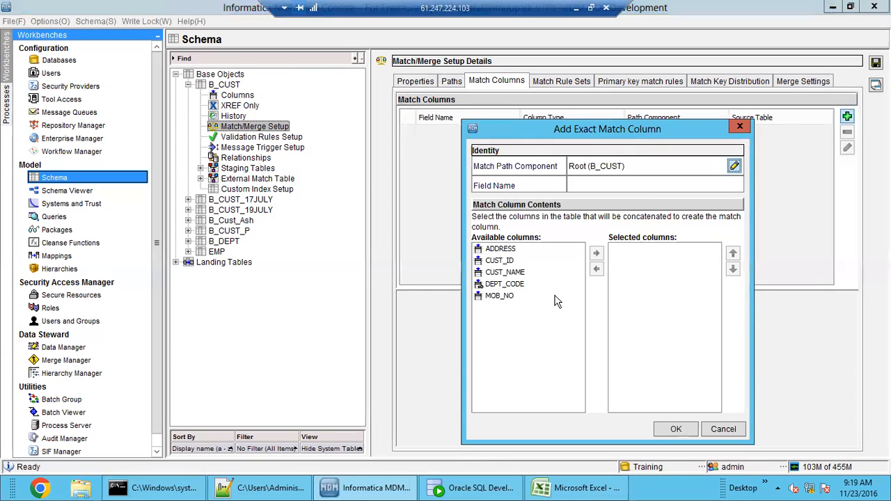
# Try combining CUST_NAME, DEPT_CODE and MOB_NO as the contents of a single exact match column.
pyautogui.click(517, 274)
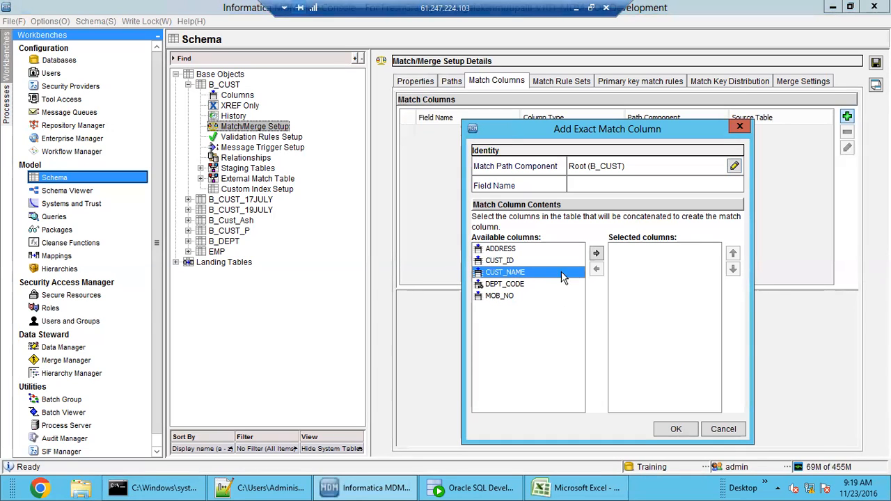
pyautogui.click(596, 253)
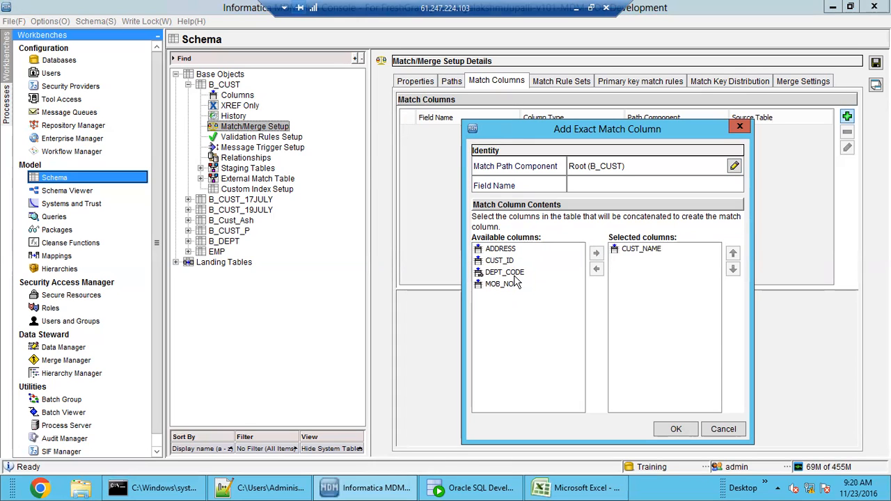
pyautogui.click(522, 273)
pyautogui.click(595, 253)
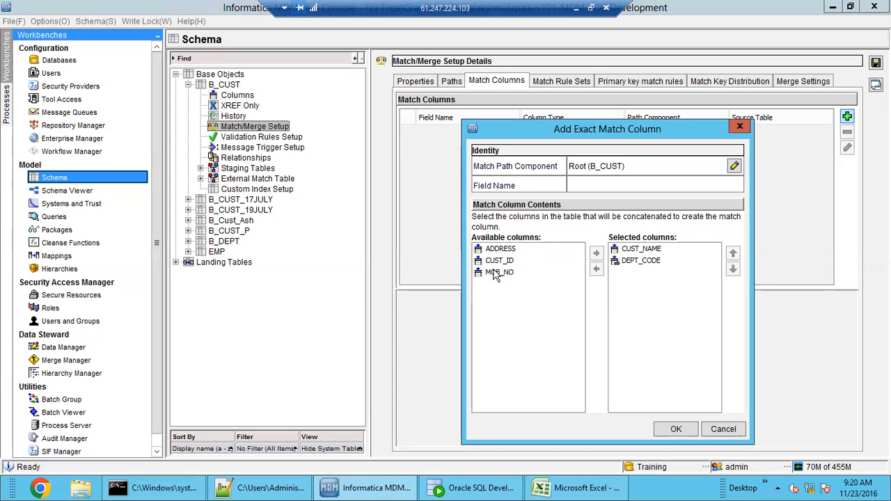
pyautogui.click(494, 272)
pyautogui.click(597, 253)
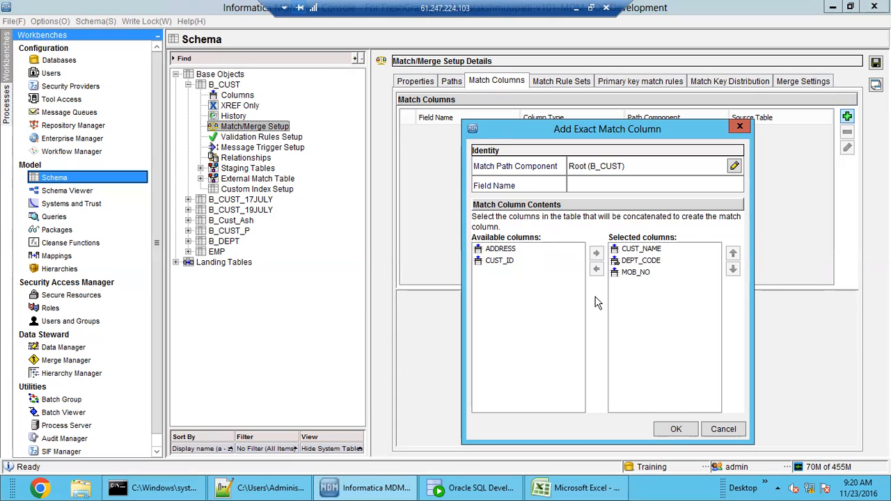
pyautogui.click(645, 274)
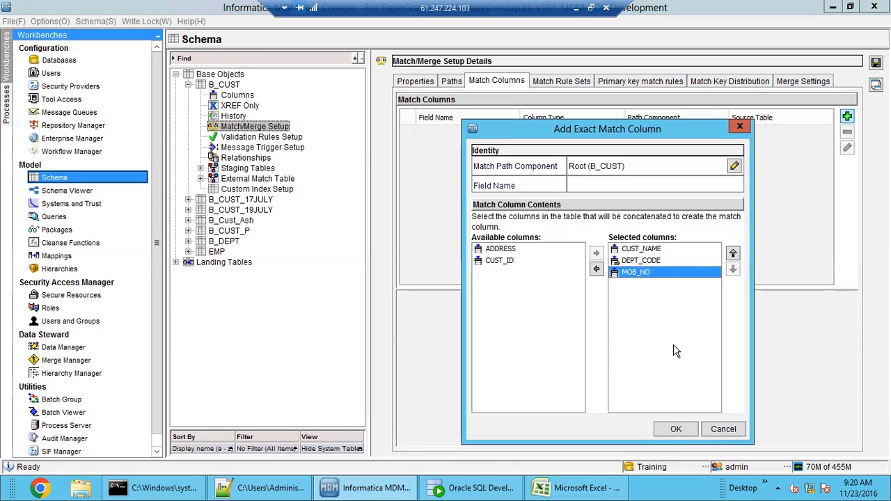
pyautogui.click(673, 182)
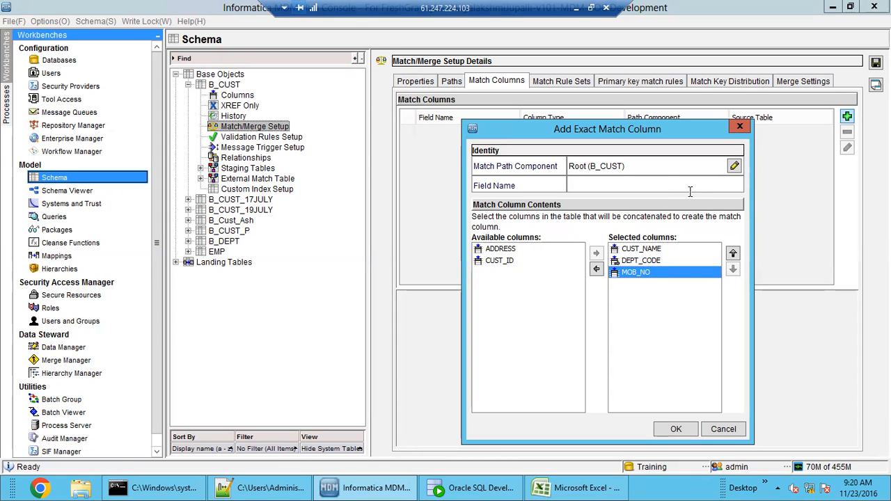
# Reselect Root (B_CUST) as the match path component, try the field name CUST_DETA and clear it.
pyautogui.click(735, 166)
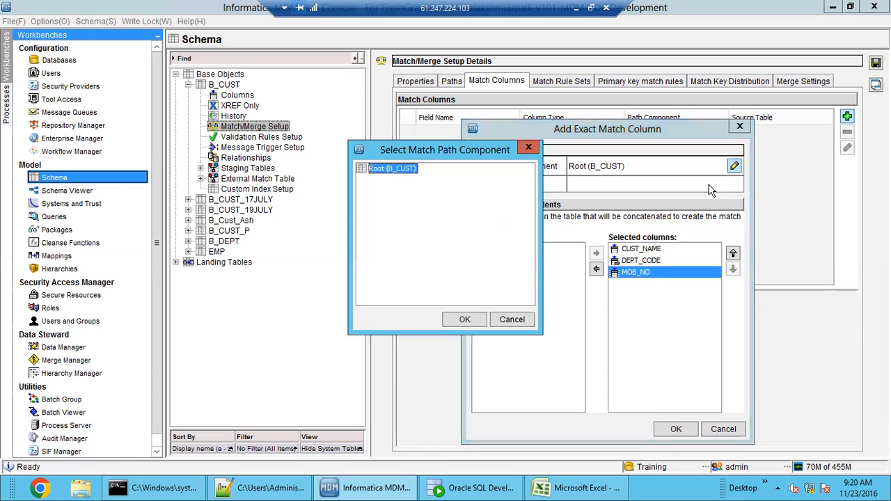
pyautogui.click(464, 319)
pyautogui.click(617, 183)
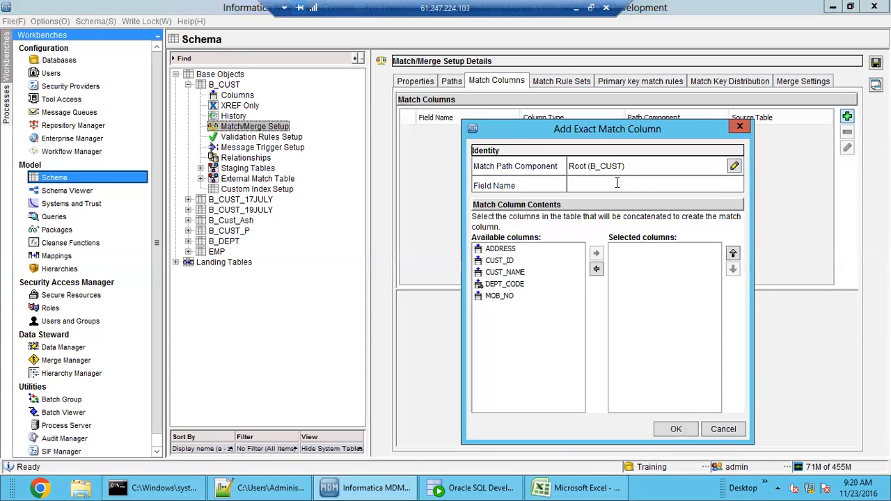
pyautogui.write('CUST_DETAI')
pyautogui.moveTo(618, 183); pyautogui.dragTo(554, 186)
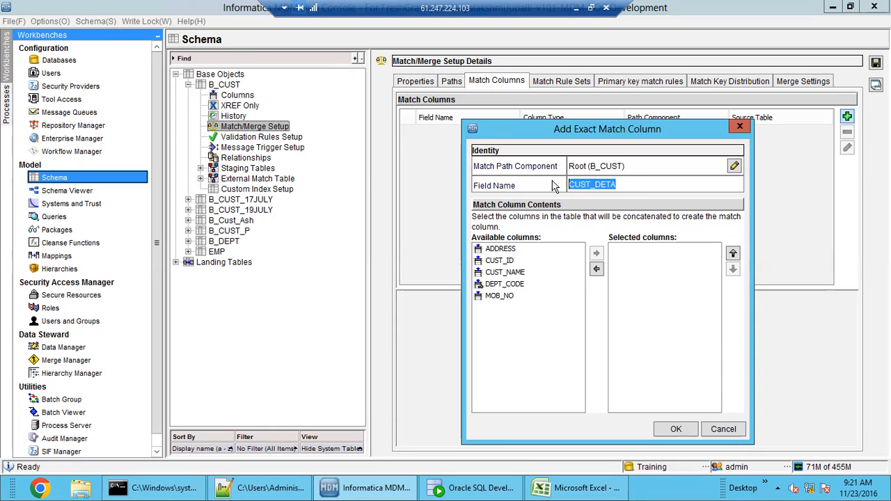
pyautogui.press('BackSpace')
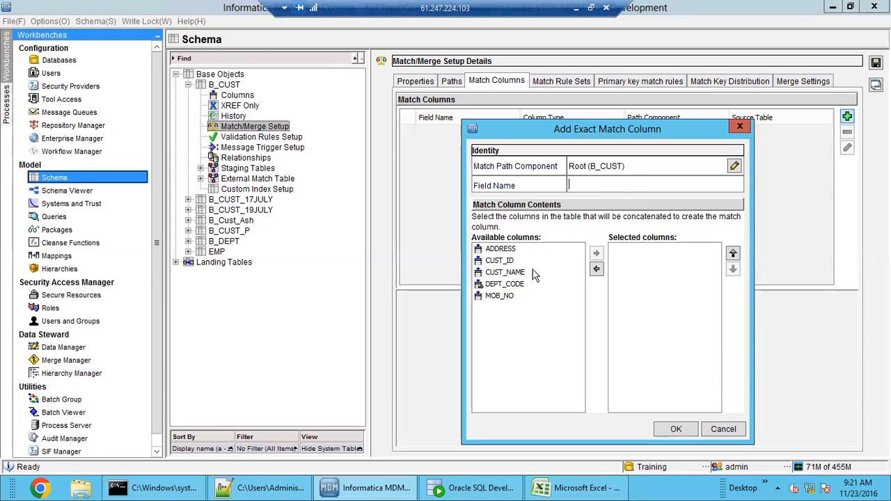
# Add an exact match column named CUST_NAME that contains the CUST_NAME column.
pyautogui.click(556, 273)
pyautogui.click(596, 254)
pyautogui.click(594, 184)
pyautogui.write('C')
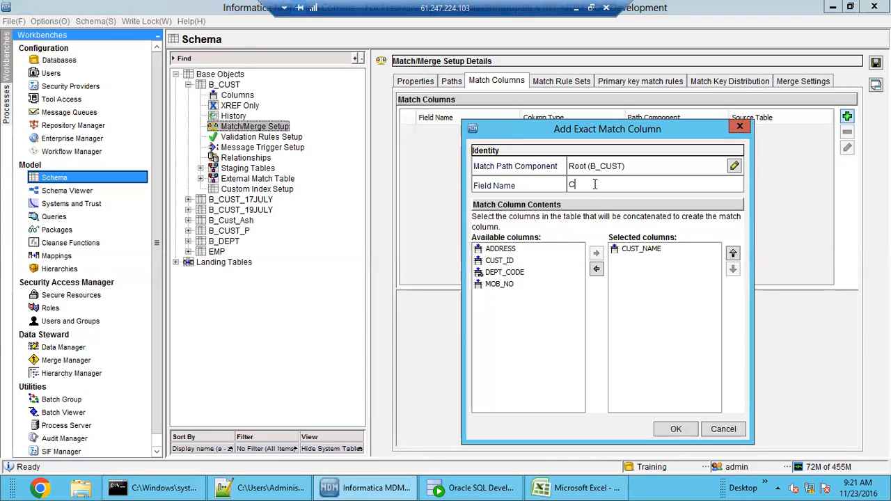
pyautogui.write('UST_')
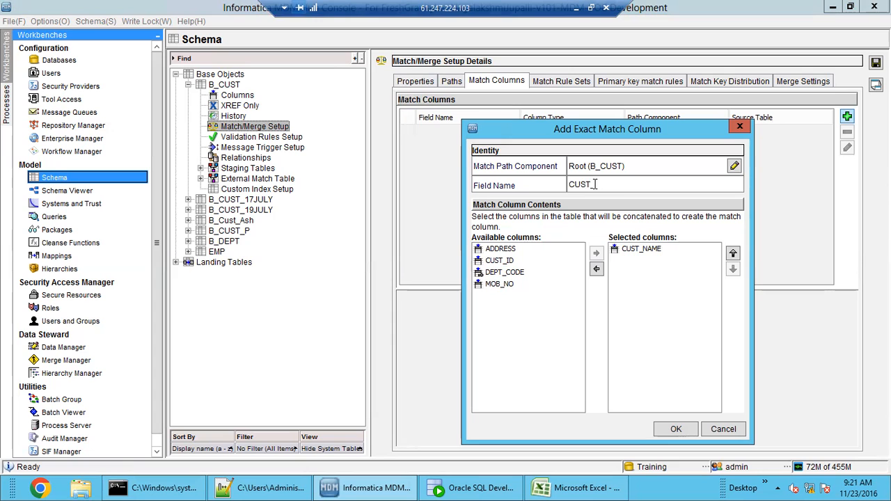
pyautogui.write('NAME')
pyautogui.click(676, 428)
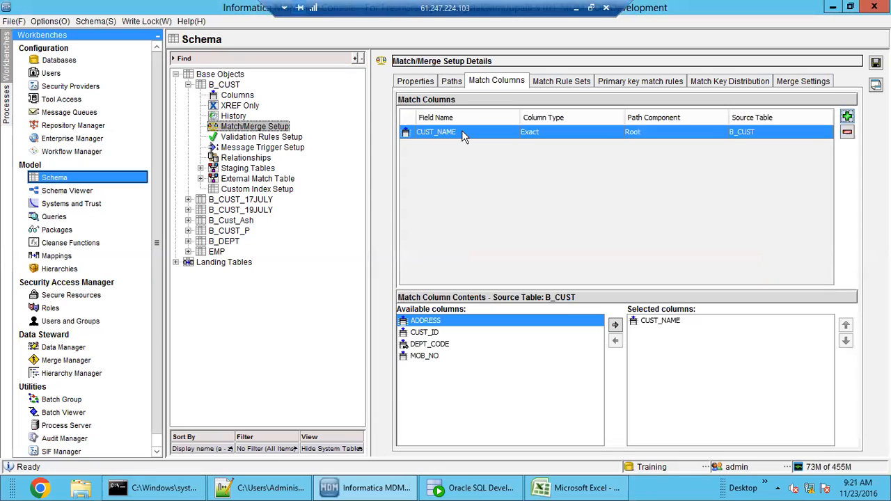
# Add an exact match column named DEPT_NAME that contains the DEPT_CODE column.
pyautogui.click(847, 118)
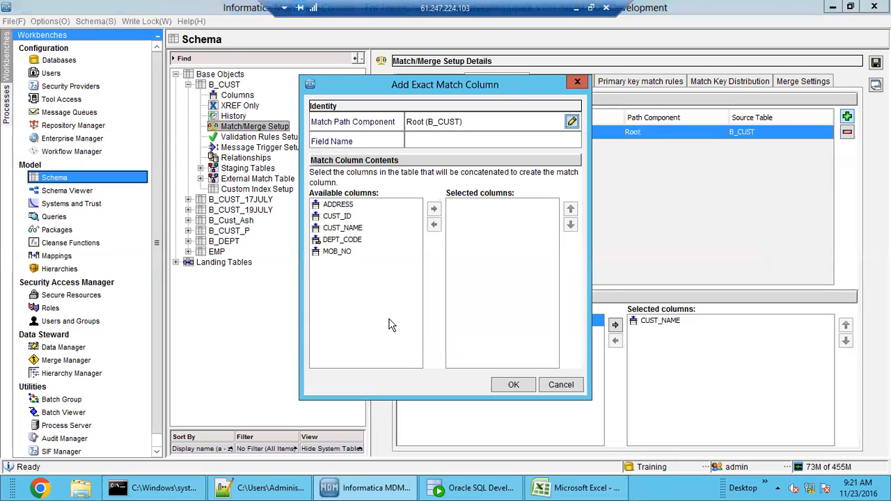
pyautogui.click(350, 240)
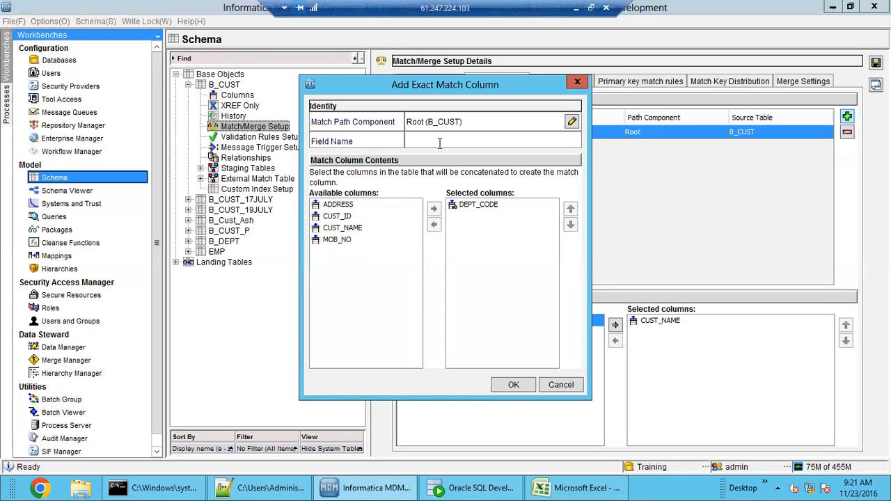
pyautogui.write('DEPT_NAME')
pyautogui.click(512, 385)
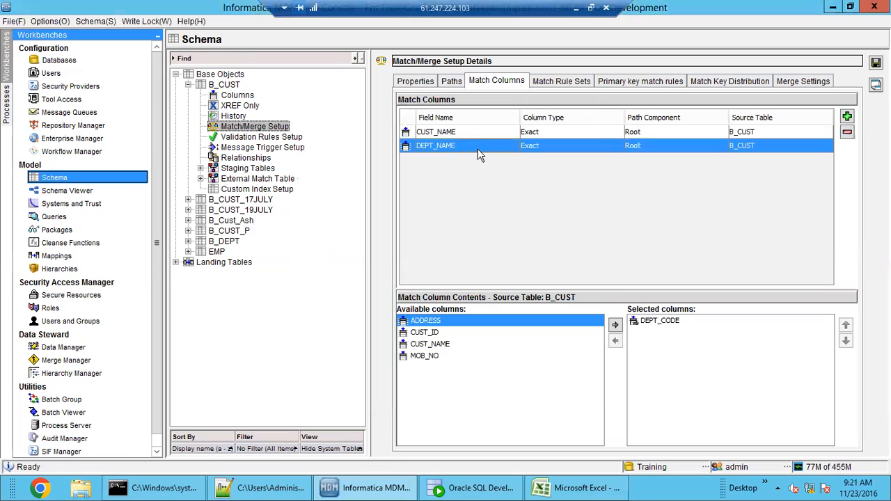
# Add an exact match column named MOB_NO that contains the MOB_NO column.
pyautogui.click(847, 117)
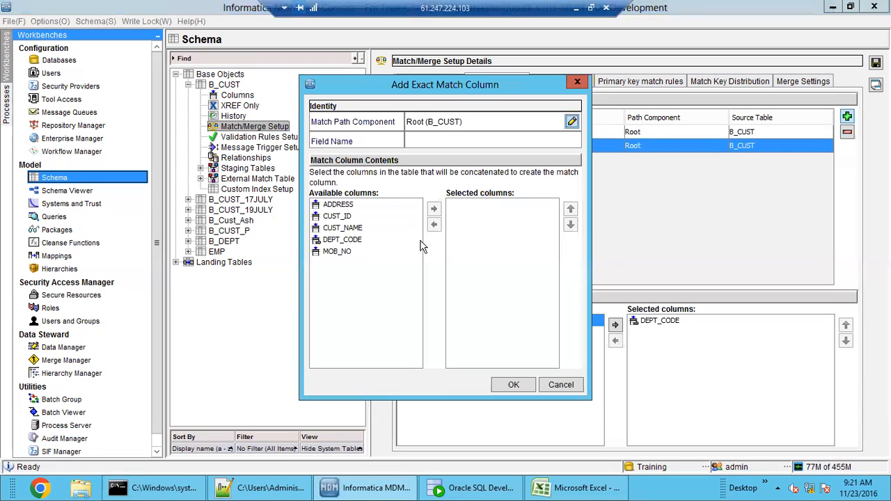
pyautogui.click(329, 252)
pyautogui.click(433, 209)
pyautogui.click(457, 136)
pyautogui.write('MO')
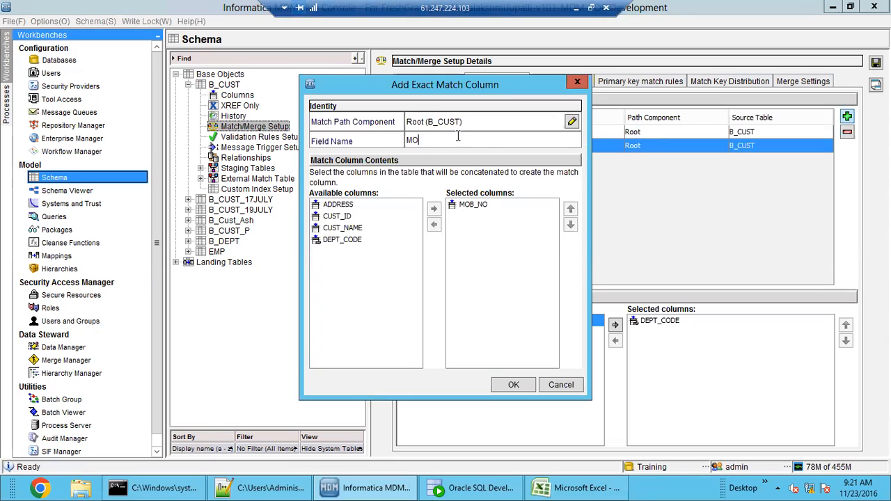
pyautogui.write('B_NO')
pyautogui.click(512, 384)
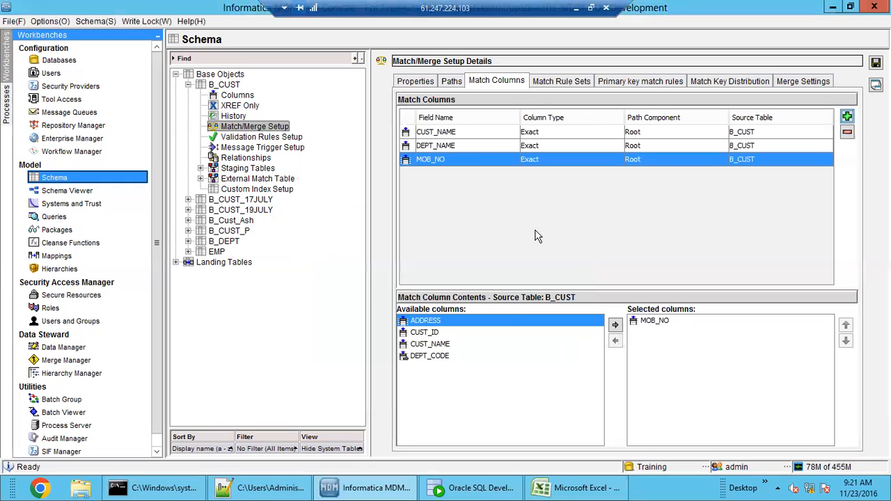
# Check the selected source columns of the DEPT_NAME and CUST_NAME match columns.
pyautogui.click(464, 145)
pyautogui.click(463, 131)
pyautogui.click(467, 147)
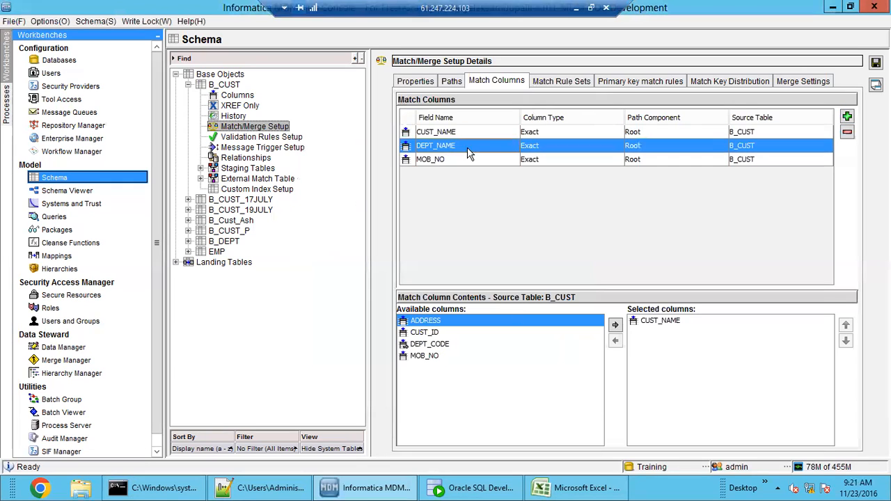
# Compare the column types and selected source columns of the CUST_NAME, DEPT_NAME and MOB_NO match columns.
pyautogui.click(526, 160)
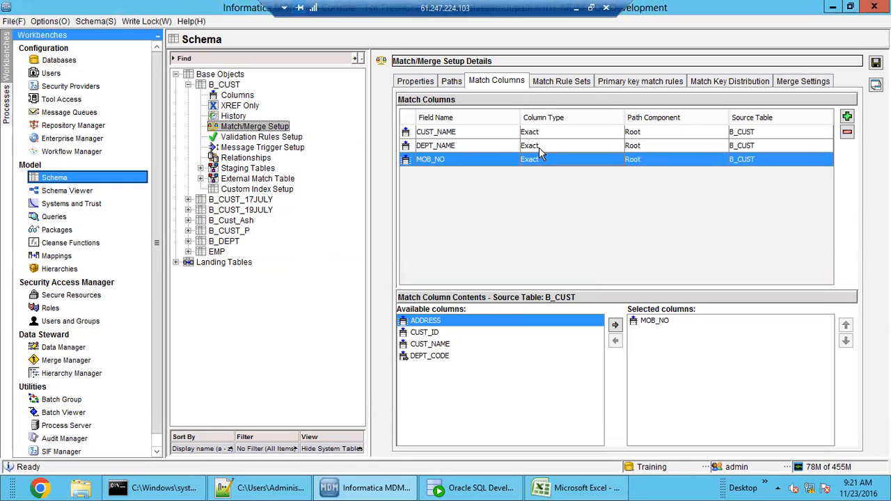
pyautogui.click(539, 148)
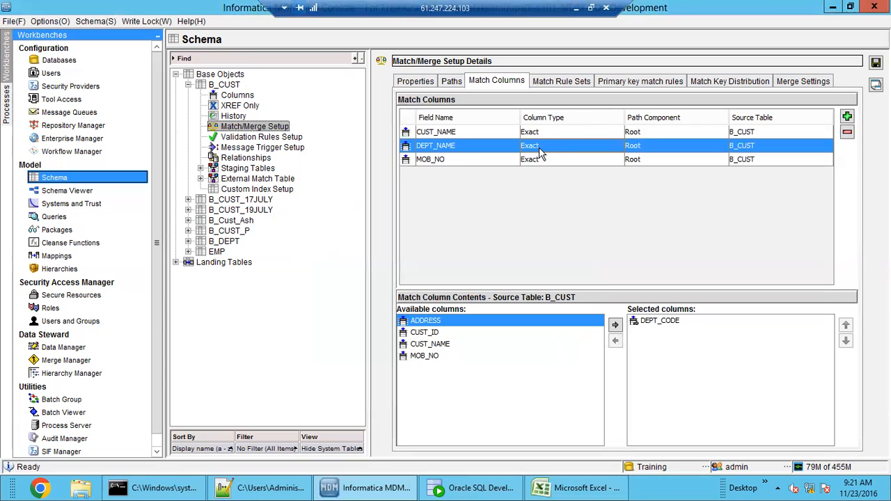
pyautogui.click(538, 133)
pyautogui.click(537, 142)
pyautogui.click(540, 159)
pyautogui.click(538, 145)
pyautogui.click(540, 134)
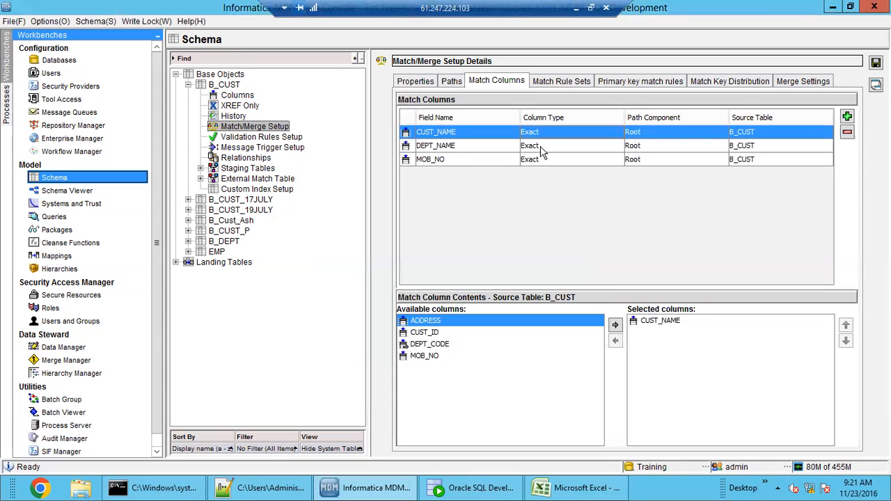
pyautogui.click(540, 146)
pyautogui.click(539, 159)
pyautogui.click(489, 148)
pyautogui.click(476, 132)
pyautogui.click(482, 146)
pyautogui.click(488, 160)
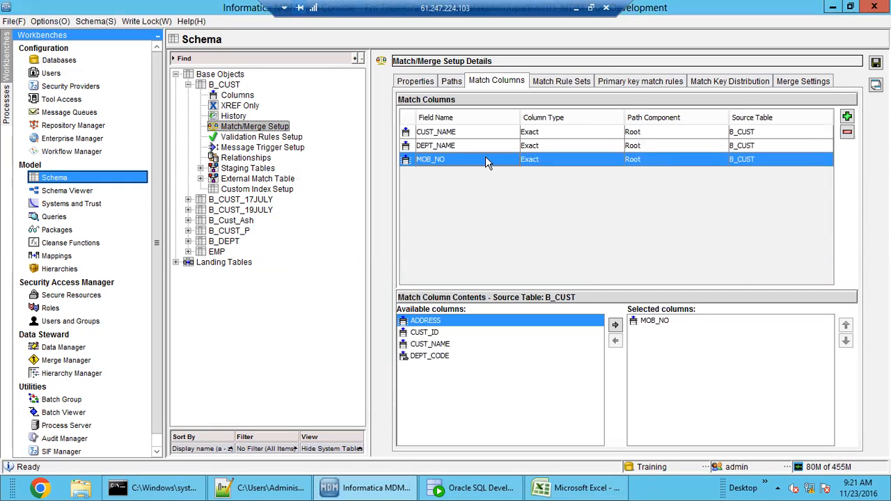
pyautogui.click(527, 145)
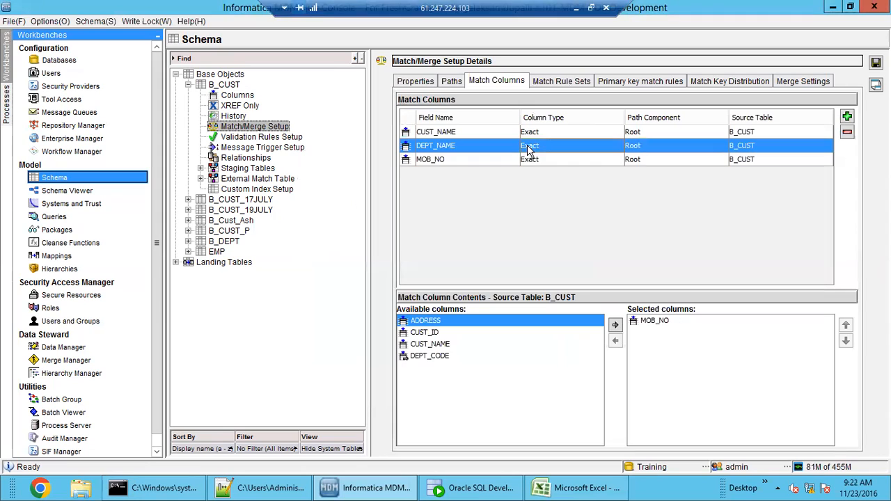
pyautogui.click(540, 132)
pyautogui.click(542, 146)
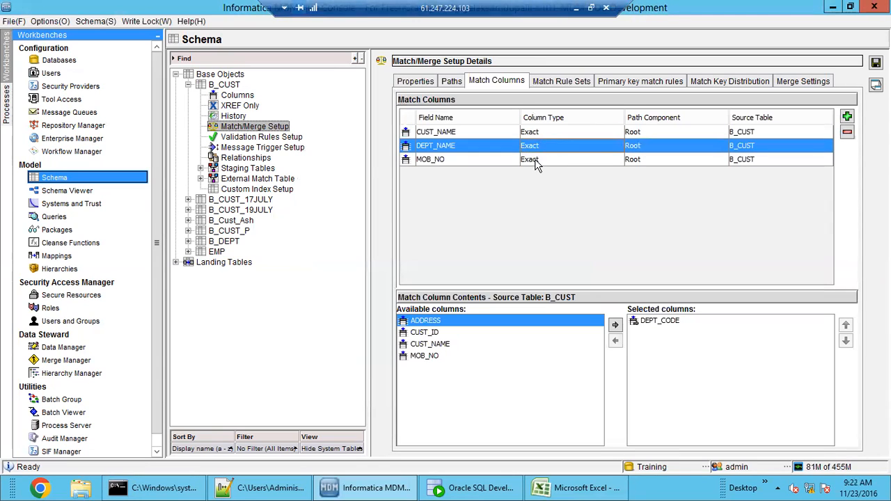
pyautogui.click(536, 162)
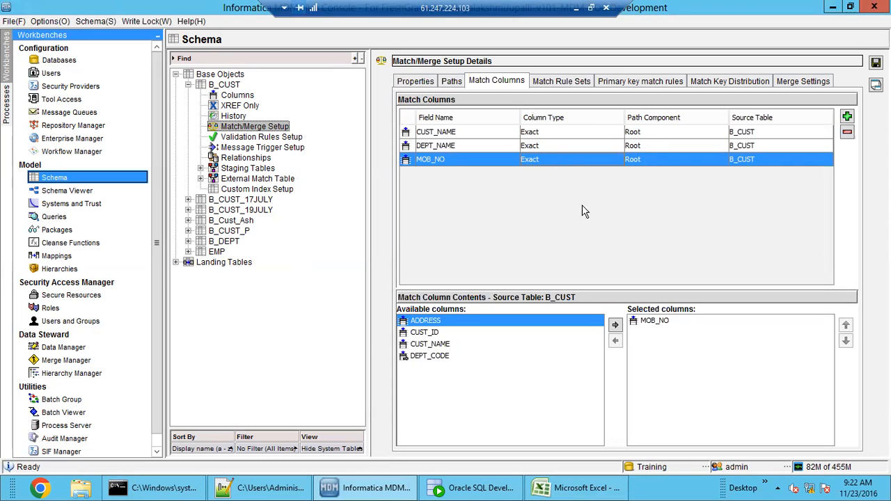
pyautogui.click(550, 147)
pyautogui.click(554, 134)
pyautogui.click(555, 158)
# Add a match rule set named CUST_DETAILS and widen the rule set list so the full name fits.
pyautogui.click(562, 82)
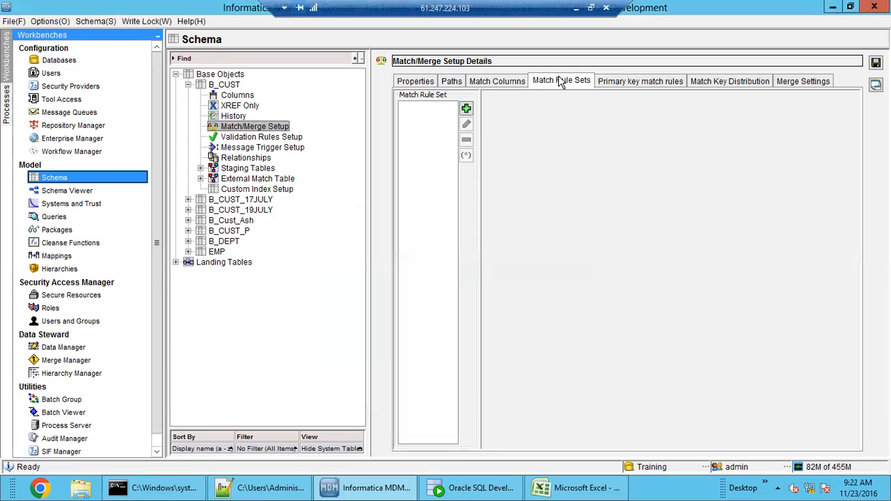
pyautogui.click(466, 110)
pyautogui.moveTo(438, 217); pyautogui.dragTo(666, 179)
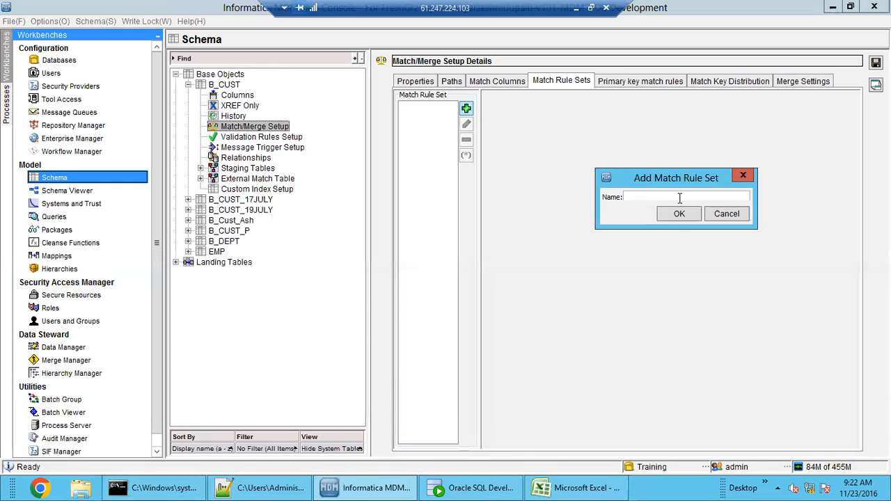
pyautogui.write('CUST')
pyautogui.write('DETAILS')
pyautogui.click(678, 213)
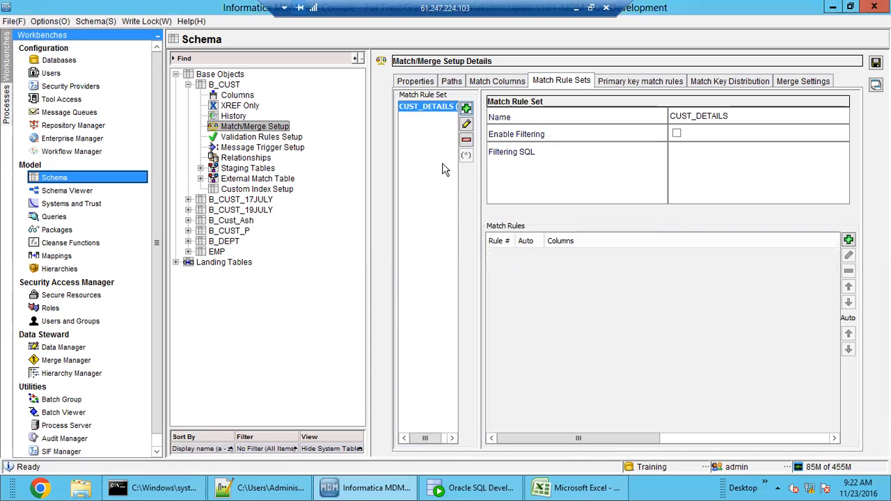
pyautogui.moveTo(478, 171); pyautogui.dragTo(497, 181)
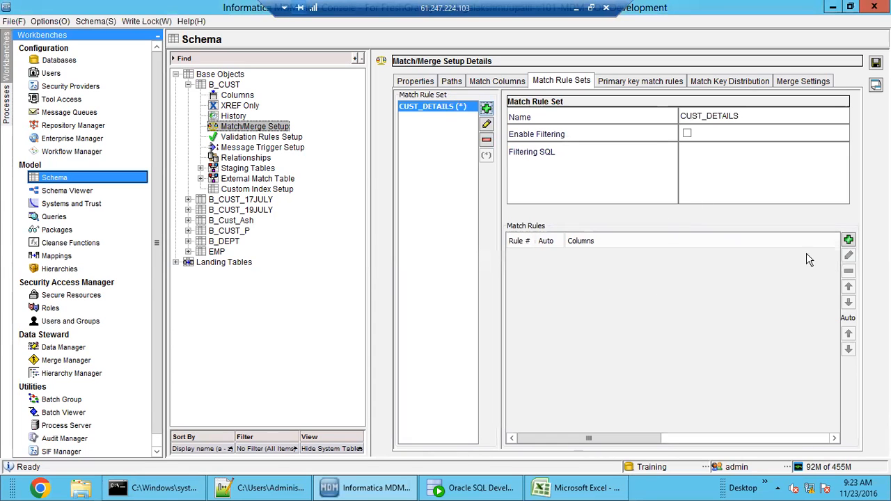
# Add a match rule to the CUST_DETAILS rule set that uses the CUST_NAME and DEPT_NAME exact match columns.
pyautogui.click(848, 240)
pyautogui.moveTo(475, 101); pyautogui.dragTo(638, 154)
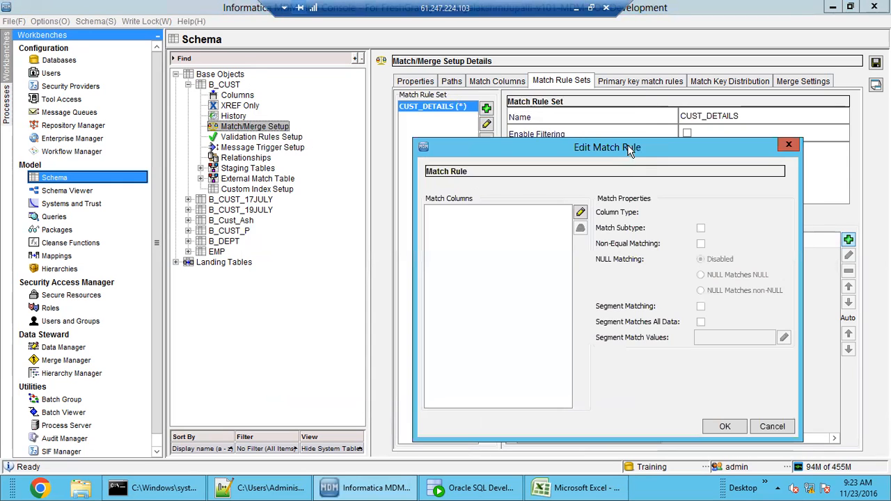
pyautogui.click(580, 212)
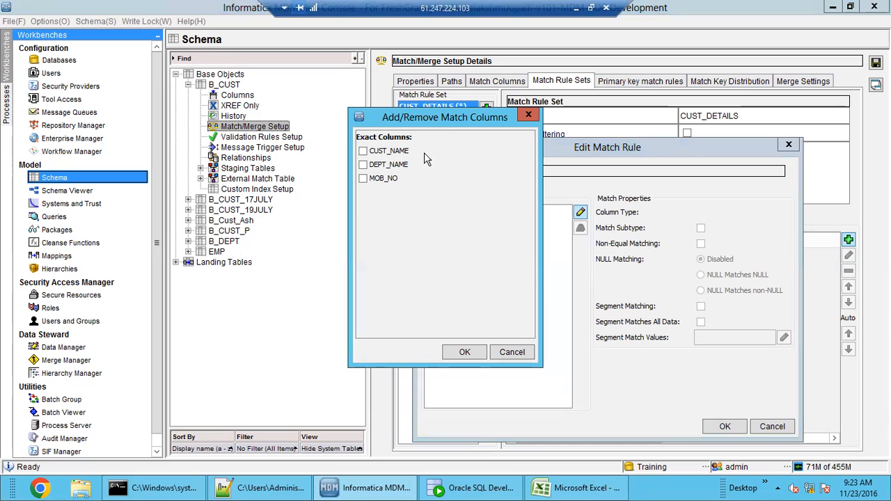
pyautogui.moveTo(446, 122); pyautogui.dragTo(281, 142)
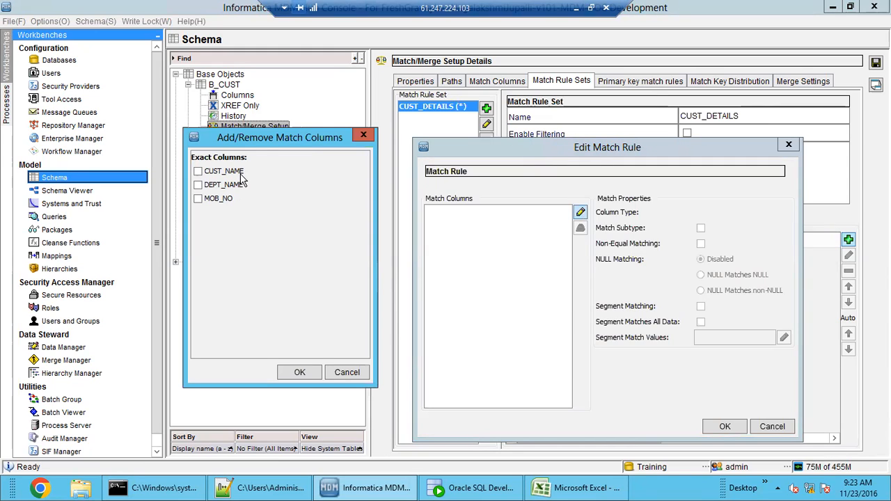
pyautogui.click(197, 171)
pyautogui.click(198, 184)
pyautogui.click(294, 373)
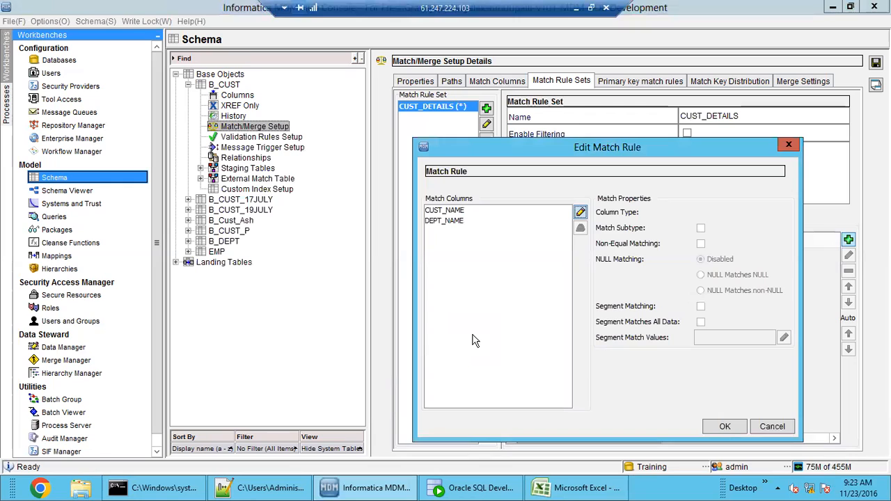
pyautogui.click(725, 426)
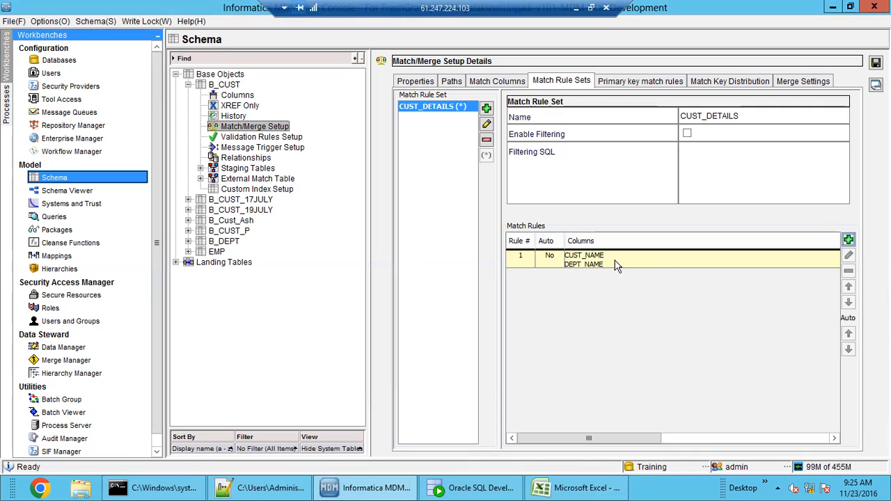
pyautogui.click(688, 135)
pyautogui.click(694, 154)
pyautogui.click(686, 135)
# Save the Match/Merge setup and look through its primary key match rules, match key distribution and merge settings.
pyautogui.click(875, 62)
pyautogui.click(648, 85)
pyautogui.click(718, 84)
pyautogui.click(814, 84)
pyautogui.click(704, 87)
pyautogui.click(654, 86)
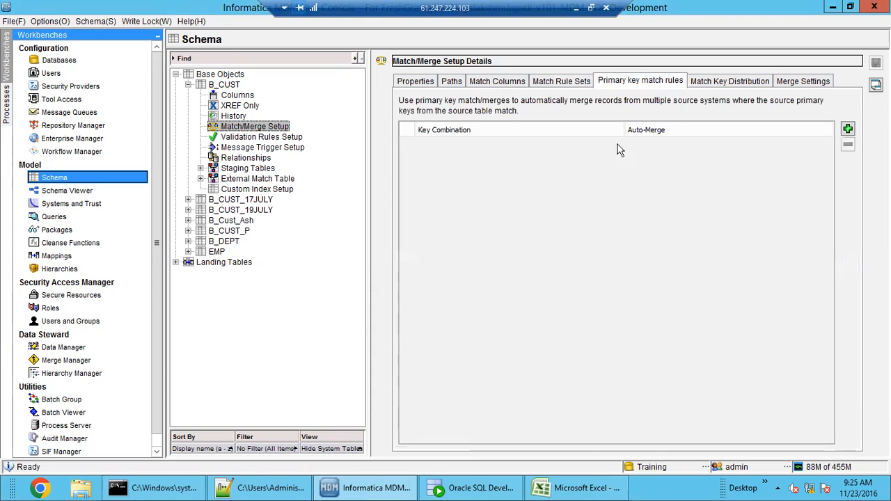
pyautogui.click(561, 82)
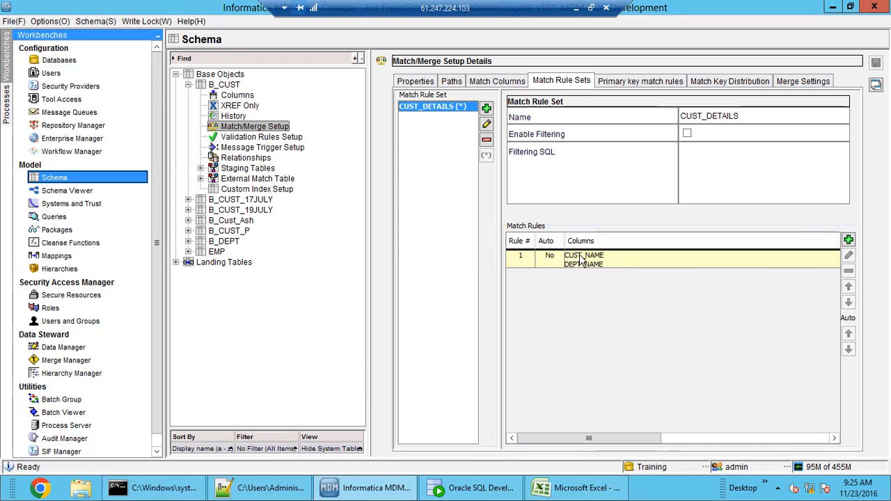
# Examine the results of the Q_CUST query and the query and data view of the PKG_PUT_CUST package.
pyautogui.click(397, 490)
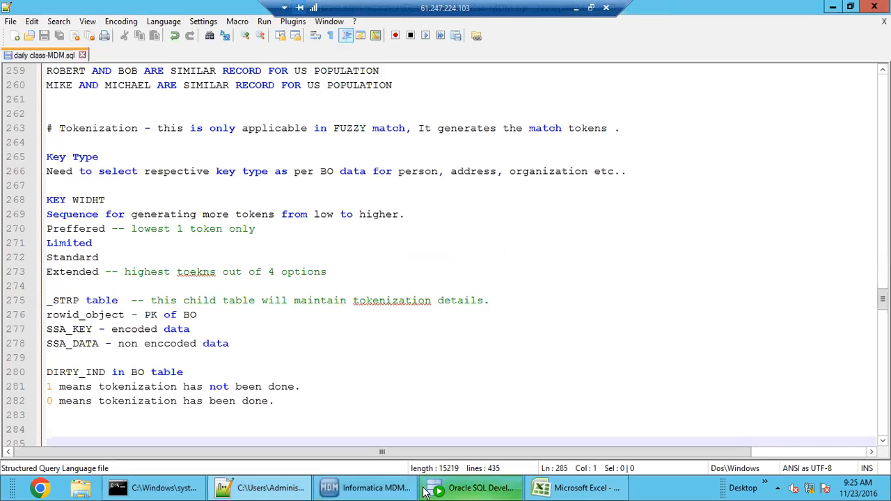
pyautogui.click(396, 489)
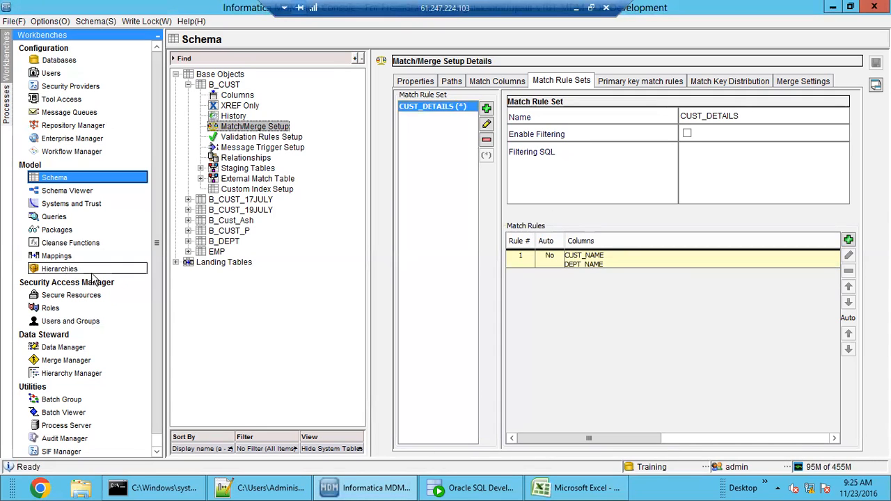
pyautogui.click(60, 229)
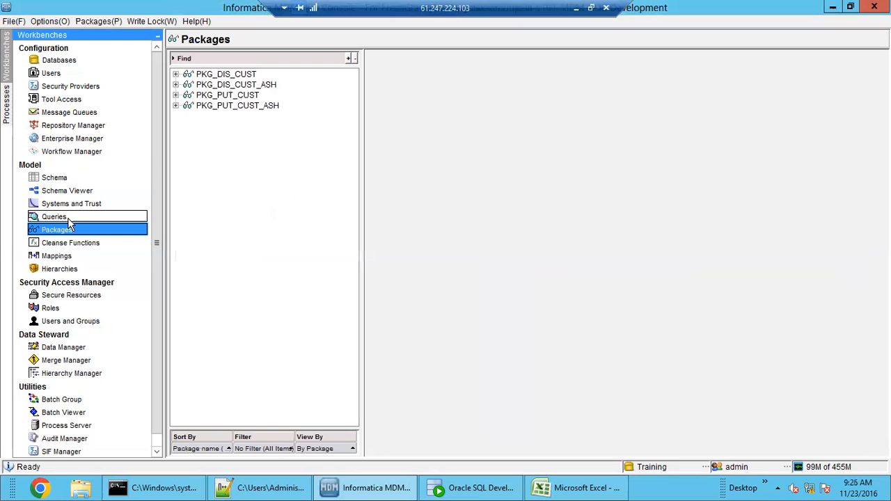
pyautogui.click(68, 218)
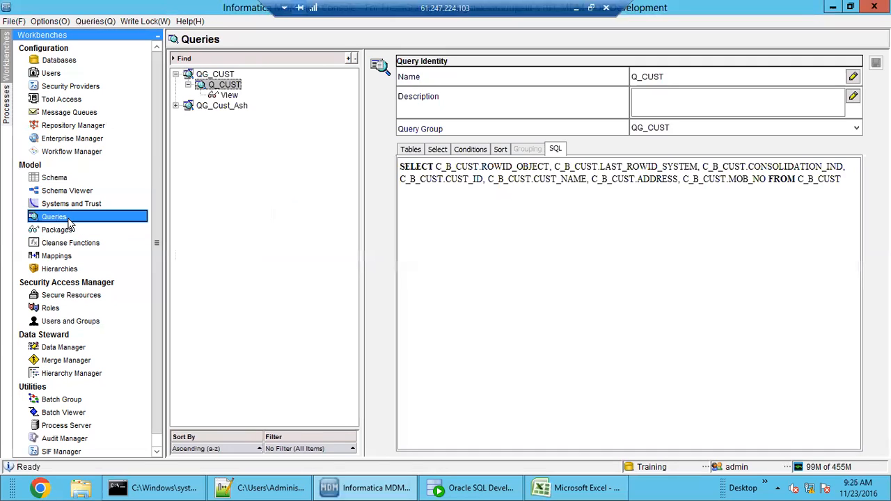
pyautogui.click(230, 97)
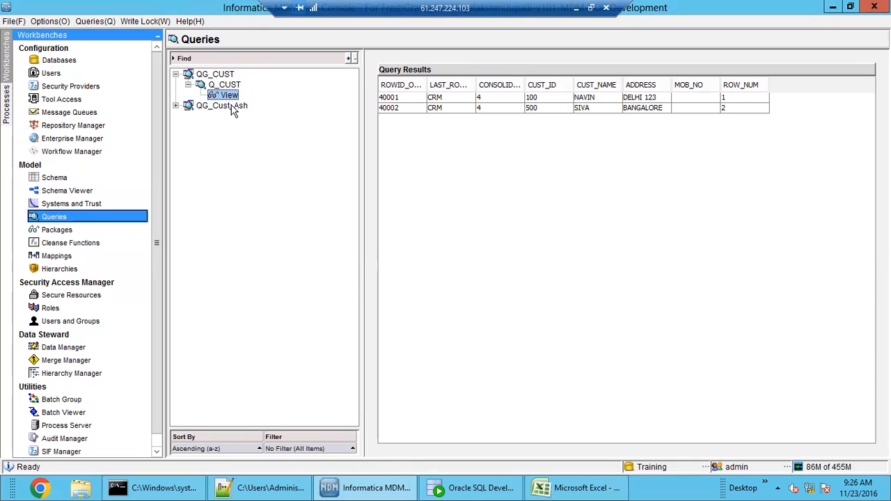
pyautogui.click(63, 230)
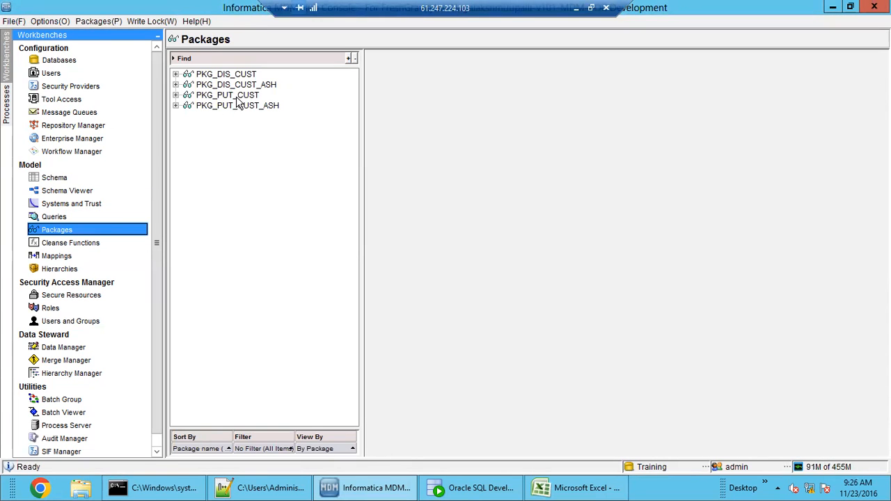
pyautogui.doubleClick(237, 96)
pyautogui.click(220, 106)
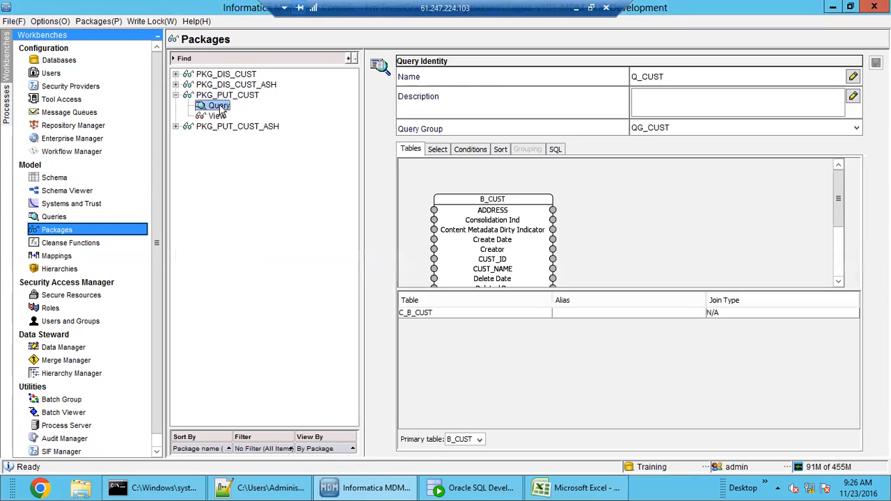
pyautogui.click(218, 116)
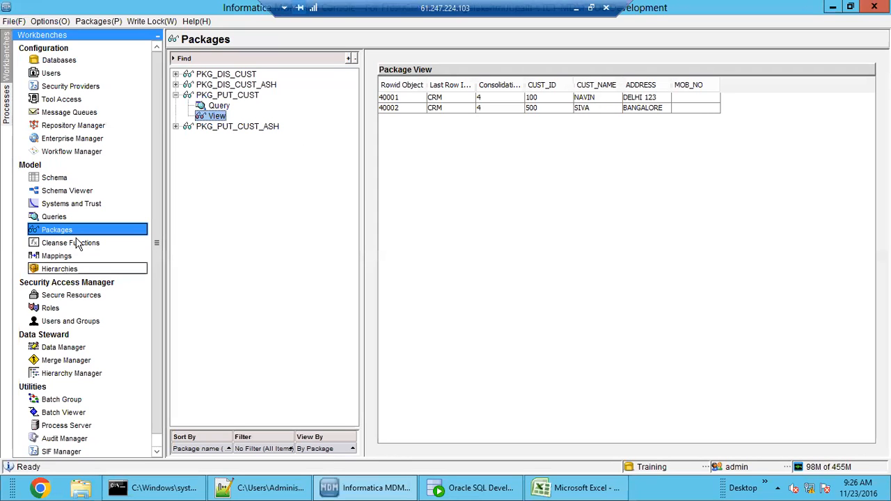
# Check the DEPT_CODE column in the column list of the B_CUST base object.
pyautogui.click(56, 178)
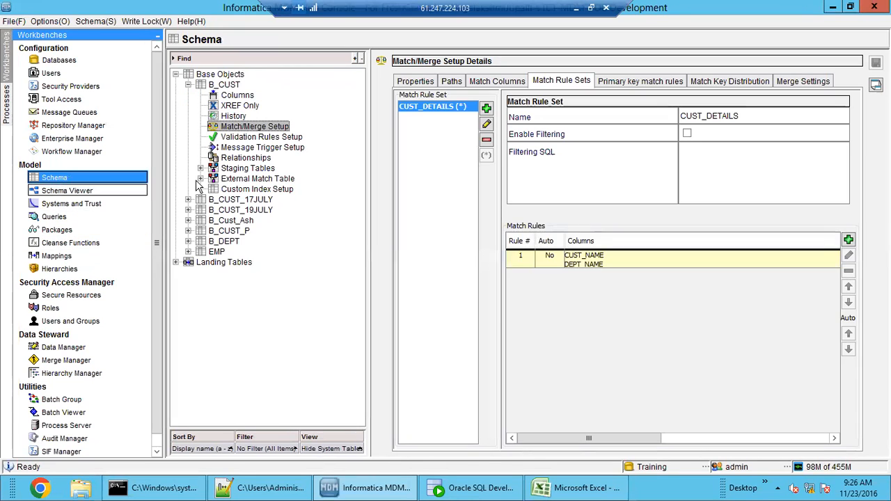
pyautogui.click(229, 96)
pyautogui.click(460, 200)
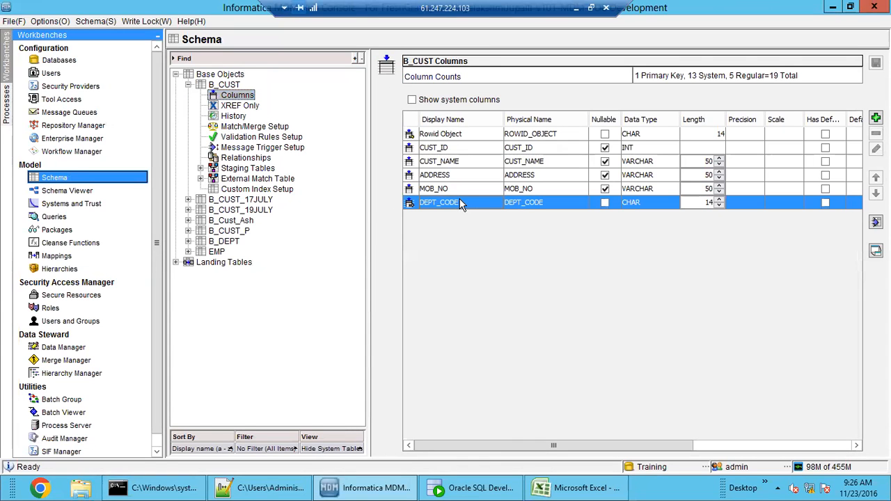
# Examine the Q_CUST query's SQL, selected columns and B_CUST table fields for the DEPT_CODE column.
pyautogui.click(62, 217)
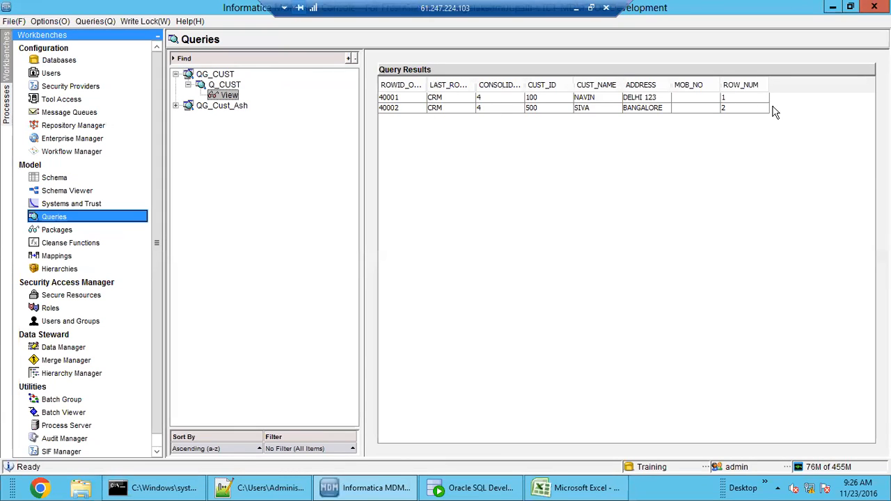
pyautogui.click(223, 85)
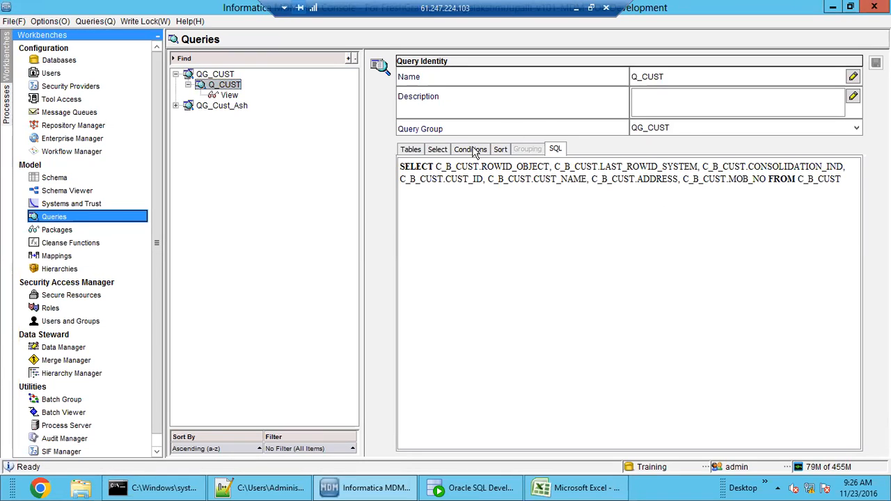
pyautogui.click(412, 150)
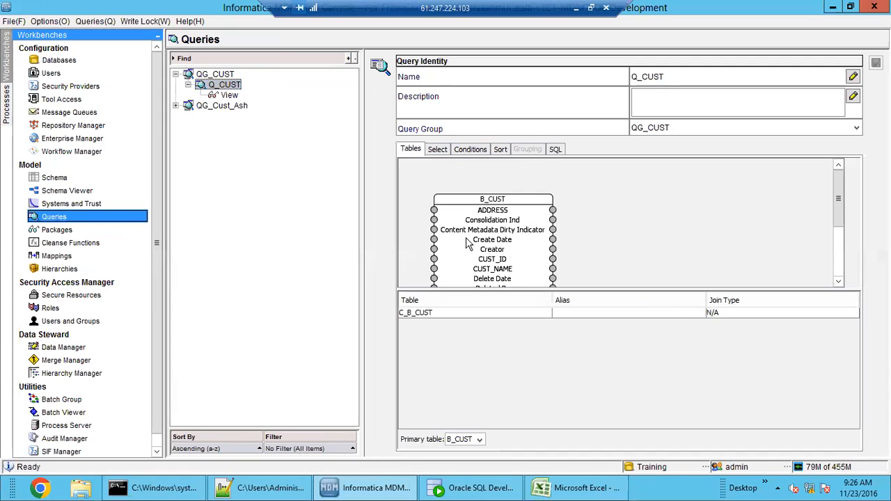
pyautogui.click(437, 150)
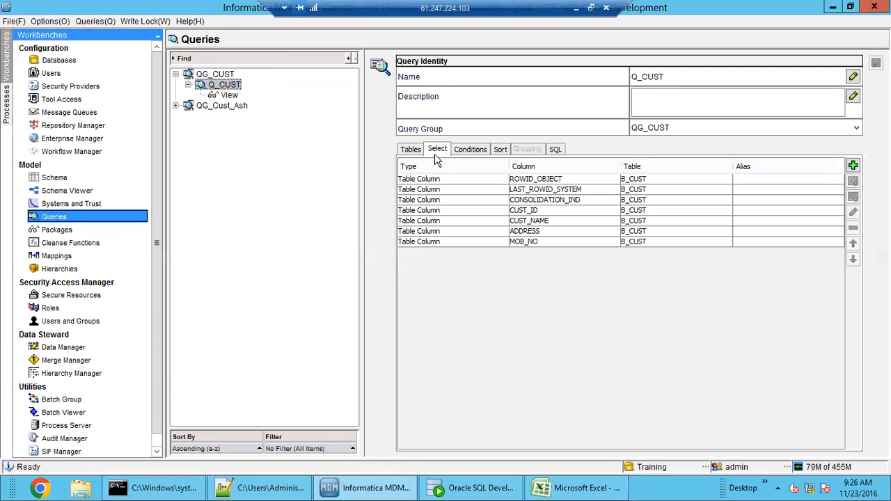
pyautogui.click(545, 242)
pyautogui.moveTo(552, 235)
pyautogui.mouseDown()
pyautogui.moveTo(553, 181)
pyautogui.moveTo(554, 245)
pyautogui.mouseUp()
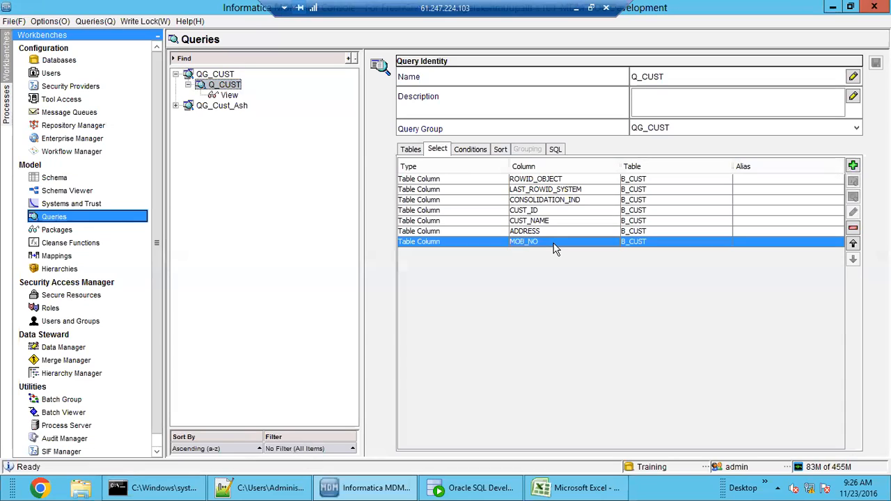
pyautogui.click(412, 150)
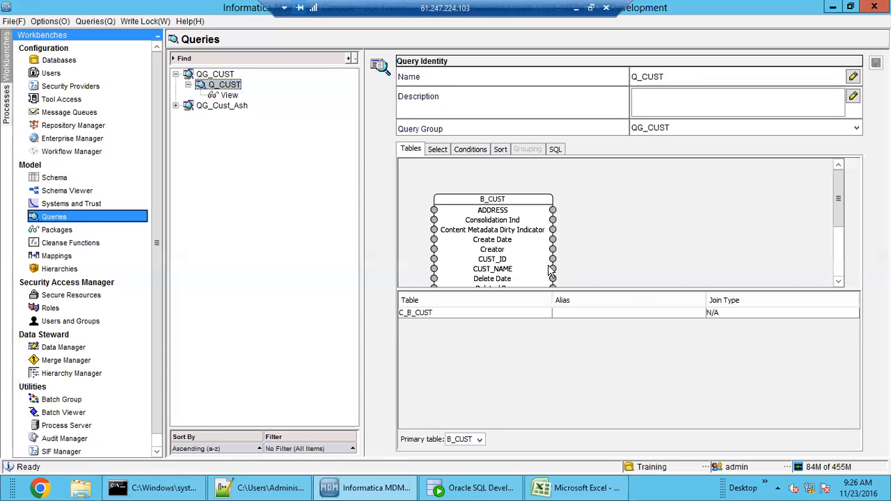
pyautogui.scroll(-2, 549, 270)
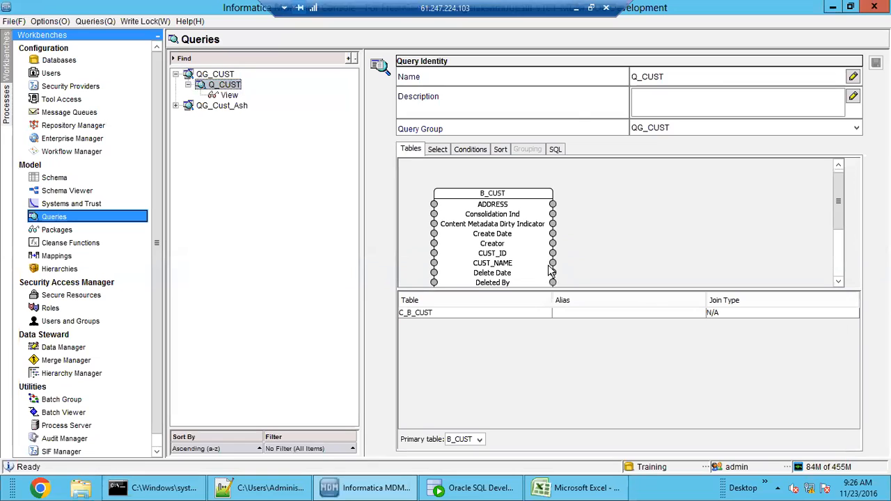
pyautogui.click(841, 237)
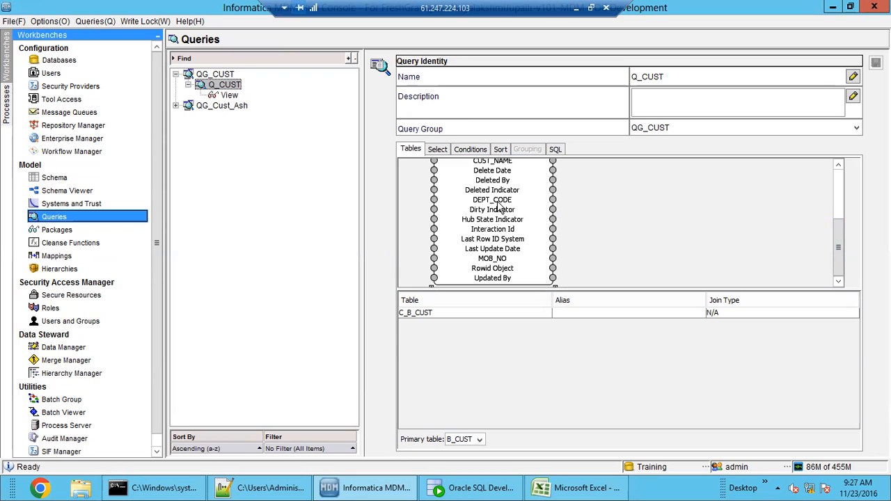
# Add the DEPT_CODE column of B_CUST to the columns selected by the Q_CUST query.
pyautogui.click(442, 151)
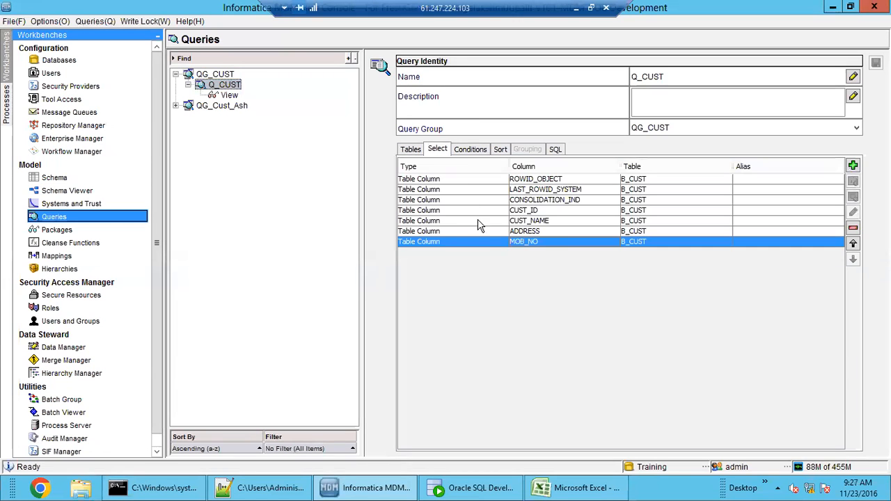
pyautogui.click(853, 167)
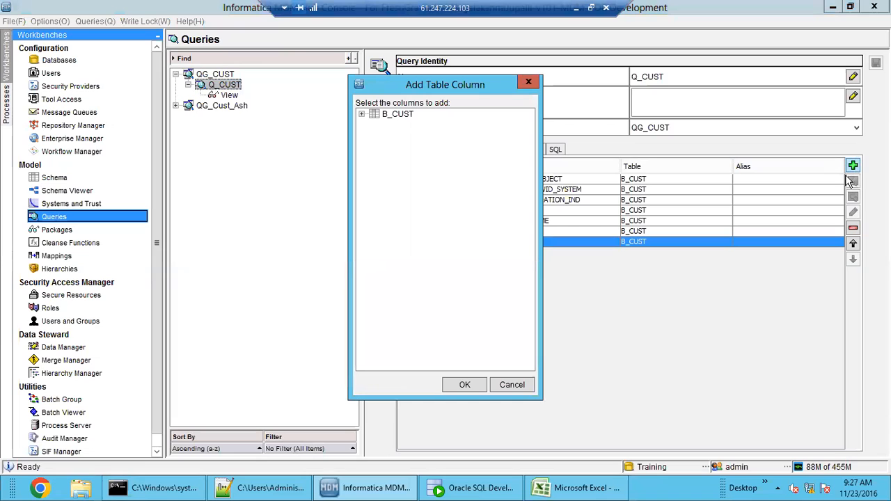
pyautogui.click(361, 114)
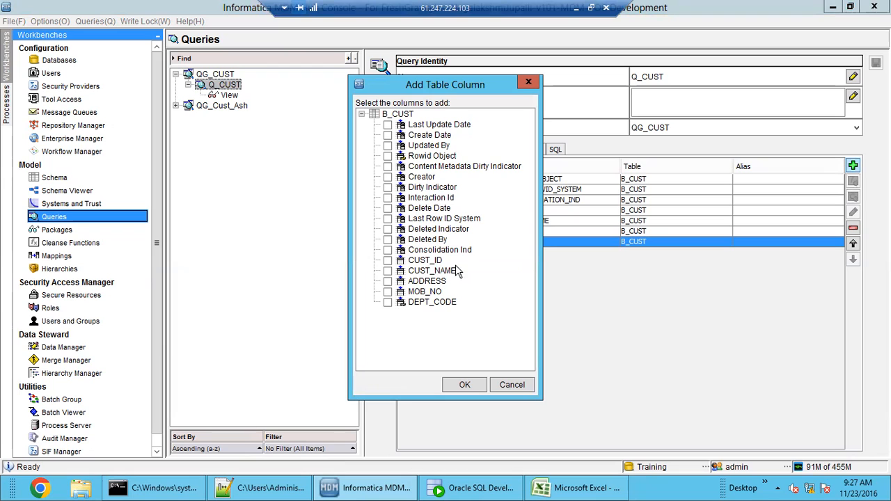
pyautogui.click(418, 303)
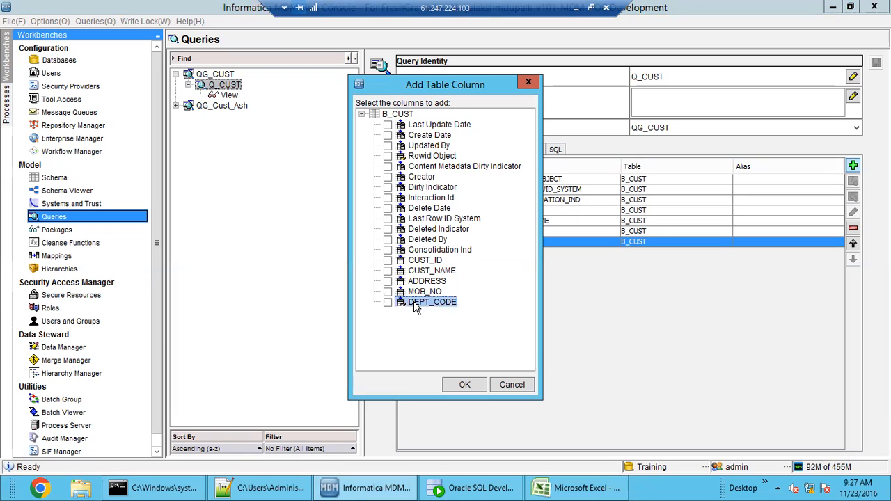
pyautogui.click(459, 387)
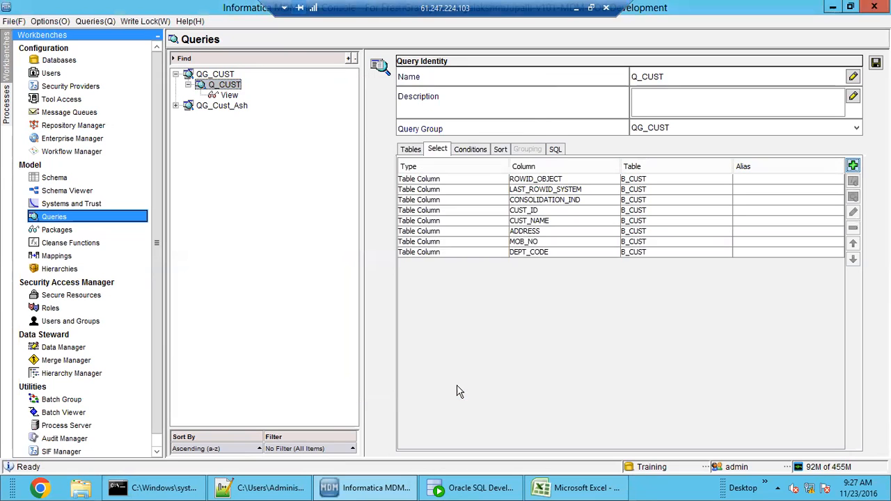
pyautogui.click(535, 254)
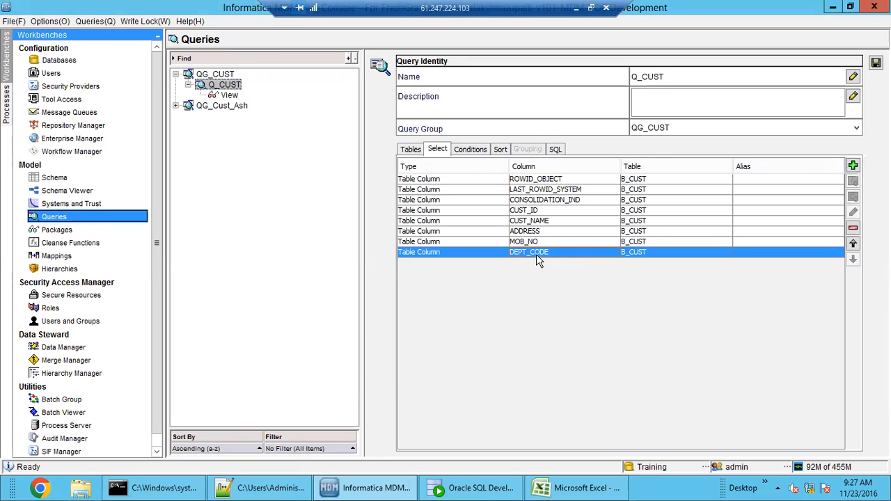
# Save the Q_CUST query's changed properties after reviewing its SQL, and check the rows in its results view.
pyautogui.click(555, 149)
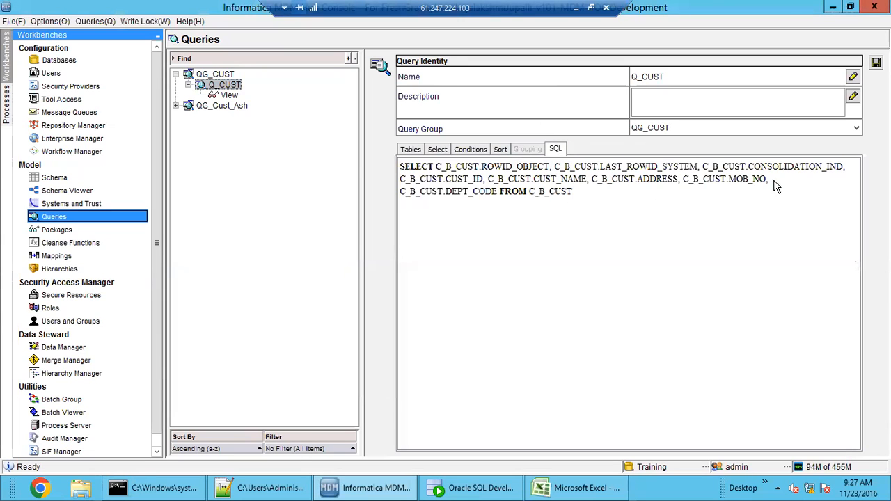
pyautogui.click(226, 98)
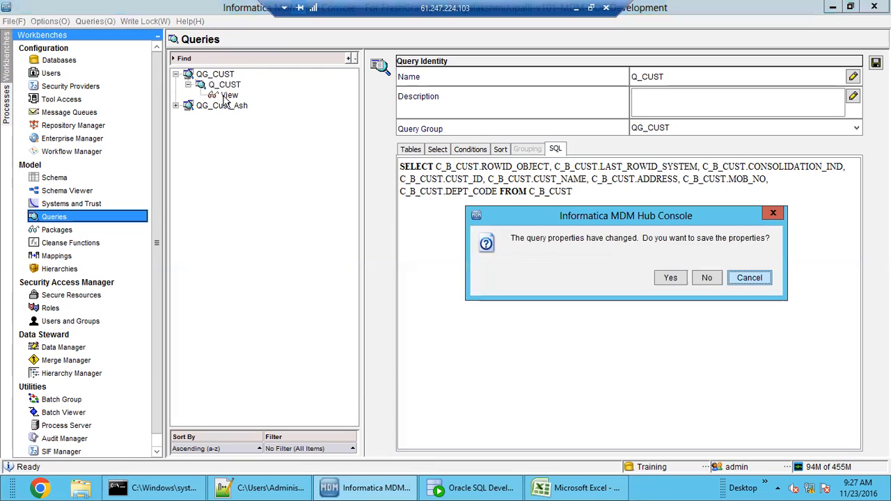
pyautogui.click(670, 277)
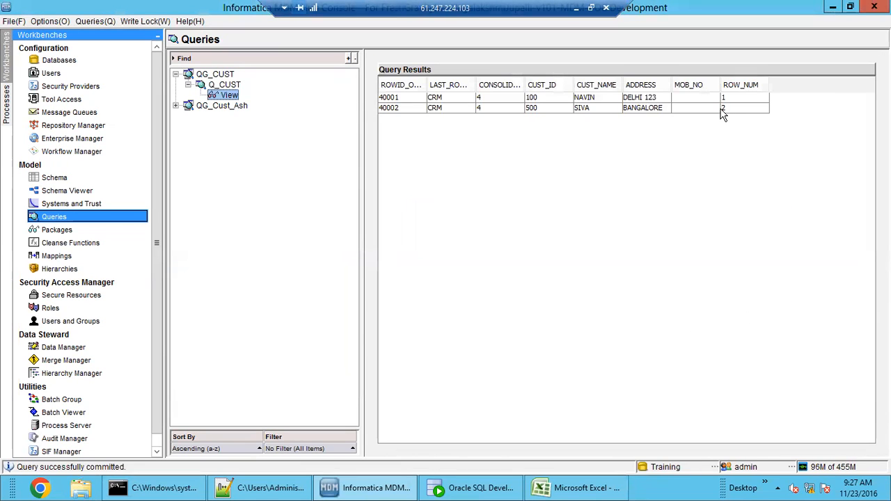
pyautogui.click(705, 110)
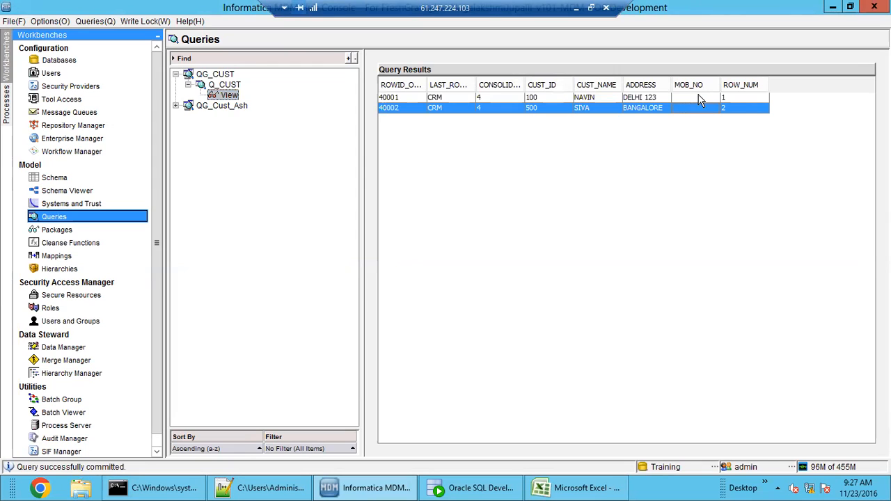
pyautogui.click(702, 99)
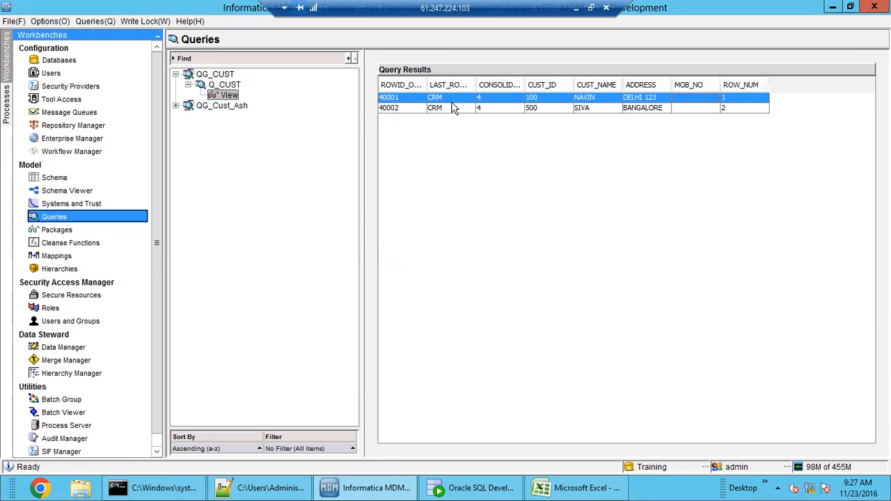
# Examine the Q_CUST query's selected columns, conditions, sort settings and SQL for DEPT_CODE, and recheck the query results.
pyautogui.click(232, 86)
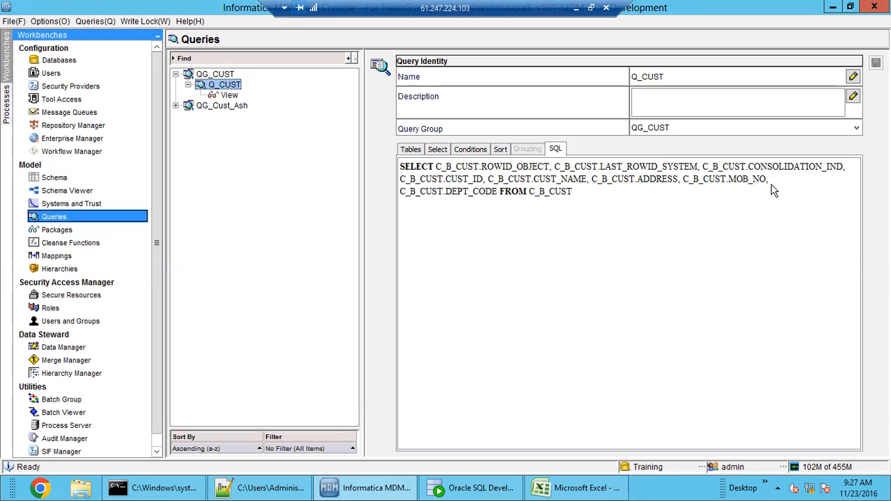
pyautogui.click(851, 79)
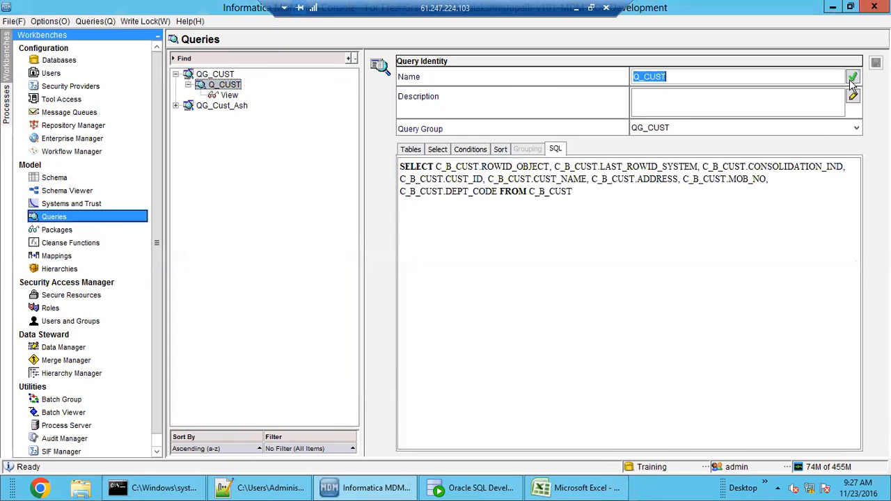
pyautogui.click(853, 95)
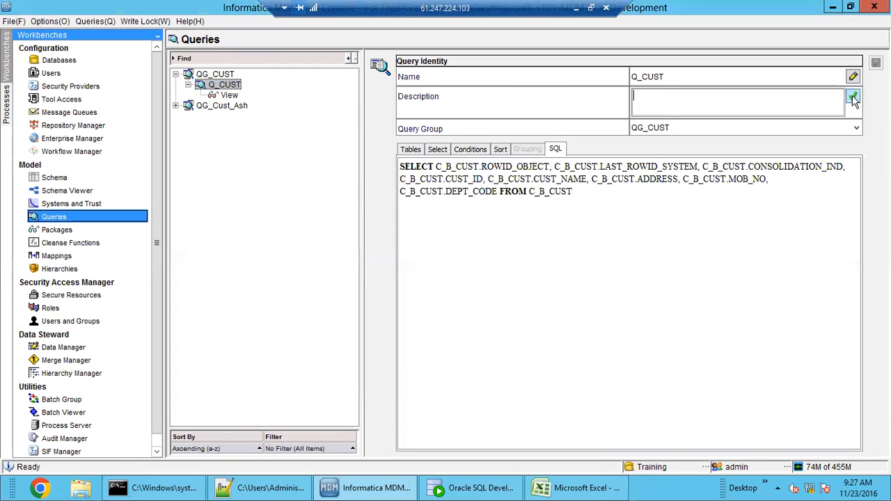
pyautogui.click(437, 149)
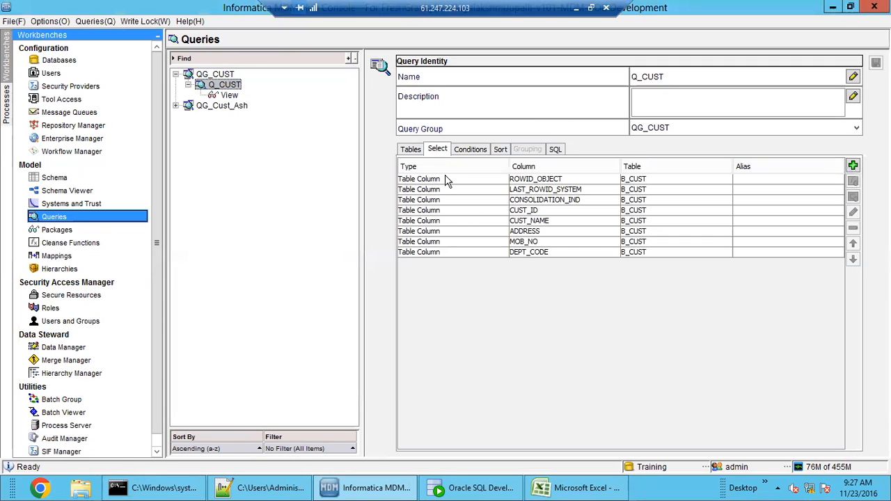
pyautogui.click(519, 253)
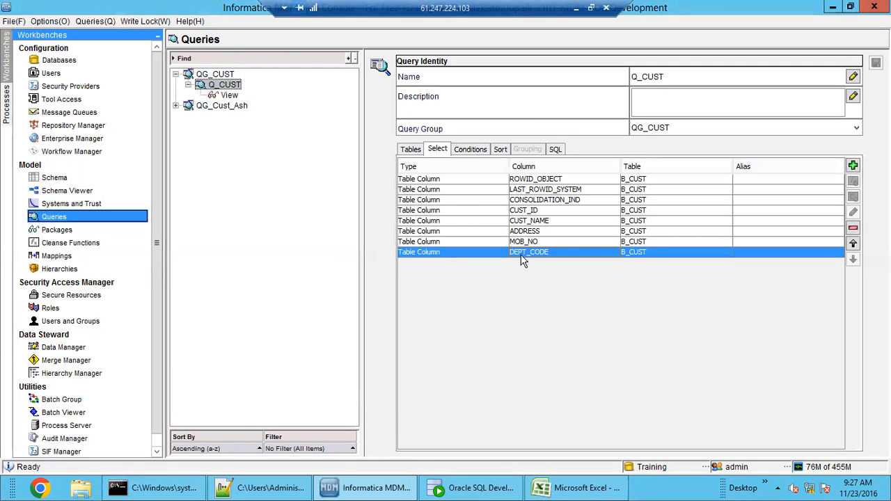
pyautogui.click(472, 149)
pyautogui.click(501, 149)
pyautogui.click(555, 149)
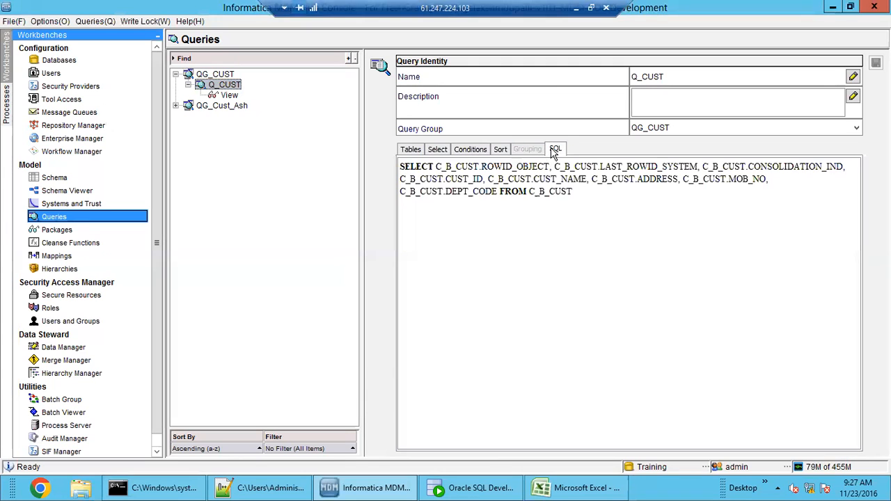
pyautogui.doubleClick(473, 195)
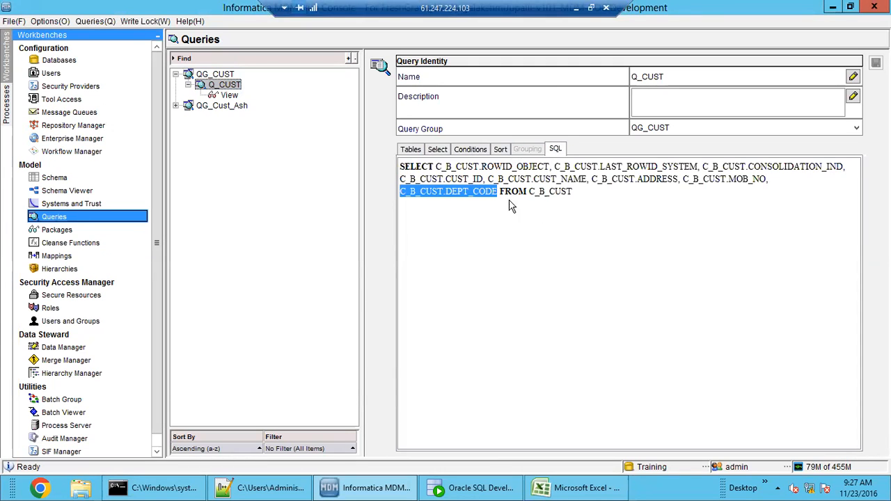
pyautogui.click(588, 204)
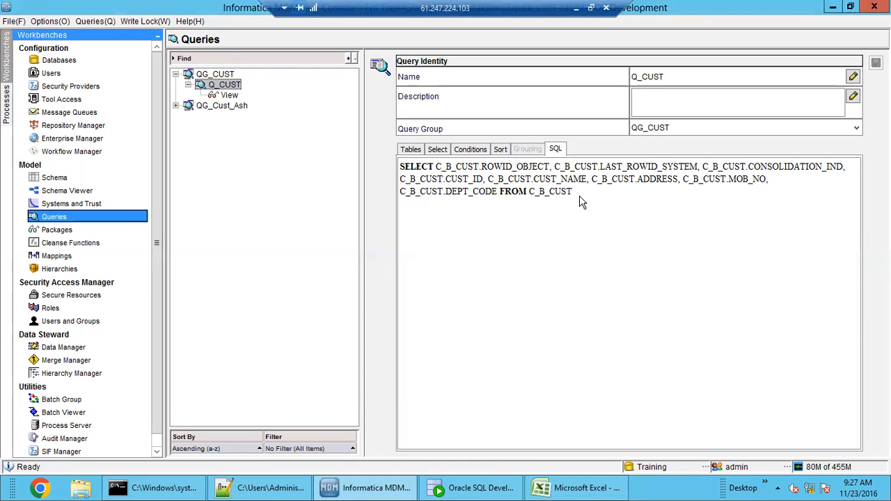
pyautogui.click(227, 96)
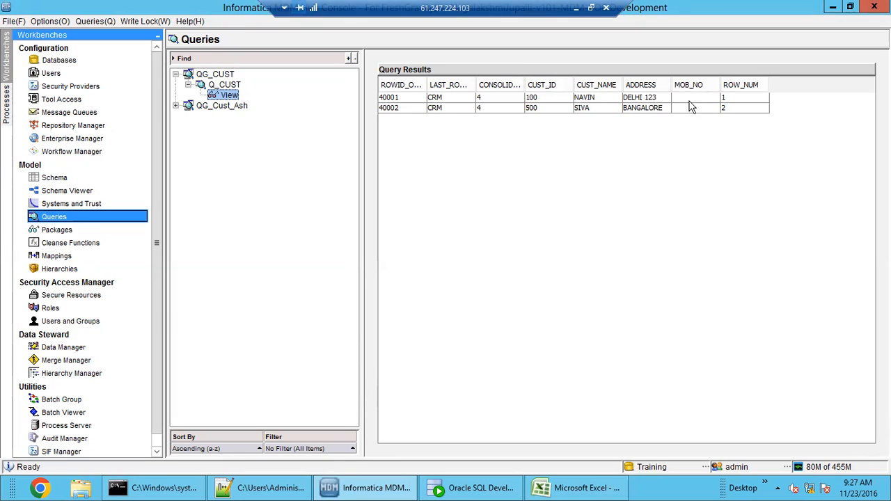
# Release and reacquire the write lock, and reopen the Q_CUST query results.
pyautogui.click(145, 23)
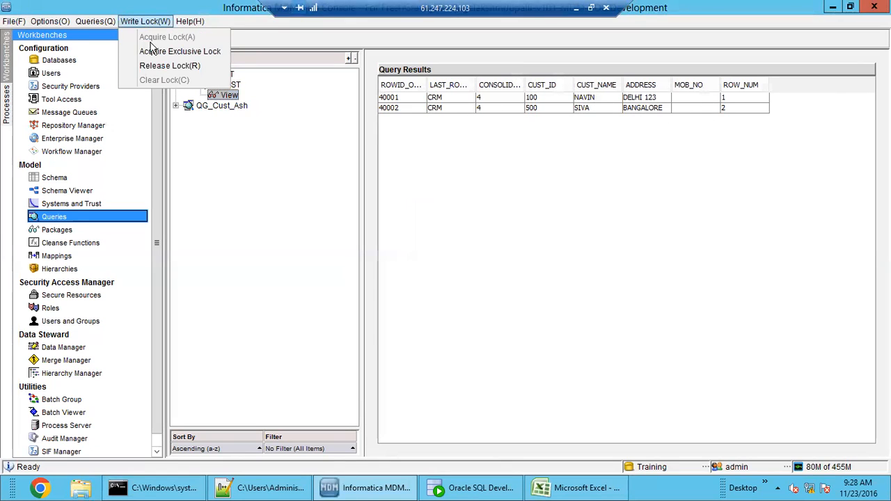
pyautogui.click(159, 66)
pyautogui.click(145, 22)
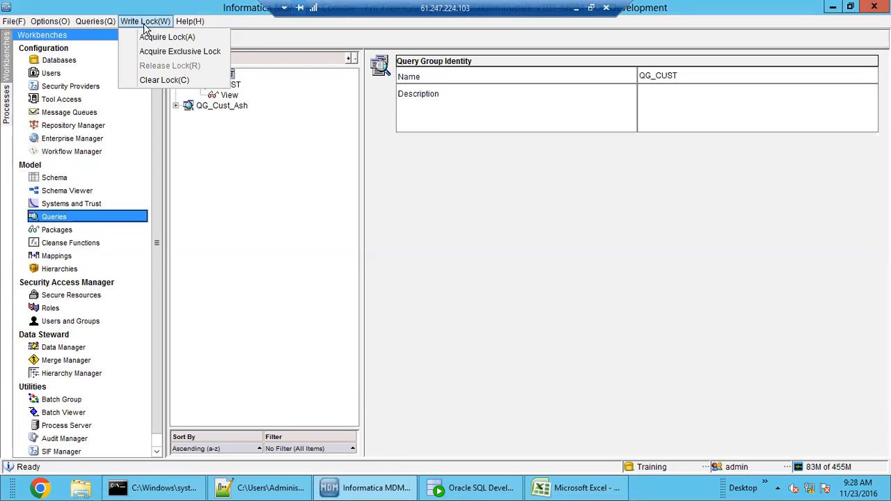
pyautogui.click(148, 36)
pyautogui.click(221, 95)
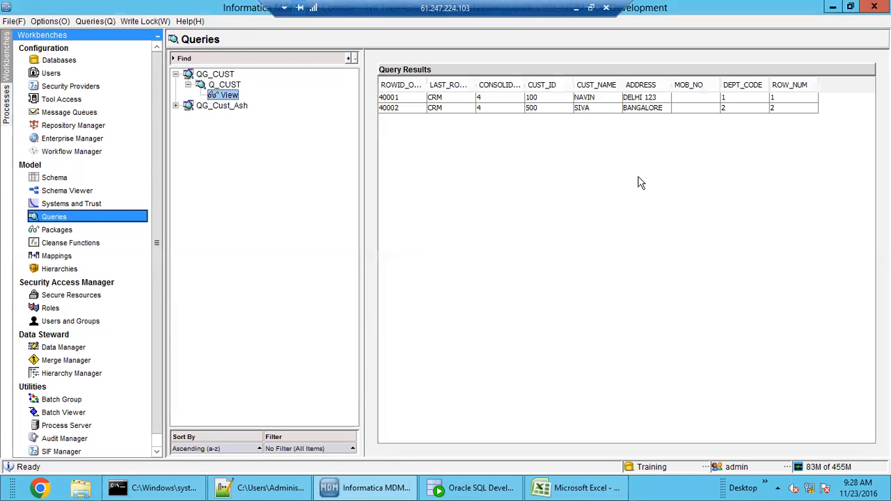
# Compare the DEPT_CODE and CUST_NAME values of the two customer records in the Q_CUST results.
pyautogui.click(745, 99)
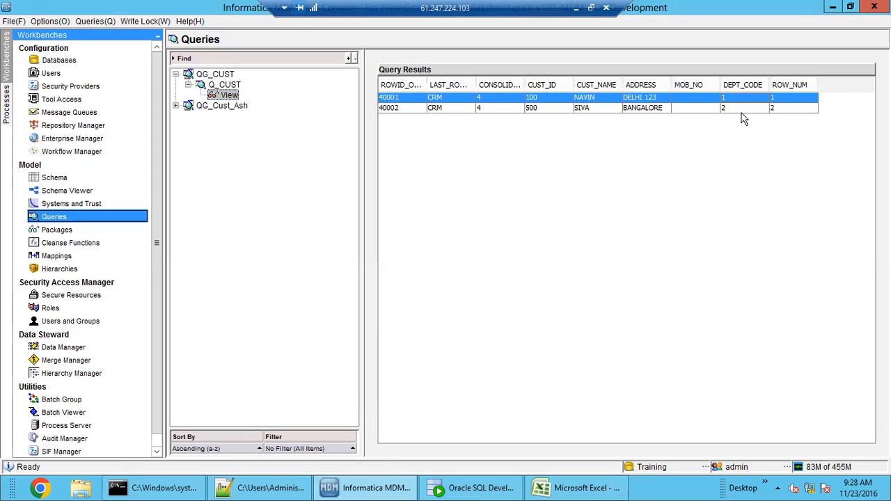
pyautogui.click(740, 109)
pyautogui.click(737, 100)
pyautogui.click(735, 108)
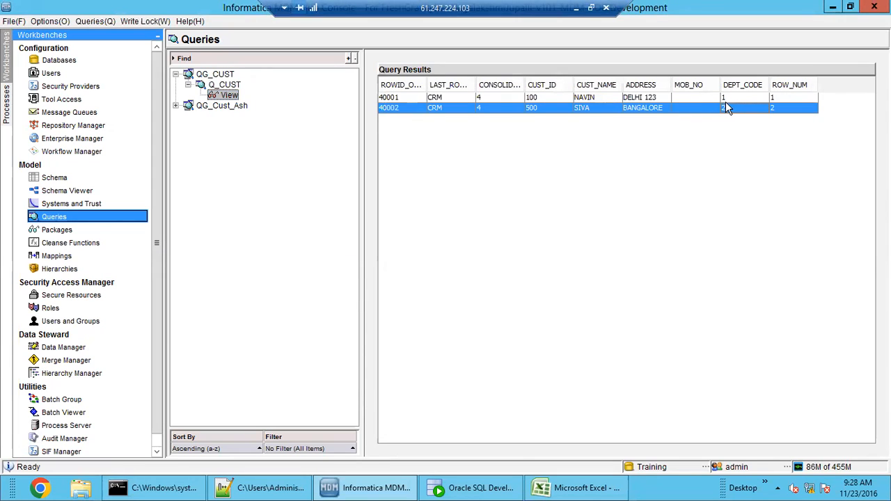
pyautogui.click(734, 98)
pyautogui.click(733, 106)
pyautogui.click(594, 97)
pyautogui.click(593, 109)
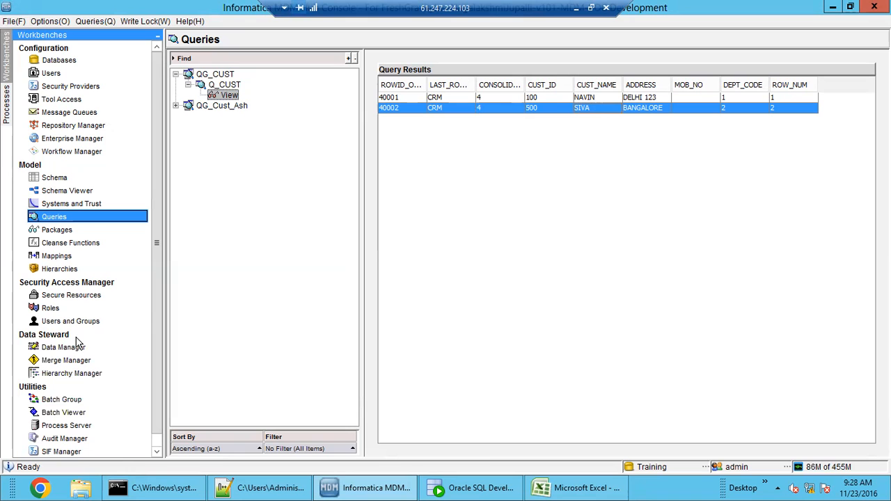
pyautogui.click(357, 490)
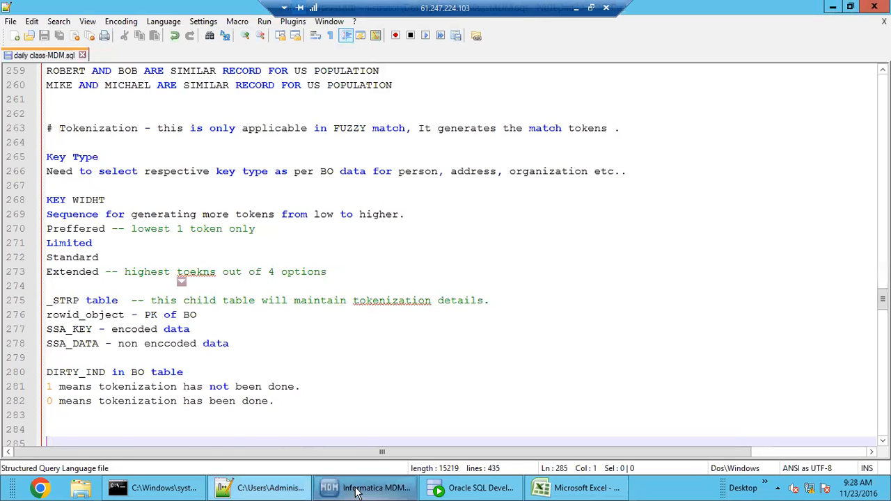
# Check the PKG_DIS_CUST package's query and the DEPT_CODE values in its view.
pyautogui.click(439, 490)
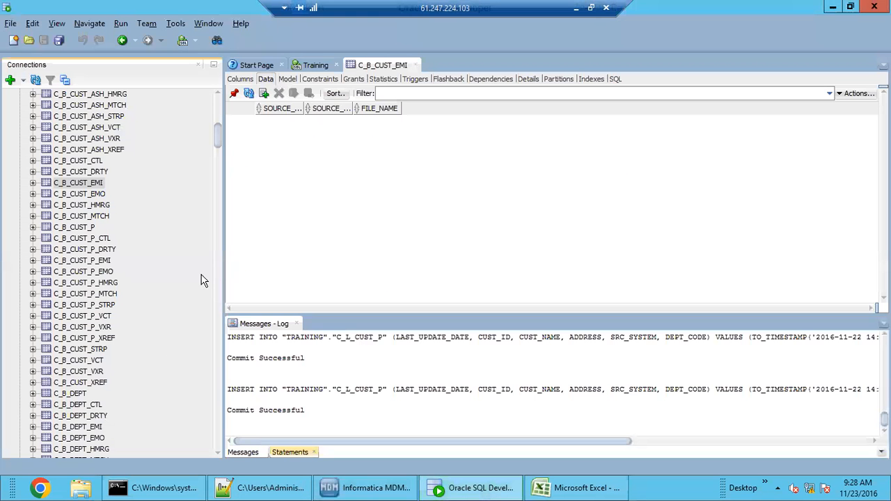
pyautogui.click(439, 490)
pyautogui.click(362, 487)
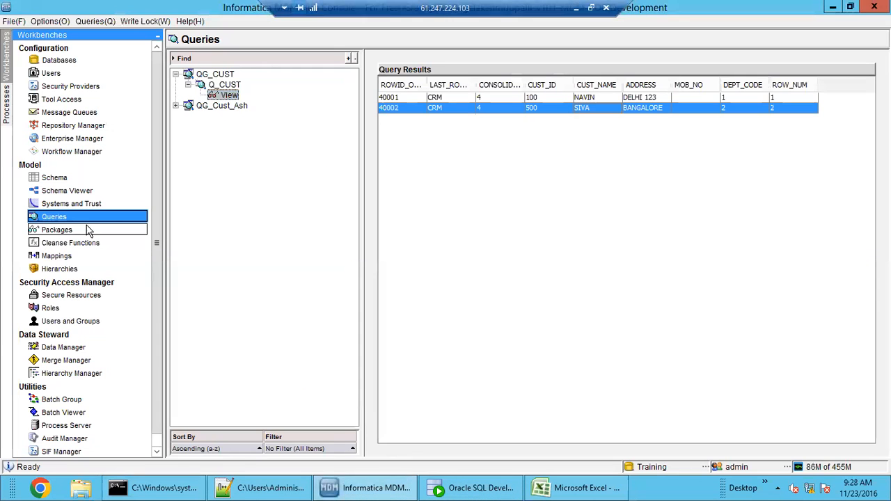
pyautogui.click(80, 229)
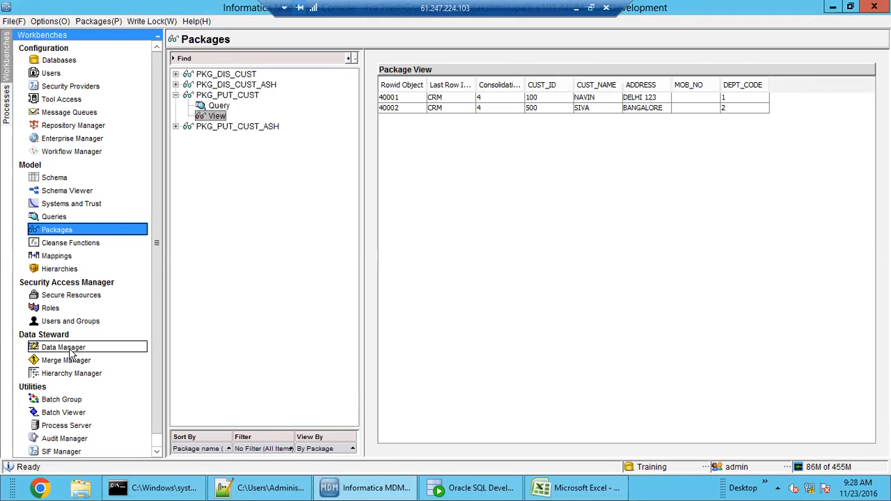
pyautogui.click(234, 76)
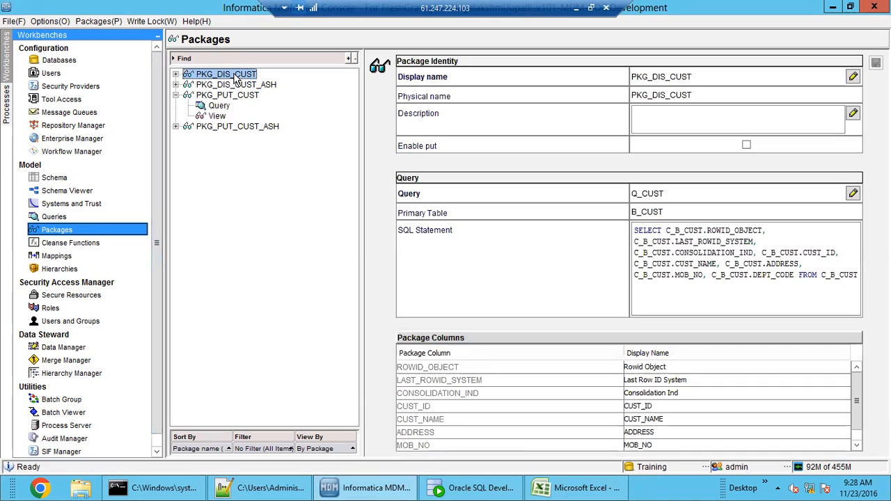
pyautogui.doubleClick(236, 76)
pyautogui.click(219, 85)
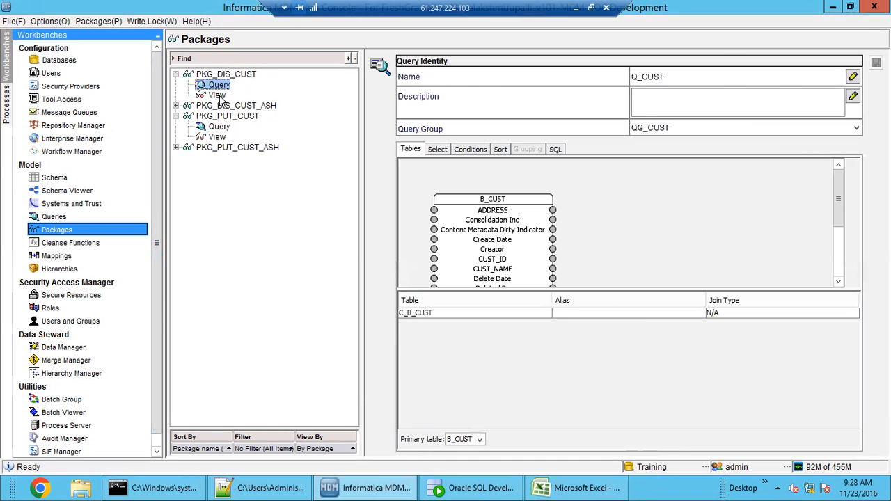
pyautogui.click(218, 95)
pyautogui.click(742, 110)
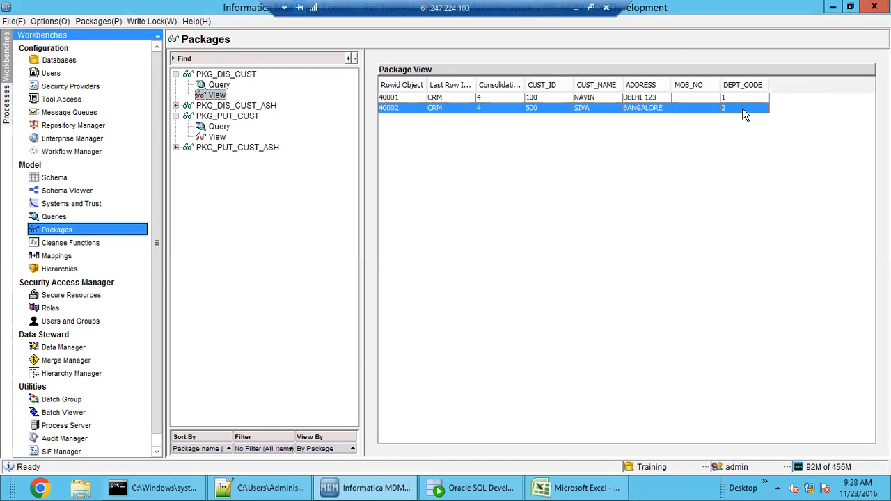
# Check the DEPT_CODE values of both customer records in the PKG_PUT_CUST package's view.
pyautogui.click(217, 137)
pyautogui.click(725, 112)
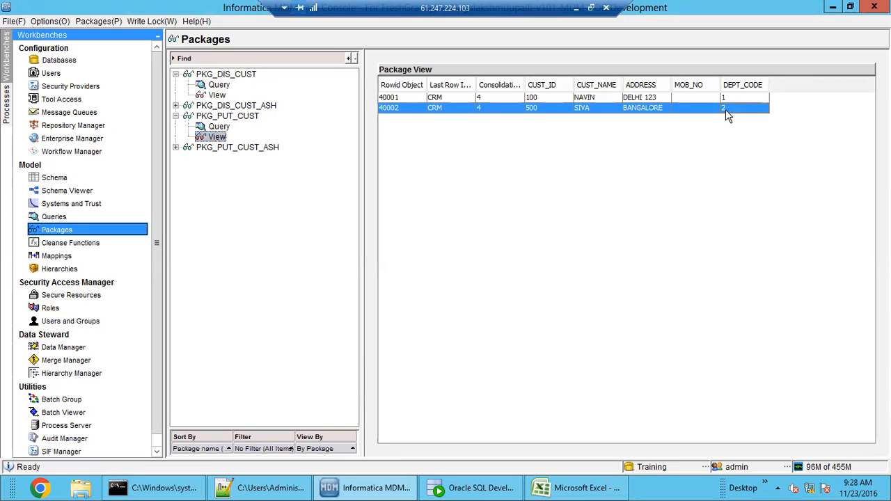
pyautogui.click(729, 99)
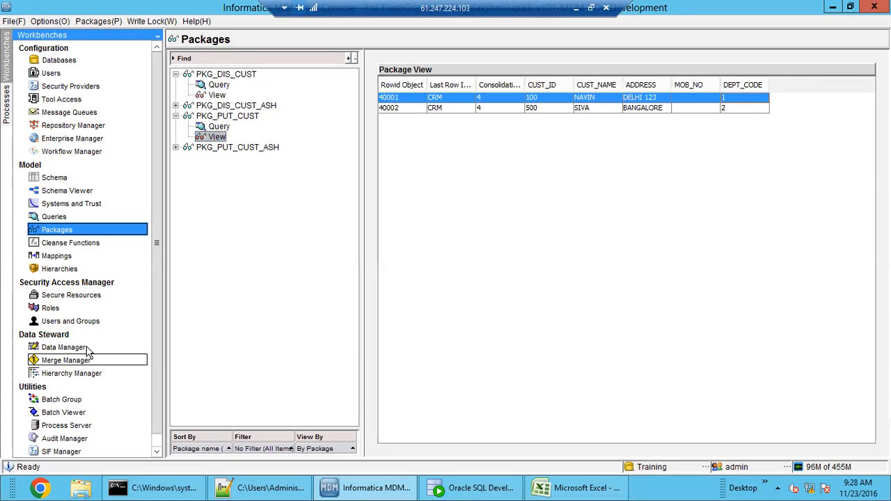
# Load the B_CUST records in Data Manager using put package PKG_PUT_CUST and a display package, finishing the search wizard without criteria.
pyautogui.click(63, 347)
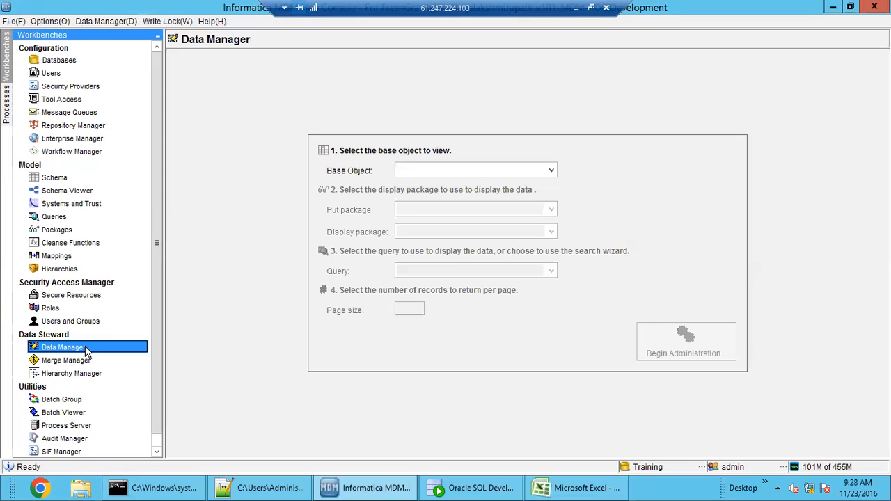
pyautogui.click(550, 171)
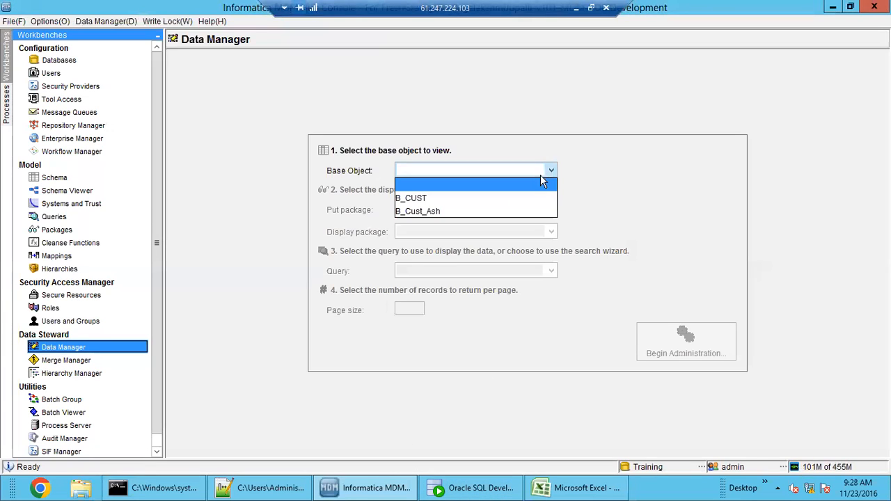
pyautogui.click(524, 193)
pyautogui.click(532, 209)
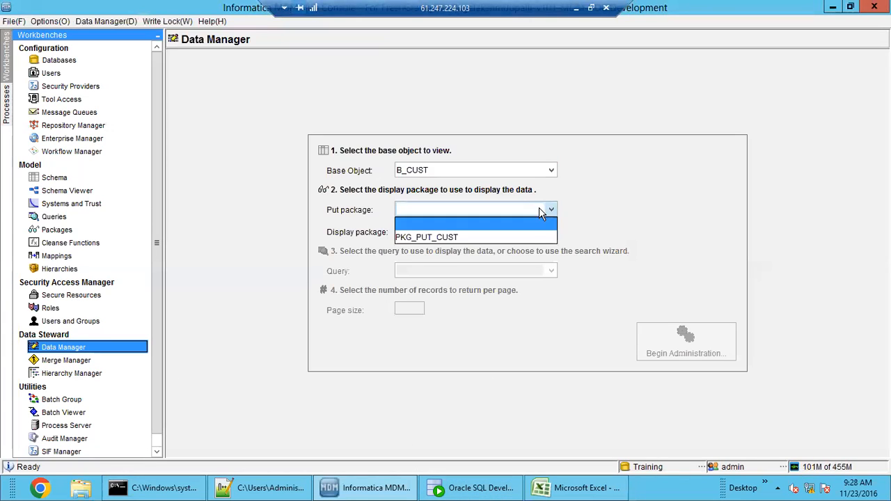
pyautogui.click(535, 237)
pyautogui.click(550, 231)
pyautogui.click(546, 246)
pyautogui.click(666, 337)
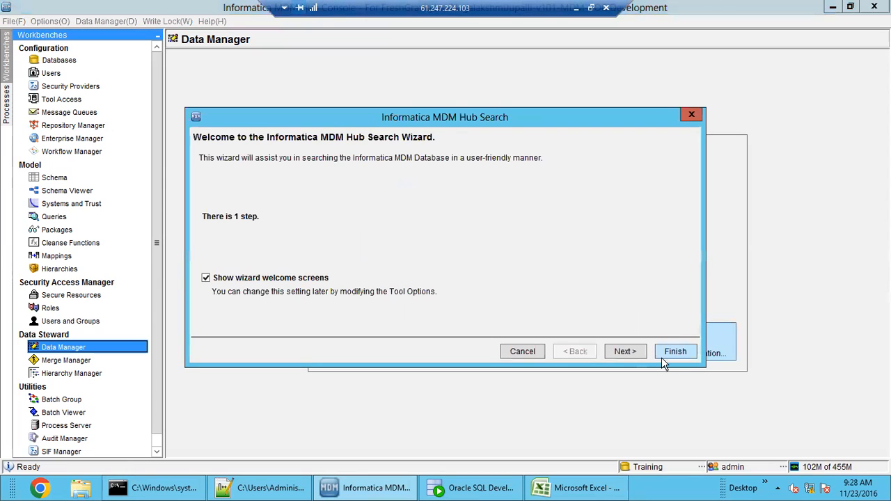
pyautogui.click(662, 354)
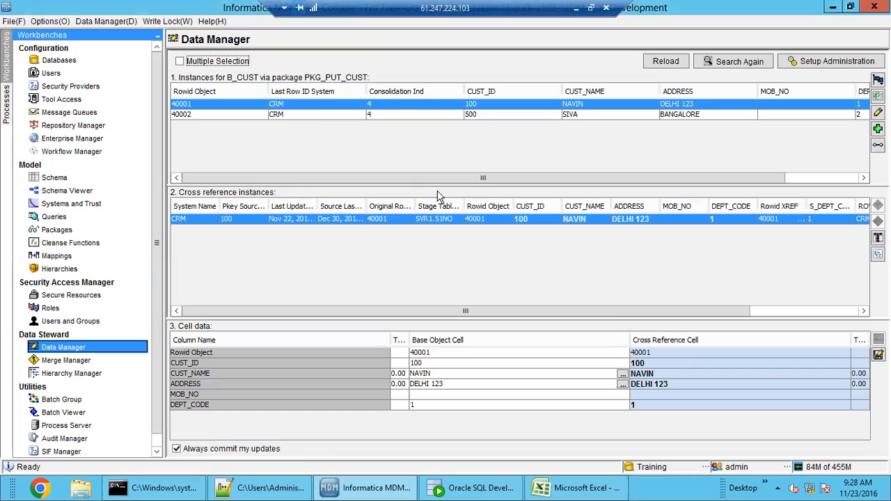
# Compare the two B_CUST records in Data Manager, including their cross references, names and DEPT_CODE values.
pyautogui.click(308, 112)
pyautogui.click(301, 104)
pyautogui.click(298, 112)
pyautogui.click(605, 105)
pyautogui.click(606, 115)
pyautogui.moveTo(701, 178); pyautogui.dragTo(774, 178)
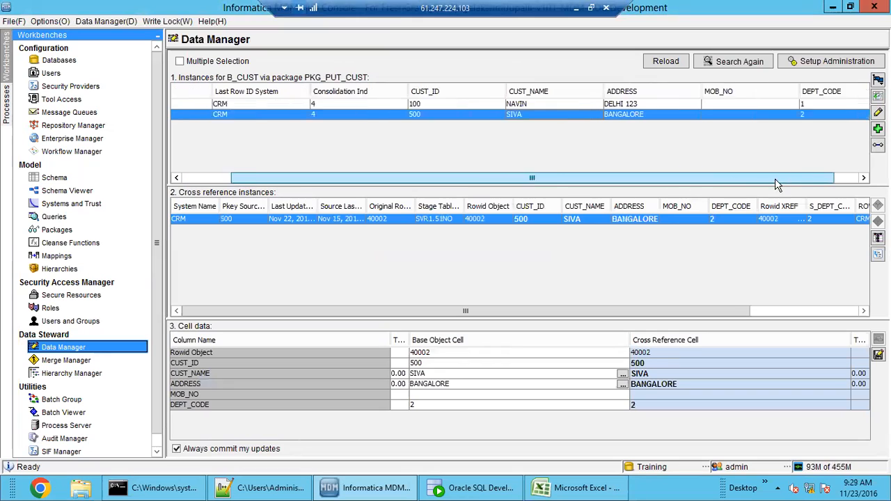
pyautogui.click(783, 104)
pyautogui.click(783, 114)
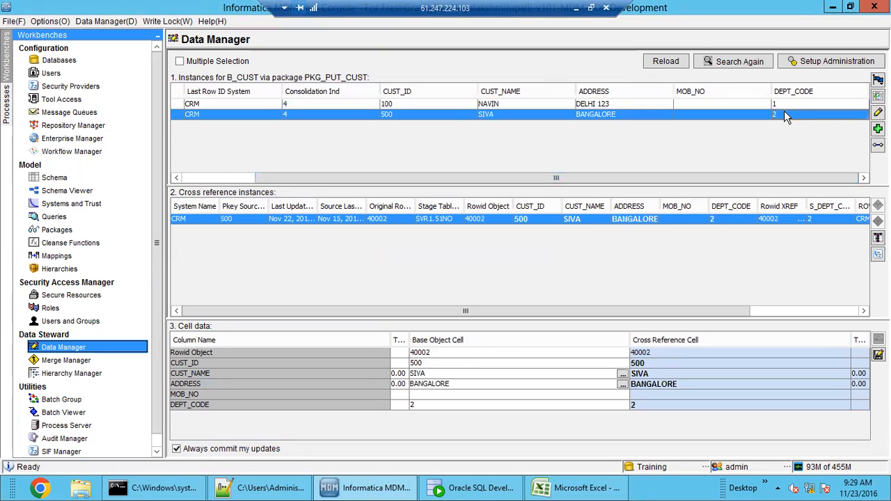
pyautogui.moveTo(767, 178); pyautogui.dragTo(584, 169)
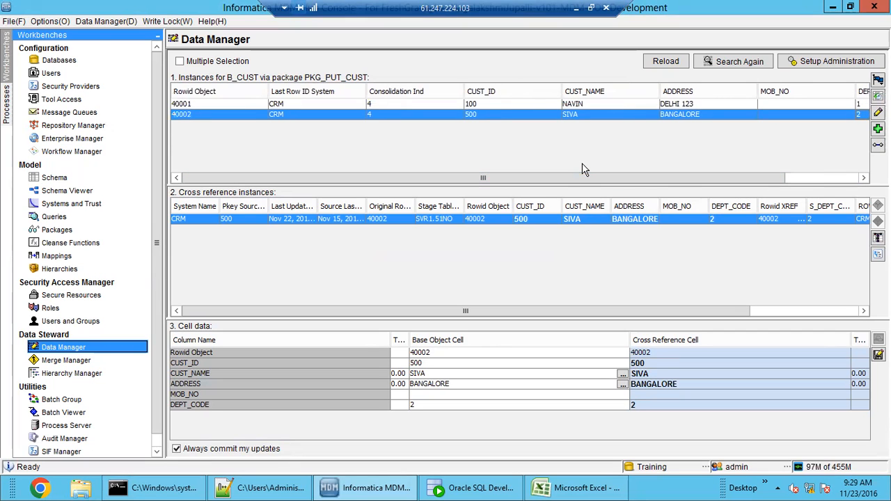
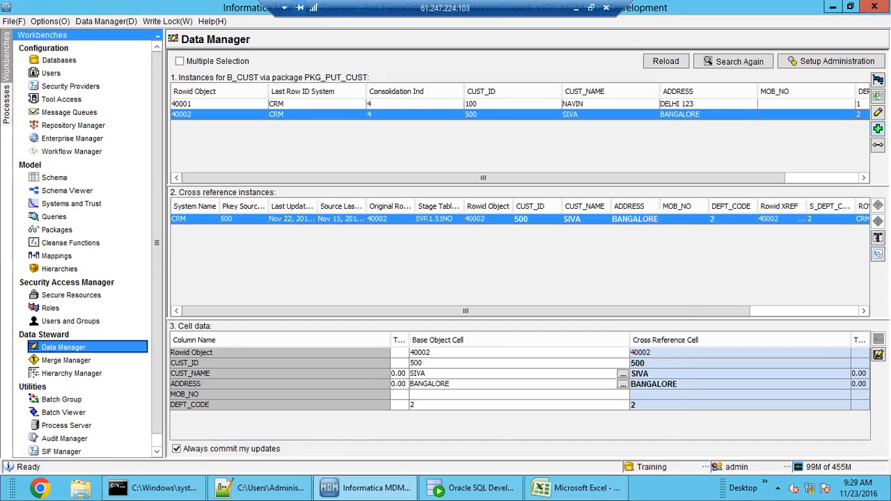
# Start a new B_CUST record with the customer's name, address and mobile number, and set DEPT_CODE to 2.
pyautogui.click(874, 130)
pyautogui.click(503, 221)
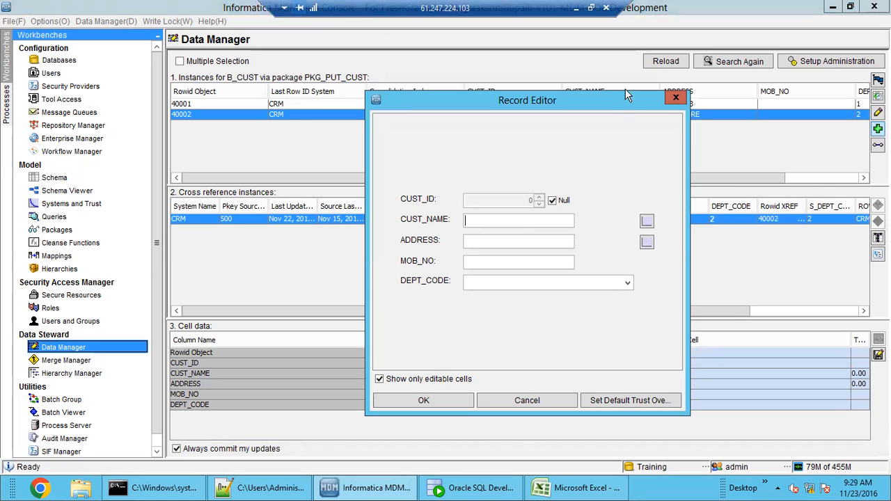
pyautogui.moveTo(617, 105); pyautogui.dragTo(633, 159)
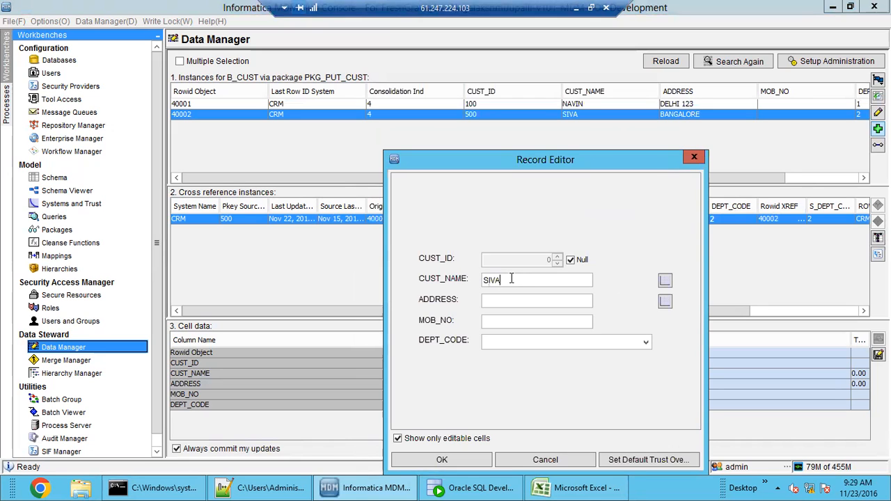
pyautogui.click(532, 302)
pyautogui.click(554, 323)
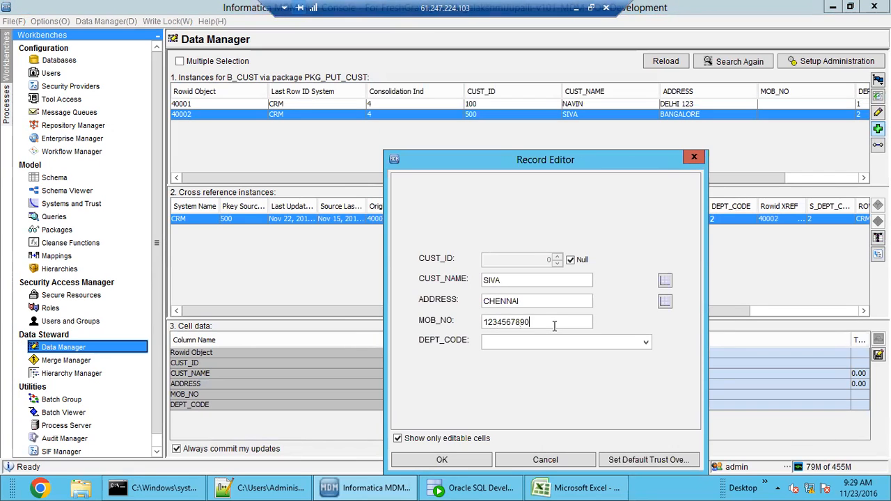
pyautogui.doubleClick(646, 341)
pyautogui.click(646, 341)
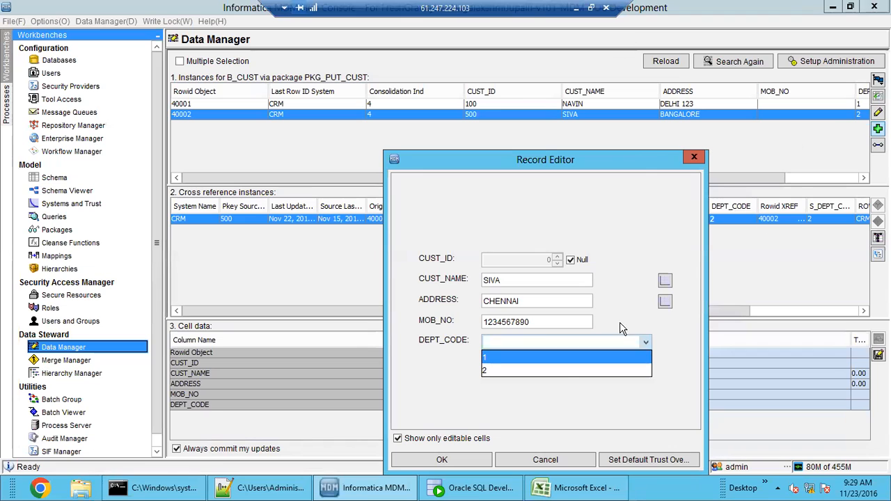
pyautogui.click(565, 371)
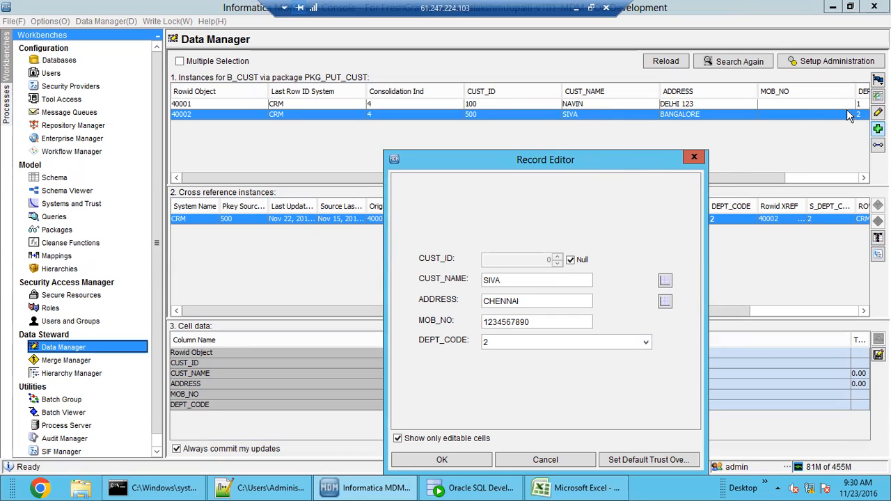
pyautogui.click(612, 341)
pyautogui.click(613, 341)
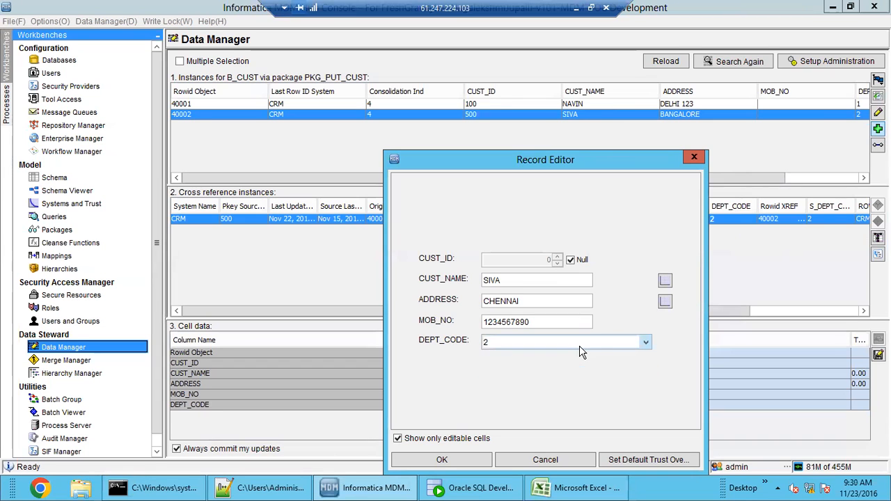
# Try to save the new customer record with a null CUST_ID and inspect the error details.
pyautogui.click(451, 464)
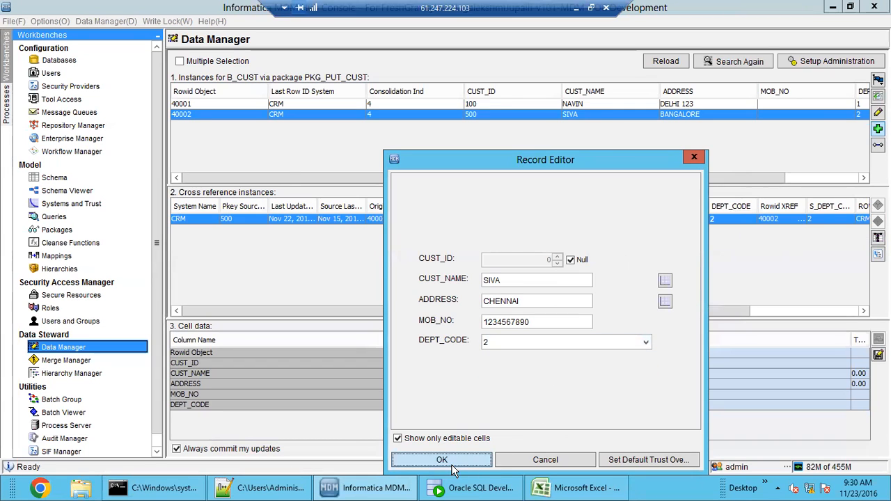
pyautogui.click(562, 295)
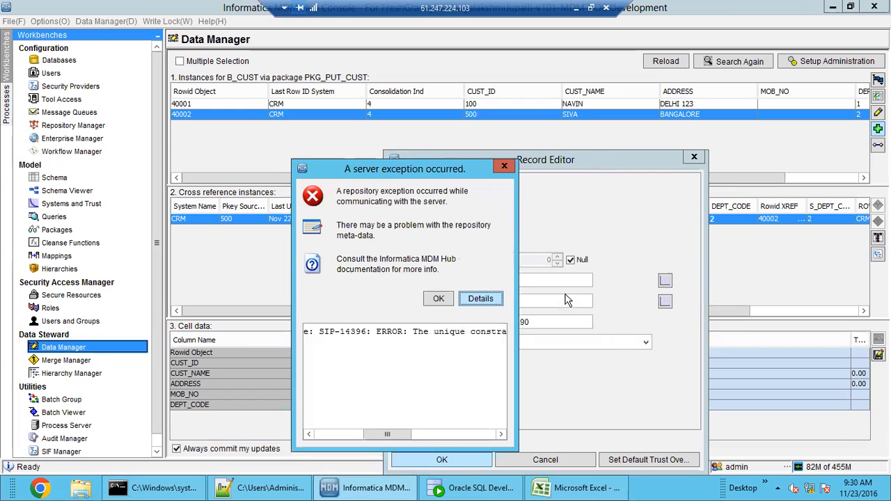
pyautogui.moveTo(395, 437); pyautogui.dragTo(374, 437)
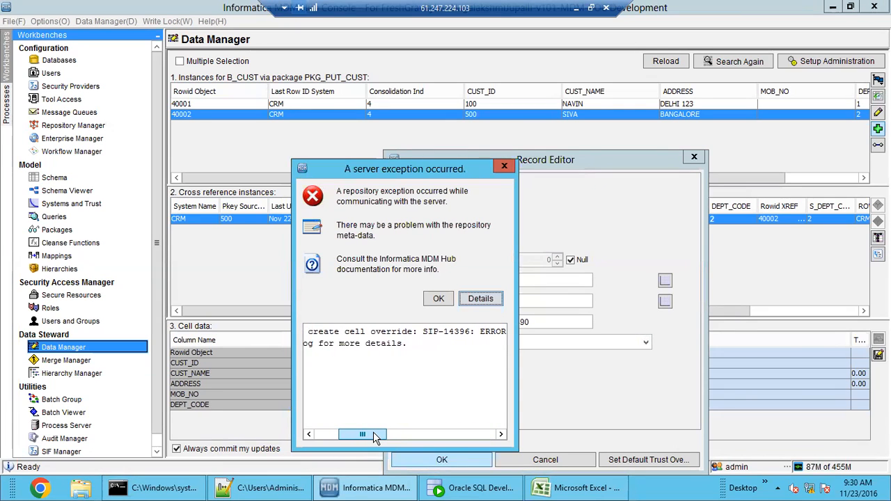
pyautogui.click(438, 298)
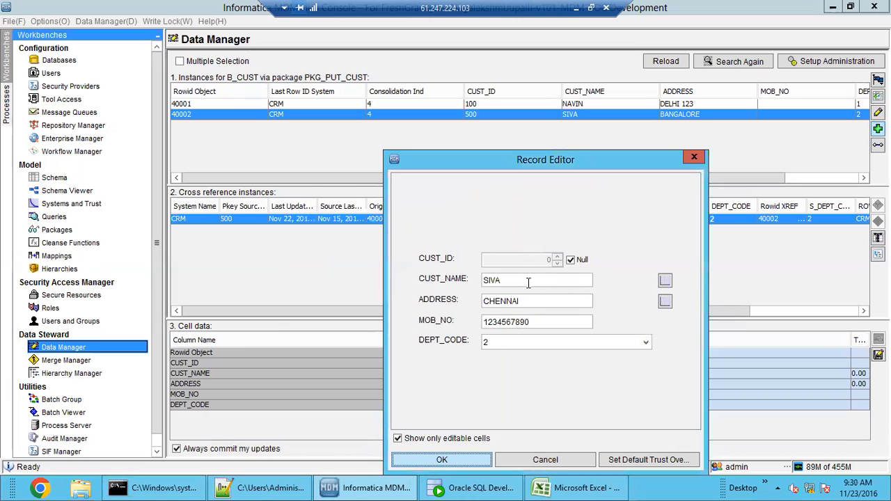
# Clear the Null option for CUST_ID, try to save the record with value 0, and examine the error details.
pyautogui.click(570, 262)
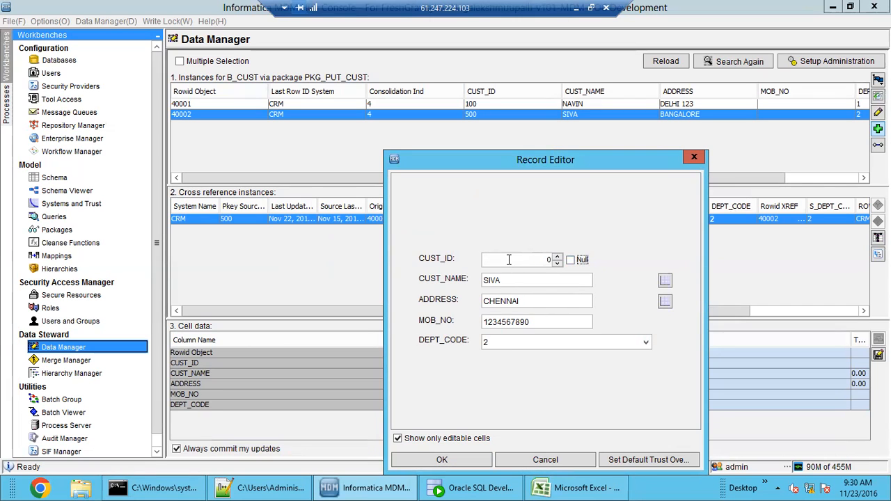
pyautogui.click(467, 460)
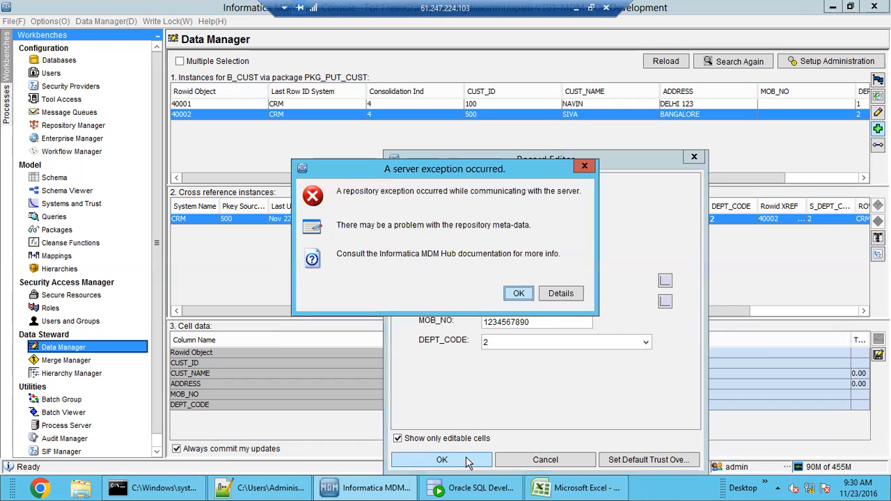
pyautogui.click(560, 296)
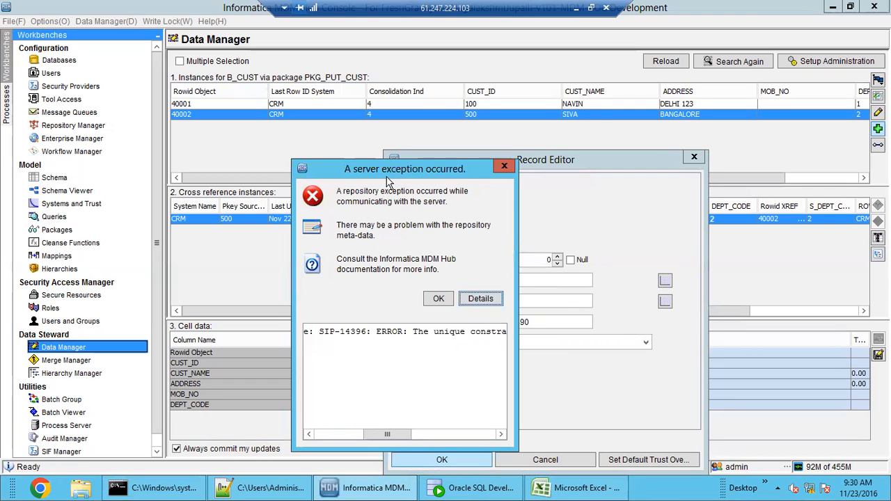
pyautogui.moveTo(402, 172); pyautogui.dragTo(259, 52)
pyautogui.moveTo(374, 237); pyautogui.dragTo(614, 216)
pyautogui.moveTo(407, 315); pyautogui.dragTo(294, 315)
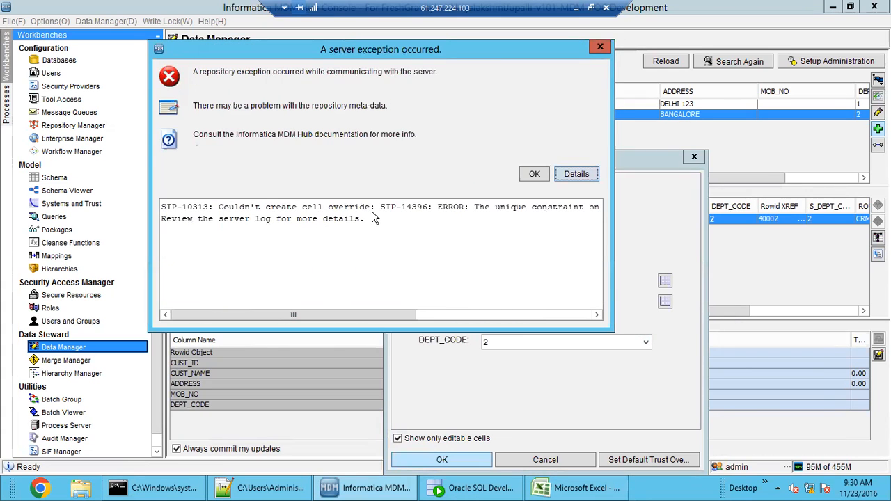
pyautogui.moveTo(417, 314); pyautogui.dragTo(302, 311)
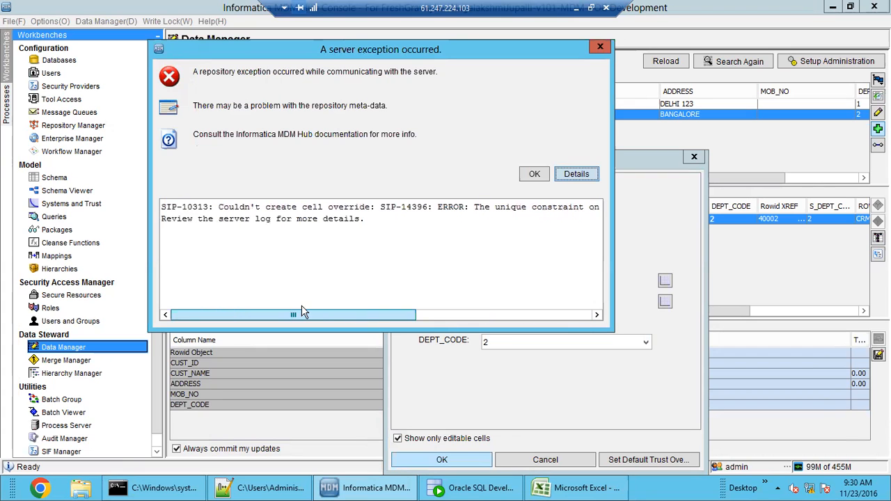
pyautogui.click(532, 174)
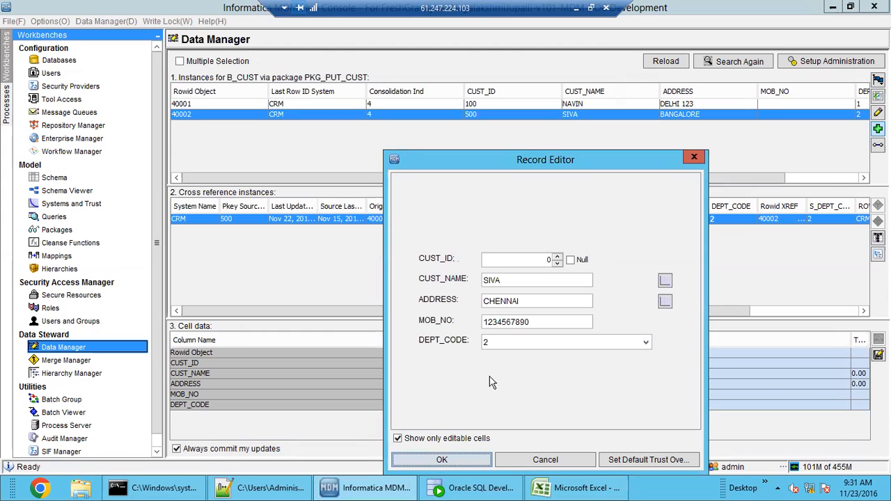
# Enter the customer ID in the new record's CUST_ID field and recheck the name, address and mobile number fields.
pyautogui.click(546, 259)
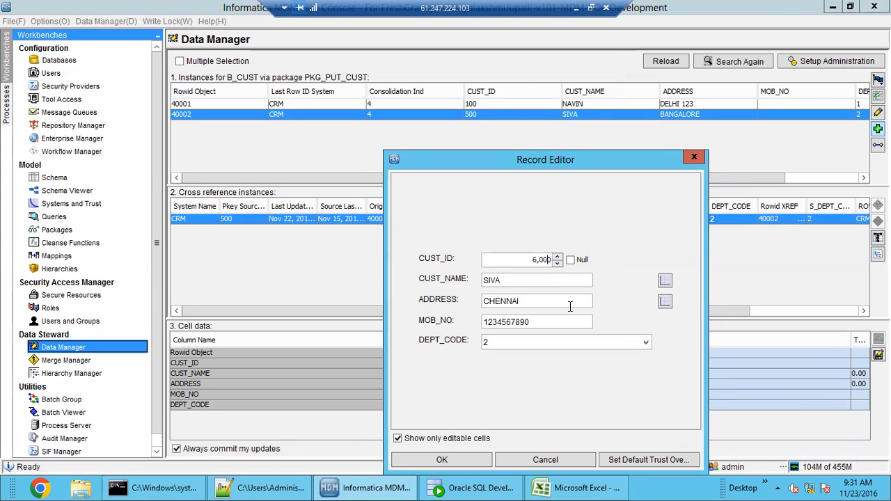
pyautogui.click(545, 282)
pyautogui.click(543, 302)
pyautogui.click(540, 320)
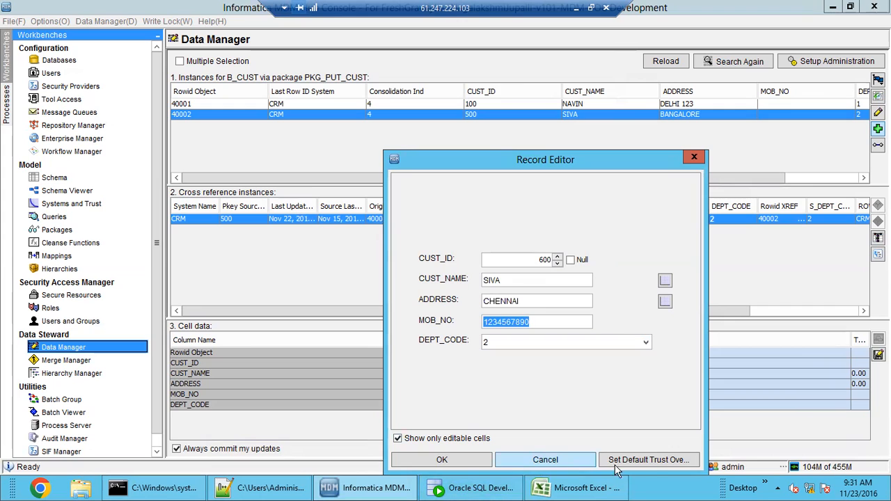
# Try to save the new customer record with the entered customer ID and dismiss the server exception.
pyautogui.click(472, 465)
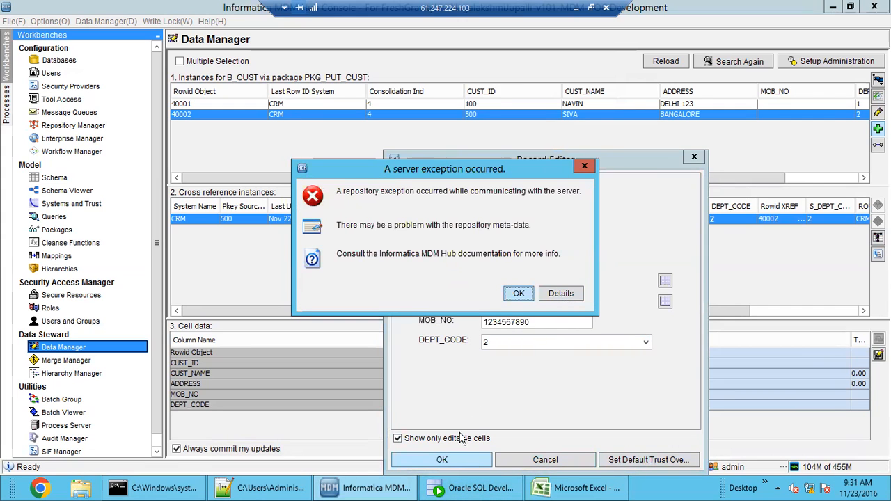
pyautogui.click(527, 295)
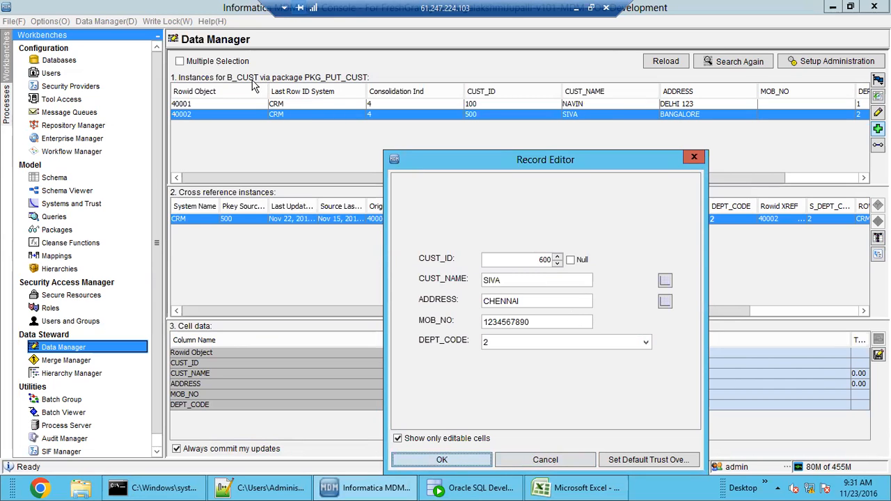
# Switch to Oracle SQL Developer and examine the C_B_CUST table's stored rows and column definitions.
pyautogui.click(453, 491)
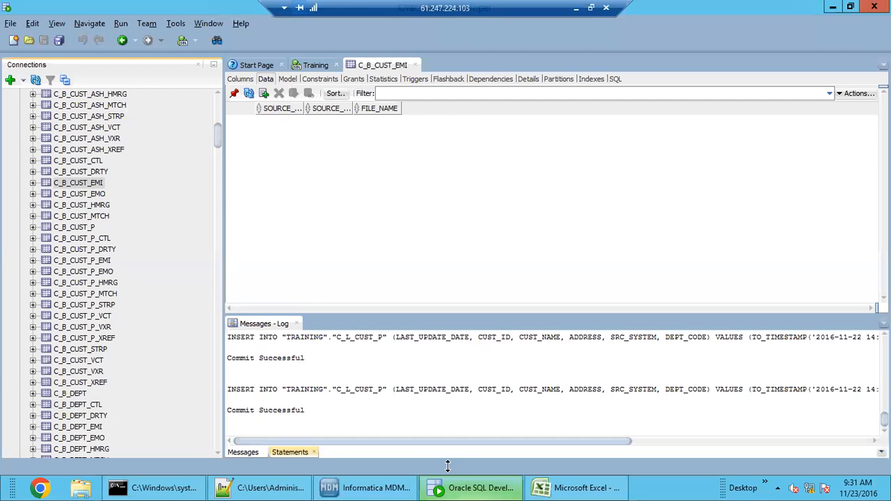
pyautogui.moveTo(216, 140); pyautogui.dragTo(217, 99)
pyautogui.click(64, 152)
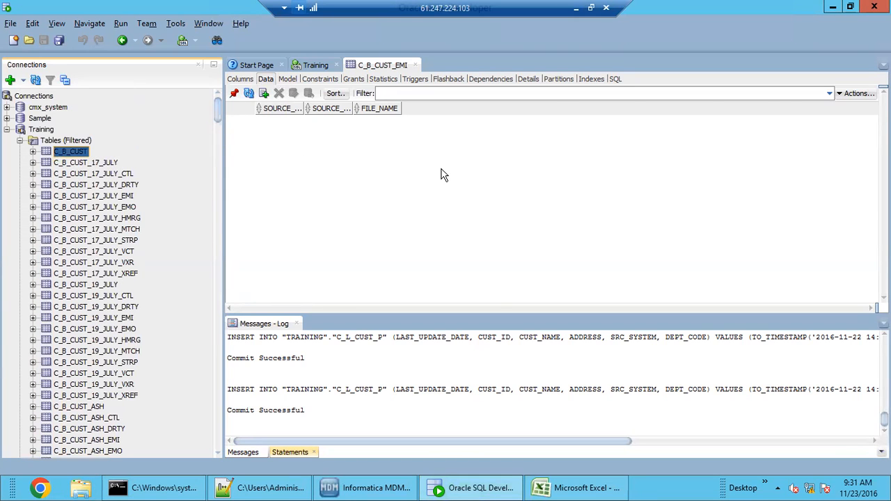
pyautogui.moveTo(443, 313); pyautogui.dragTo(806, 305)
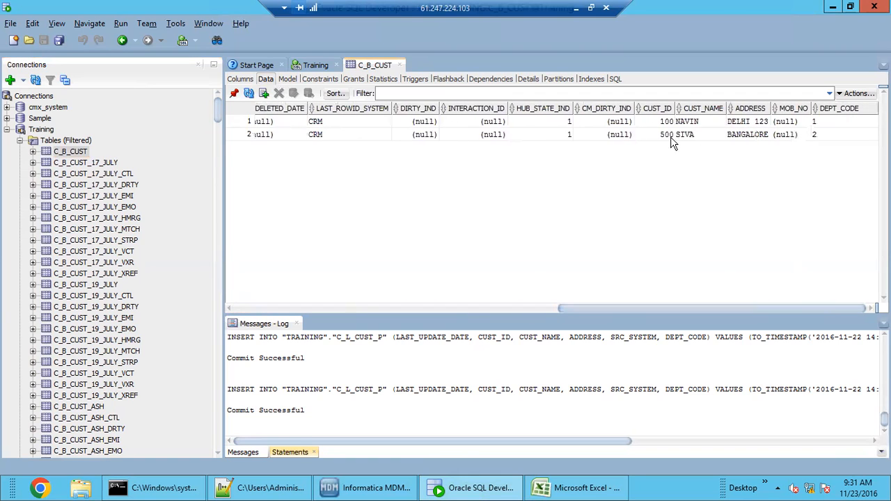
pyautogui.moveTo(654, 308); pyautogui.dragTo(328, 306)
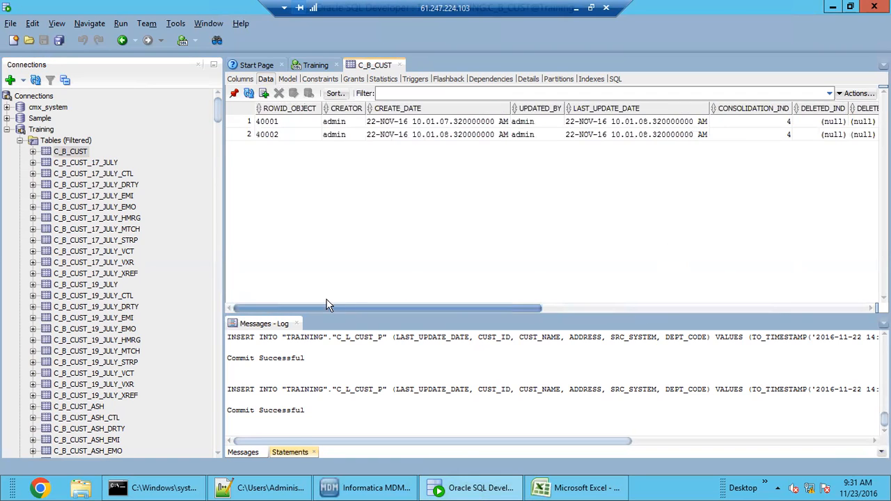
pyautogui.click(243, 81)
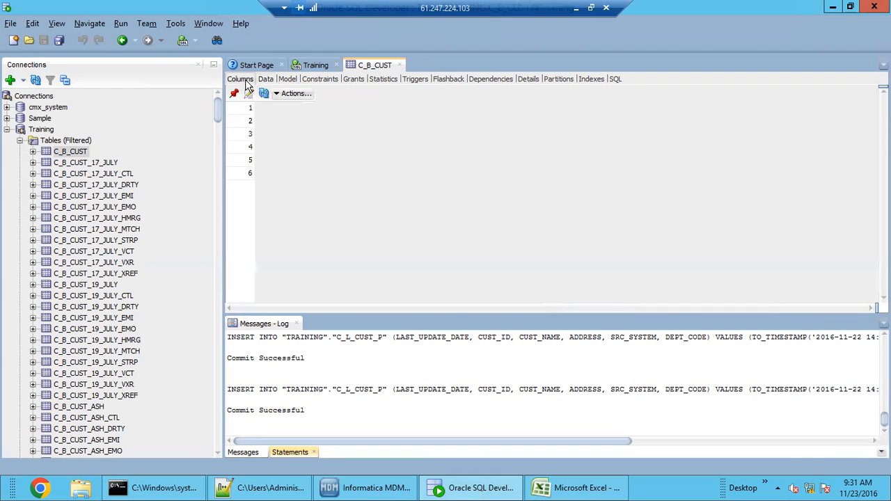
pyautogui.click(369, 214)
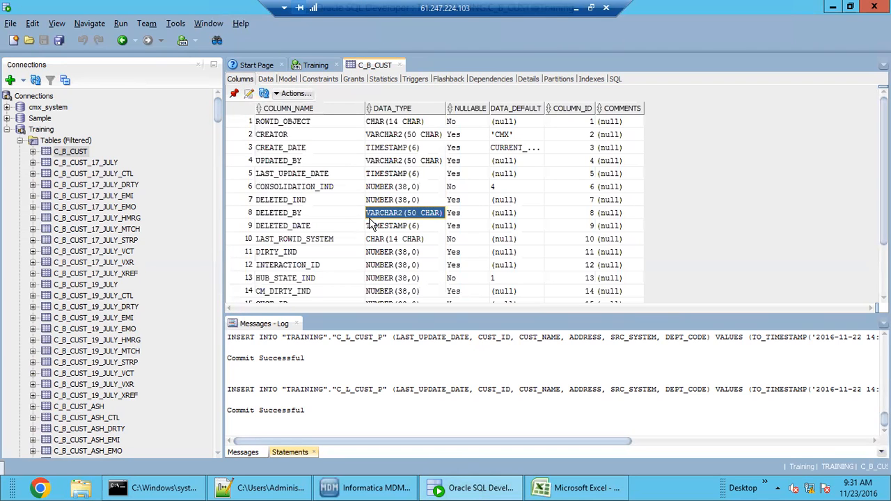
pyautogui.click(308, 121)
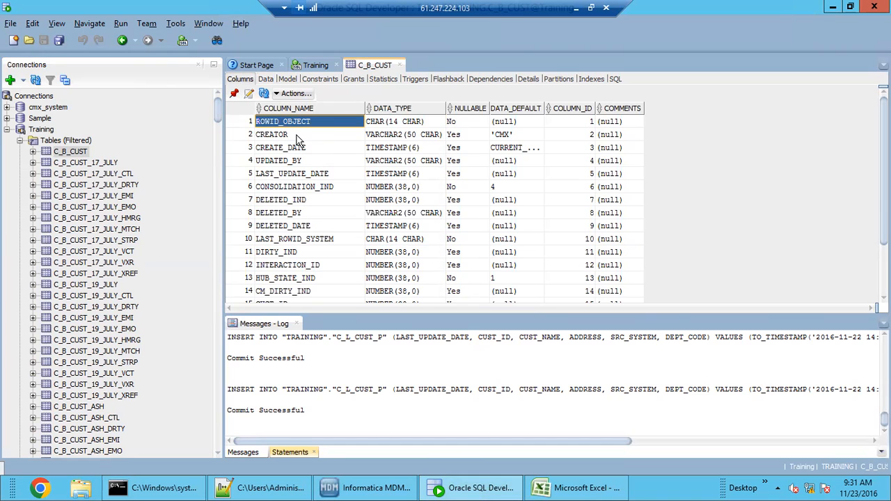
# Switch back to the Informatica MDM Hub Console and discard the unsaved customer record.
pyautogui.click(398, 487)
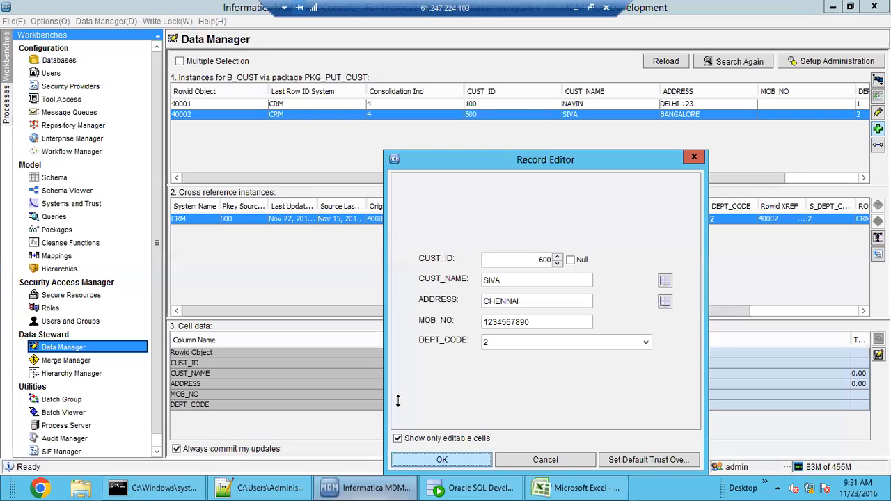
pyautogui.click(585, 461)
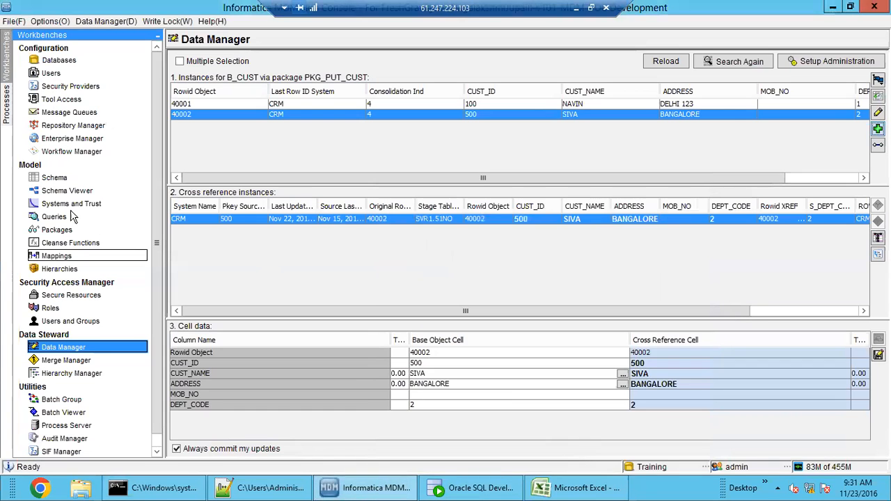
# Review the staging properties of S_CRM_CUST and S_EDW_CUST under B_CUST in the schema, including Preserve Source System Keys.
pyautogui.click(54, 177)
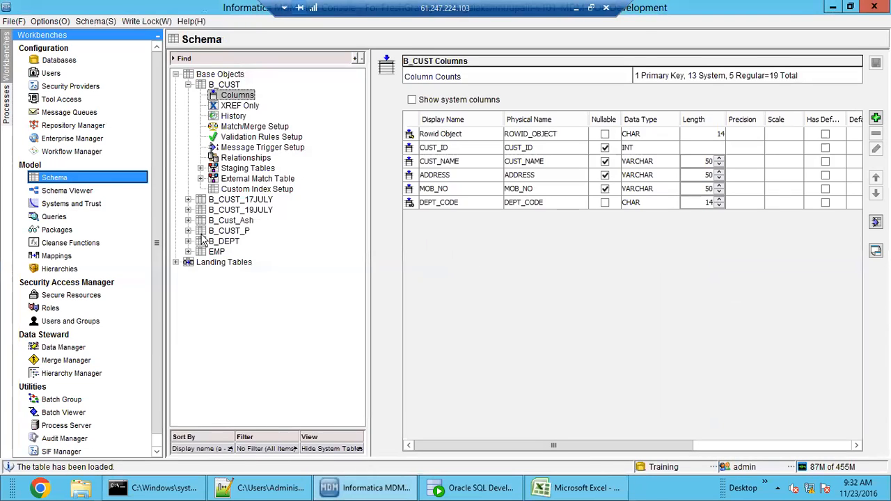
pyautogui.doubleClick(237, 169)
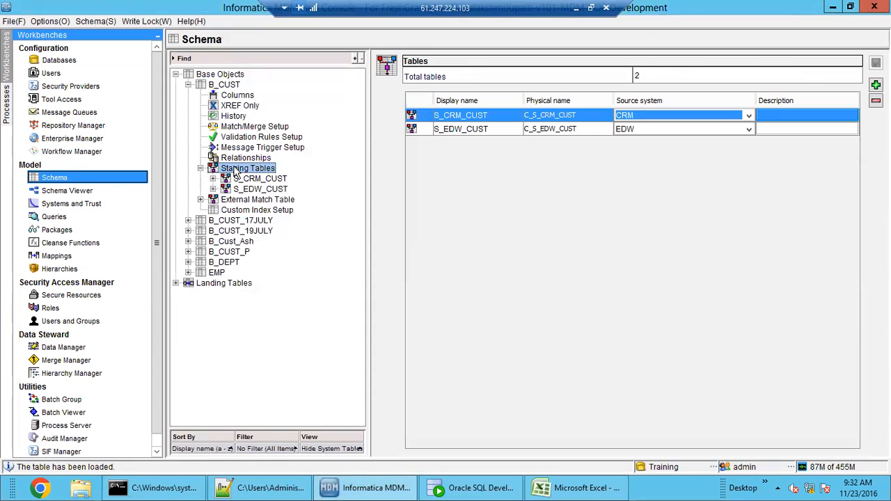
pyautogui.click(251, 179)
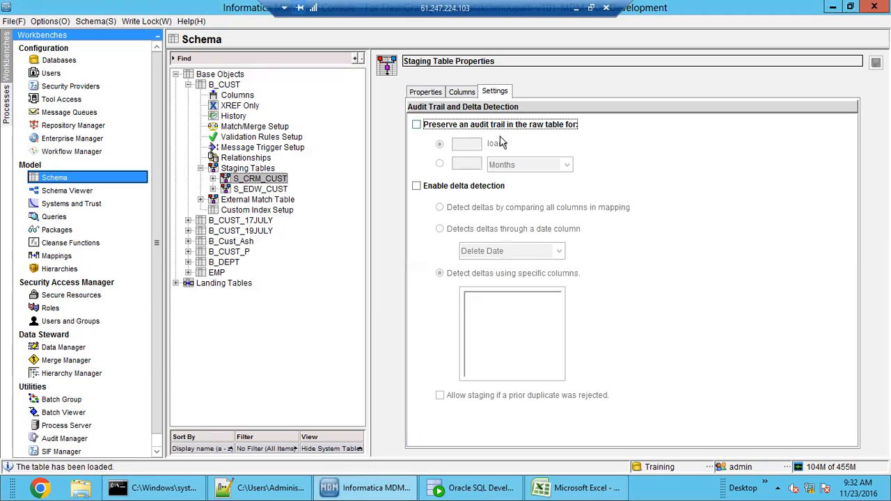
pyautogui.click(426, 94)
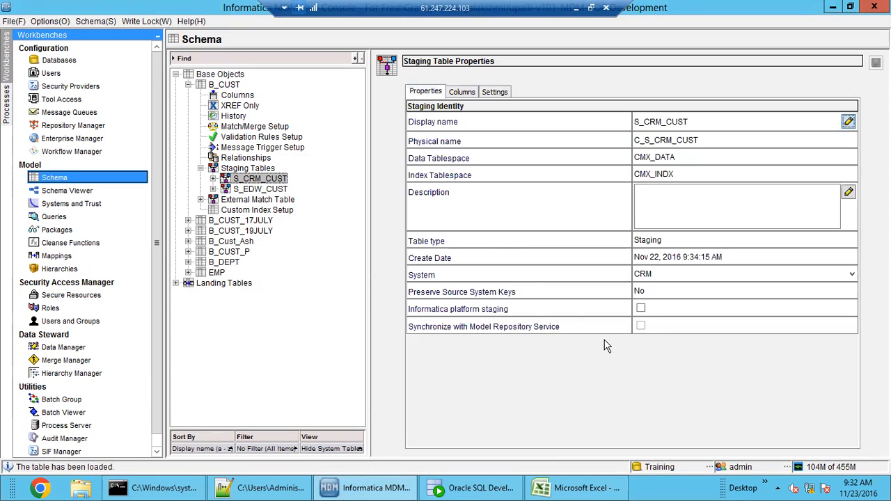
pyautogui.click(261, 190)
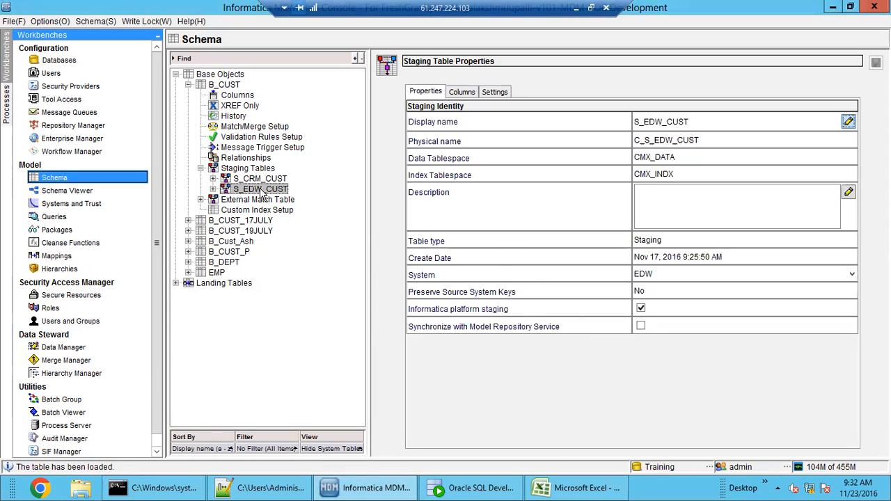
pyautogui.click(670, 292)
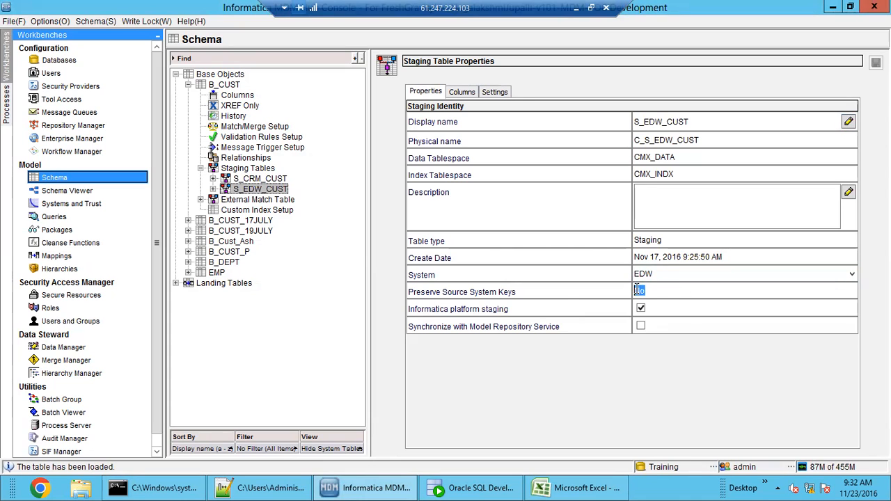
# Disable Informatica platform staging for the S_EDW_CUST staging table and save the table properties.
pyautogui.click(640, 307)
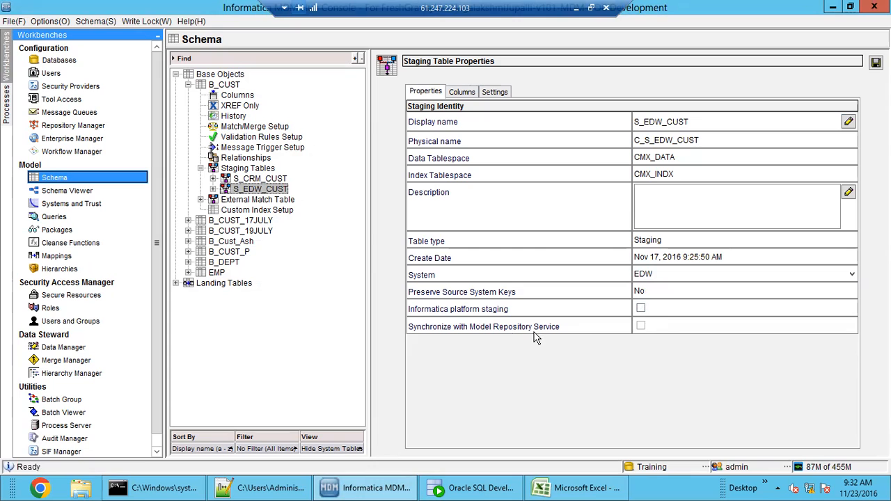
pyautogui.click(255, 183)
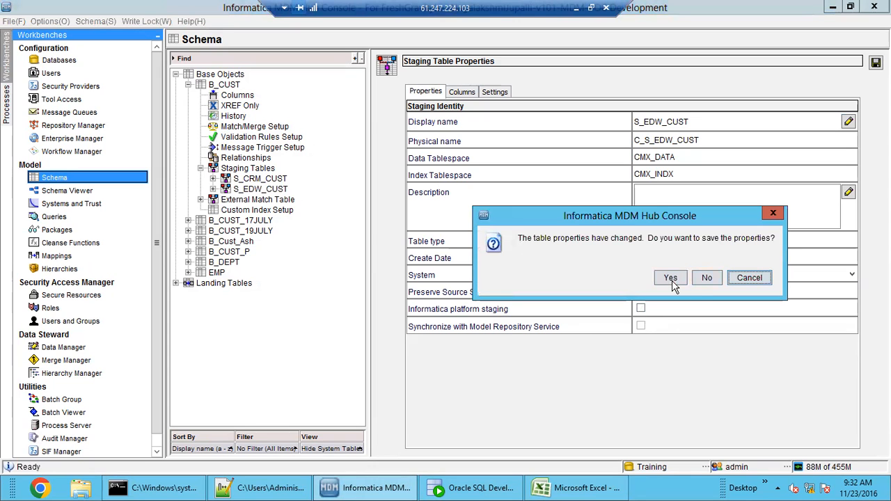
pyautogui.click(669, 278)
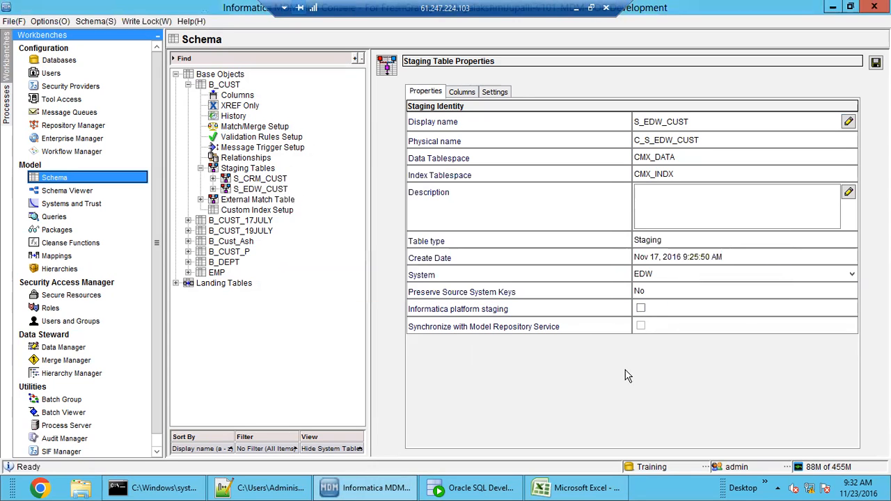
# Check Preserve Source System Keys on S_CRM_CUST, and examine the nullable, trust, unique and validate attributes of the B_CUST columns.
pyautogui.click(263, 183)
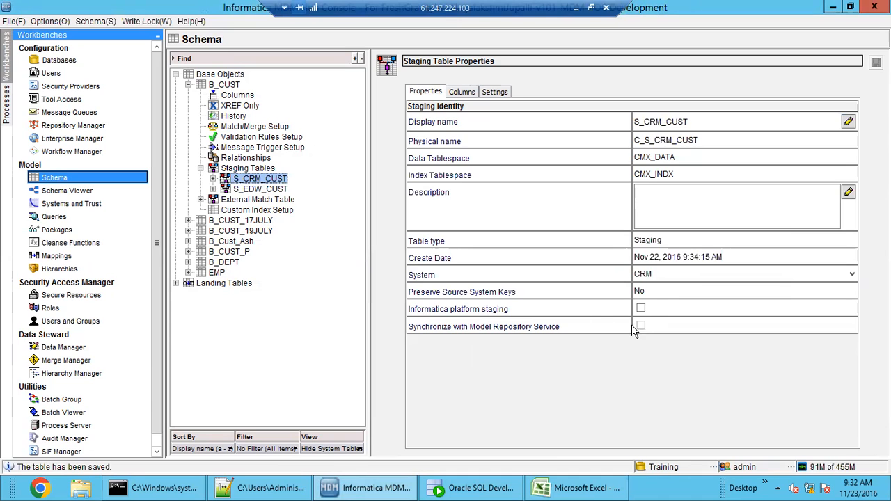
pyautogui.doubleClick(645, 291)
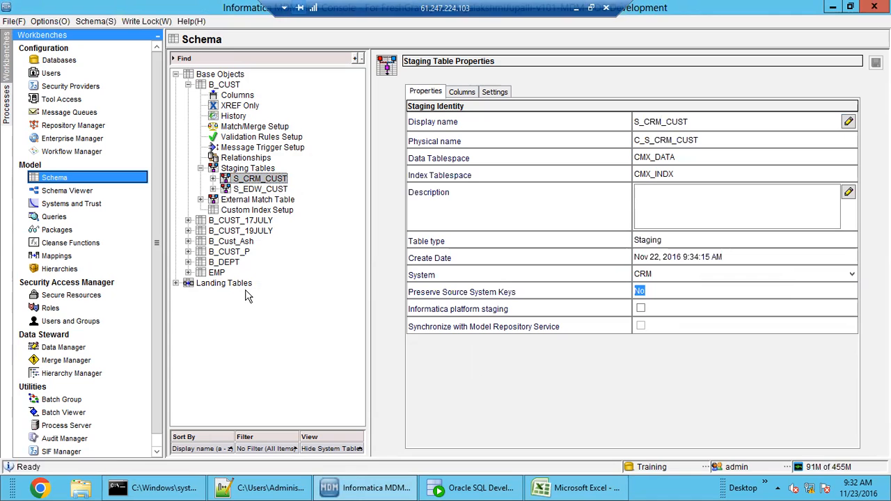
pyautogui.click(226, 85)
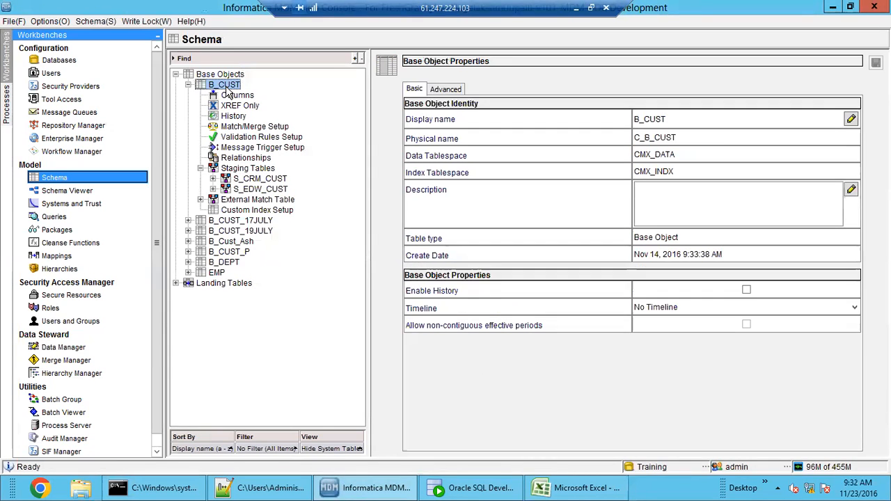
pyautogui.click(244, 97)
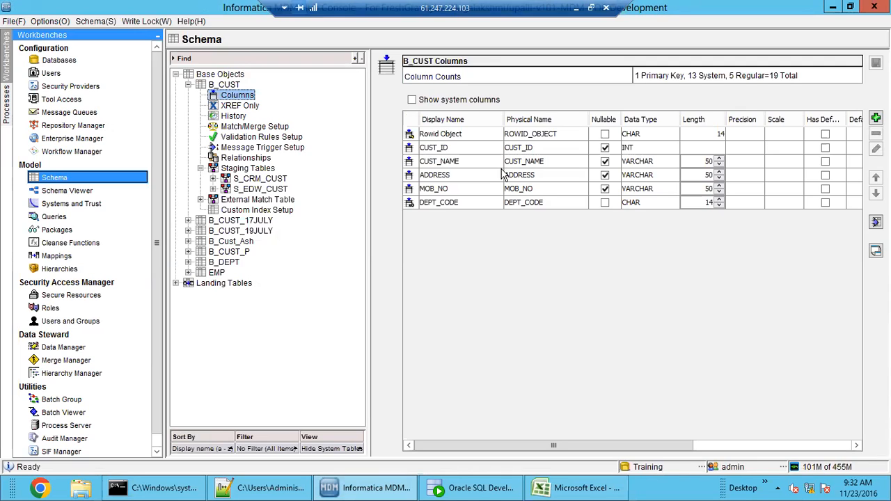
pyautogui.click(467, 138)
pyautogui.click(462, 151)
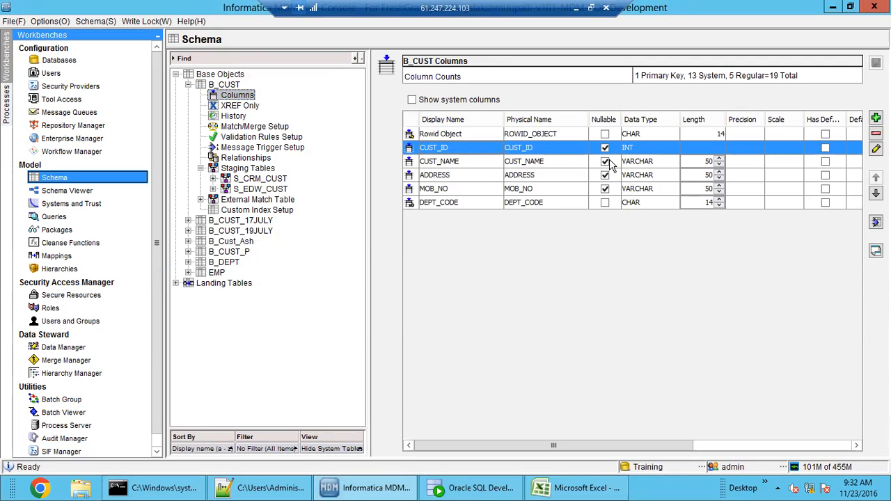
pyautogui.click(471, 162)
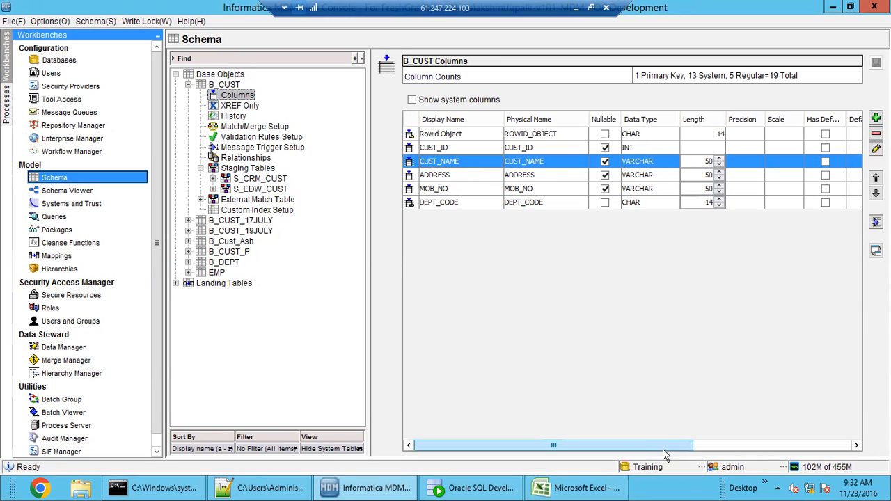
pyautogui.moveTo(656, 453); pyautogui.dragTo(823, 445)
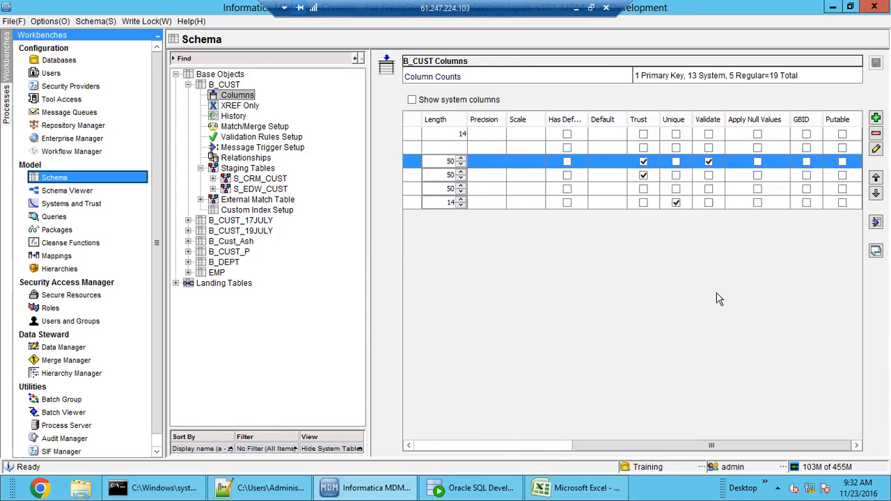
pyautogui.moveTo(649, 446); pyautogui.dragTo(513, 438)
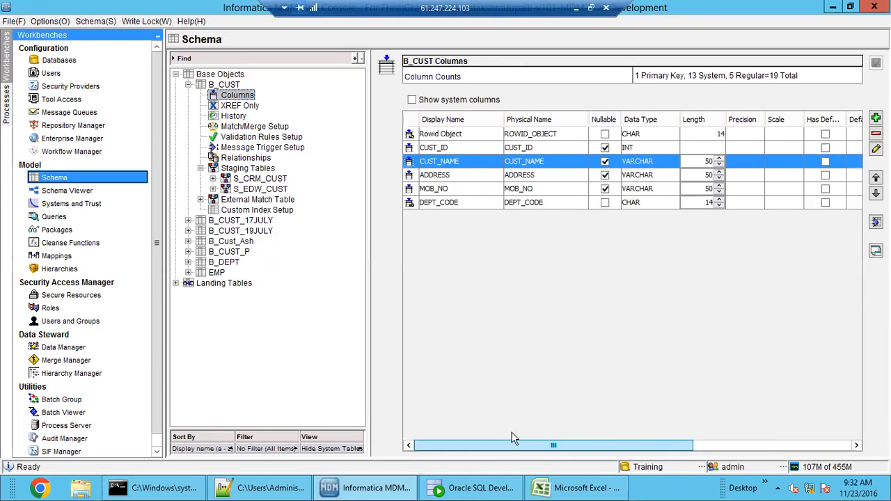
# Clear the Unique option and enable Has Default for B_CUST's DEPT_CODE column, and save the table.
pyautogui.click(458, 204)
pyautogui.moveTo(597, 445); pyautogui.dragTo(547, 423)
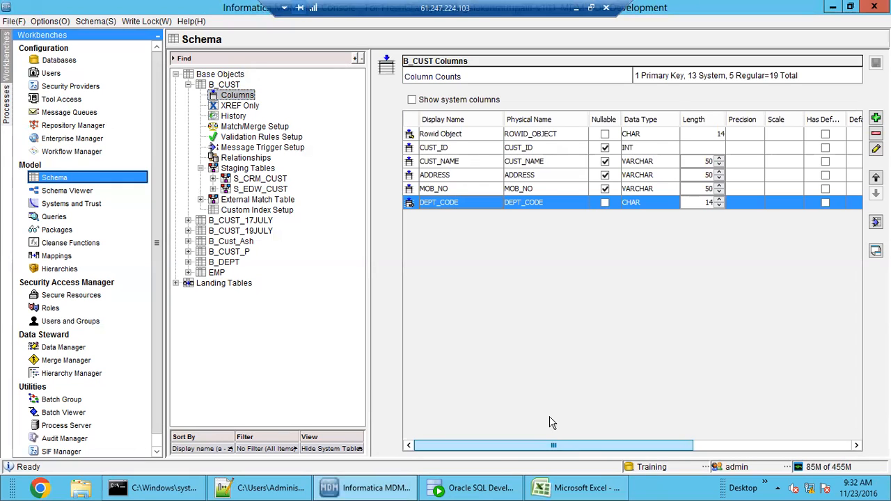
pyautogui.moveTo(550, 422); pyautogui.dragTo(661, 418)
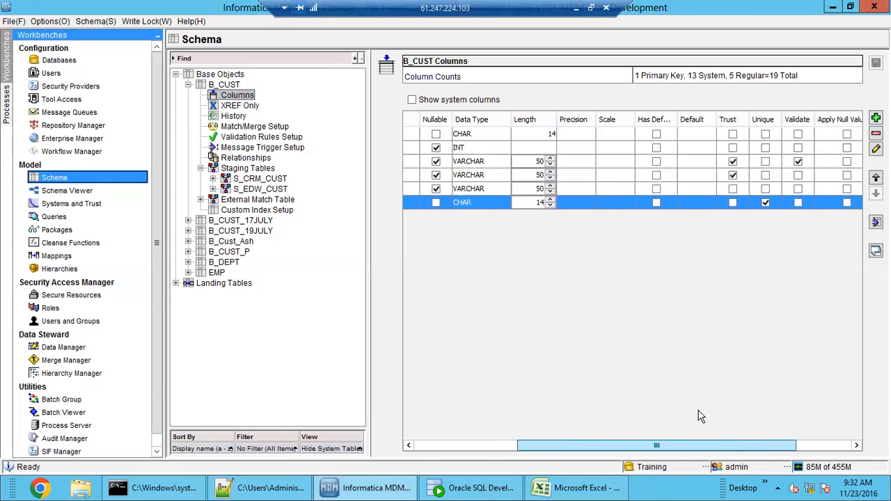
pyautogui.click(764, 204)
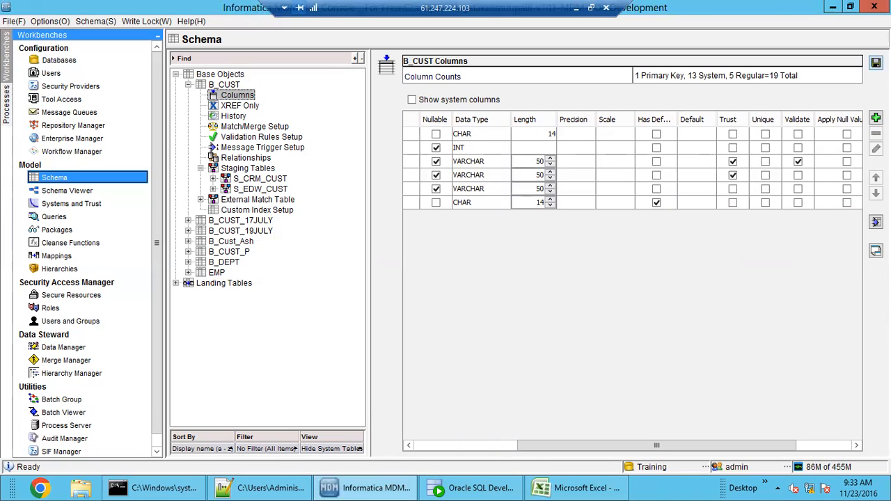
pyautogui.click(876, 62)
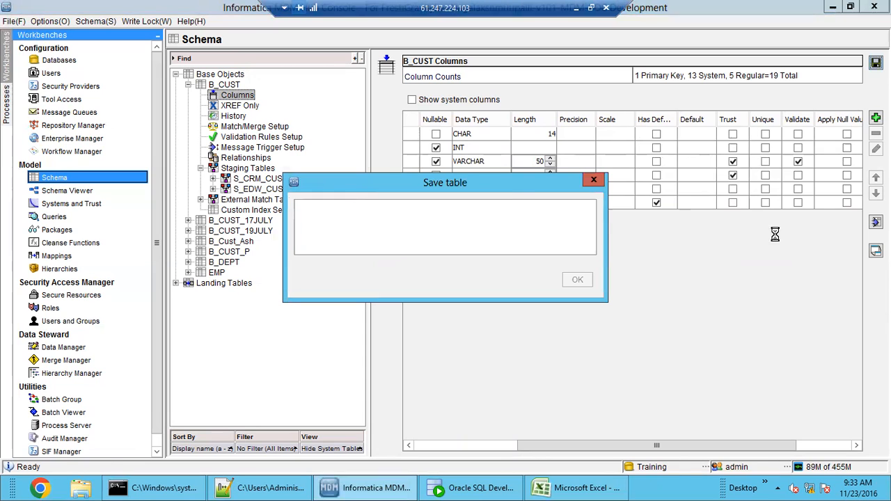
# Recheck the saved attributes of the DEPT_CODE column in the B_CUST column list.
pyautogui.moveTo(724, 452); pyautogui.dragTo(780, 453)
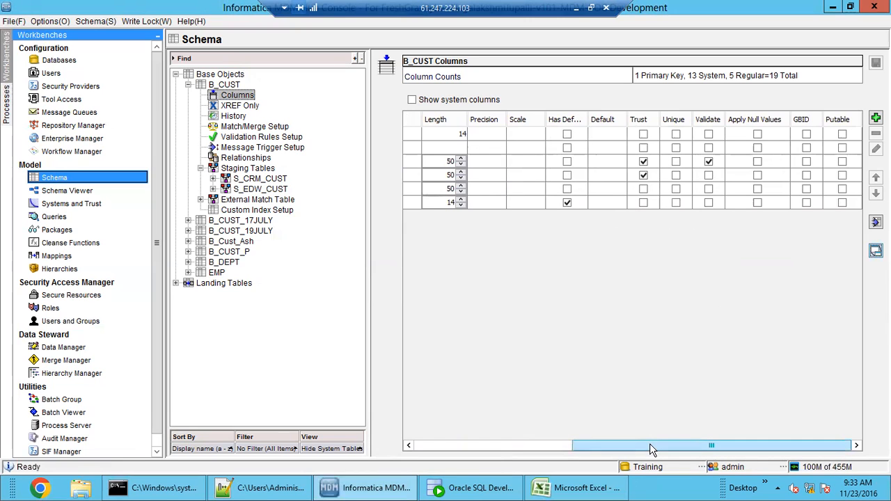
pyautogui.moveTo(649, 446); pyautogui.dragTo(485, 449)
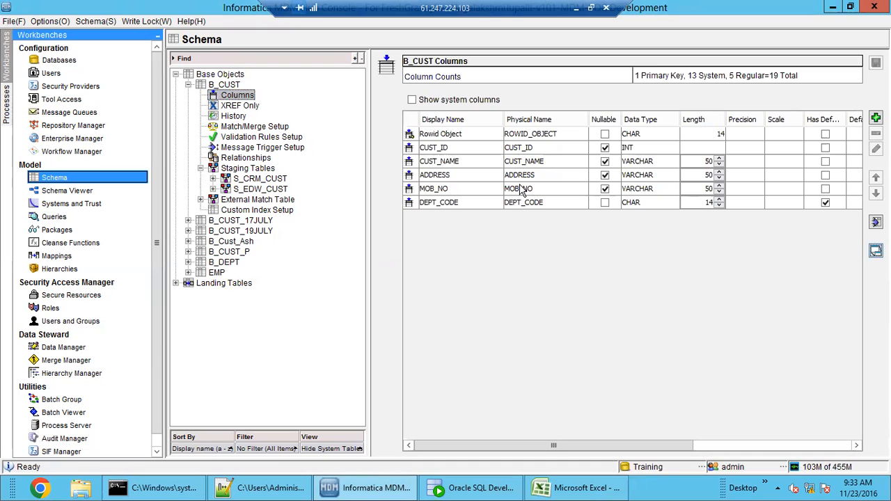
pyautogui.click(492, 208)
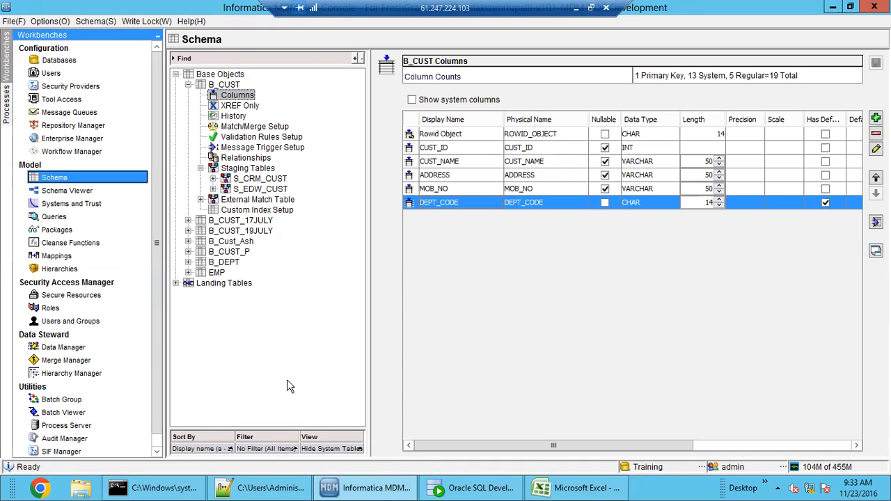
# Open the B_CUST base object in Data Manager through put package PKG_PUT_CUST and begin administration using the search wizard.
pyautogui.click(65, 350)
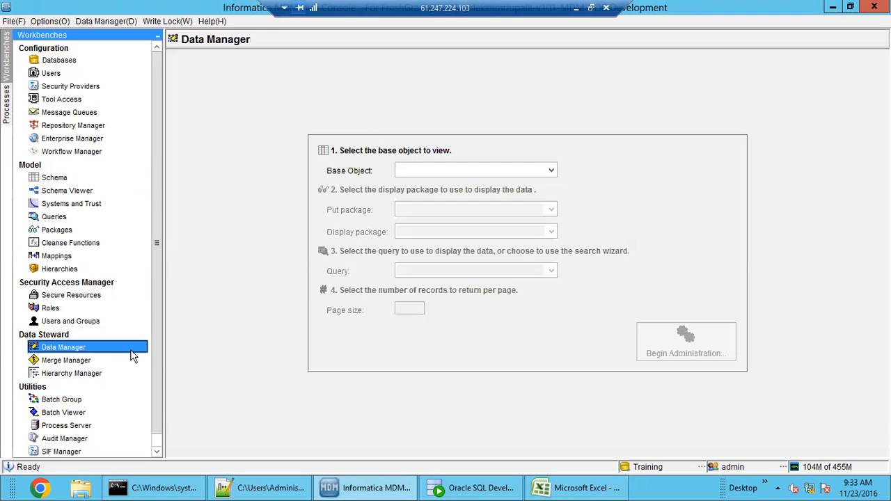
pyautogui.click(546, 176)
pyautogui.click(526, 197)
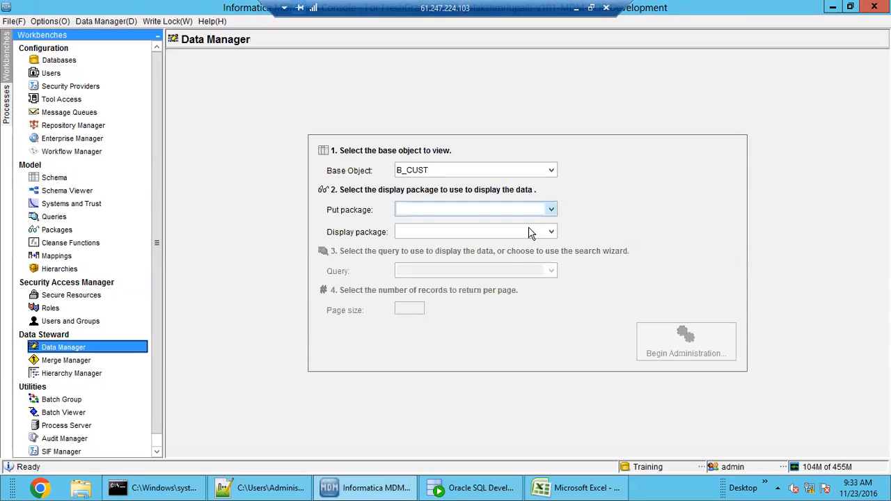
pyautogui.click(550, 210)
pyautogui.click(536, 238)
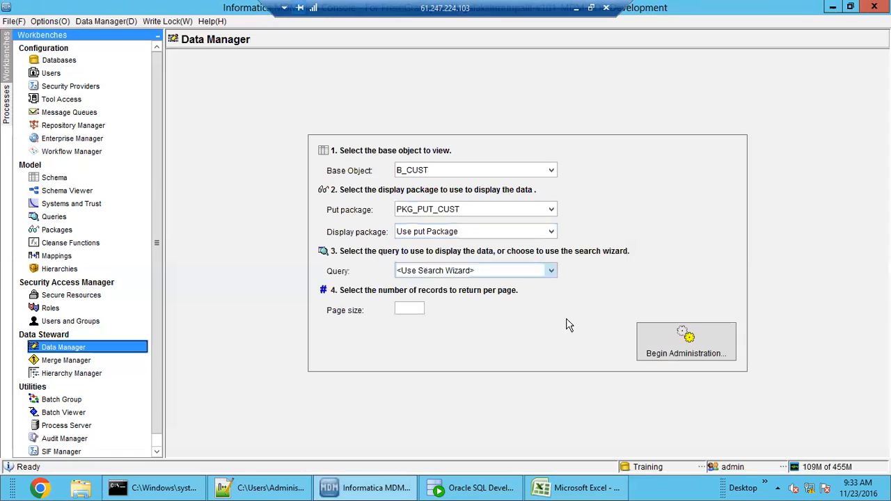
pyautogui.click(674, 342)
pyautogui.click(675, 351)
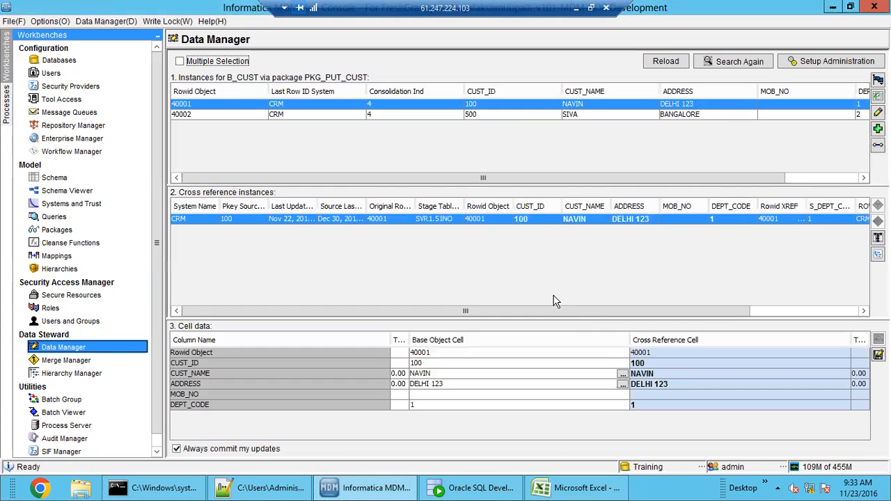
# Add a B_CUST record with the customer's ID, name, address and mobile number, and set DEPT_CODE to 2.
pyautogui.click(877, 128)
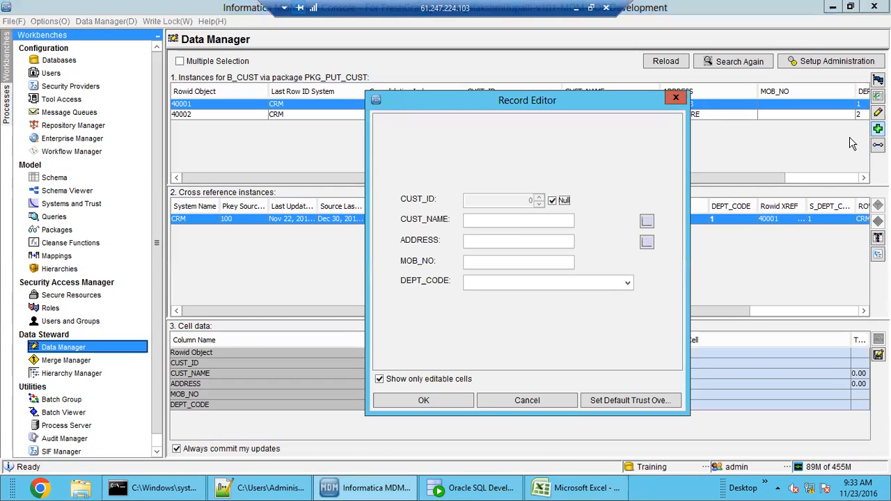
pyautogui.click(552, 202)
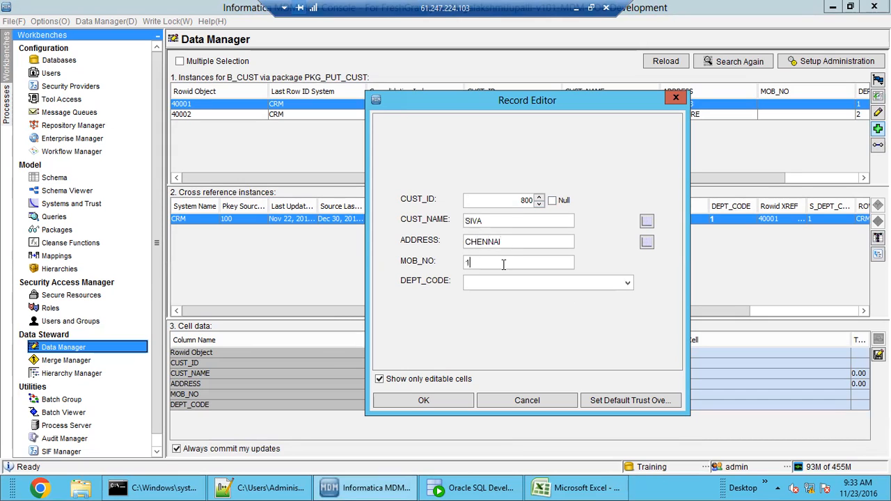
pyautogui.click(570, 284)
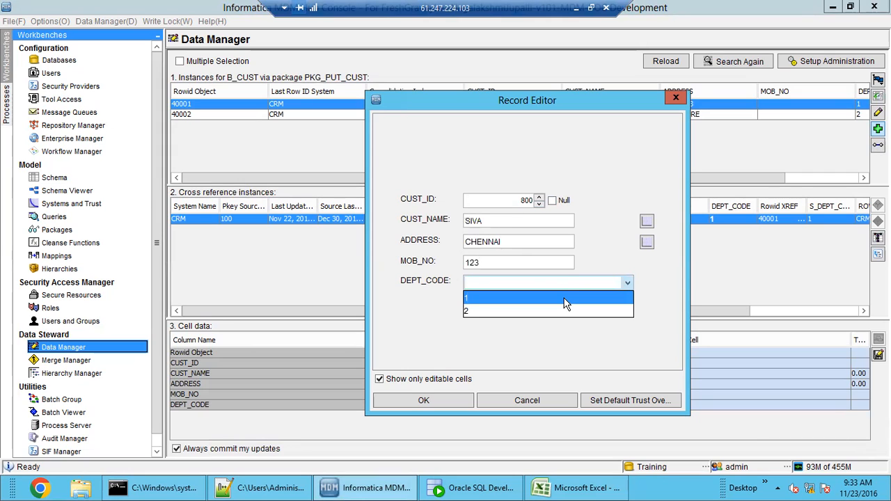
pyautogui.click(558, 310)
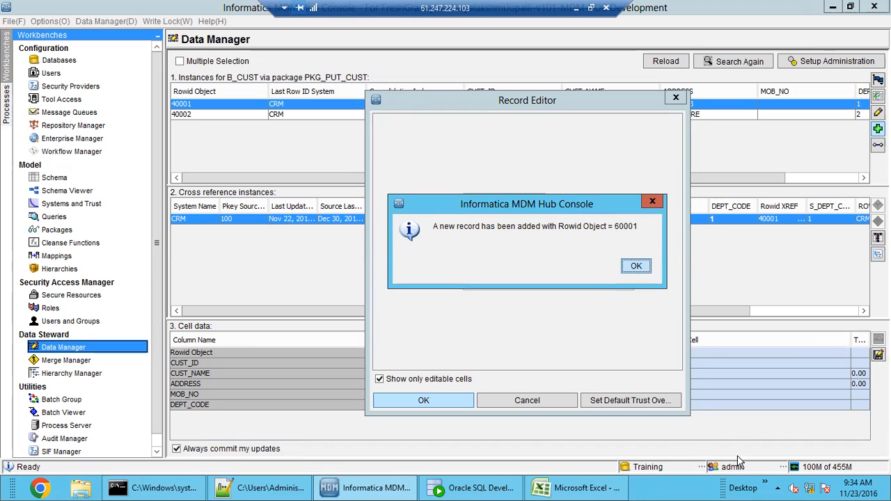
pyautogui.click(636, 267)
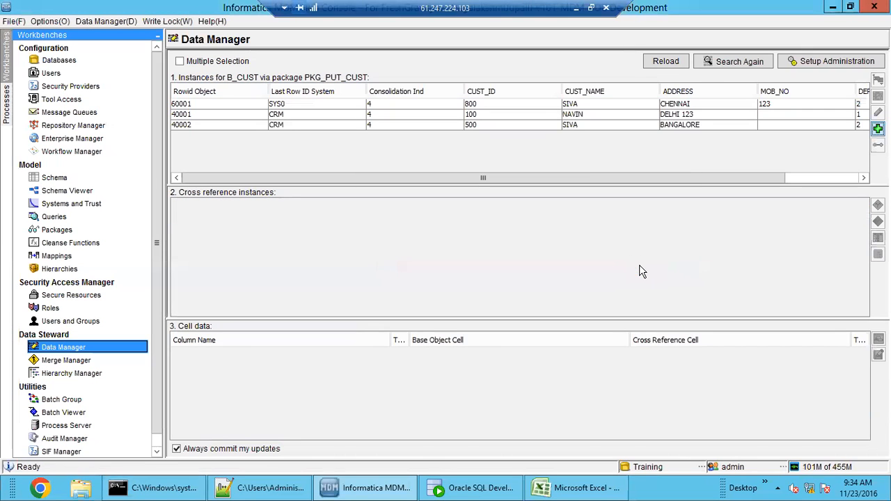
# Compare the added record with the two CRM records, examining their cross-reference system names, customer names and department codes.
pyautogui.click(209, 104)
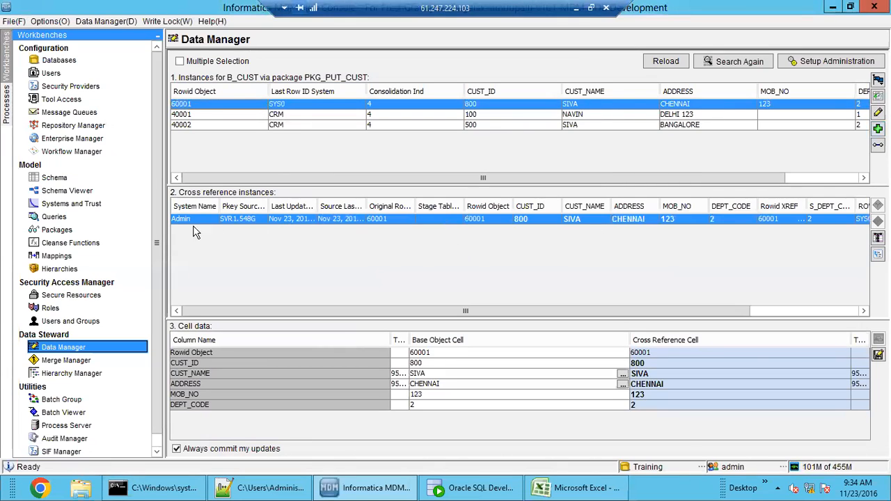
pyautogui.moveTo(219, 205); pyautogui.dragTo(232, 206)
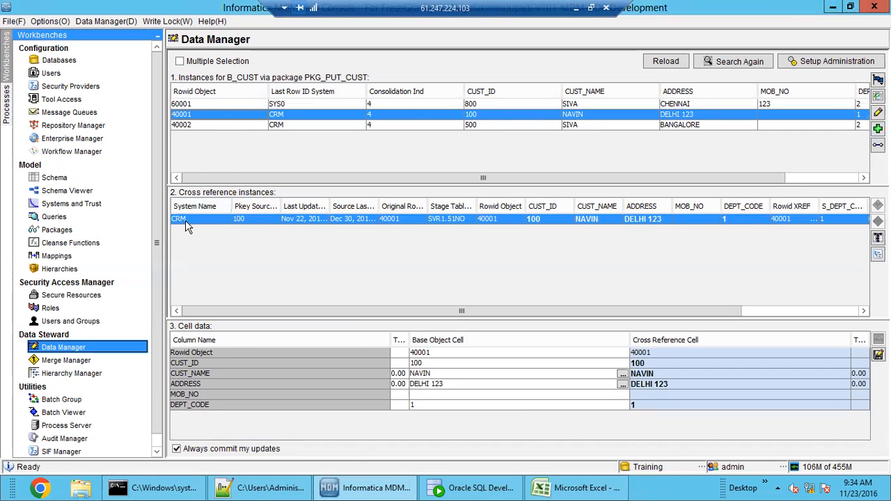
pyautogui.click(206, 126)
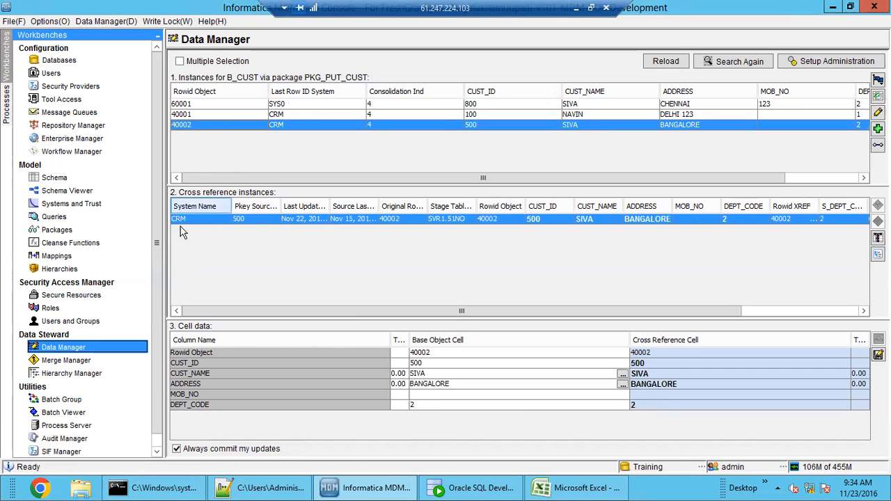
pyautogui.click(204, 104)
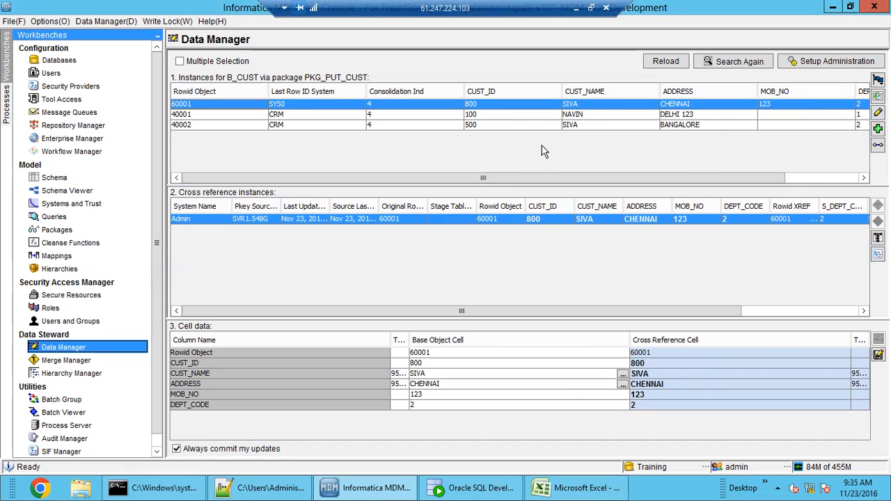
pyautogui.moveTo(640, 182); pyautogui.dragTo(727, 179)
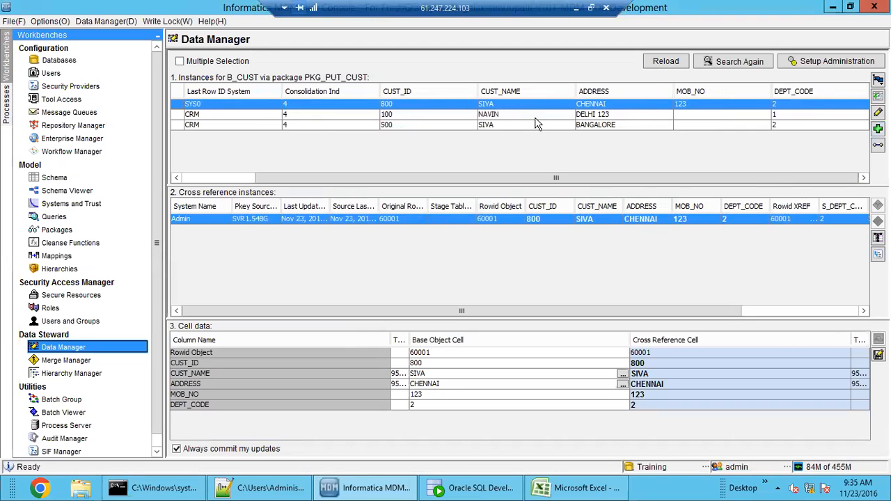
pyautogui.click(506, 125)
pyautogui.click(506, 106)
pyautogui.click(516, 126)
pyautogui.click(787, 112)
pyautogui.click(787, 113)
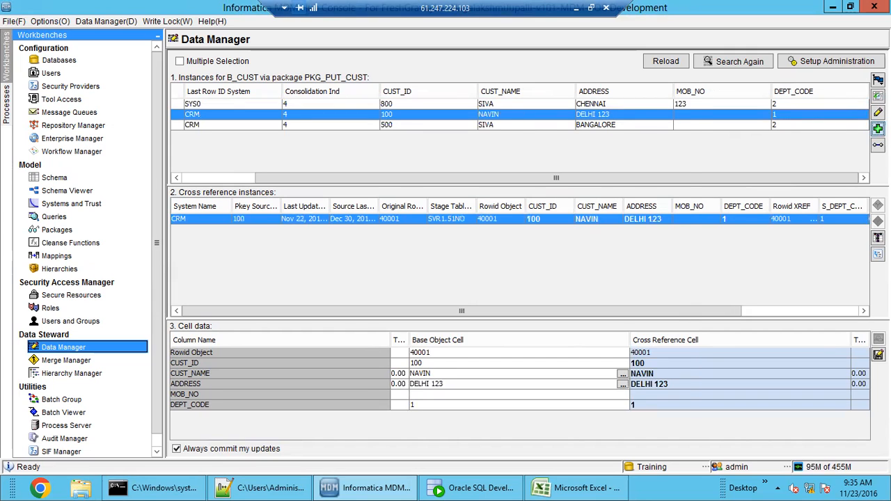
# Add a B_CUST record with a new customer ID, the selected CRM record's customer name and address, DEPT_CODE 2 and no mobile number.
pyautogui.click(877, 128)
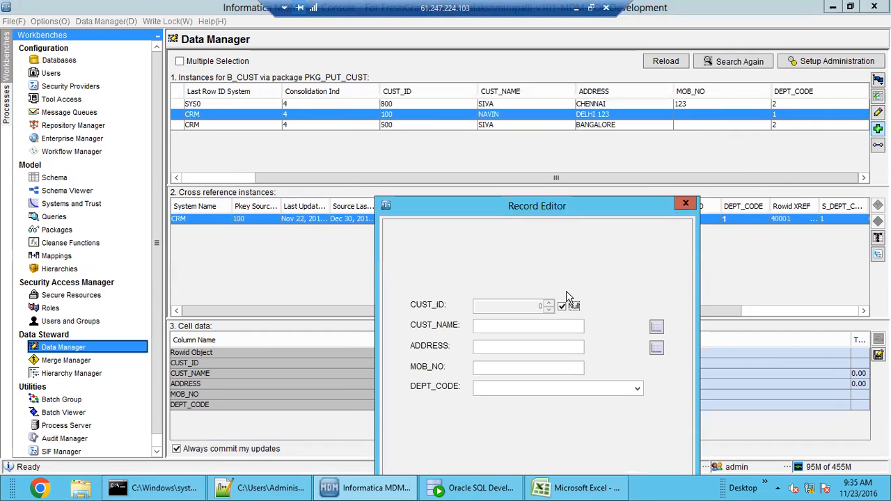
pyautogui.click(561, 306)
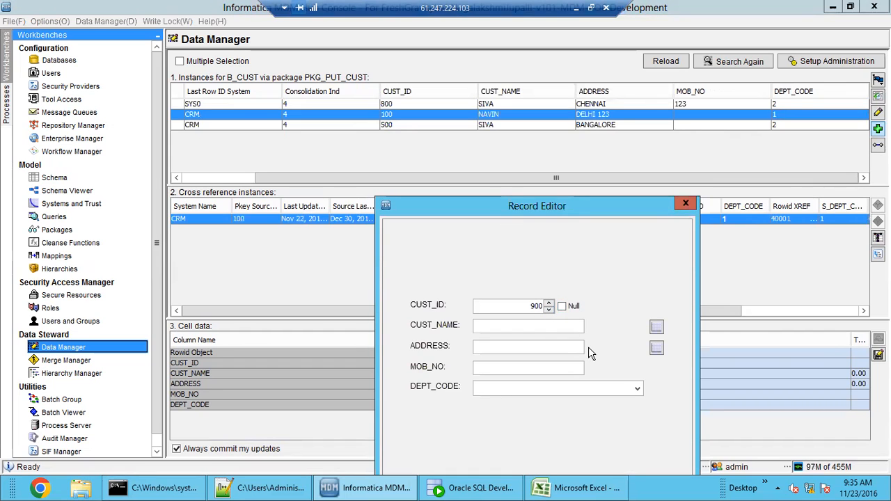
pyautogui.click(542, 325)
pyautogui.write('NAVIN')
pyautogui.click(528, 344)
pyautogui.write('DELHI 123')
pyautogui.click(534, 389)
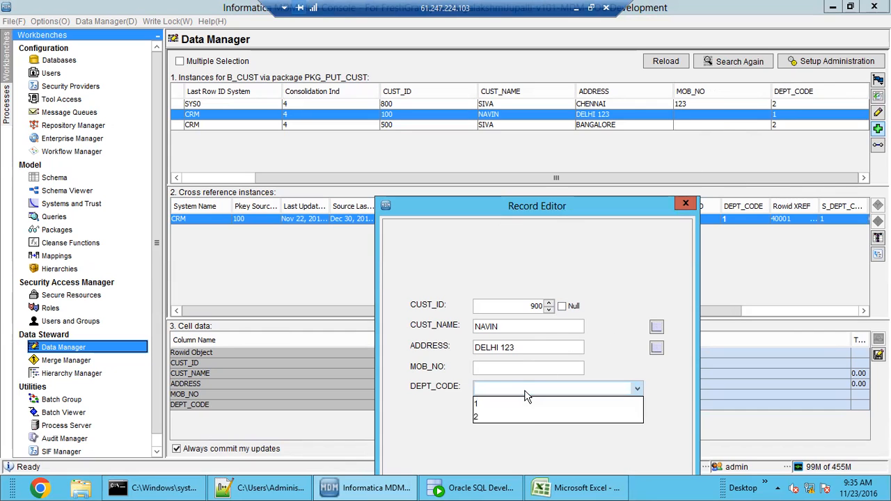
pyautogui.click(528, 415)
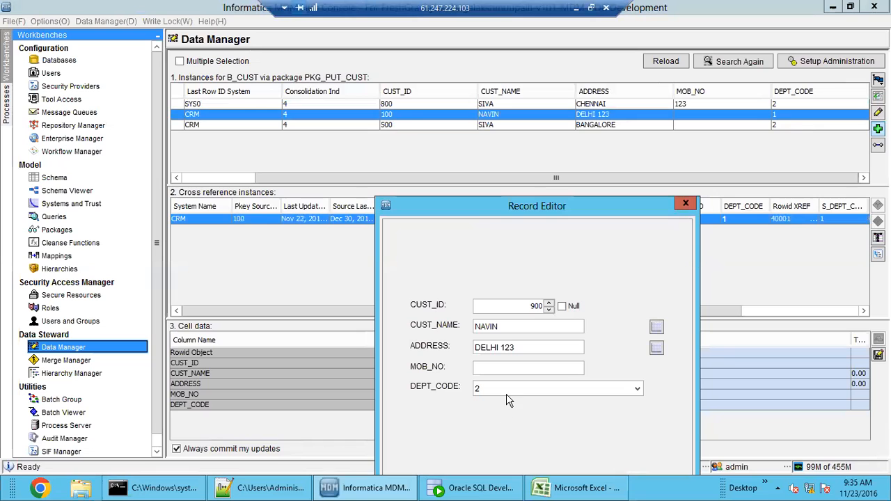
pyautogui.moveTo(549, 212); pyautogui.dragTo(576, 160)
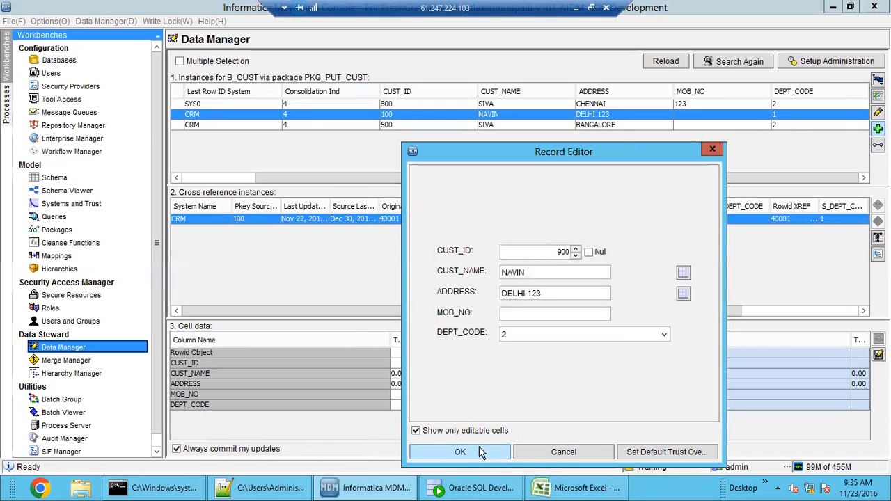
pyautogui.doubleClick(514, 271)
pyautogui.click(501, 272)
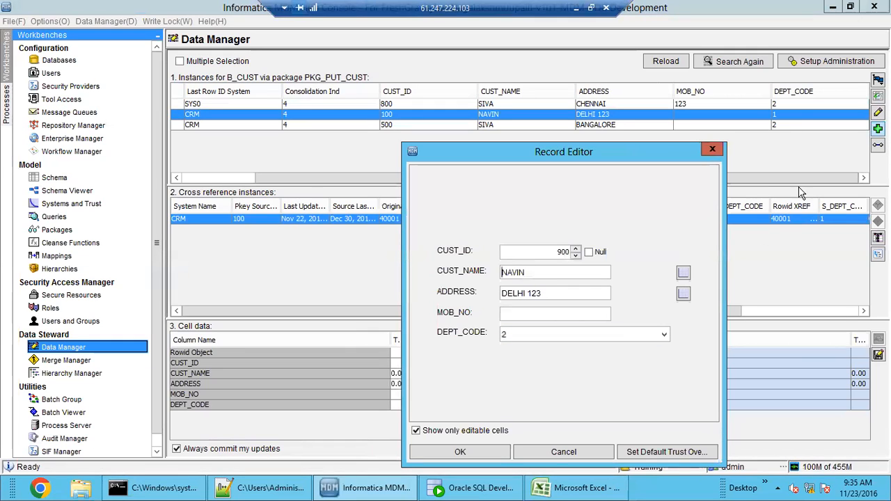
pyautogui.click(449, 456)
pyautogui.click(674, 371)
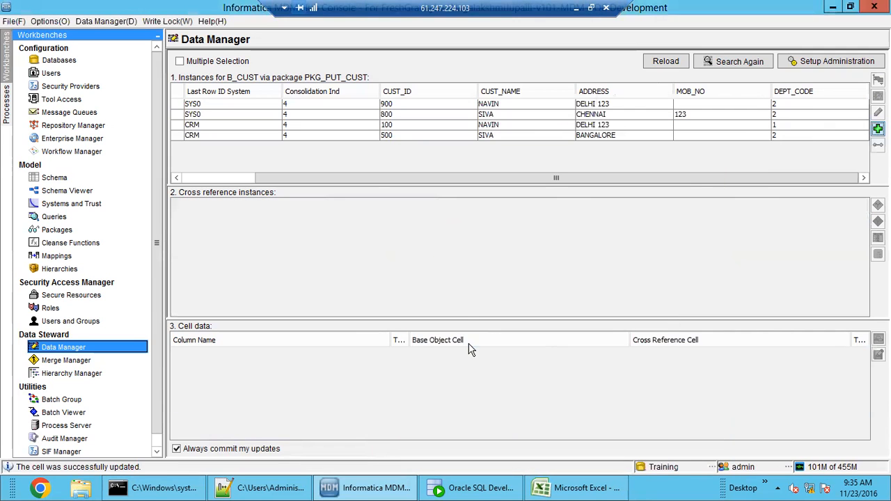
# Examine the rowids and cross-reference source systems of the four B_CUST records, from both CRM and Admin.
pyautogui.click(226, 126)
pyautogui.click(219, 136)
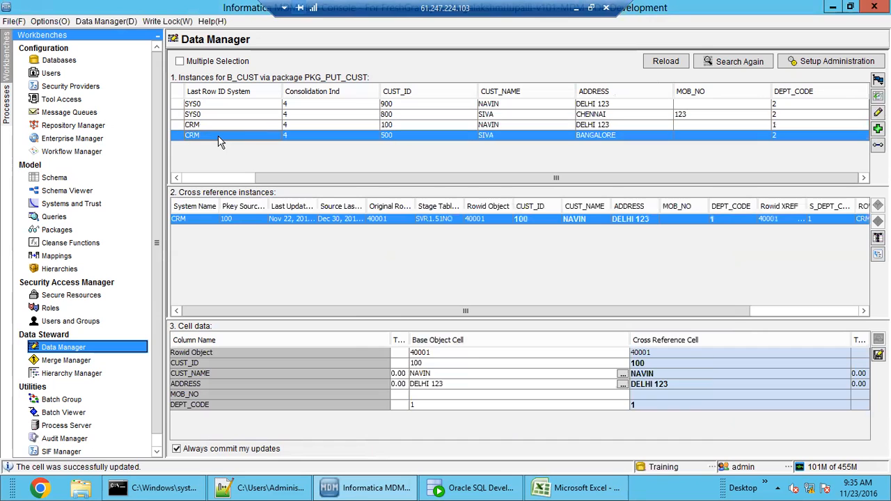
pyautogui.click(206, 114)
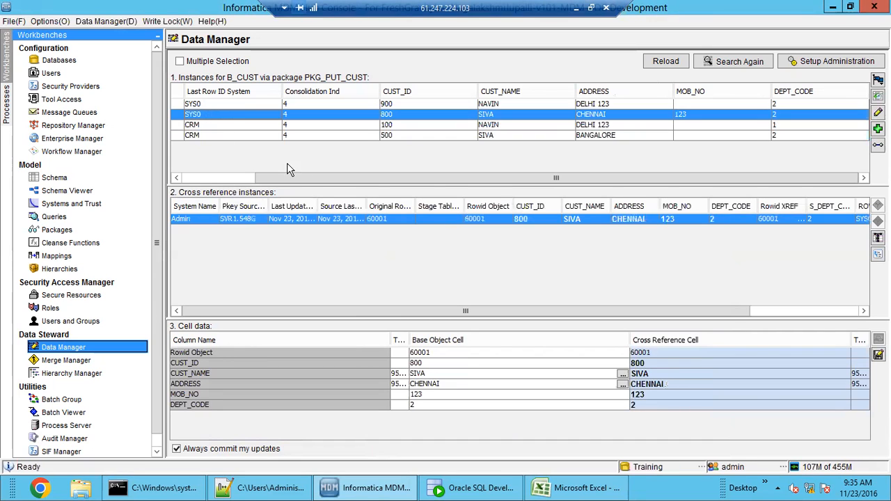
pyautogui.moveTo(310, 181); pyautogui.dragTo(182, 176)
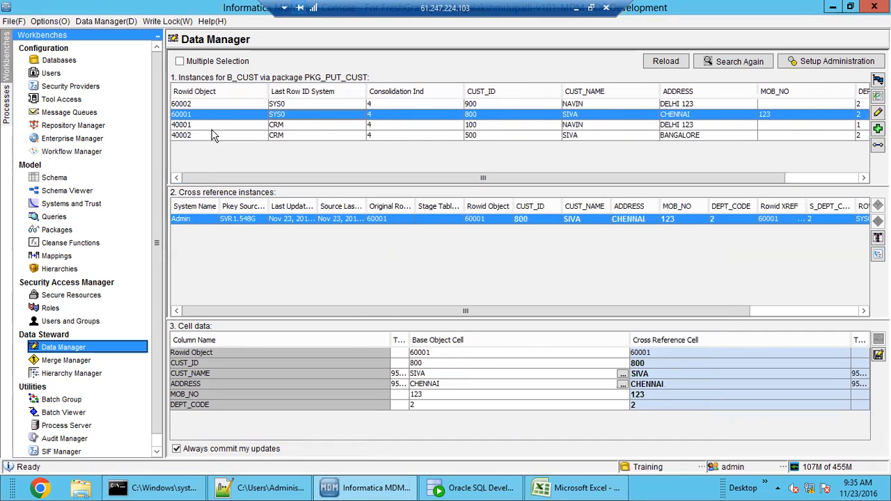
pyautogui.click(206, 106)
pyautogui.click(203, 114)
pyautogui.click(203, 105)
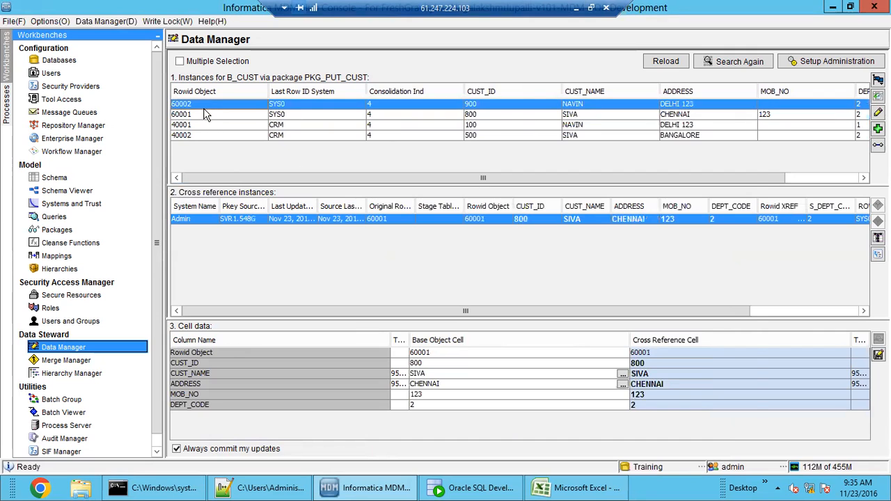
pyautogui.click(583, 278)
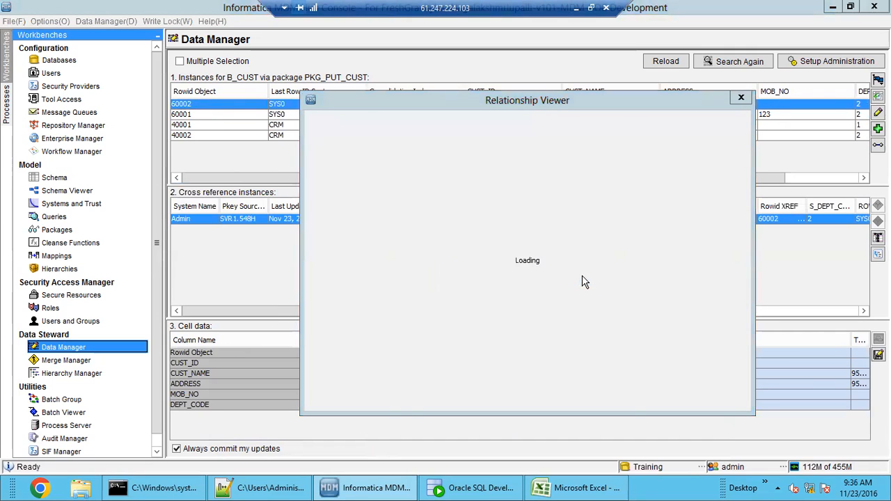
pyautogui.click(194, 115)
pyautogui.click(194, 135)
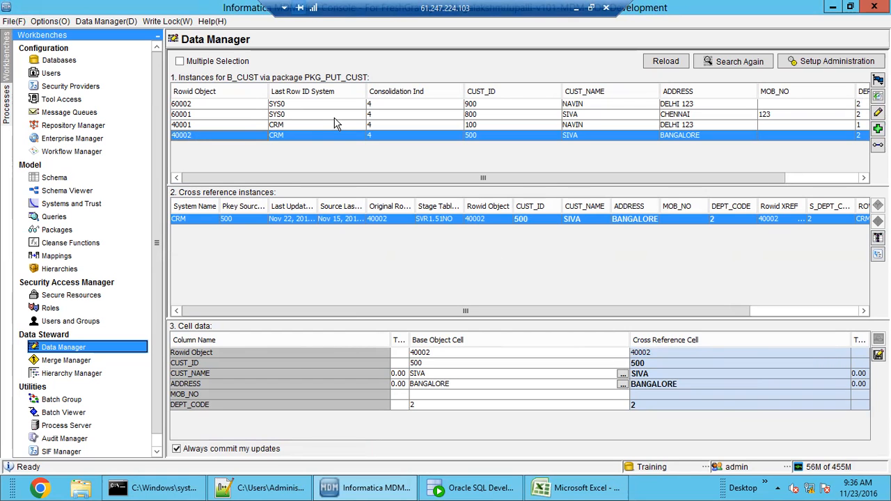
# Review the match columns and the CUST_DETAILS match rule set in B_CUST's match/merge setup in the schema.
pyautogui.click(348, 487)
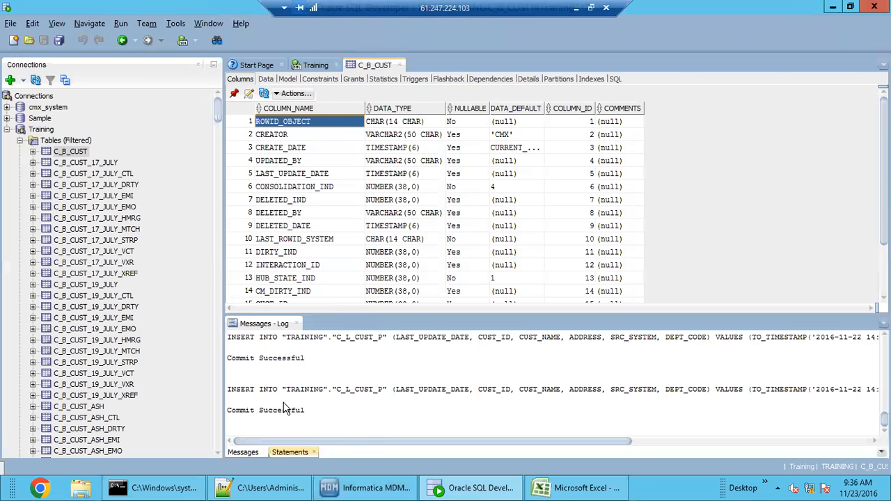
pyautogui.click(365, 487)
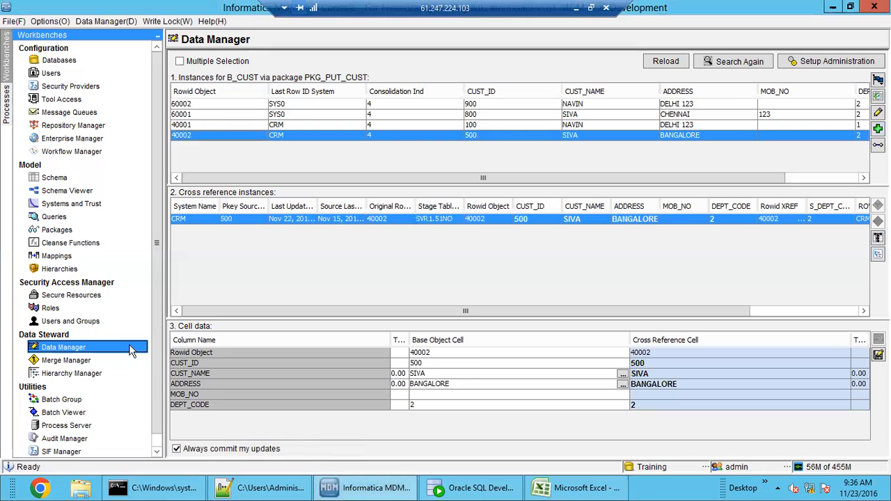
pyautogui.click(57, 256)
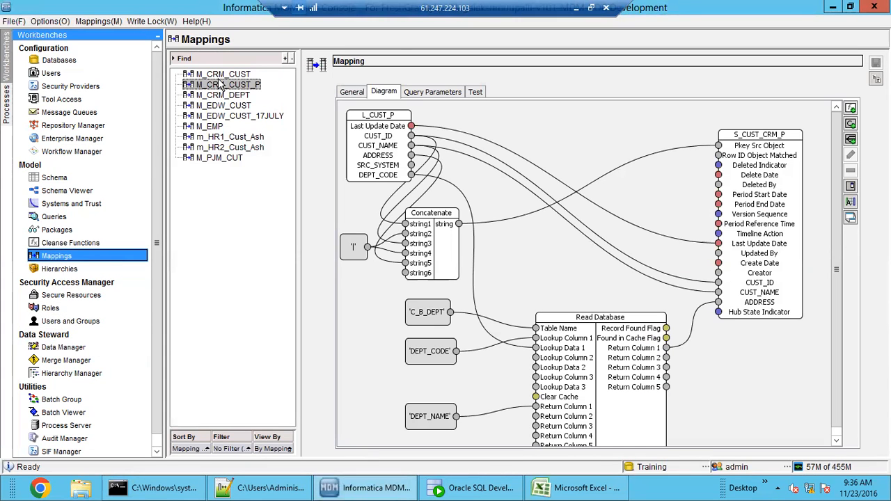
pyautogui.click(97, 178)
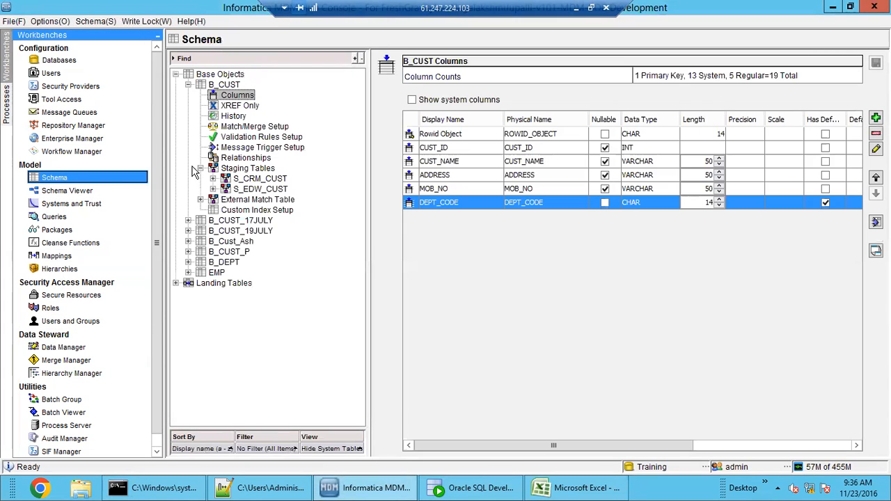
pyautogui.click(259, 128)
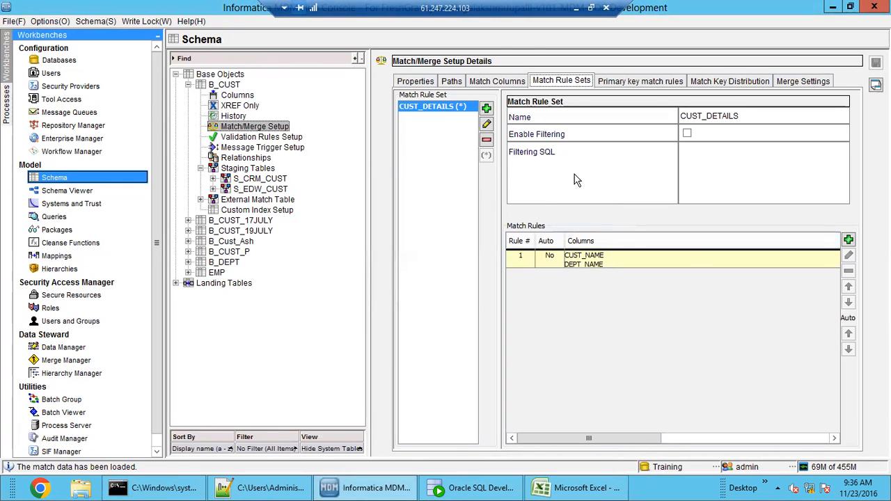
pyautogui.click(494, 82)
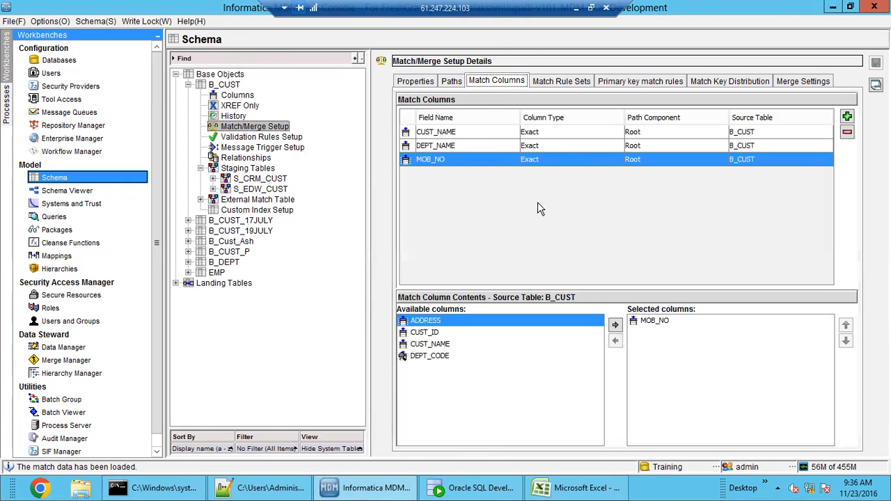
pyautogui.click(550, 84)
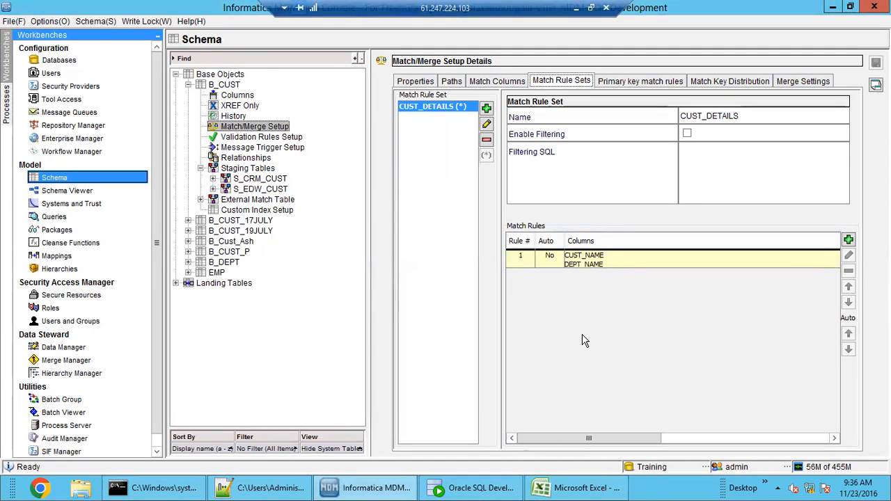
# Open the Match for B_CUST job among the match jobs in the Batch Viewer.
pyautogui.click(86, 415)
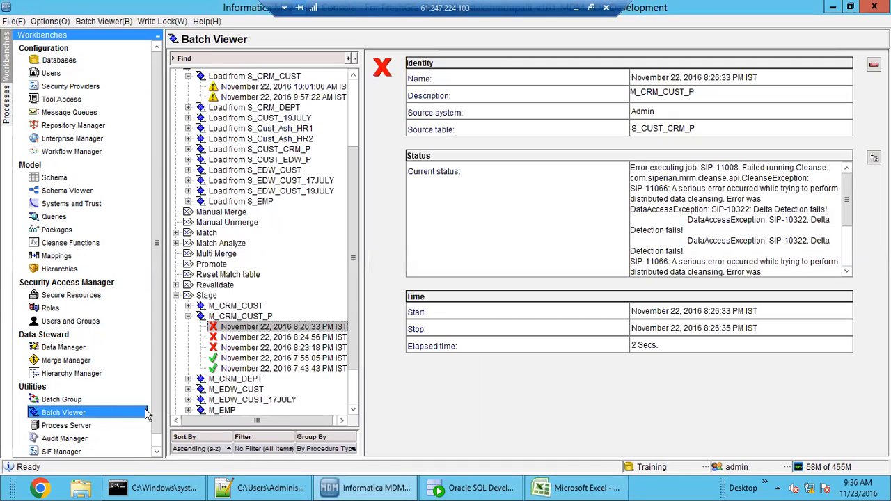
pyautogui.doubleClick(204, 295)
pyautogui.doubleClick(208, 170)
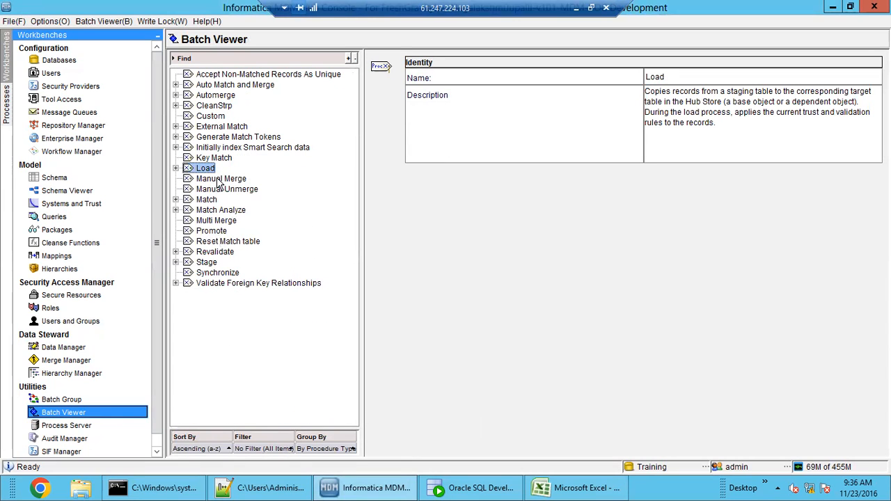
pyautogui.doubleClick(209, 201)
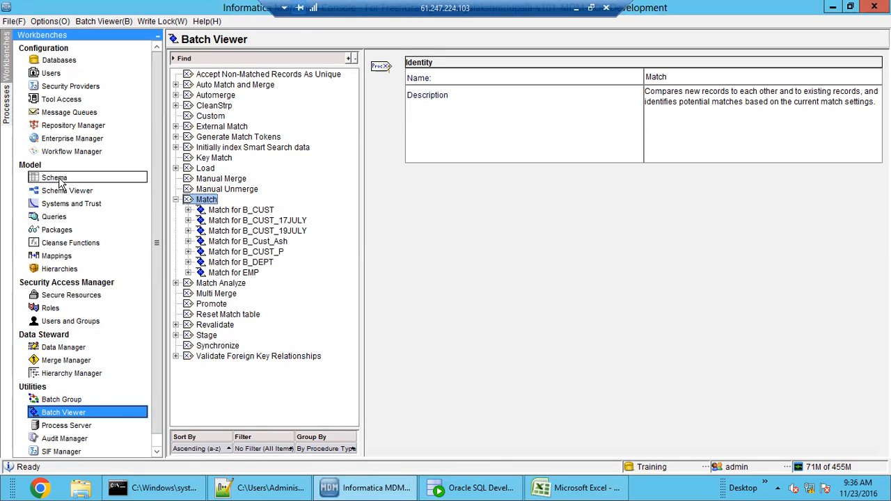
pyautogui.click(243, 212)
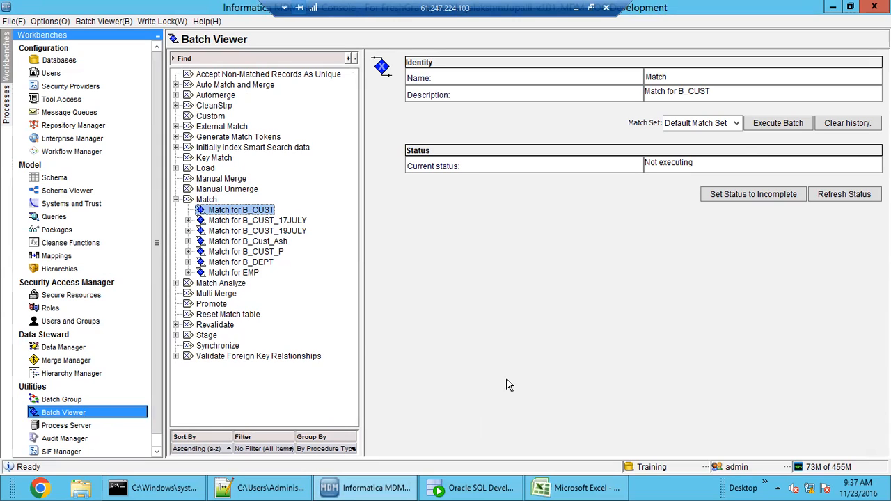
# Execute the B_CUST match batch job with the CUST_DETAILS match set.
pyautogui.click(734, 124)
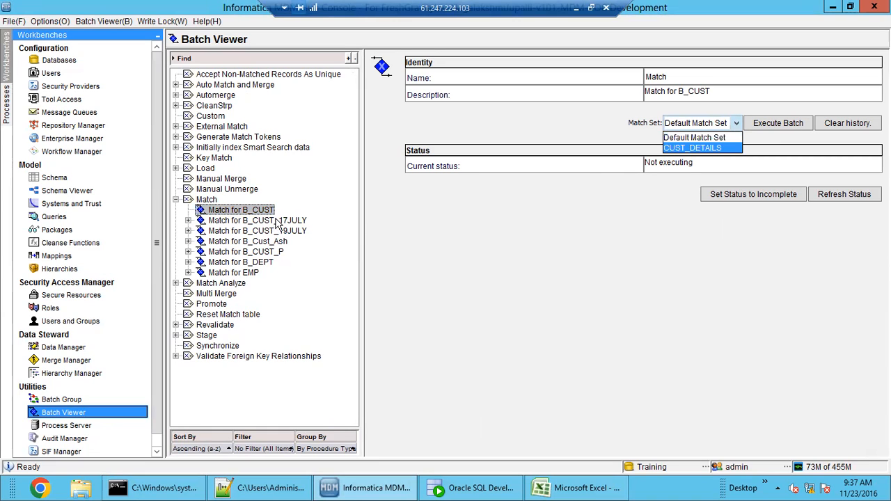
pyautogui.click(705, 148)
pyautogui.click(736, 123)
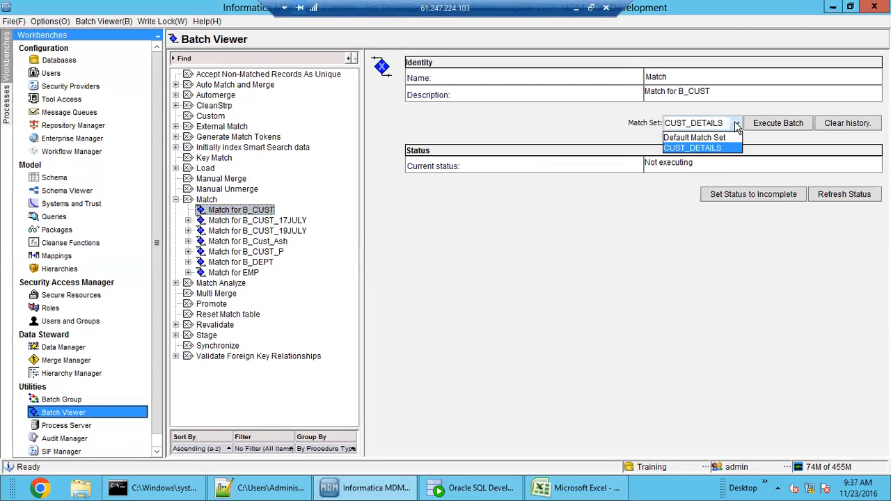
pyautogui.click(724, 147)
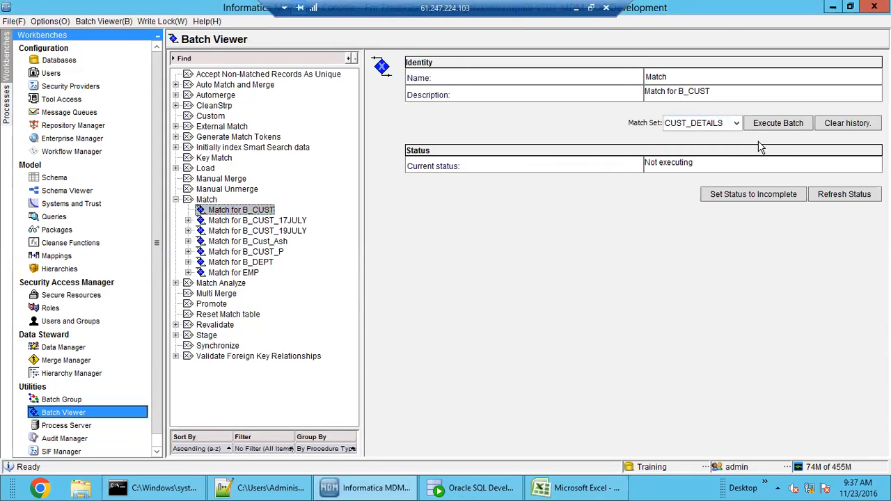
pyautogui.click(772, 124)
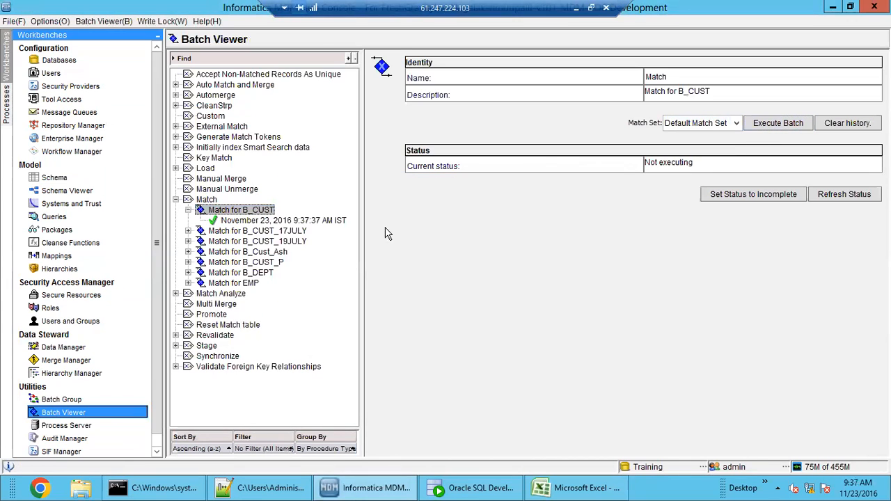
# Examine the B_CUST match run's metrics for matched records, tokenized records, and records queued for automerge and manual merge.
pyautogui.click(301, 231)
pyautogui.click(299, 221)
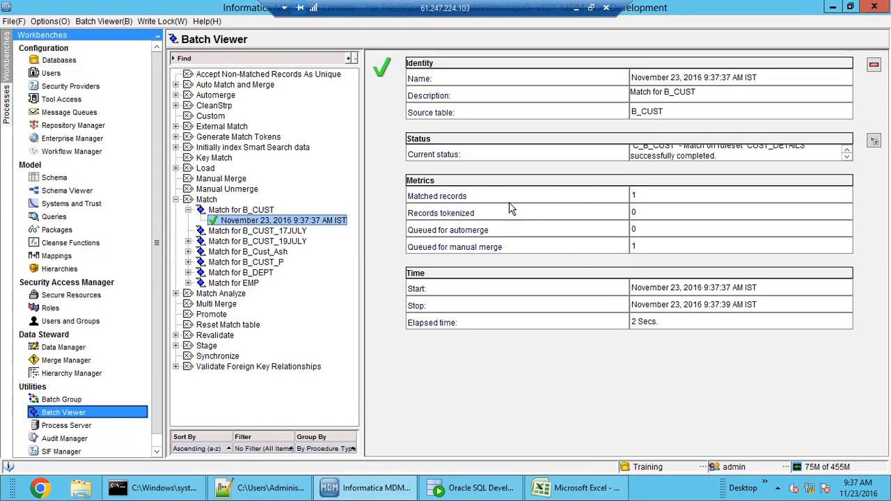
pyautogui.doubleClick(634, 195)
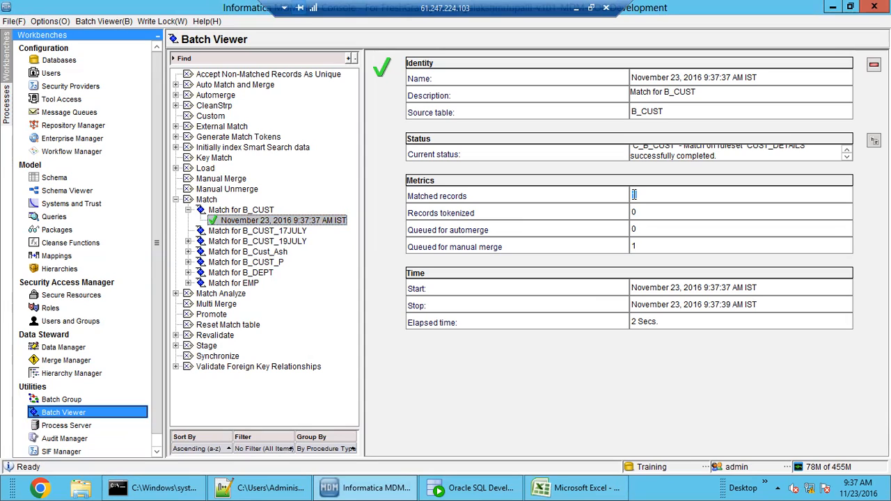
pyautogui.doubleClick(633, 212)
pyautogui.doubleClick(633, 229)
pyautogui.doubleClick(634, 195)
pyautogui.doubleClick(634, 230)
pyautogui.click(630, 230)
pyautogui.moveTo(645, 227); pyautogui.dragTo(626, 231)
pyautogui.moveTo(659, 246); pyautogui.dragTo(608, 248)
pyautogui.moveTo(647, 197); pyautogui.dragTo(624, 196)
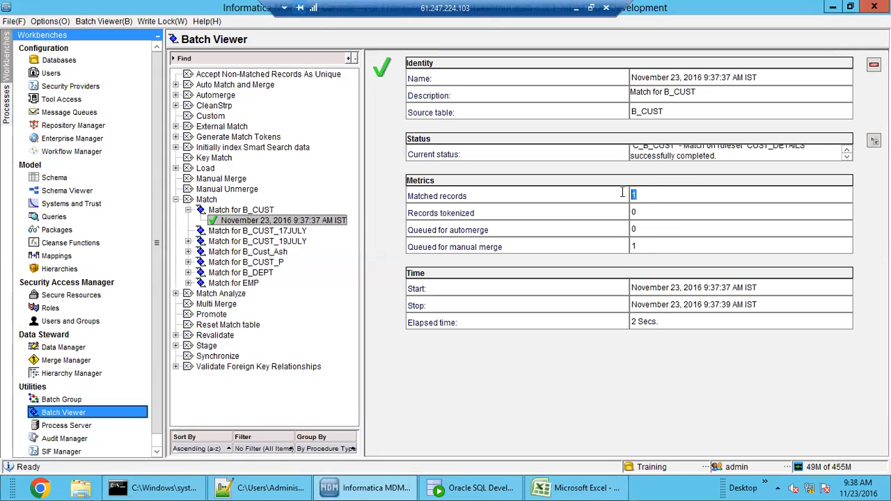
pyautogui.moveTo(654, 245); pyautogui.dragTo(618, 249)
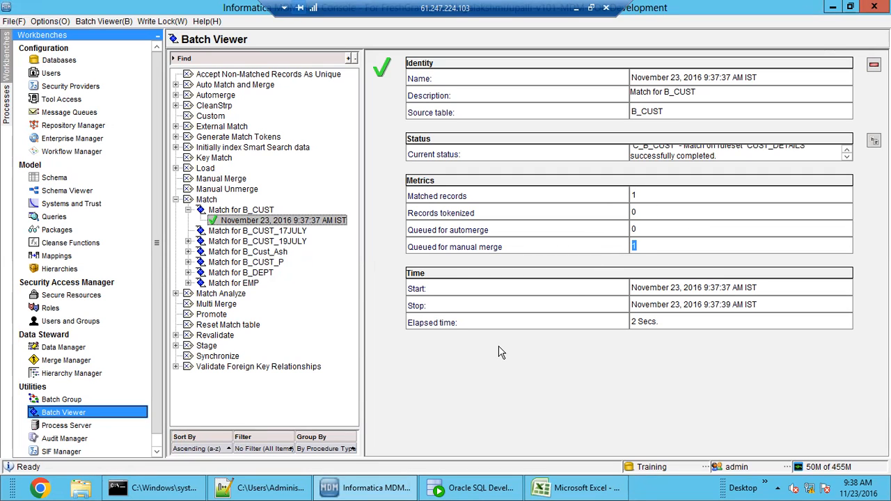
# Switch to the daily class-MDM.sql notes in Notepad++ and read the CONSOLIDATION_IND codes for new, matching and merging records.
pyautogui.click(271, 489)
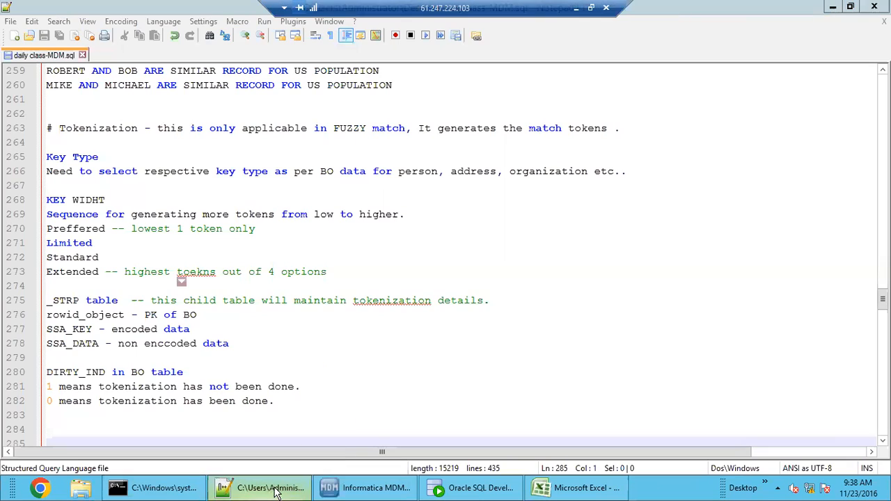
pyautogui.click(166, 428)
pyautogui.scroll(-1, 165, 428)
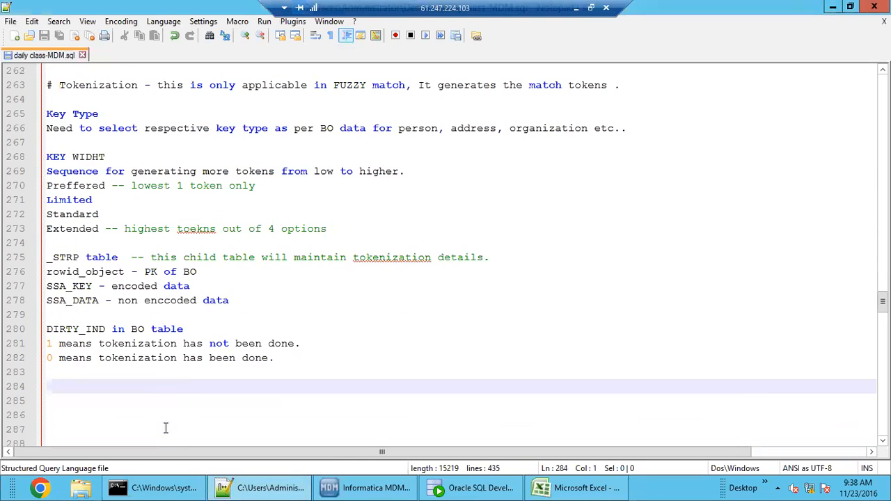
pyautogui.scroll(3, 166, 429)
pyautogui.scroll(-3, 166, 429)
pyautogui.scroll(20, 87, 379)
pyautogui.scroll(14, 87, 379)
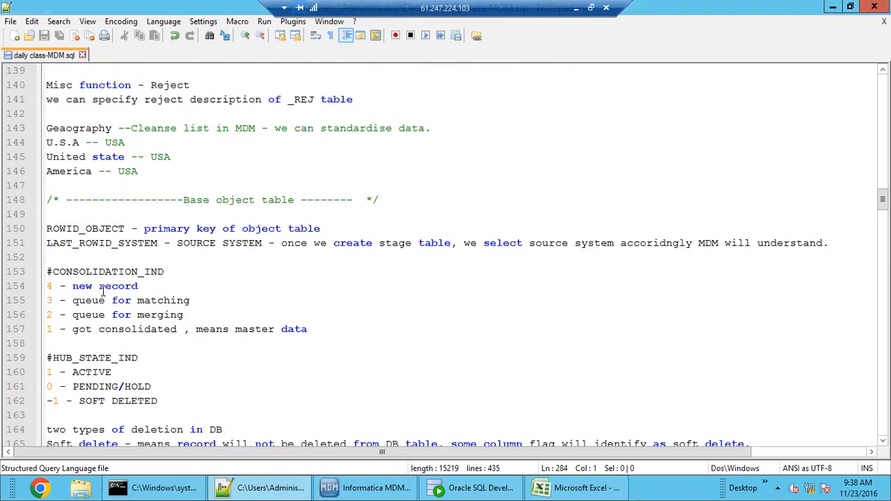
pyautogui.click(50, 286)
pyautogui.moveTo(52, 285); pyautogui.dragTo(165, 288)
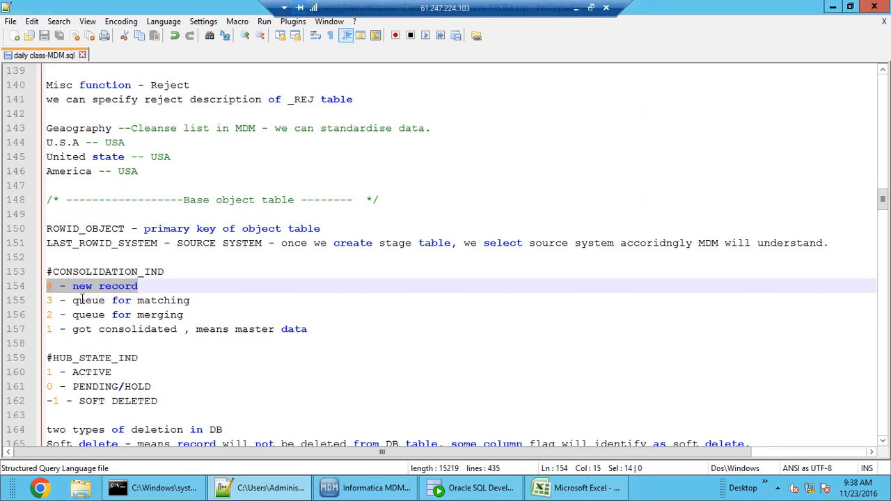
pyautogui.doubleClick(83, 300)
pyautogui.doubleClick(170, 300)
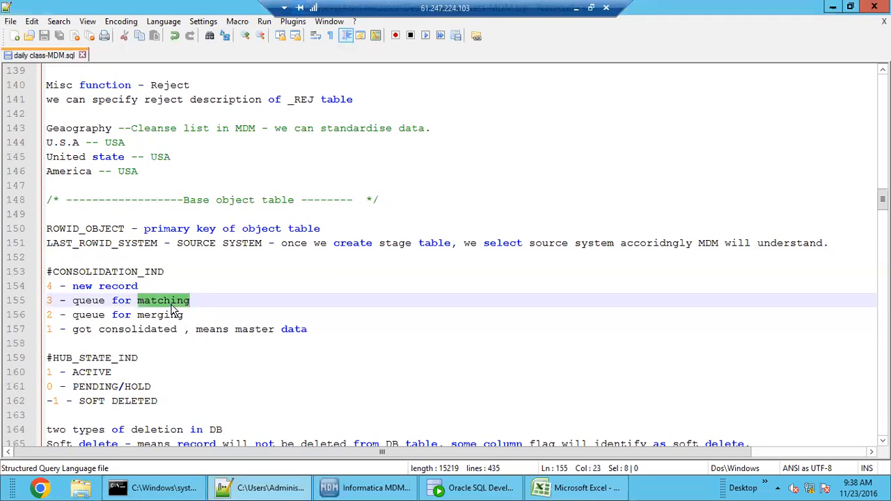
pyautogui.moveTo(69, 300); pyautogui.dragTo(190, 300)
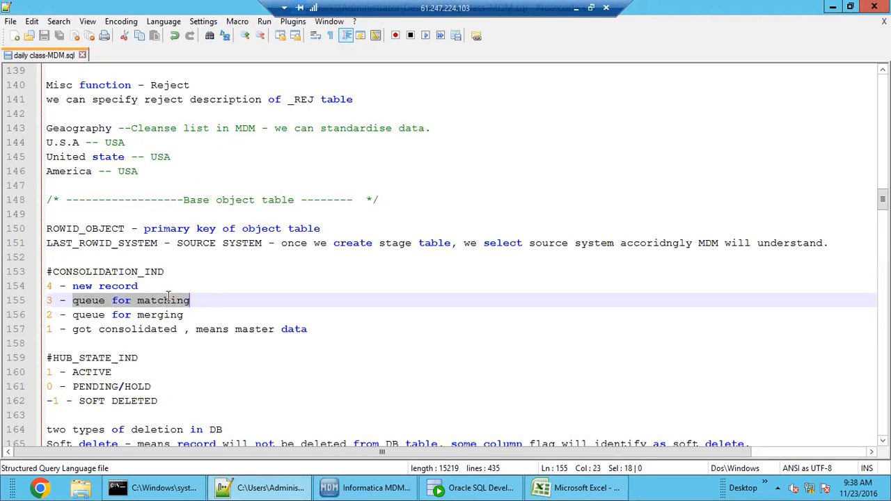
pyautogui.doubleClick(167, 300)
pyautogui.moveTo(199, 299); pyautogui.dragTo(186, 316)
pyautogui.doubleClick(159, 314)
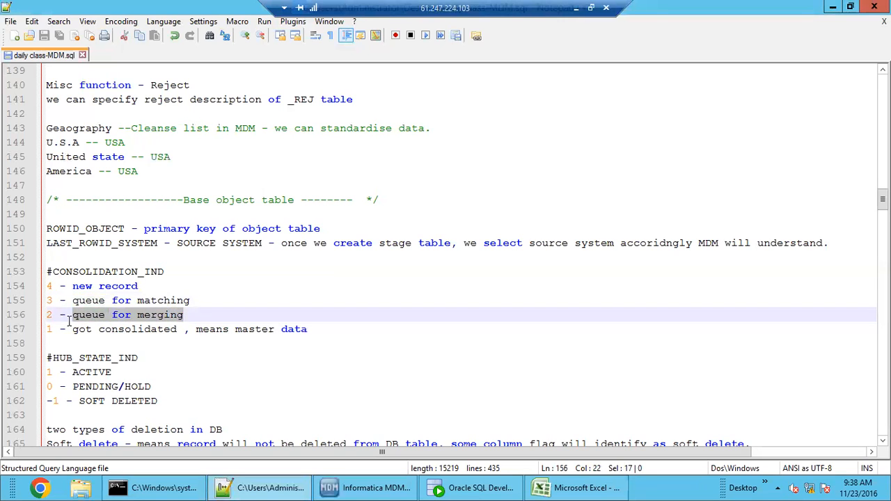
# Trace the CONSOLIDATION_IND sequence in the notes, focusing on code 4 for new records and code 3 for the matching queue.
pyautogui.click(50, 314)
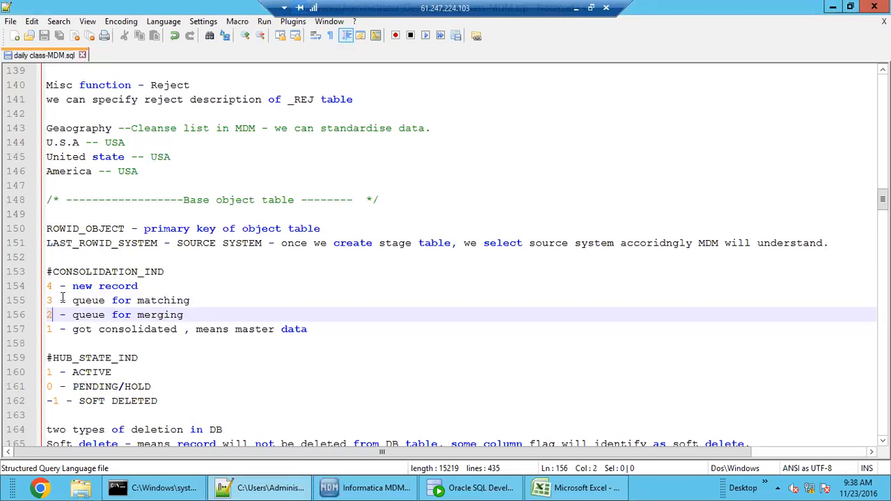
pyautogui.press('Up')
pyautogui.press('Up')
pyautogui.press('Down')
pyautogui.press('Down')
pyautogui.moveTo(67, 286); pyautogui.dragTo(141, 286)
pyautogui.click(151, 286)
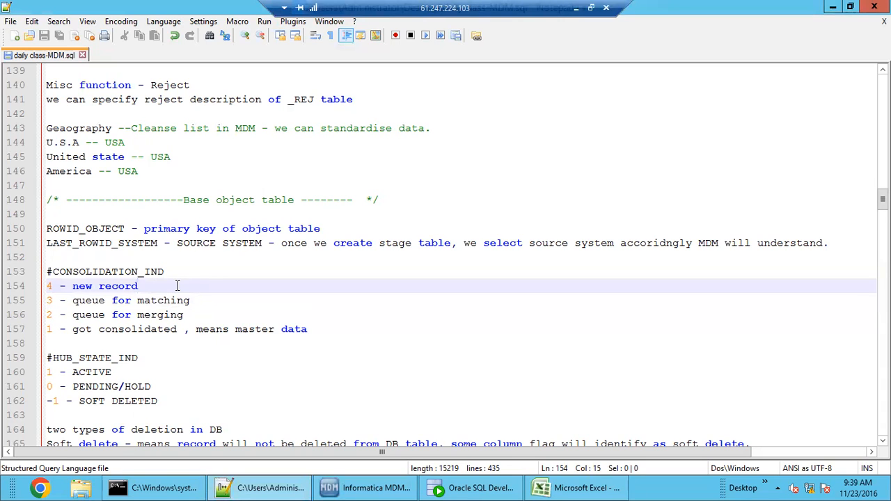
pyautogui.moveTo(56, 300); pyautogui.dragTo(47, 300)
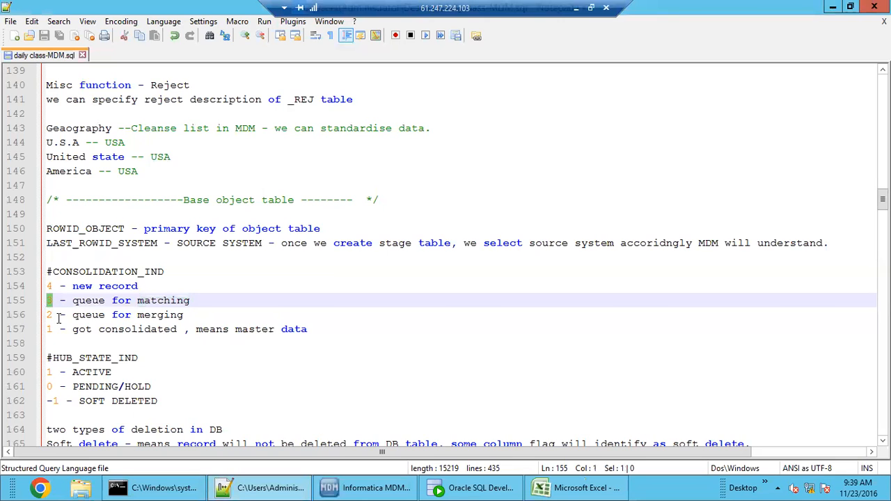
pyautogui.click(58, 300)
pyautogui.moveTo(58, 300); pyautogui.dragTo(46, 300)
pyautogui.moveTo(139, 286); pyautogui.dragTo(47, 287)
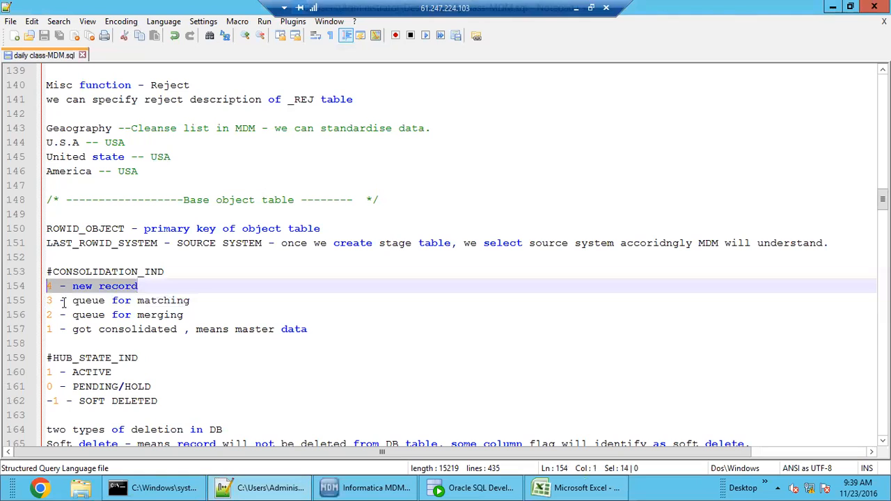
pyautogui.click(55, 300)
pyautogui.moveTo(59, 300); pyautogui.dragTo(44, 302)
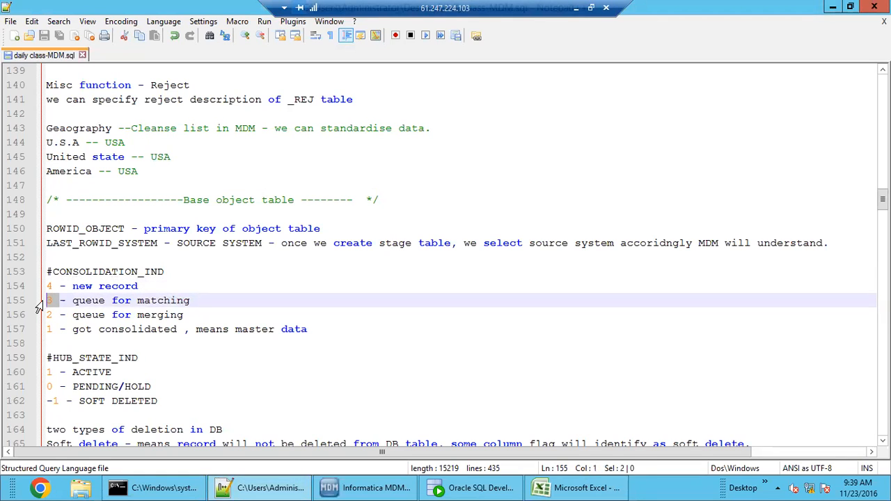
pyautogui.moveTo(132, 304); pyautogui.dragTo(184, 302)
# Check the match run's metrics in the MDM Hub Console against CONSOLIDATION_IND codes 4, 3 and 2 in the Notepad++ notes.
pyautogui.click(359, 489)
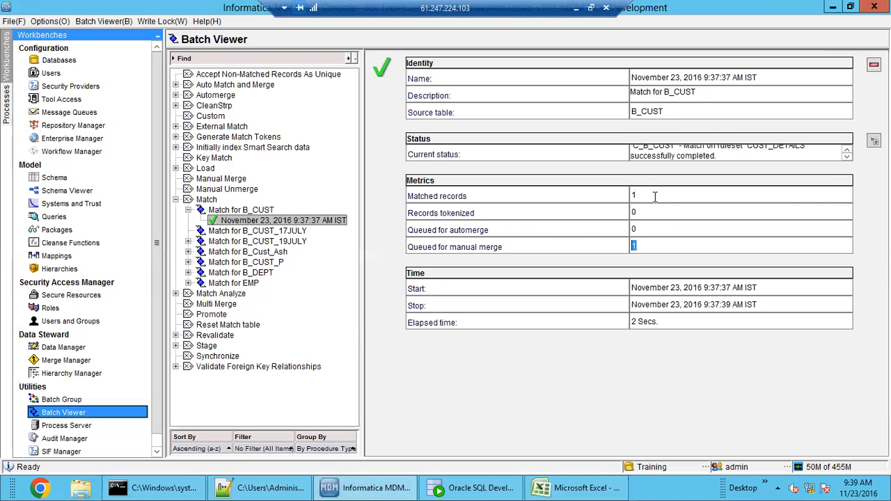
pyautogui.click(411, 487)
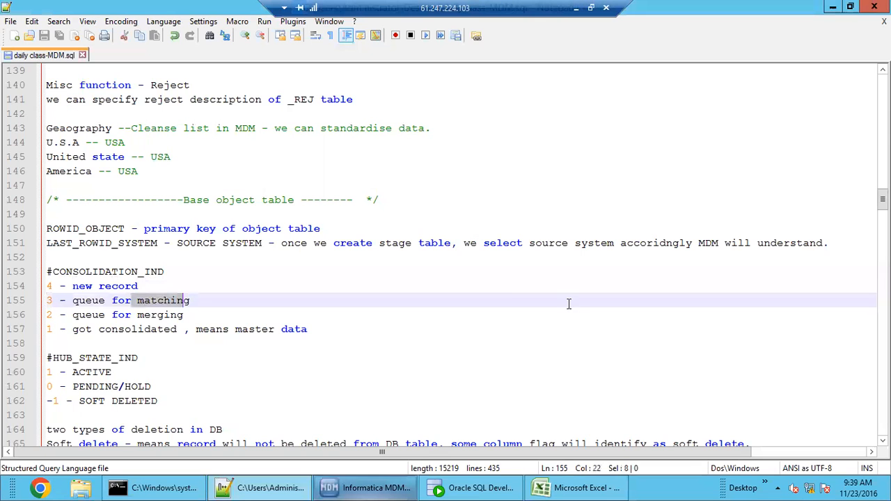
pyautogui.click(58, 286)
pyautogui.click(52, 300)
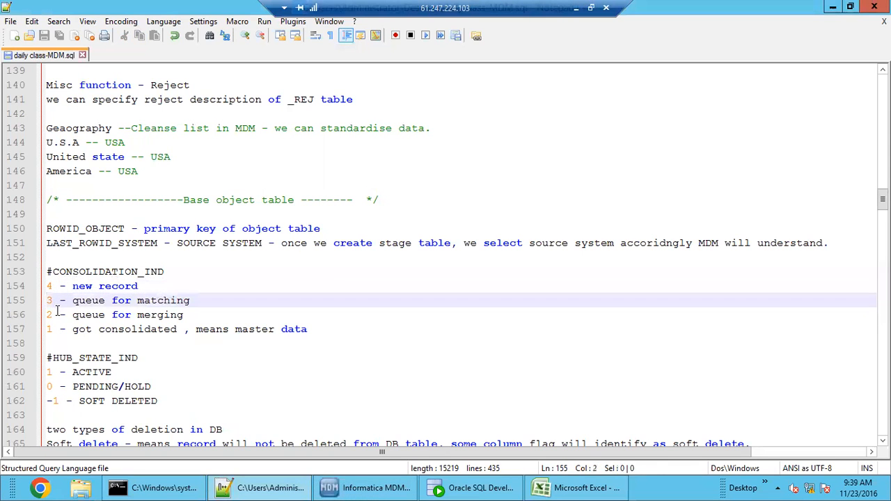
pyautogui.click(57, 313)
pyautogui.moveTo(52, 314); pyautogui.dragTo(46, 315)
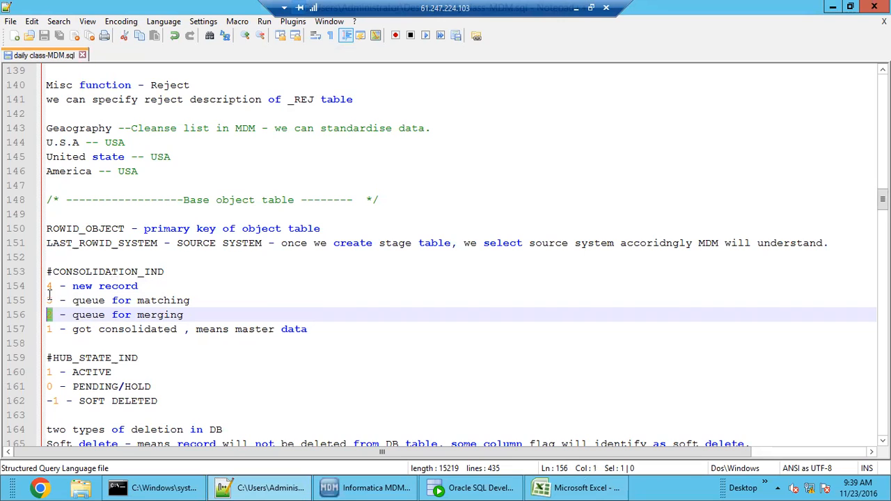
pyautogui.tripleClick(162, 304)
pyautogui.click(54, 314)
pyautogui.doubleClick(160, 316)
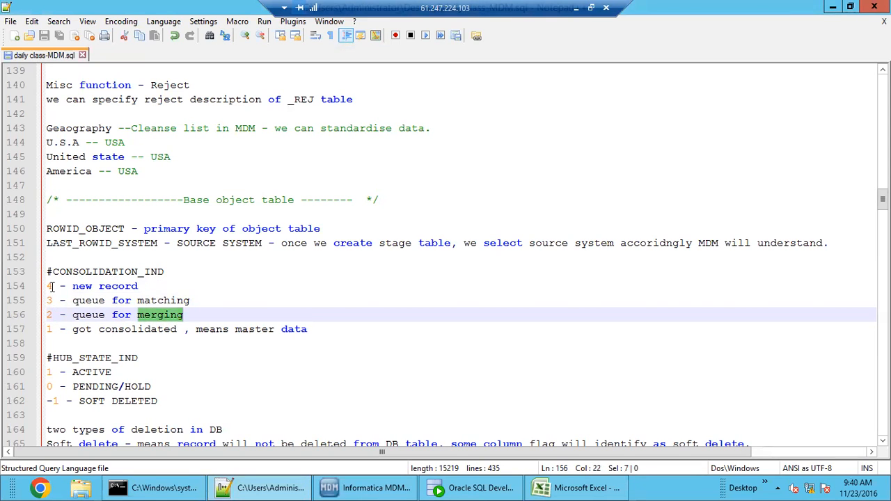
pyautogui.click(55, 315)
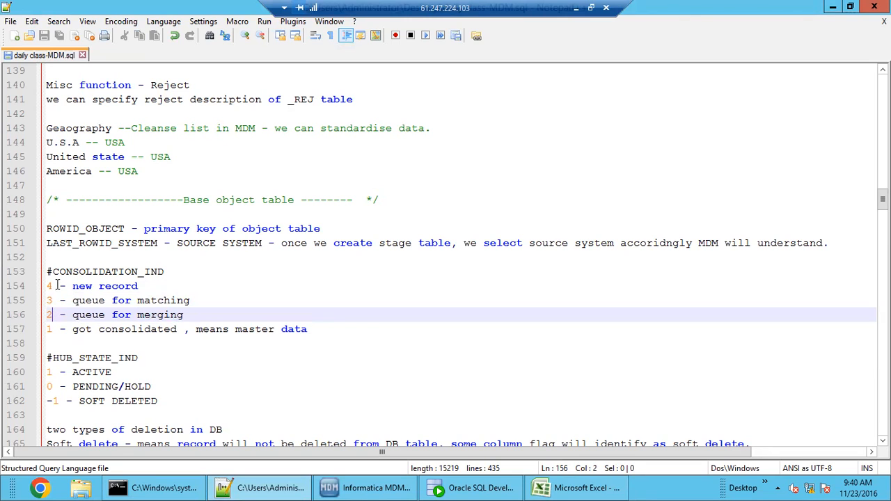
pyautogui.click(57, 286)
pyautogui.click(54, 314)
pyautogui.click(57, 286)
pyautogui.click(56, 299)
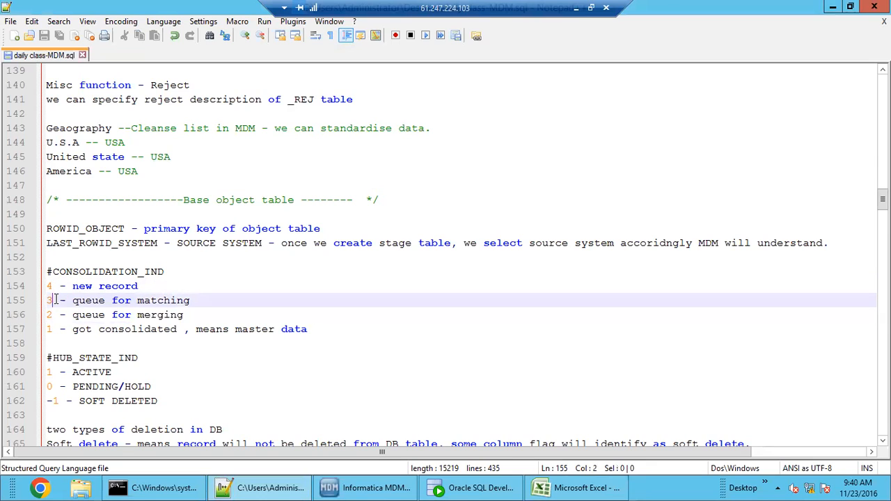
pyautogui.tripleClick(144, 305)
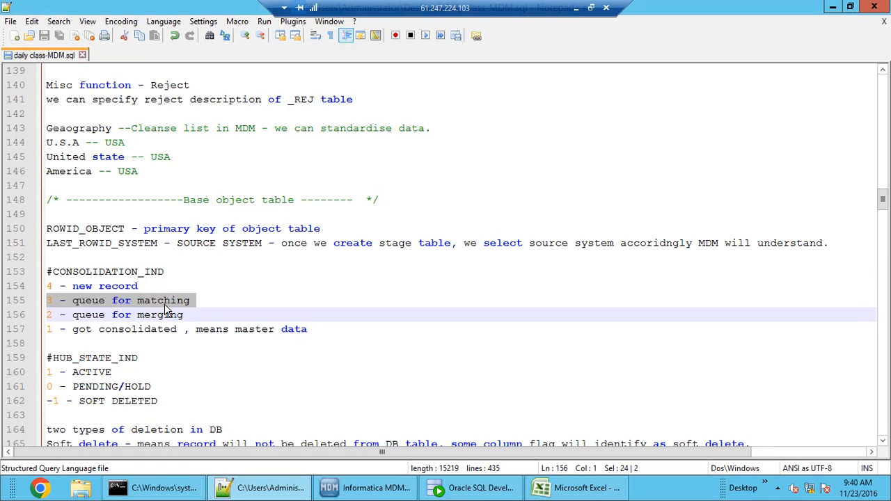
# Review the four CONSOLIDATION_IND codes and their meanings in the base object table notes.
pyautogui.click(50, 286)
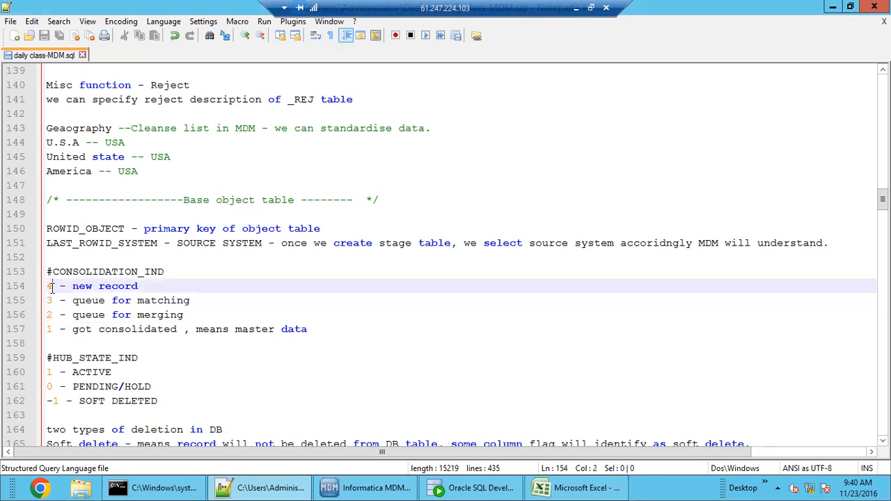
pyautogui.click(52, 301)
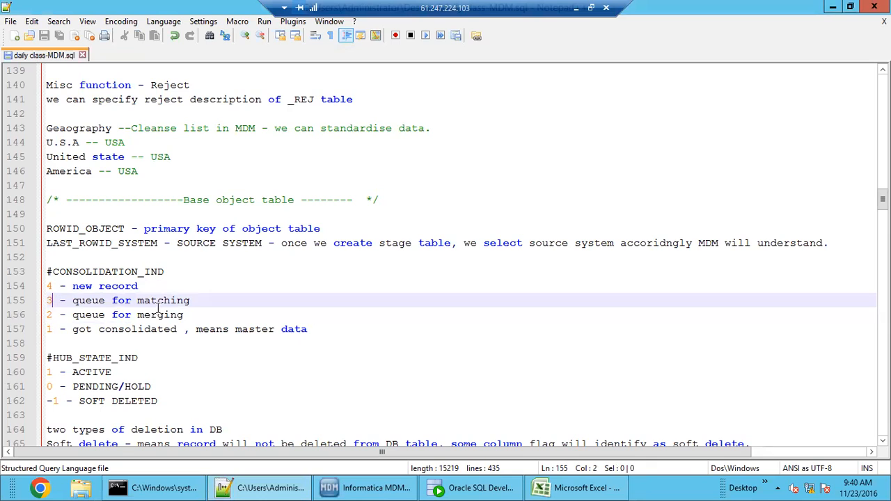
pyautogui.tripleClick(166, 303)
pyautogui.click(52, 300)
pyautogui.press('Down')
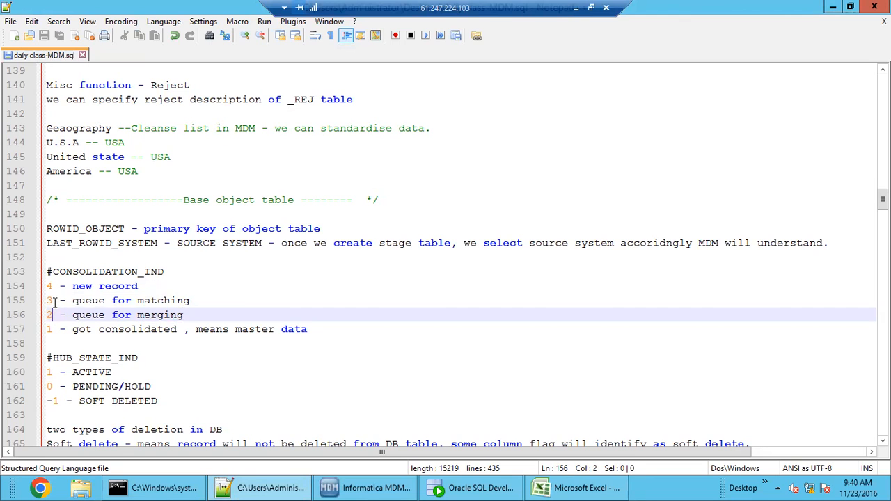
pyautogui.click(56, 286)
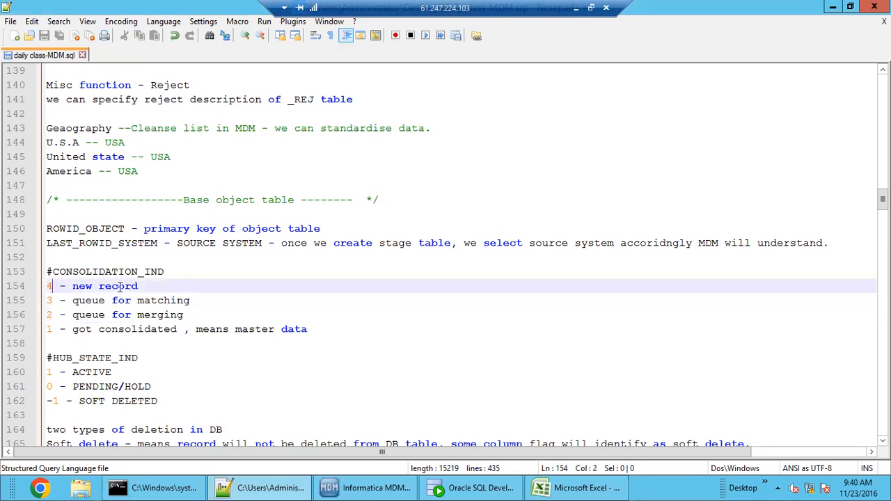
pyautogui.click(57, 316)
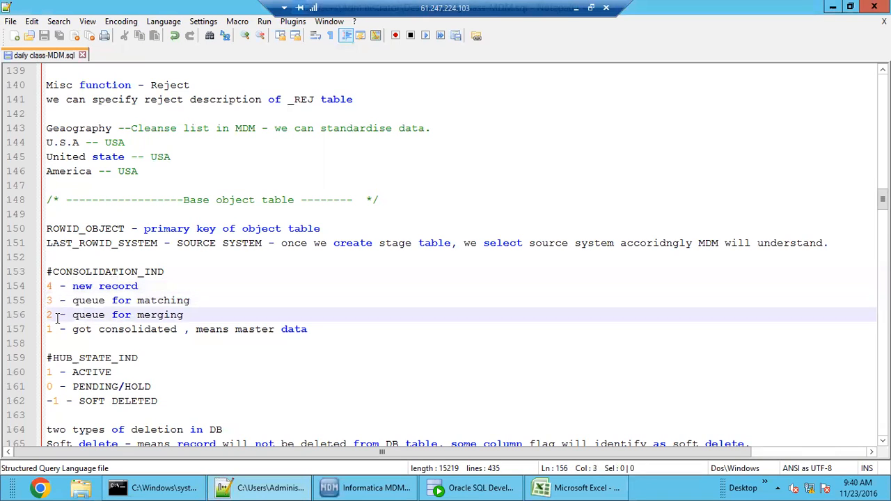
pyautogui.moveTo(58, 316); pyautogui.dragTo(46, 316)
pyautogui.click(54, 287)
pyautogui.click(55, 301)
pyautogui.click(56, 314)
pyautogui.click(58, 330)
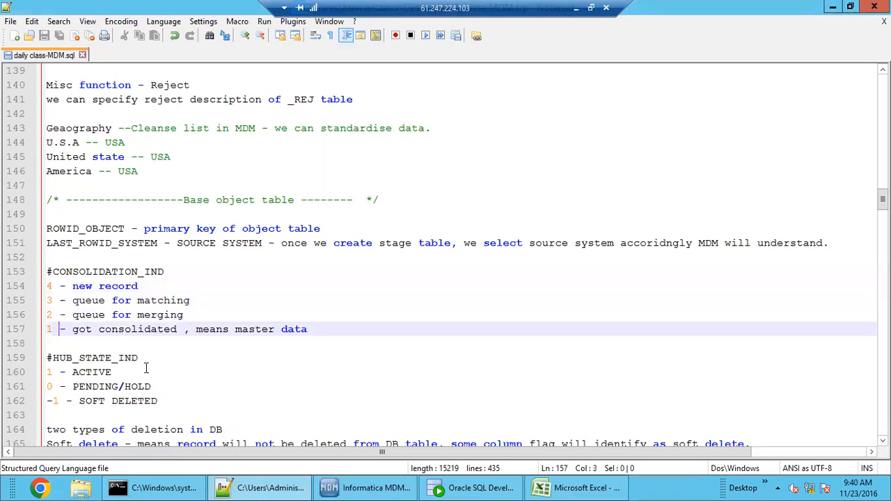
# Switch to the Informatica MDM console, open Data Manager and reload the B_CUST records.
pyautogui.click(357, 492)
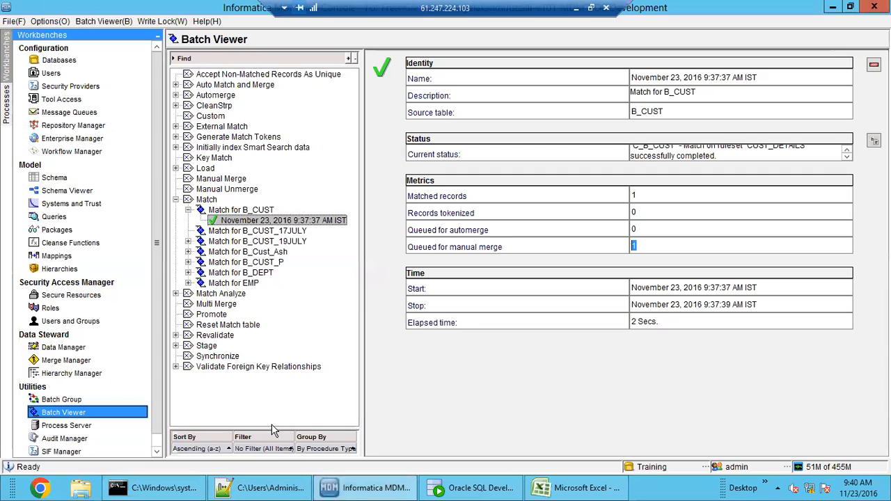
pyautogui.click(70, 348)
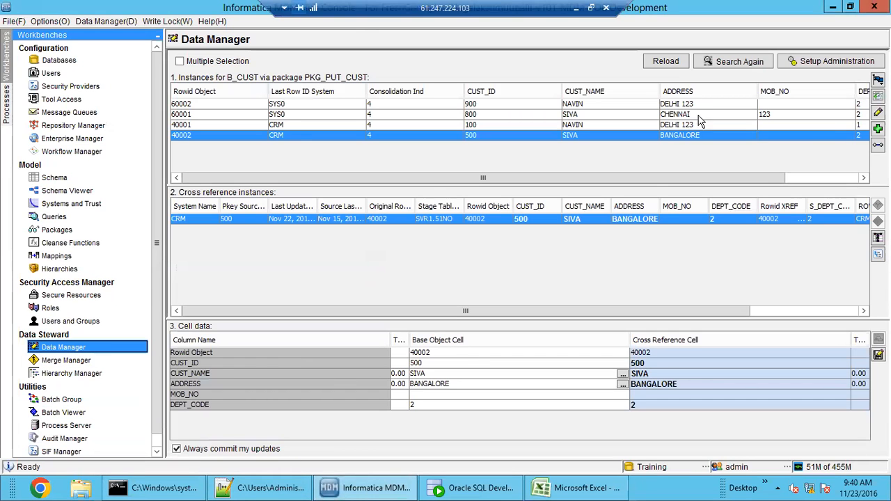
pyautogui.click(666, 62)
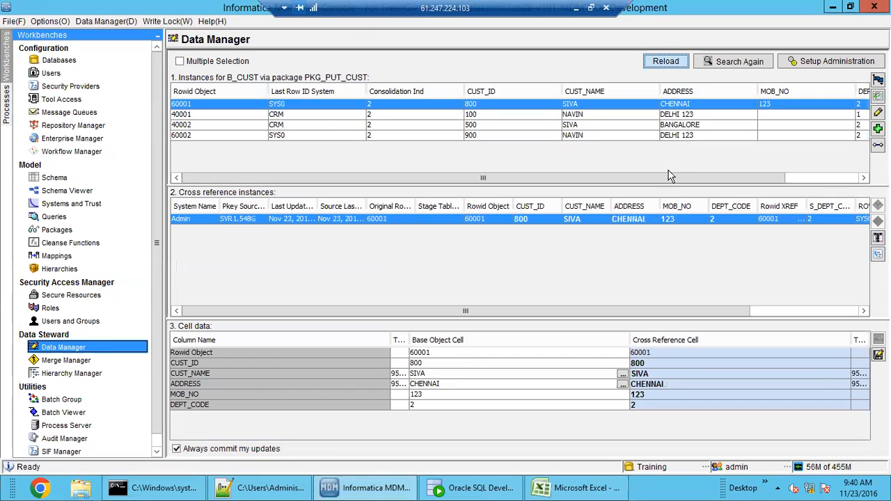
# Compare the DEPT_CODE values of the B_CUST records.
pyautogui.moveTo(670, 182); pyautogui.dragTo(769, 178)
pyautogui.click(788, 125)
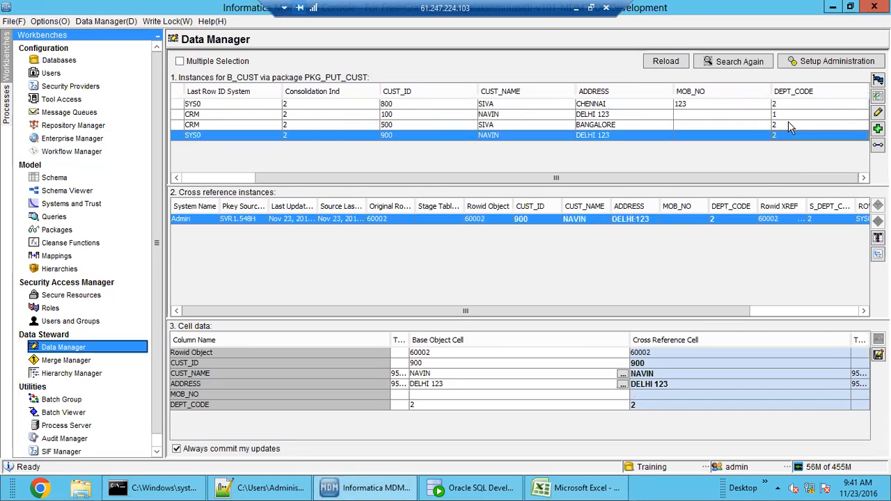
pyautogui.click(788, 104)
pyautogui.click(785, 125)
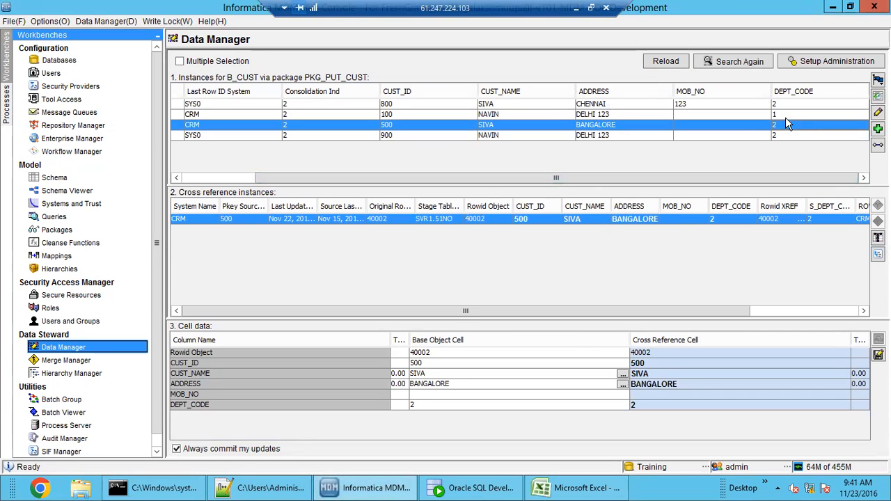
pyautogui.click(789, 105)
pyautogui.click(784, 125)
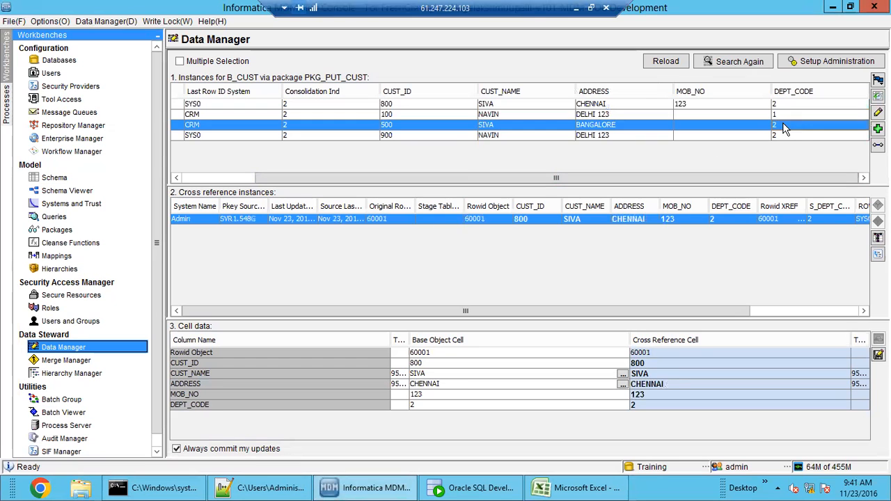
pyautogui.click(785, 136)
pyautogui.click(785, 124)
pyautogui.click(786, 104)
pyautogui.click(786, 126)
pyautogui.click(786, 135)
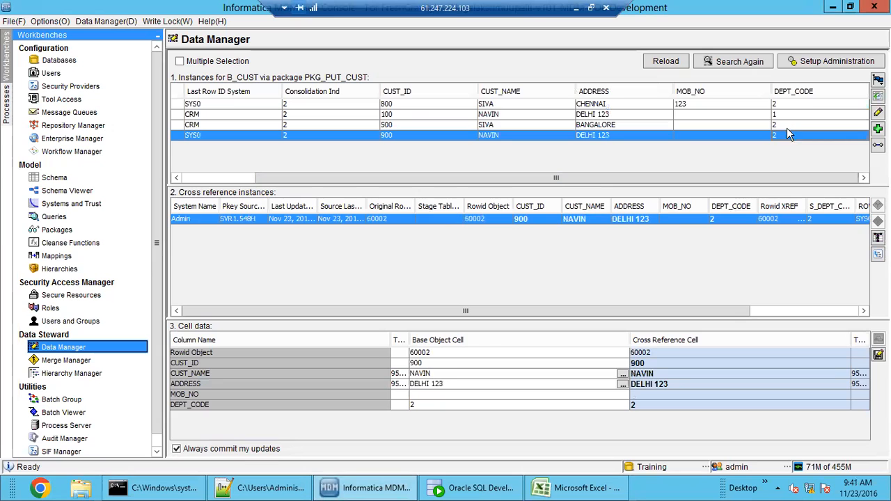
pyautogui.click(787, 125)
# Check the meaning of consolidation code 2 in the Notepad++ notes, then return to the Informatica MDM console.
pyautogui.click(261, 488)
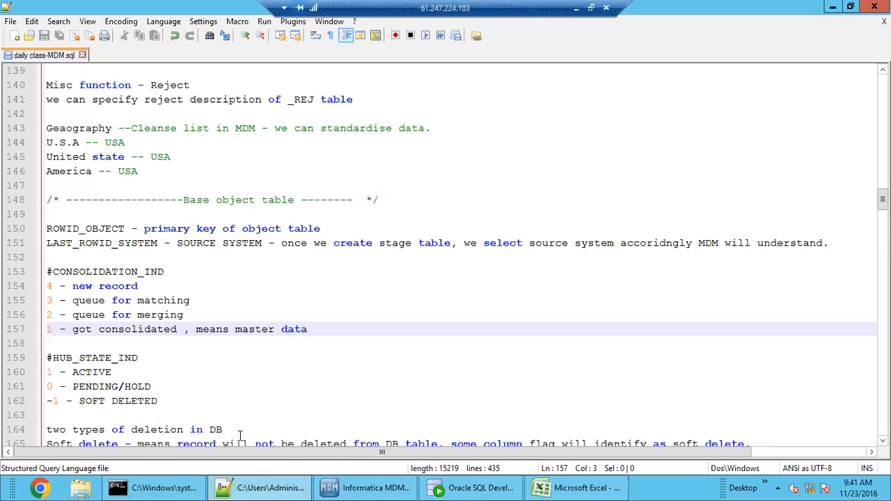
pyautogui.moveTo(183, 315); pyautogui.dragTo(39, 311)
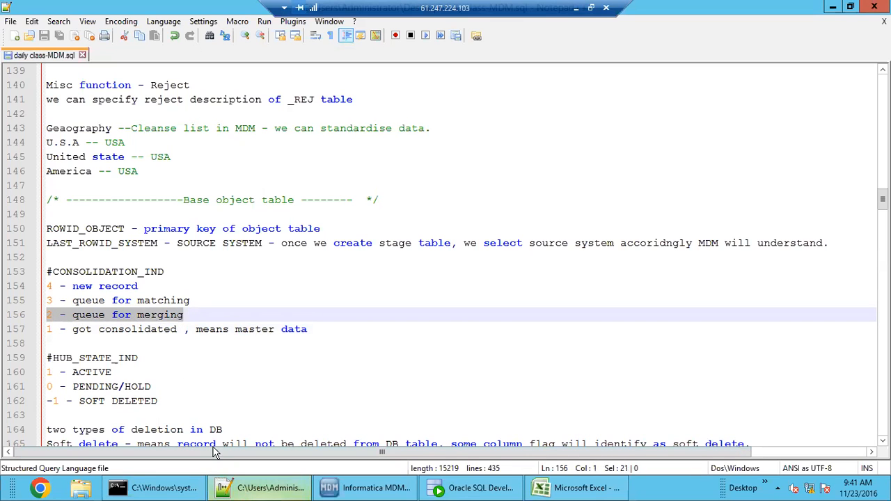
pyautogui.click(103, 329)
pyautogui.click(242, 491)
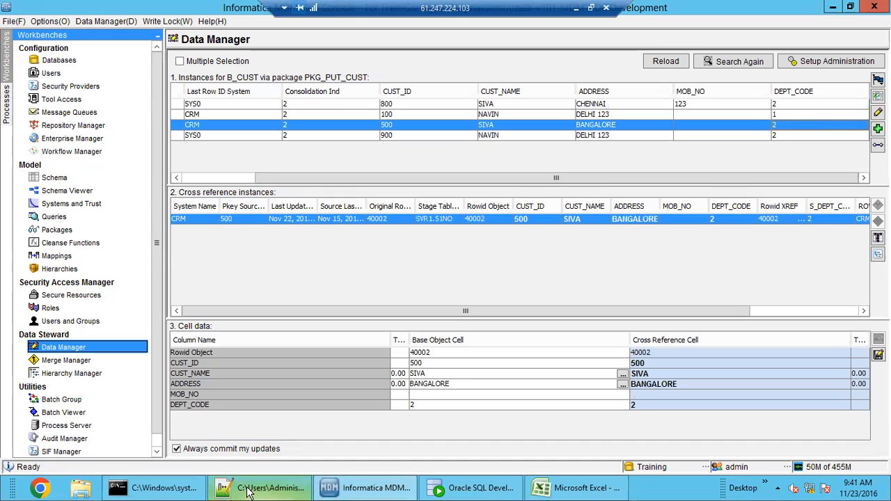
# Refresh the B_CUST record list and check its columns from Rowid Object onward.
pyautogui.click(702, 117)
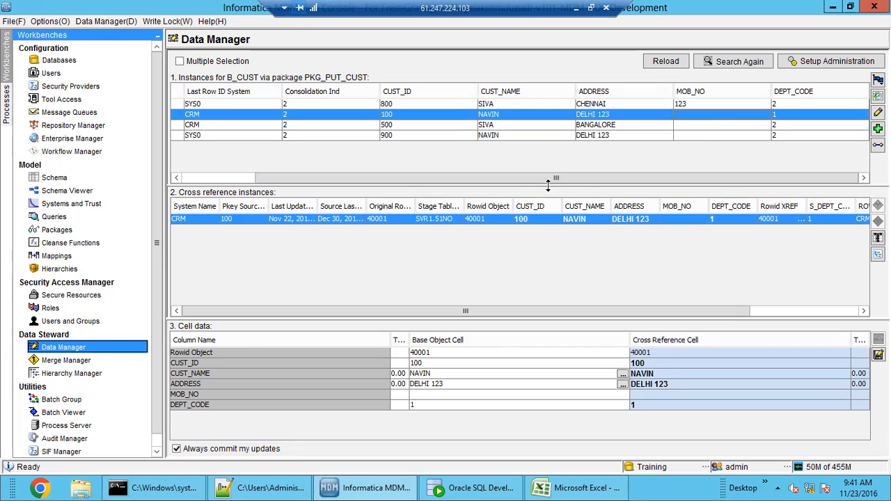
pyautogui.moveTo(453, 179); pyautogui.dragTo(266, 195)
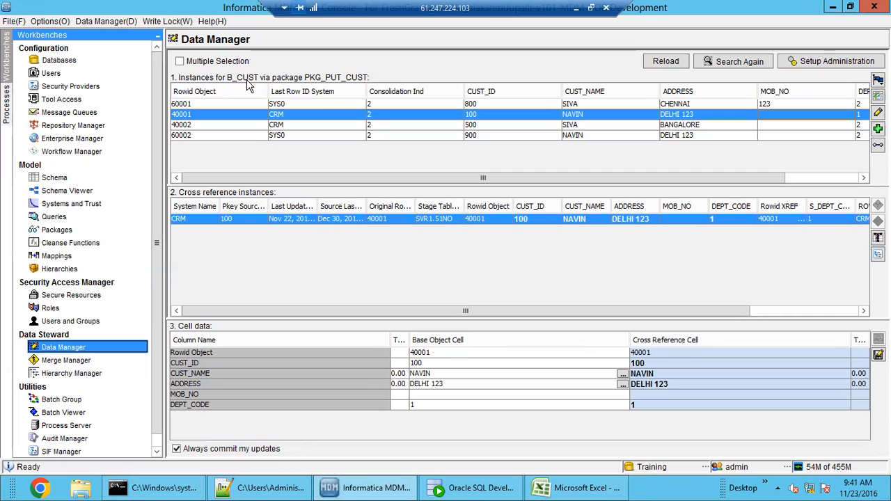
pyautogui.click(662, 63)
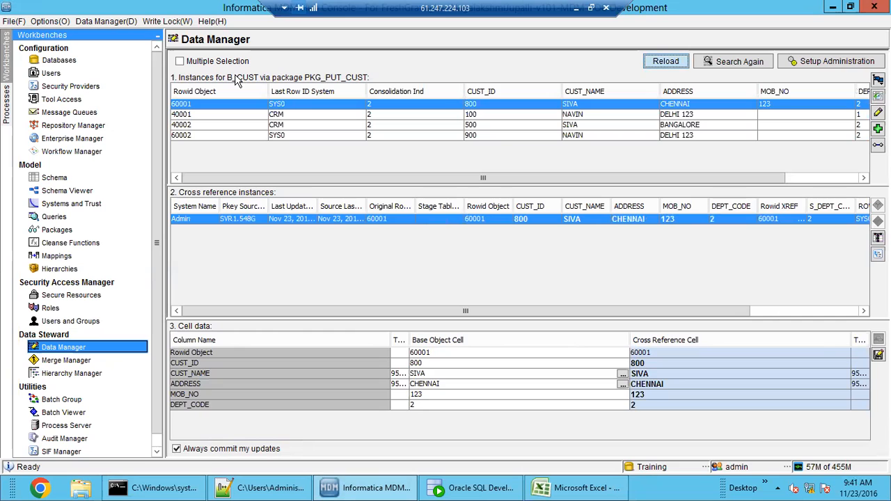
pyautogui.moveTo(612, 179); pyautogui.dragTo(484, 171)
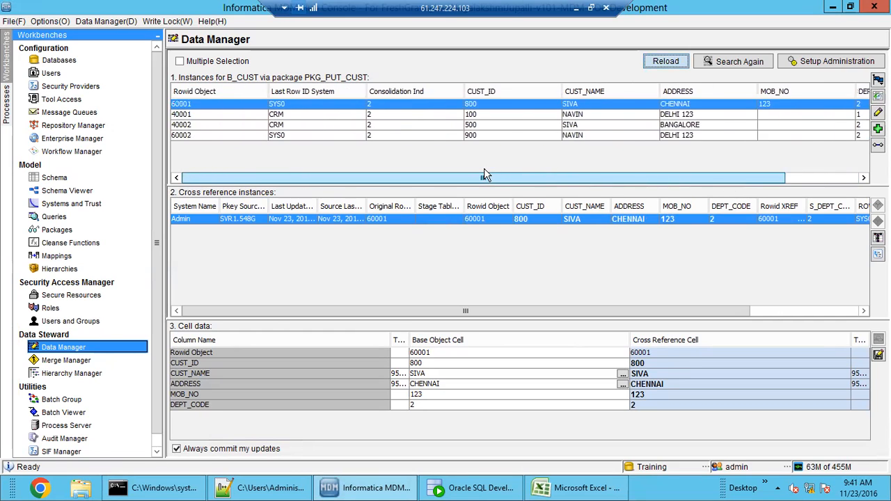
# Examine the Consolidation Ind value of each B_CUST record together with its cross-reference data.
pyautogui.click(399, 132)
pyautogui.click(400, 116)
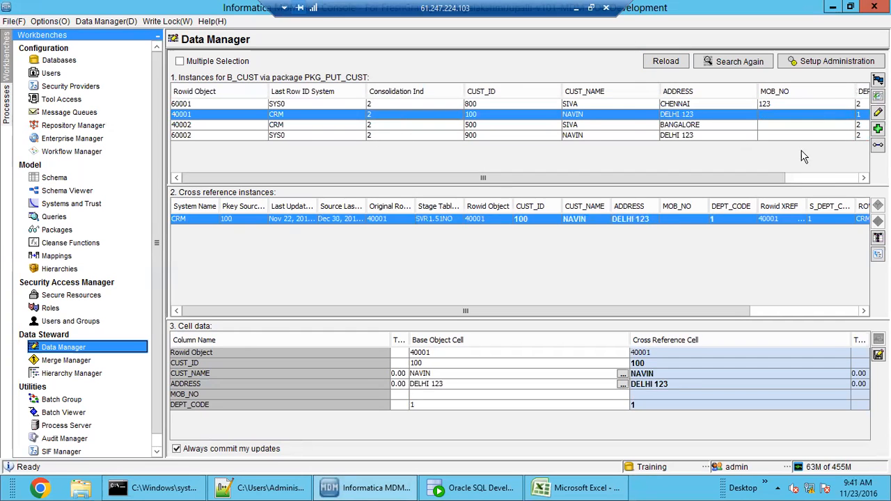
pyautogui.moveTo(761, 178)
pyautogui.mouseDown()
pyautogui.moveTo(791, 180)
pyautogui.moveTo(761, 180)
pyautogui.mouseUp()
pyautogui.click(387, 128)
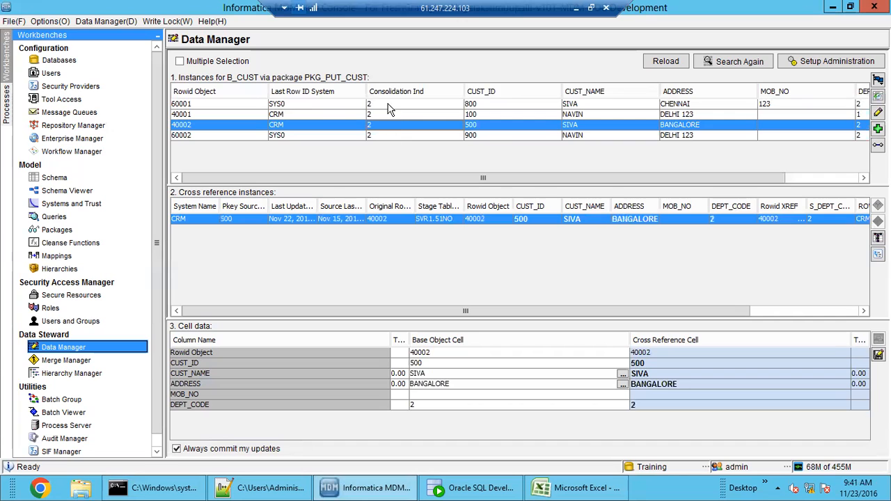
pyautogui.click(391, 105)
pyautogui.press('Down')
pyautogui.click(394, 128)
pyautogui.press('Down')
pyautogui.press('Up')
pyautogui.click(396, 117)
pyautogui.press('Up')
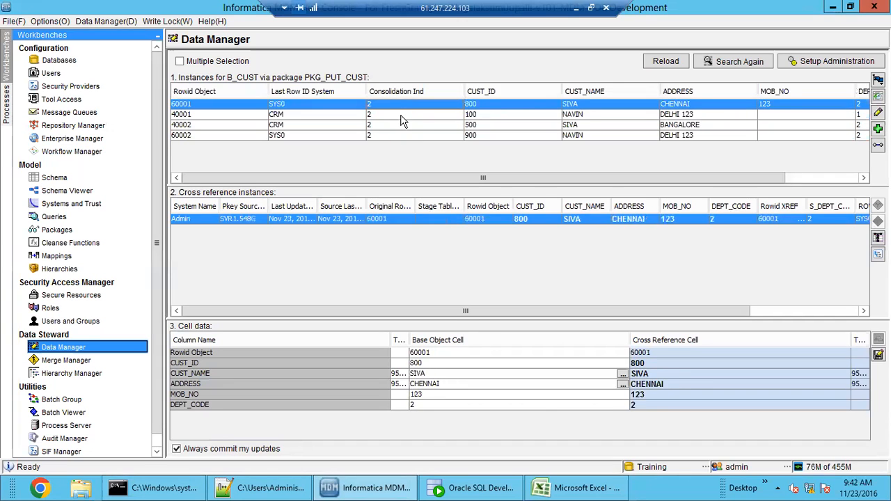
pyautogui.click(400, 117)
pyautogui.click(405, 128)
pyautogui.click(398, 136)
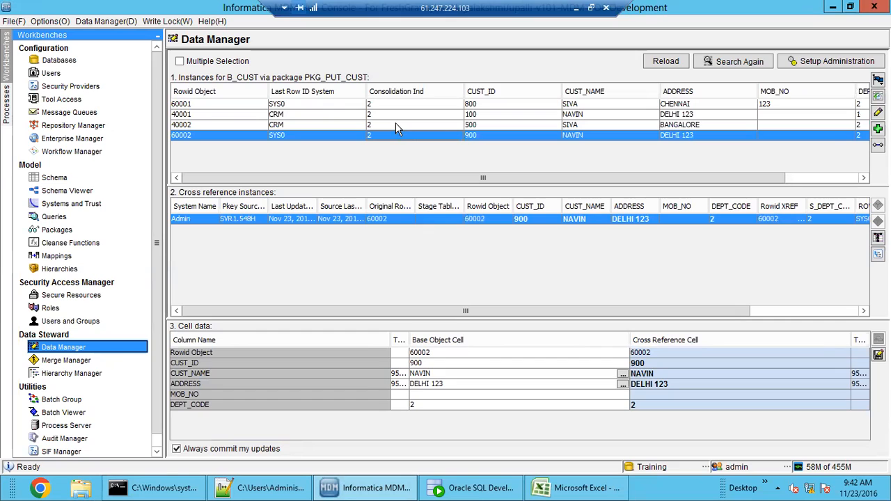
pyautogui.click(395, 124)
pyautogui.click(391, 113)
pyautogui.press('Up')
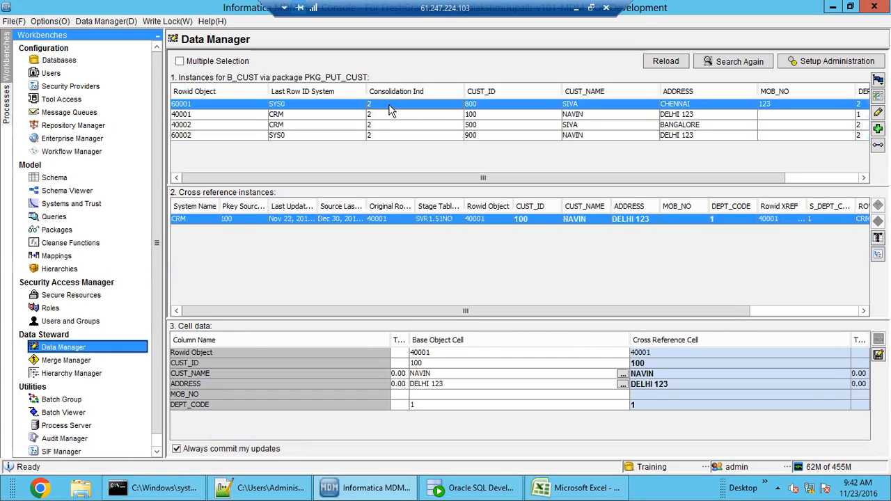
pyautogui.press('Down')
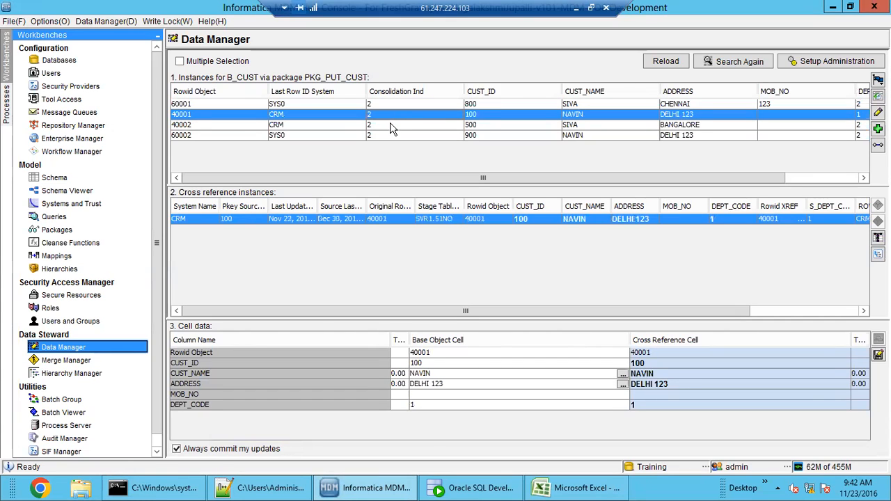
pyautogui.click(390, 125)
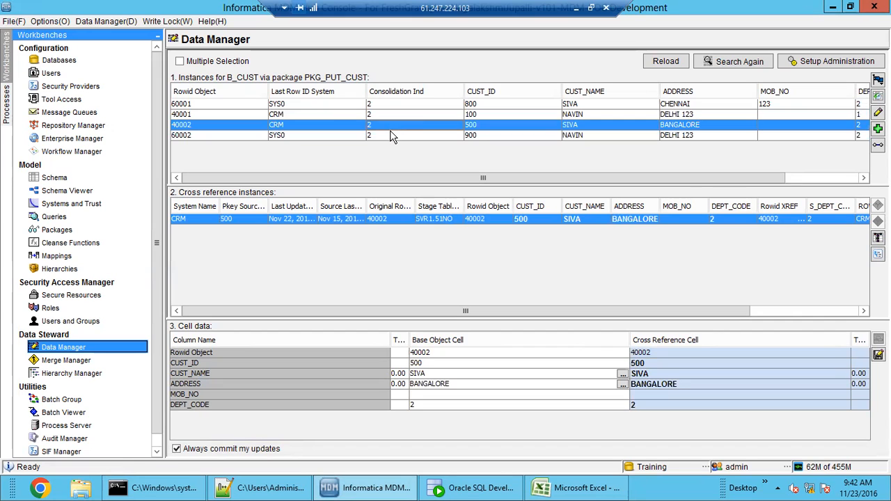
pyautogui.click(391, 135)
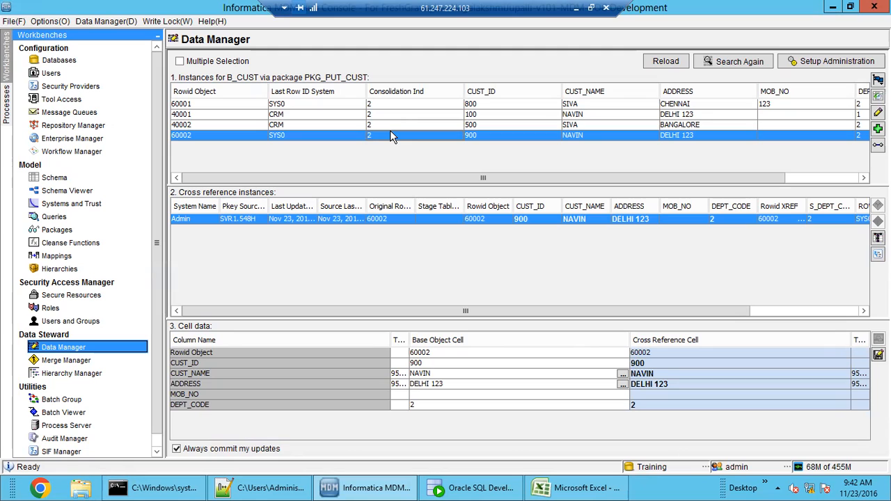
pyautogui.click(383, 122)
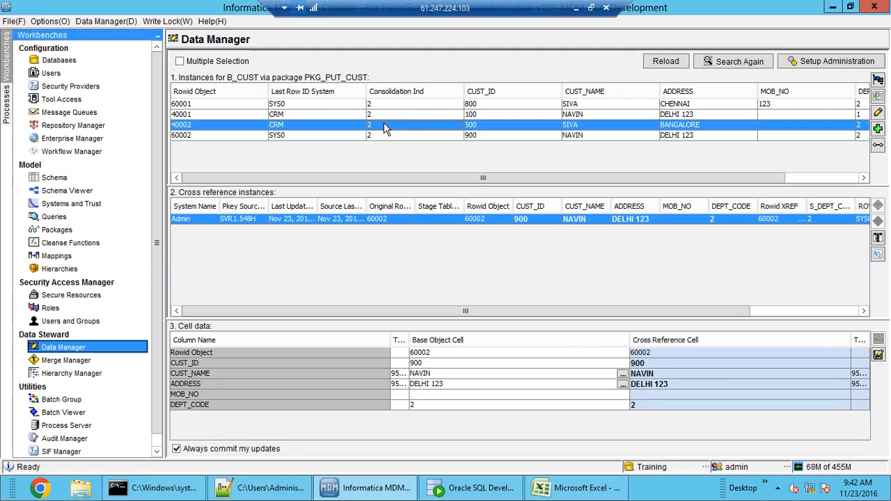
pyautogui.click(387, 114)
pyautogui.click(389, 103)
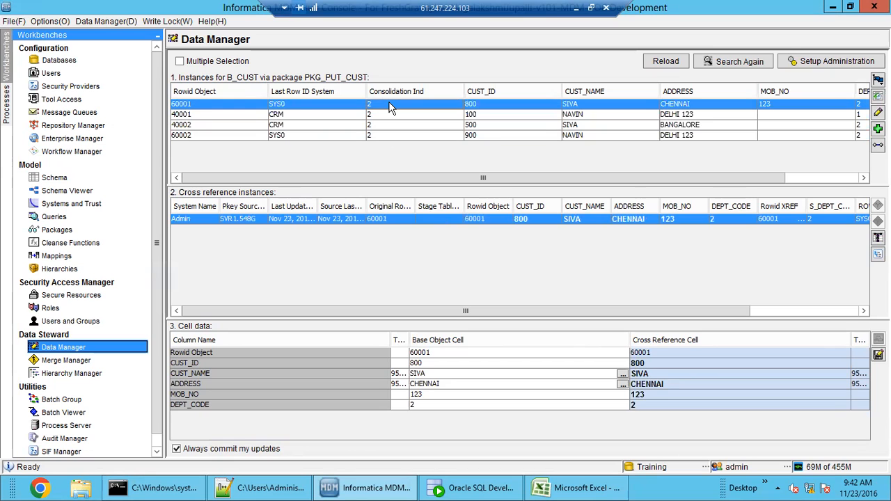
# In the Notepad++ notes, copy the #CONSOLIDATION_IND heading with its four codes and paste it below the DIRTY_IND explanation.
pyautogui.click(261, 487)
pyautogui.click(187, 372)
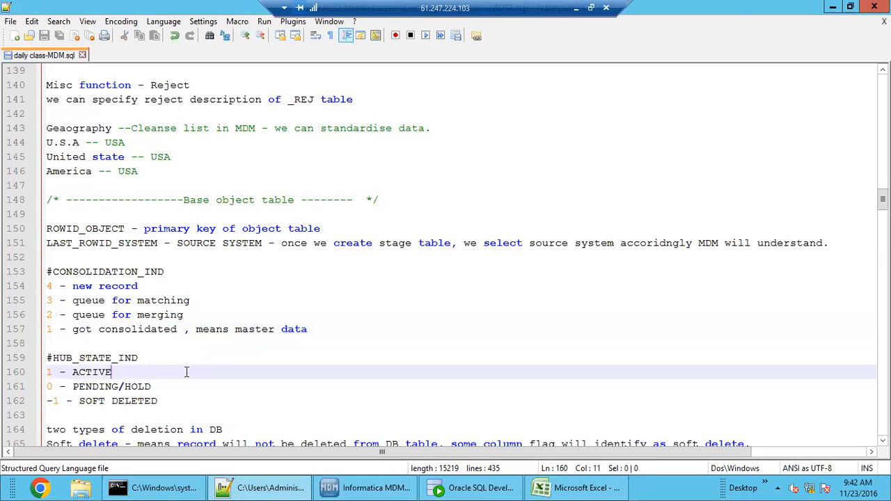
pyautogui.moveTo(48, 343); pyautogui.dragTo(38, 271)
pyautogui.hotkey('ctrl', 'c')
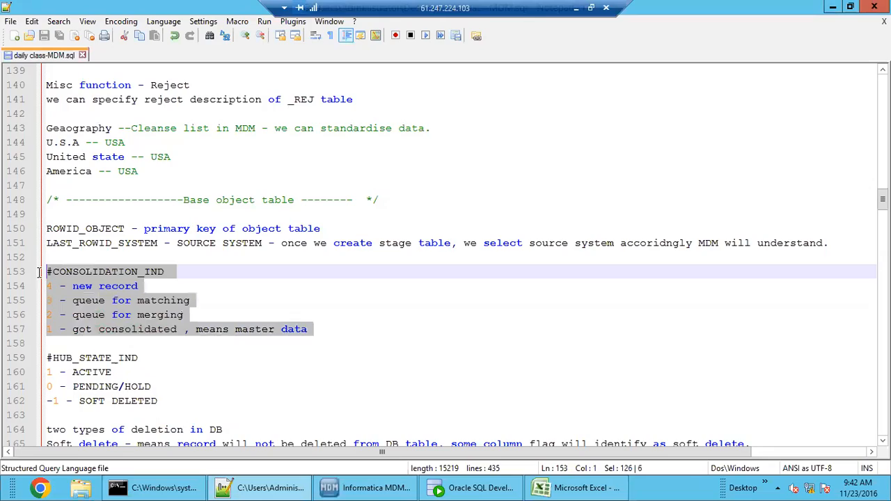
pyautogui.scroll(-20, 265, 381)
pyautogui.scroll(-20, 264, 381)
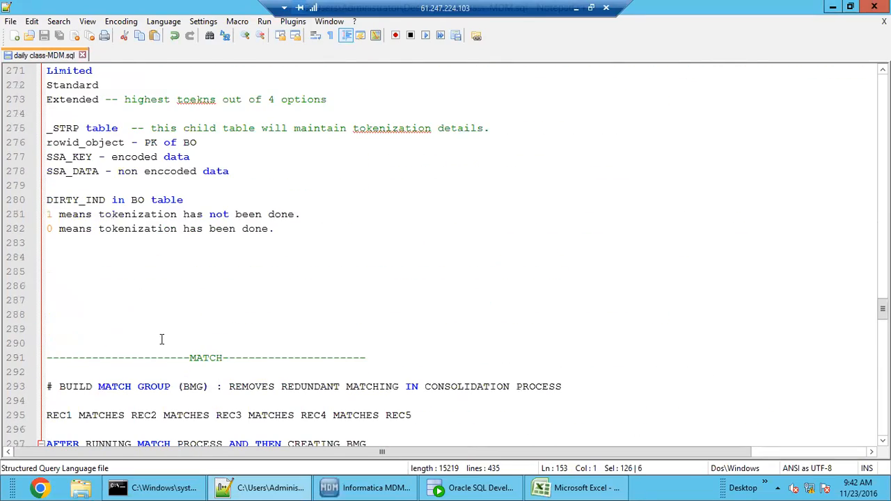
pyautogui.click(84, 255)
pyautogui.hotkey('ctrl', 'v')
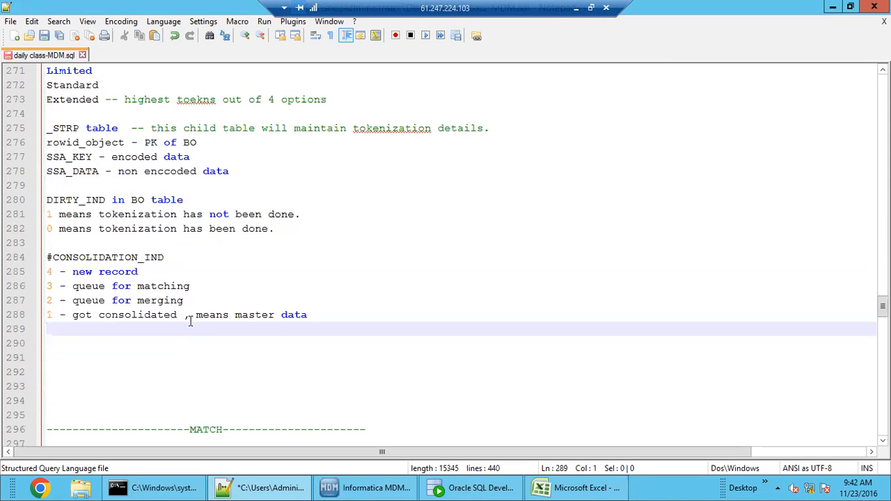
# Cut the #CONSOLIDATION_IND heading with its four codes from below the DIRTY_IND explanation.
pyautogui.scroll(2, 189, 321)
pyautogui.moveTo(67, 421); pyautogui.dragTo(43, 343)
pyautogui.hotkey('ctrl', 'c')
pyautogui.press('Delete')
pyautogui.scroll(4, 205, 332)
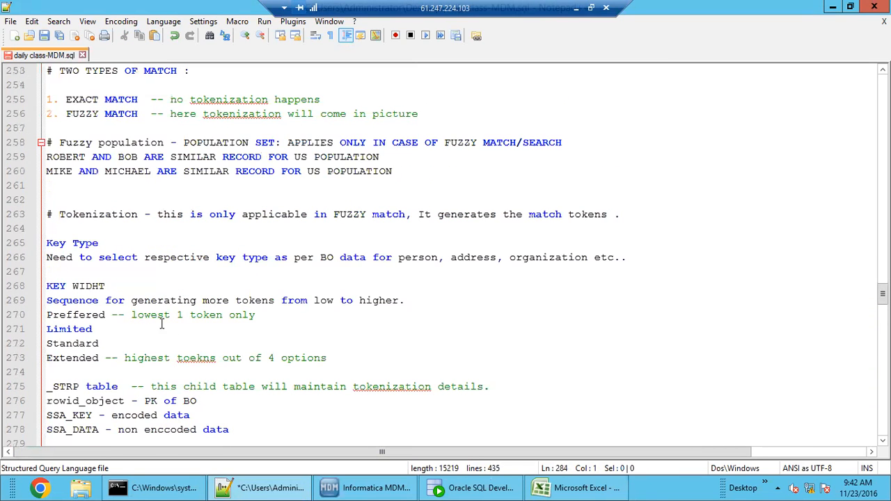
# Insert a block of blank lines between the Fuzzy population examples and the # Tokenization heading.
pyautogui.scroll(-3, 116, 371)
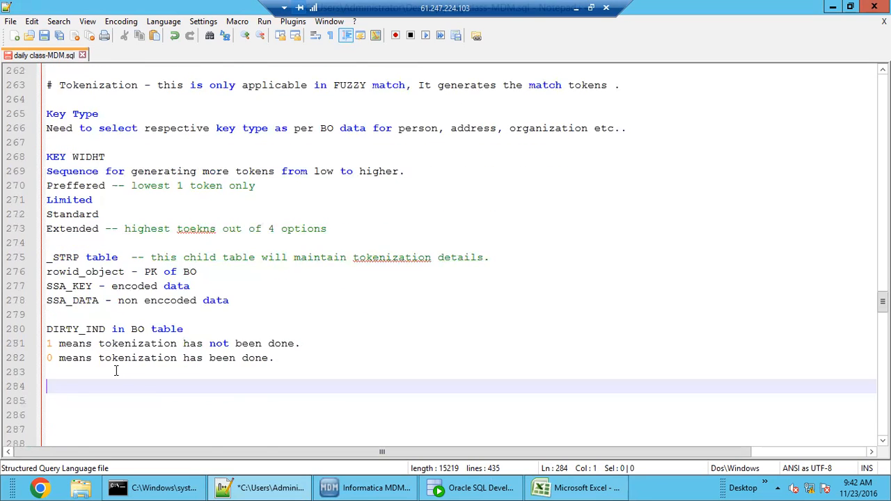
pyautogui.scroll(6, 116, 371)
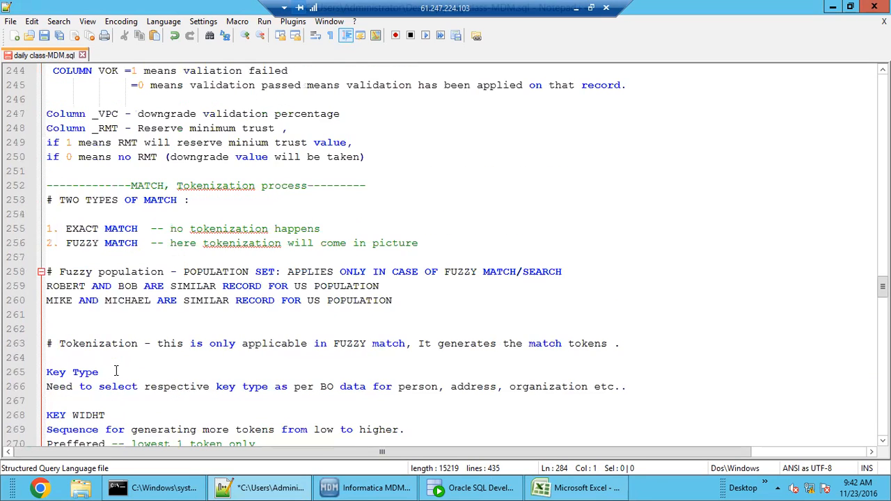
pyautogui.scroll(-3, 116, 370)
pyautogui.click(96, 344)
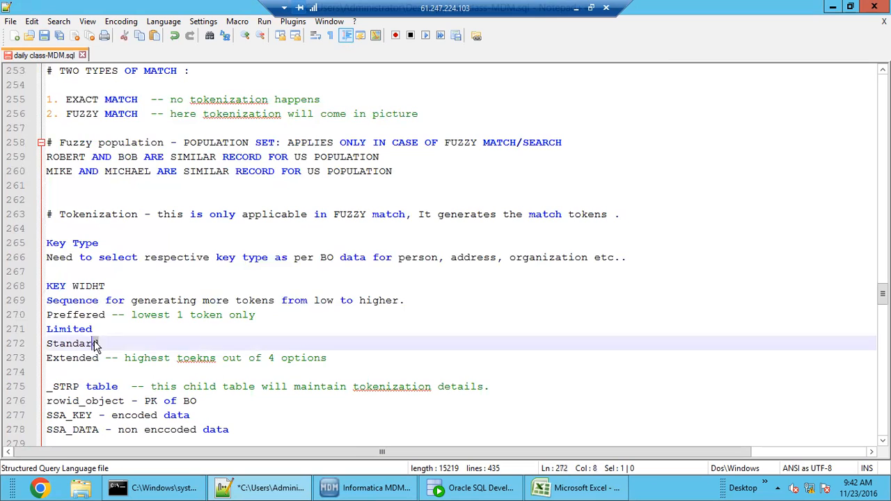
pyautogui.scroll(-3, 96, 344)
pyautogui.click(100, 315)
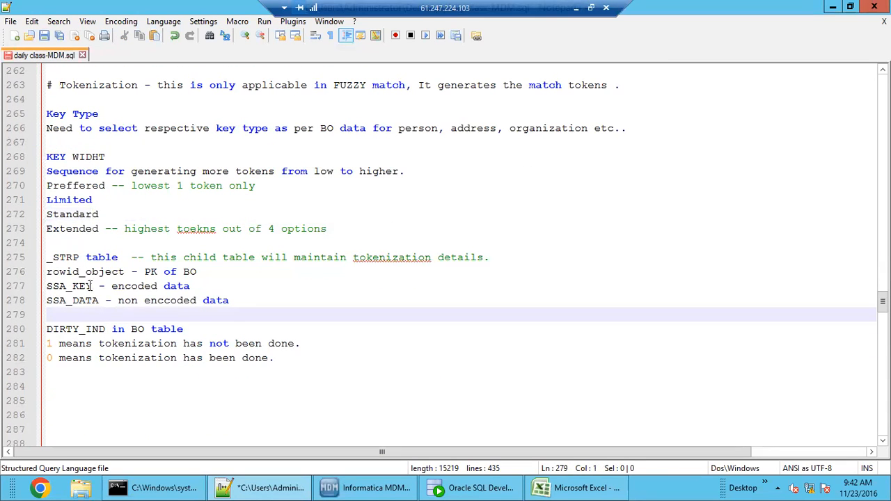
pyautogui.click(63, 241)
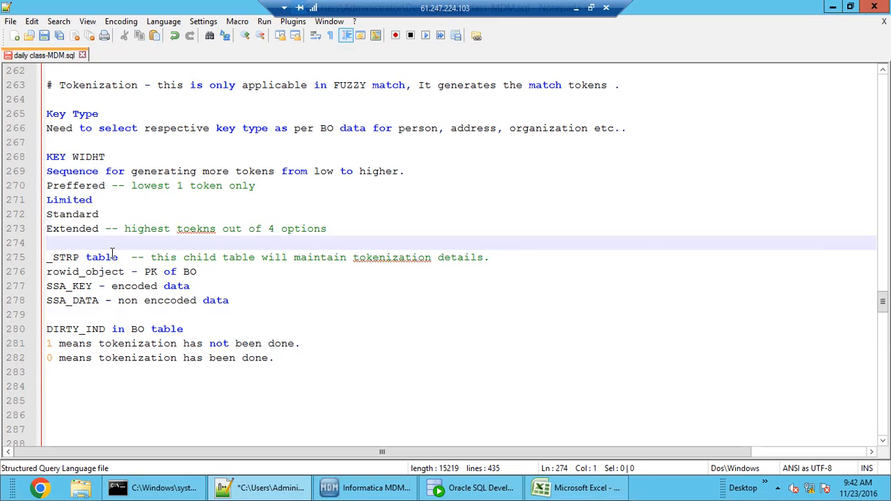
pyautogui.scroll(9, 111, 253)
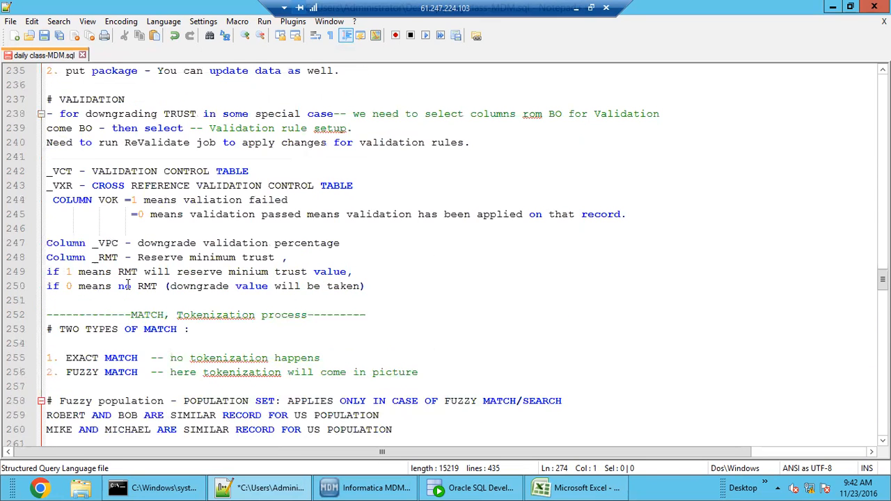
pyautogui.scroll(-1, 126, 286)
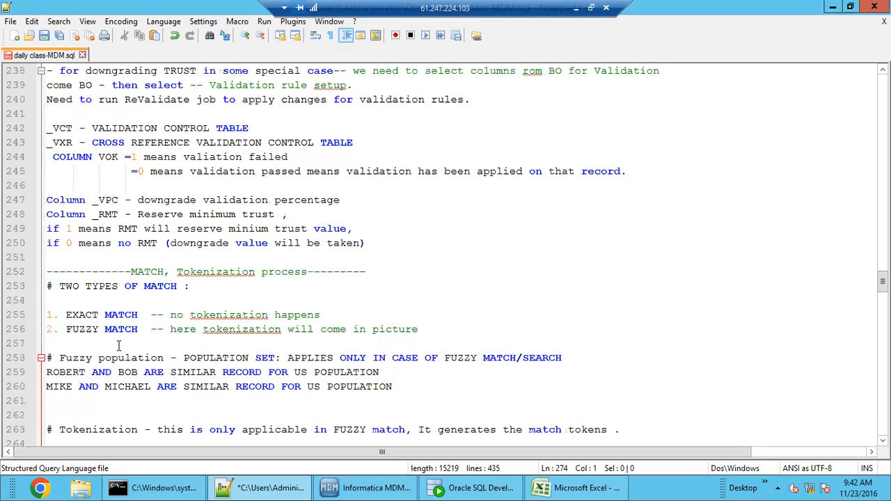
pyautogui.scroll(-1, 120, 344)
pyautogui.scroll(-1, 130, 369)
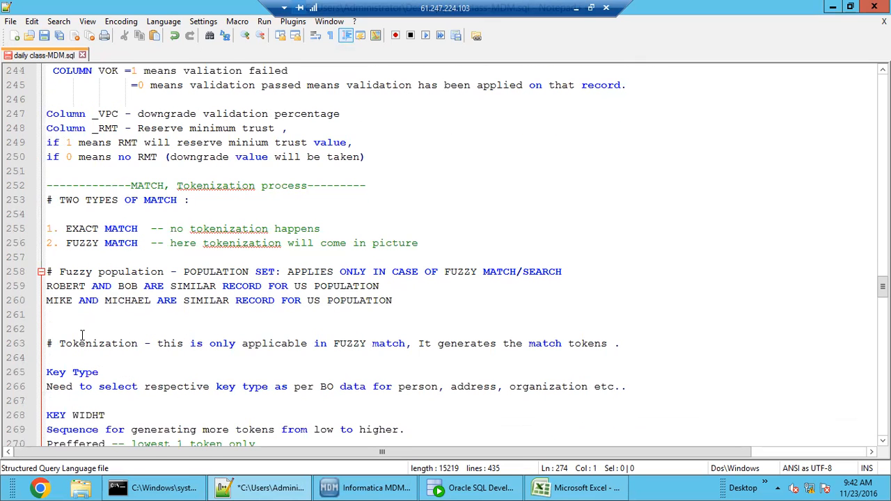
pyautogui.click(79, 330)
pyautogui.press('Return')
pyautogui.press('Return')
pyautogui.press('Return')
pyautogui.press('Return')
pyautogui.press('Return')
pyautogui.press('Return')
pyautogui.press('Return')
pyautogui.press('Return')
pyautogui.press('Return')
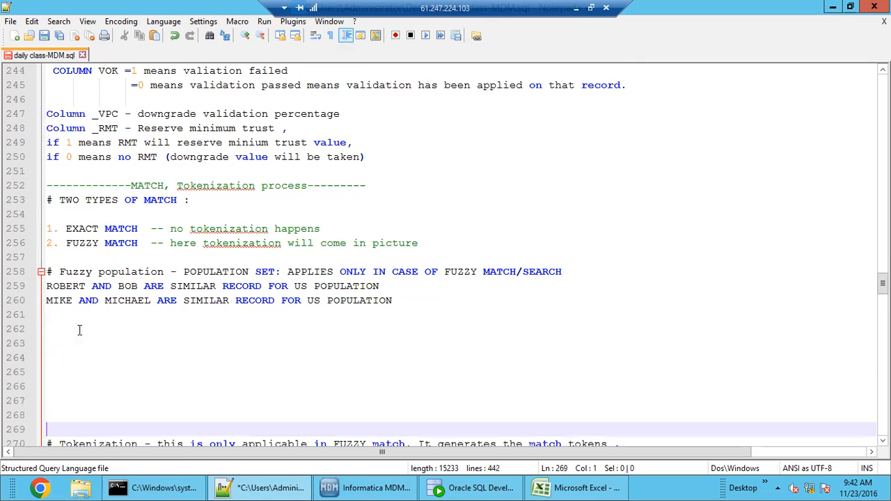
# Paste the #CONSOLIDATION_IND block with its four codes below the MIKE AND MICHAEL example line.
pyautogui.press('Up')
pyautogui.press('Up')
pyautogui.press('Up')
pyautogui.press('Up')
pyautogui.press('Up')
pyautogui.press('Up')
pyautogui.press('Up')
pyautogui.press('Up')
pyautogui.press('Up')
pyautogui.press('Up')
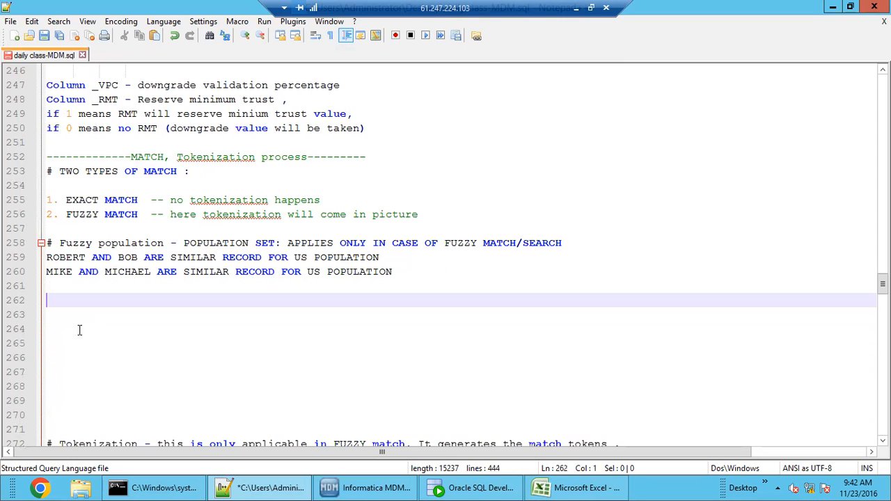
pyautogui.press('Down')
pyautogui.hotkey('ctrl', 'v')
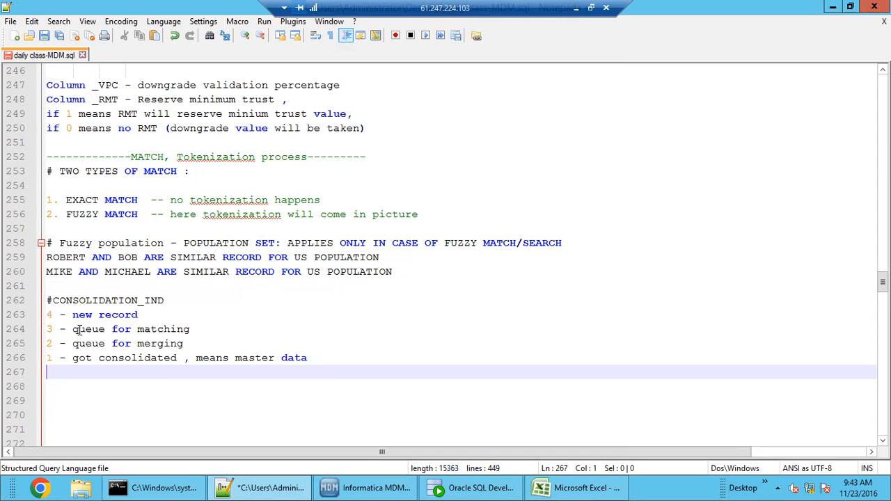
# Leave a blank line below the consolidation codes and begin a note reading "once matching job will start then".
pyautogui.click(139, 396)
pyautogui.click(122, 376)
pyautogui.press('Return')
pyautogui.write('once matching will job')
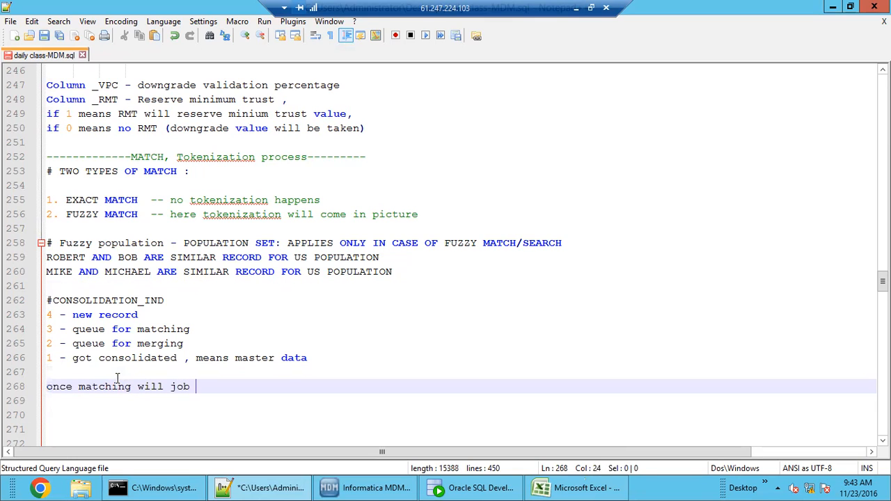
pyautogui.press('BackSpace')
pyautogui.press('BackSpace')
pyautogui.press('BackSpace')
pyautogui.press('BackSpace')
pyautogui.press('BackSpace')
pyautogui.press('BackSpace')
pyautogui.press('BackSpace')
pyautogui.press('BackSpace')
pyautogui.press('BackSpace')
pyautogui.write('job will')
pyautogui.write(' stra')
pyautogui.write('t -->')
pyautogui.press('BackSpace')
pyautogui.press('BackSpace')
pyautogui.press('BackSpace')
pyautogui.press('BackSpace')
pyautogui.press('BackSpace')
pyautogui.press('BackSpace')
pyautogui.press('BackSpace')
pyautogui.write('a')
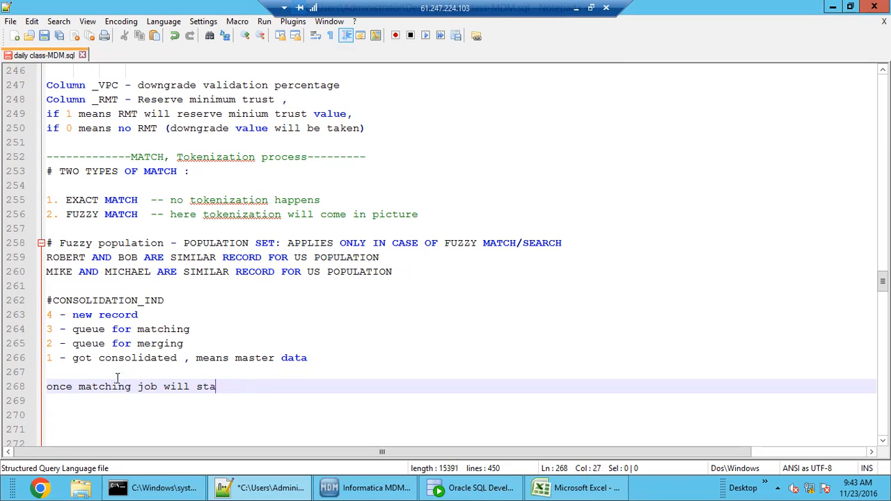
pyautogui.write('rt then')
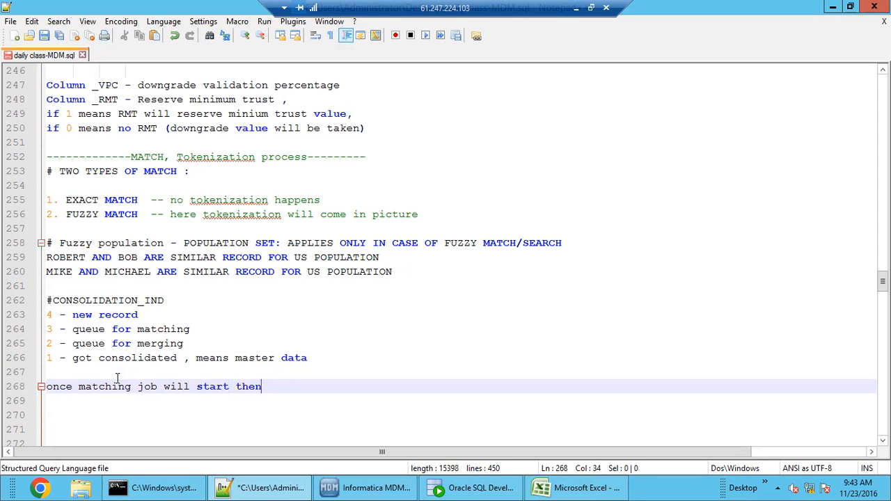
# Complete the matching job line with the copied name CONSOLIDATION_IND and the words "will change from 4 to 3.".
pyautogui.doubleClick(118, 300)
pyautogui.hotkey('ctrl', 'c')
pyautogui.click(272, 388)
pyautogui.hotkey('ctrl', 'v')
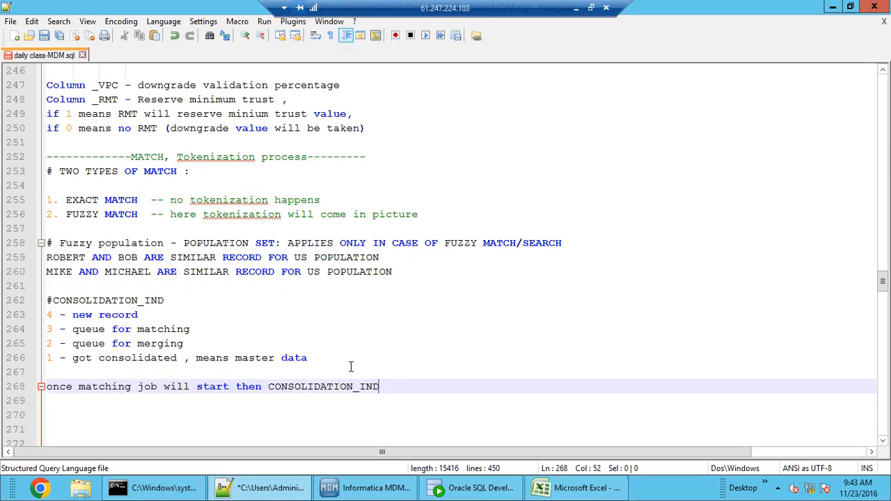
pyautogui.write('will change from ')
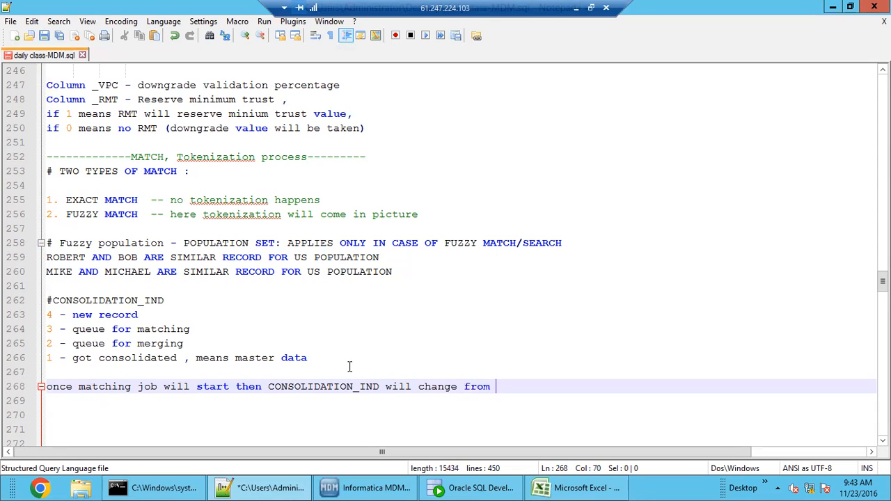
pyautogui.write('4 to 3.')
pyautogui.press('Return')
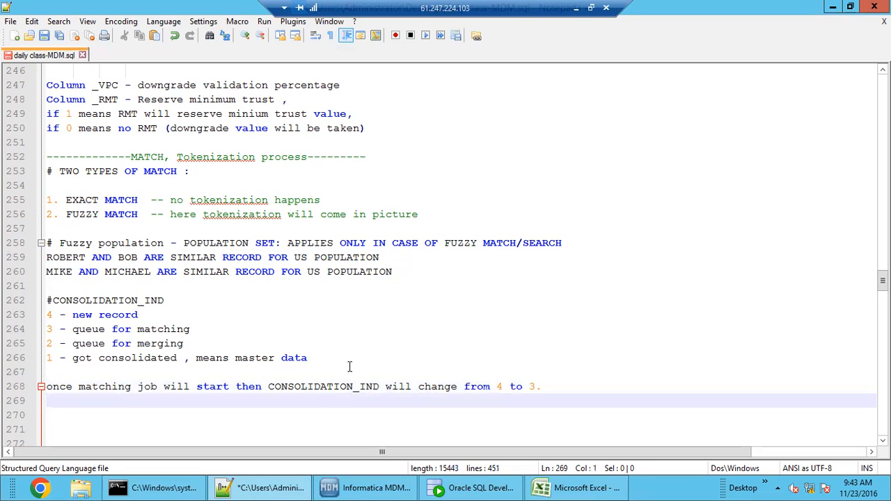
# Add the line "and once matching job will be completed then CONSOLIDATION_IND will be changed from 3 to 2.".
pyautogui.write('and once match')
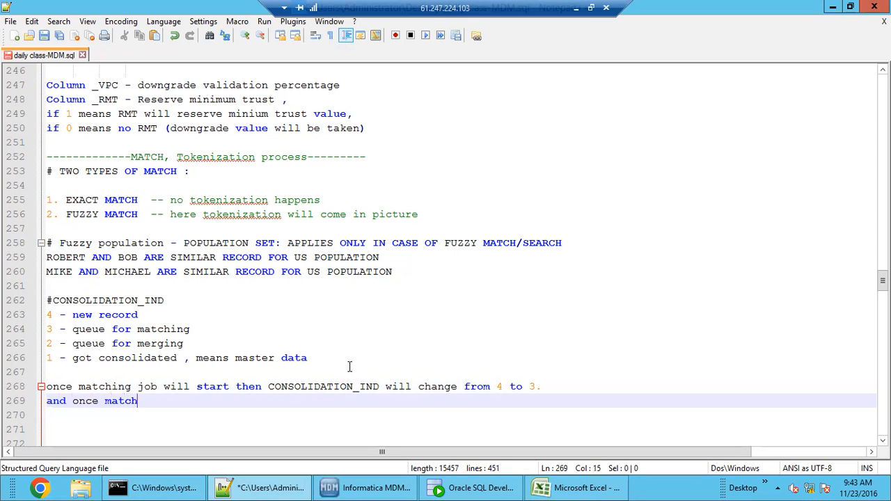
pyautogui.write('ing job will be')
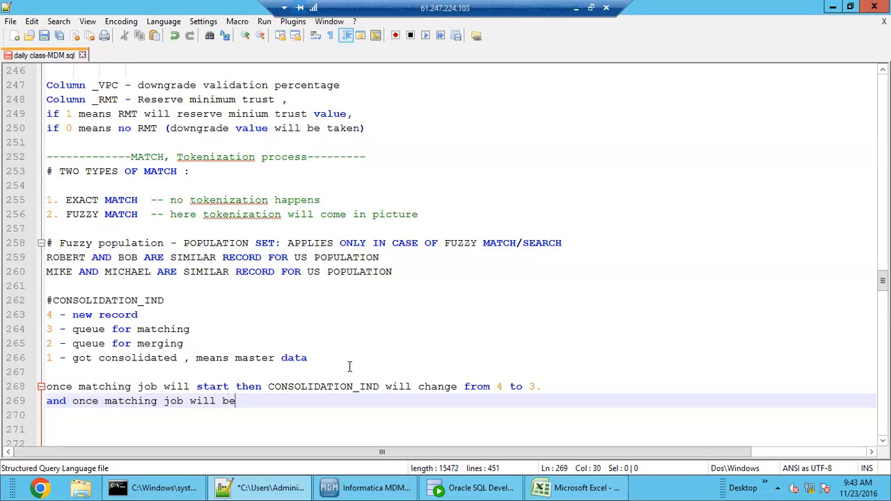
pyautogui.write(' completed then')
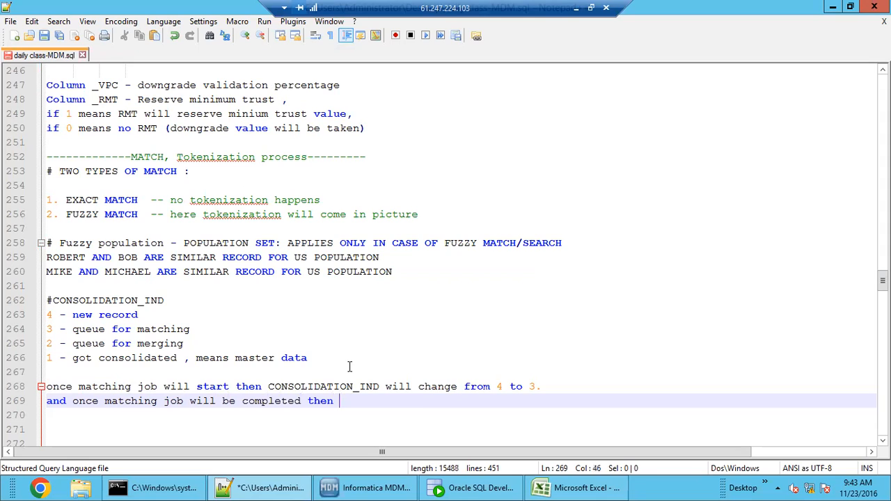
pyautogui.hotkey('ctrl', 'v')
pyautogui.write('will')
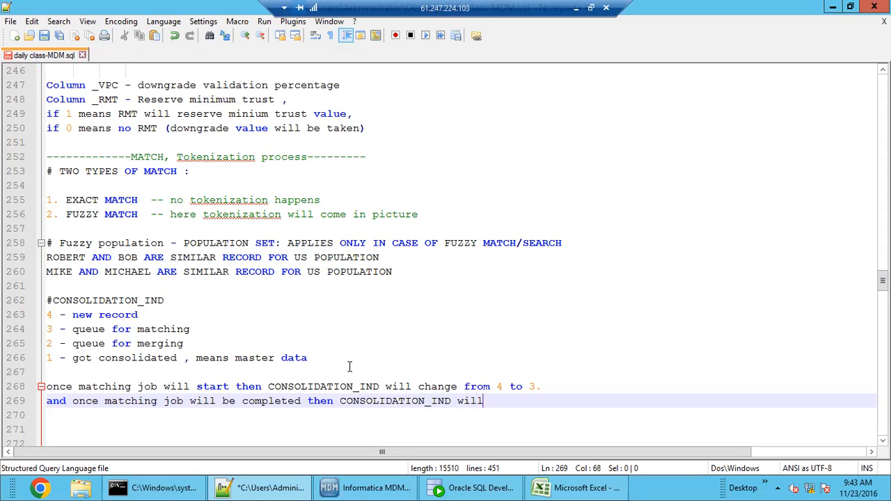
pyautogui.write(' be changed from 3 ')
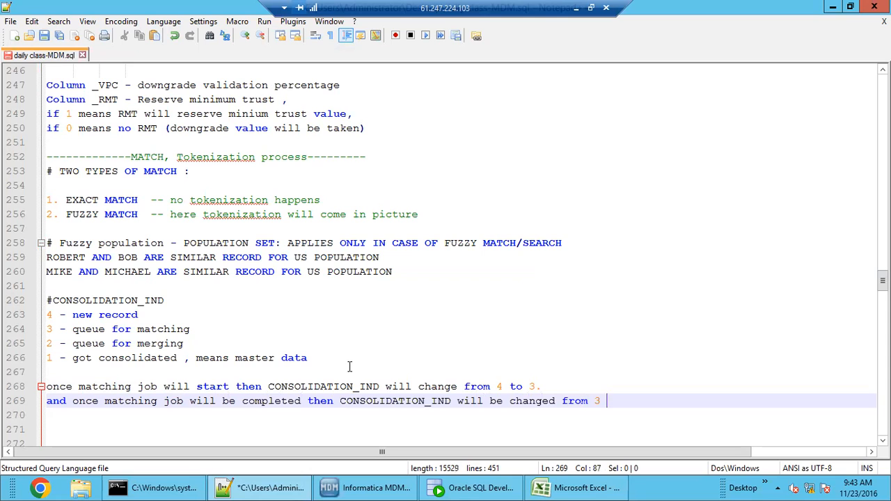
pyautogui.write('to 2.')
# Below the matching job lines, after a blank line, add the note "_MTCH - helps to find match candidates.".
pyautogui.scroll(-3, 348, 365)
pyautogui.click(119, 324)
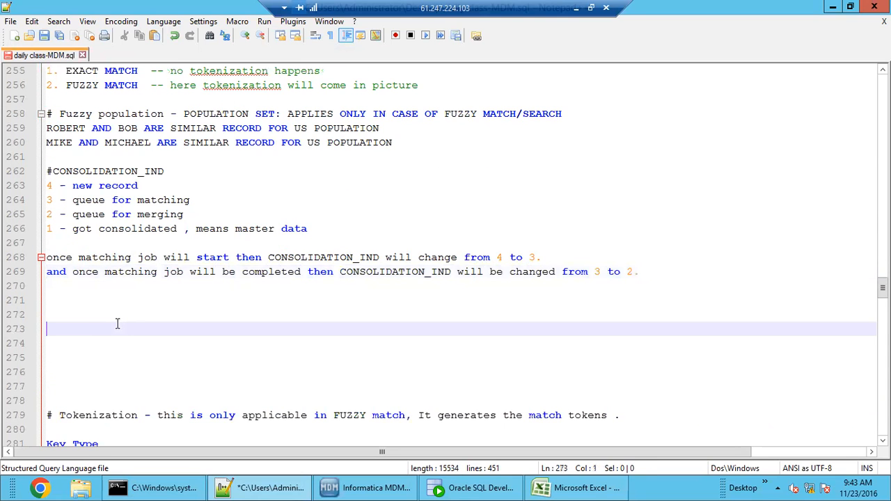
pyautogui.click(93, 297)
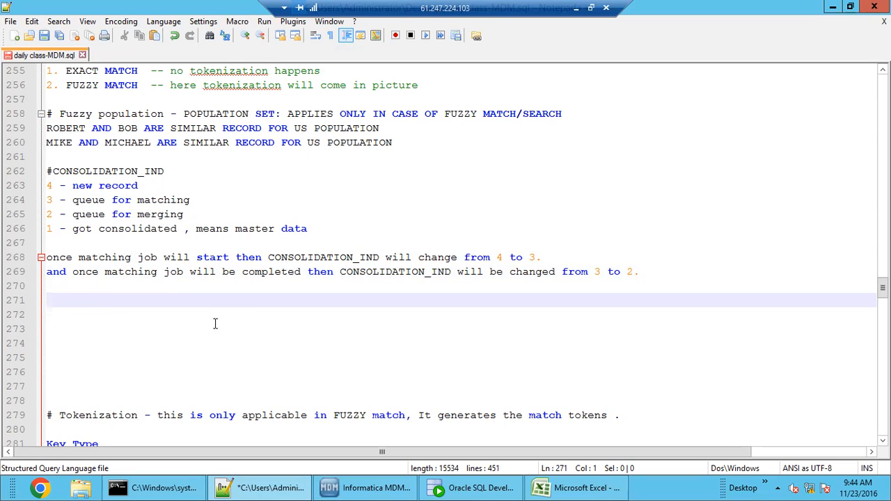
pyautogui.write('_MTCH - he')
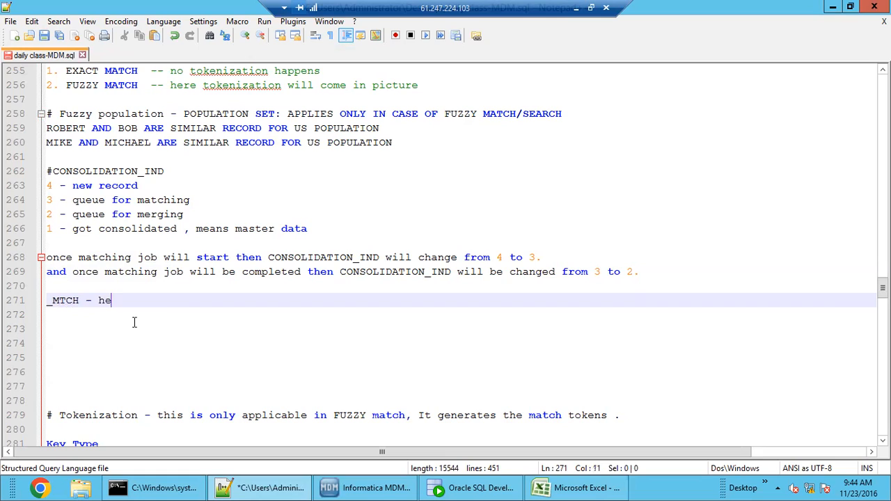
pyautogui.write('lpts to find match candidates.')
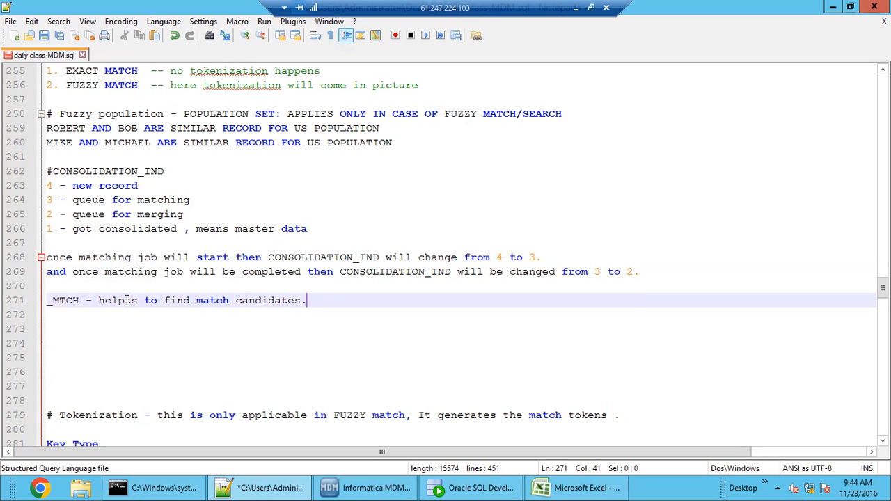
pyautogui.click(131, 300)
pyautogui.press('BackSpace')
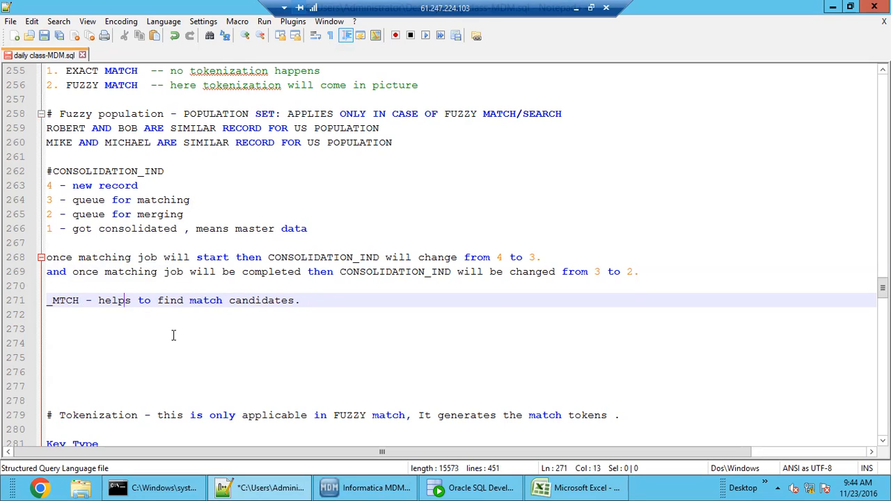
pyautogui.doubleClick(258, 302)
pyautogui.click(306, 299)
# Switch to Oracle SQL Developer, open the C_B_CUST_MTCH table and examine the ROWID_OBJECT value in its data.
pyautogui.click(473, 488)
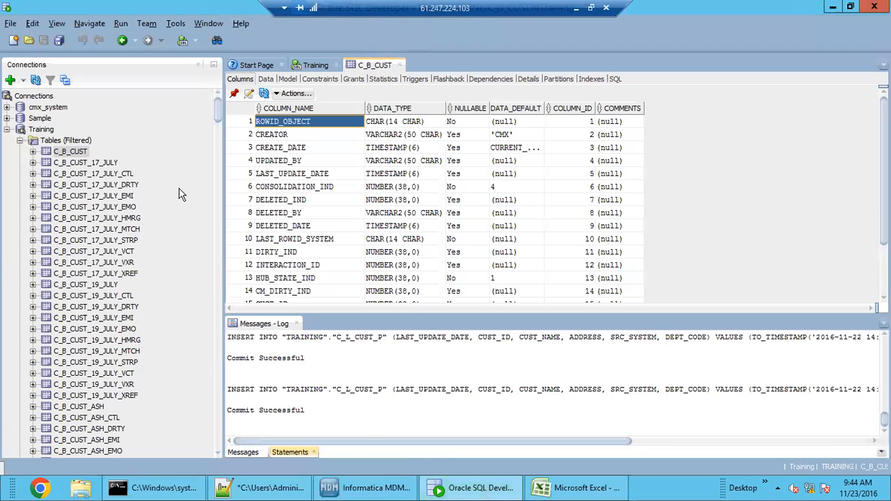
pyautogui.moveTo(220, 113); pyautogui.dragTo(213, 166)
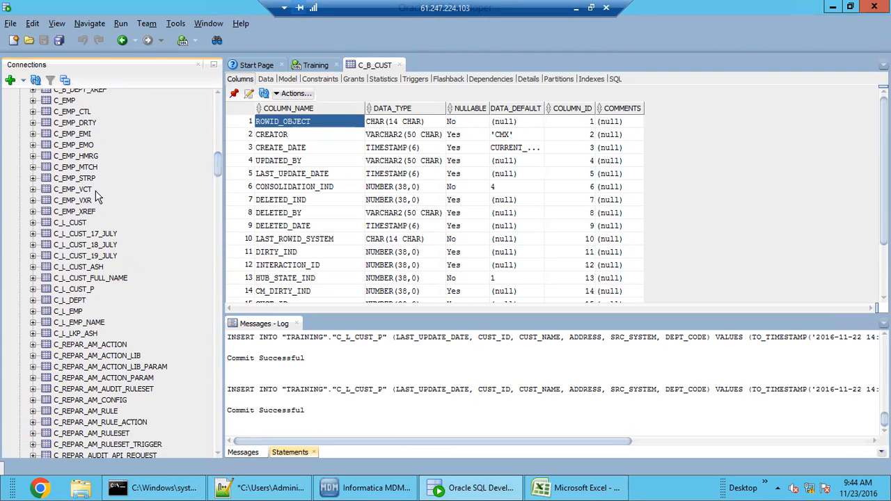
pyautogui.click(76, 178)
pyautogui.scroll(6, 83, 230)
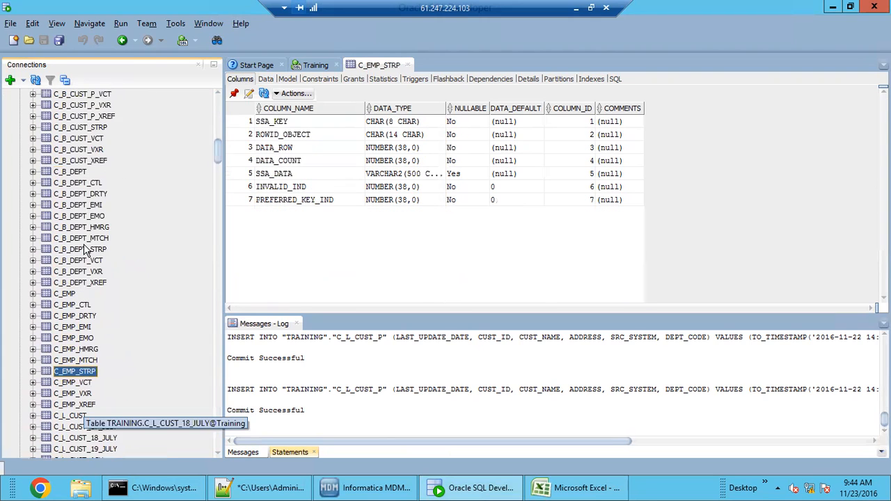
pyautogui.scroll(3, 84, 244)
pyautogui.click(96, 216)
pyautogui.scroll(3, 95, 218)
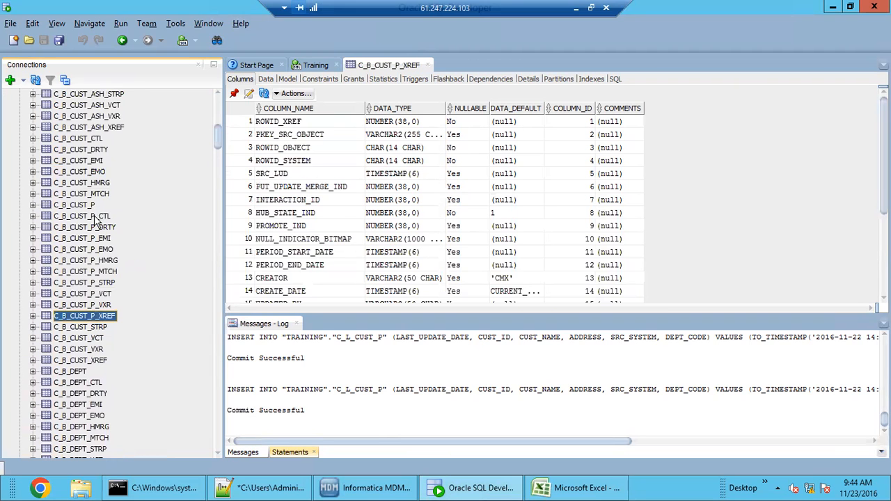
pyautogui.click(91, 195)
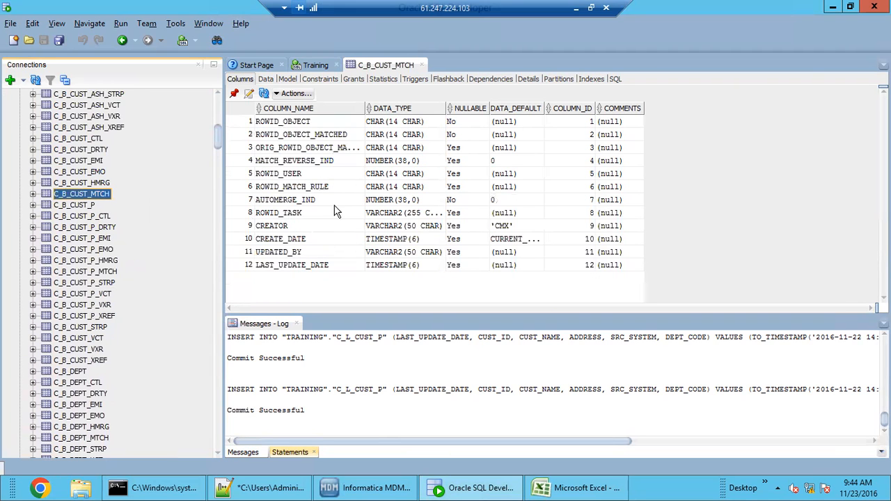
pyautogui.click(265, 79)
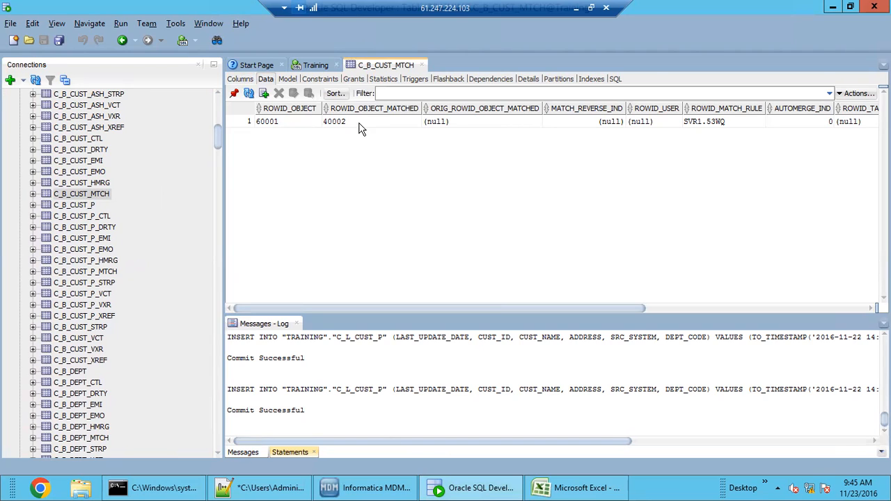
pyautogui.click(272, 128)
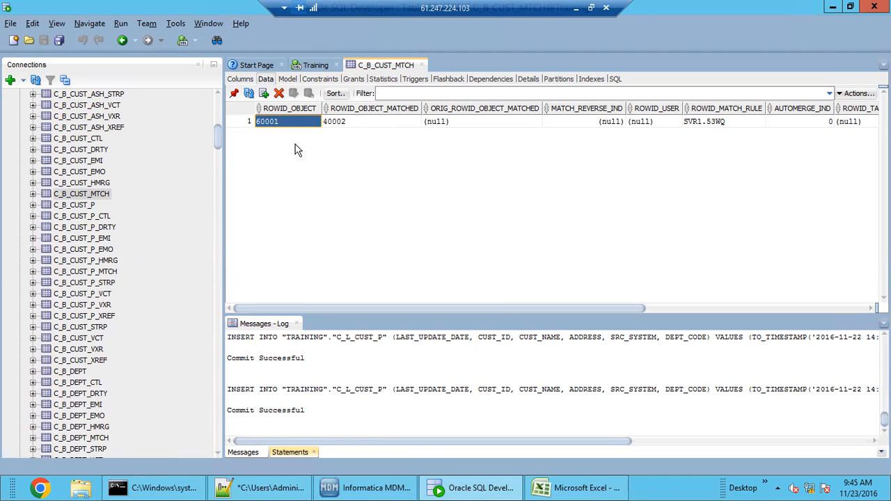
# Compare the ROWID_OBJECT and ROWID_OBJECT_MATCHED values of the row in C_B_CUST_MTCH.
pyautogui.click(361, 124)
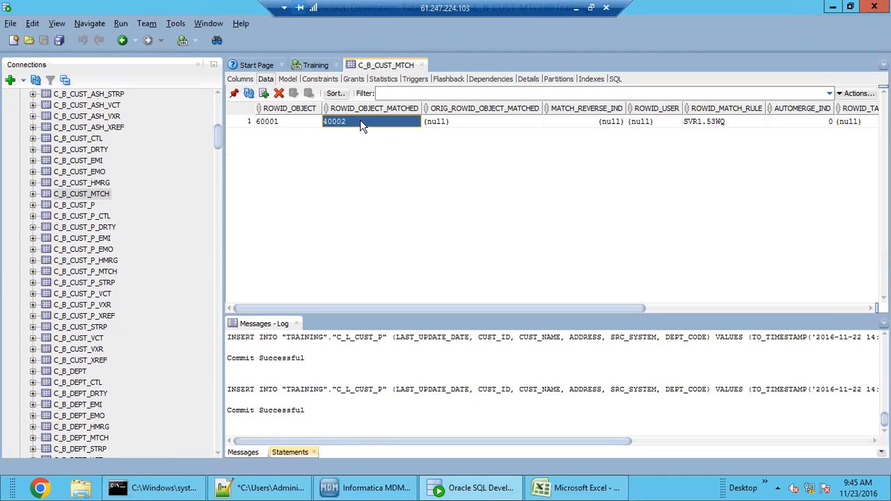
pyautogui.click(285, 125)
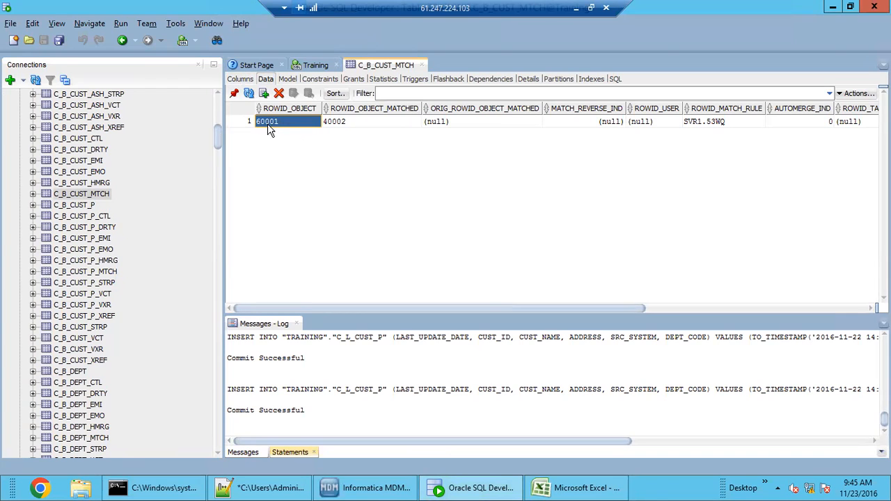
pyautogui.click(350, 130)
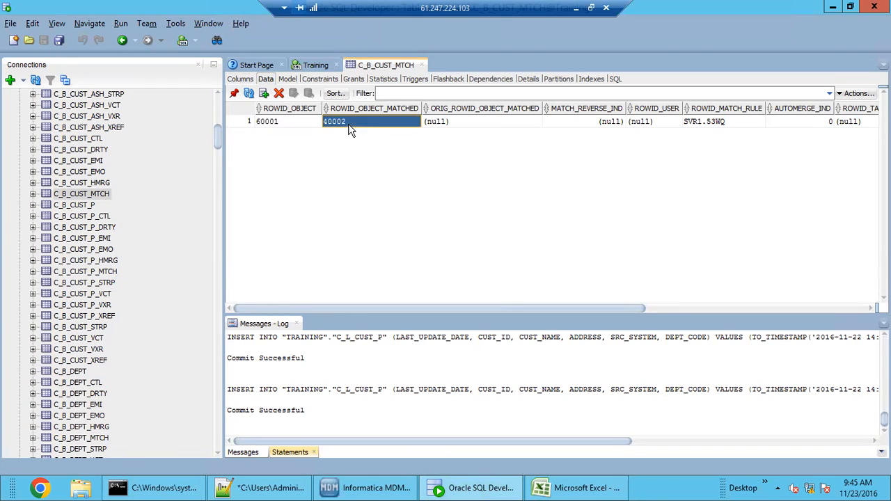
# Switch to Informatica MDM's Data Manager and compare the name, address and DEPT_CODE of records 60001 and 40002.
pyautogui.click(365, 487)
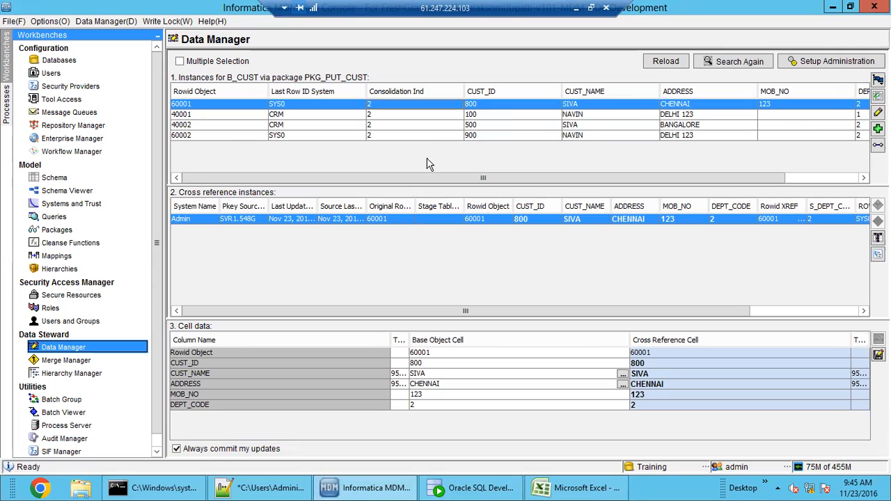
pyautogui.click(213, 115)
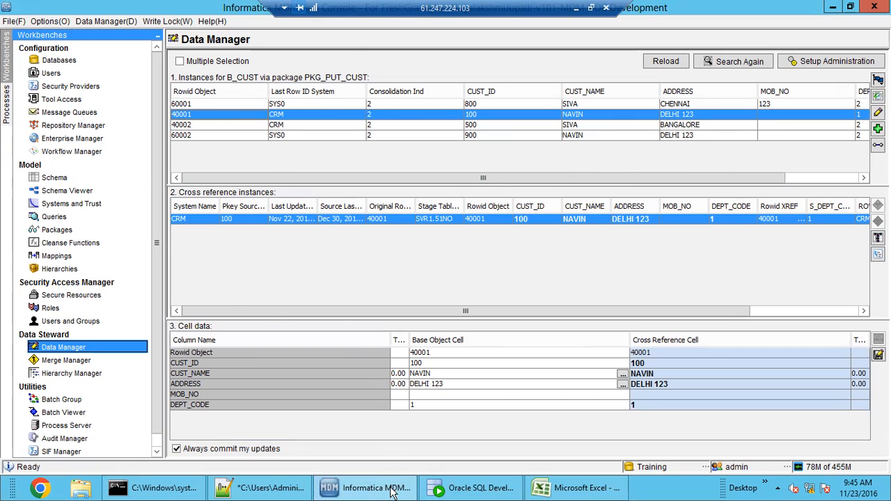
pyautogui.click(457, 489)
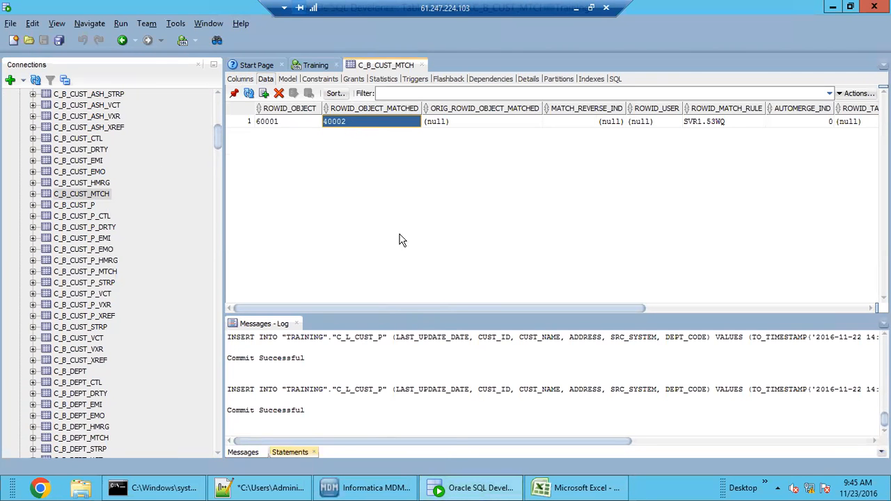
pyautogui.click(465, 493)
pyautogui.click(220, 125)
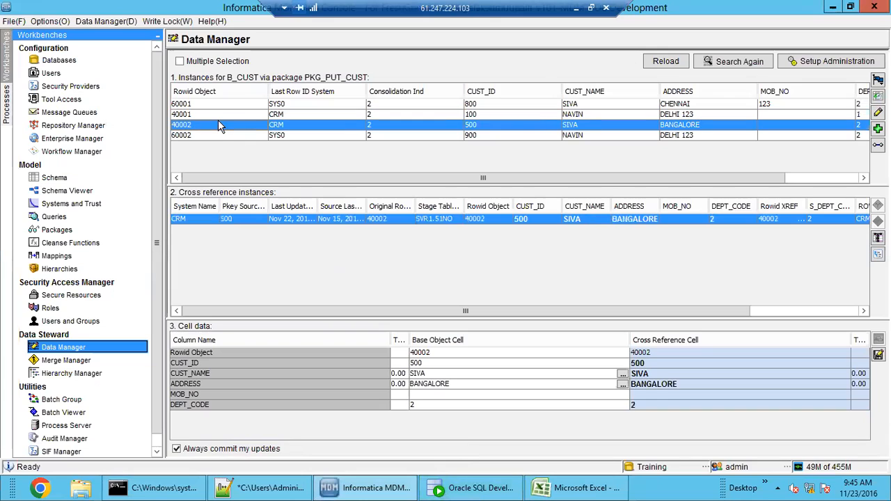
pyautogui.click(698, 106)
pyautogui.click(696, 124)
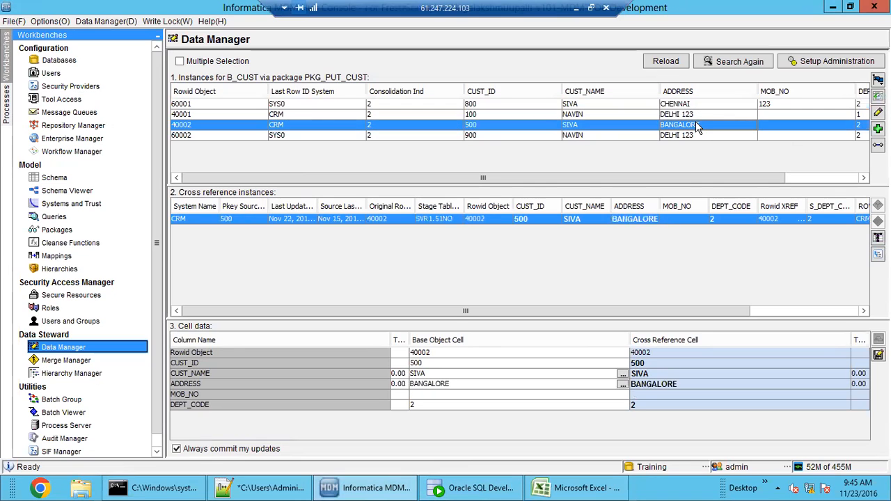
pyautogui.click(607, 105)
pyautogui.moveTo(722, 179); pyautogui.dragTo(795, 181)
pyautogui.click(804, 124)
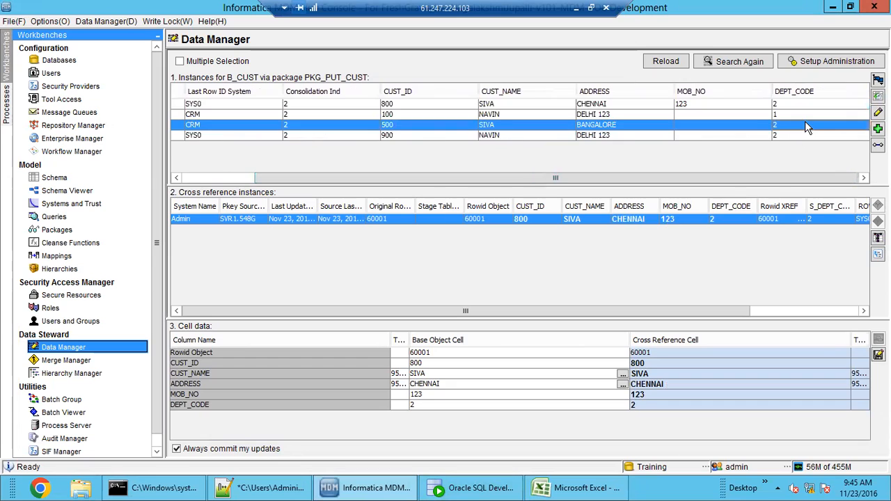
pyautogui.click(798, 103)
pyautogui.click(794, 126)
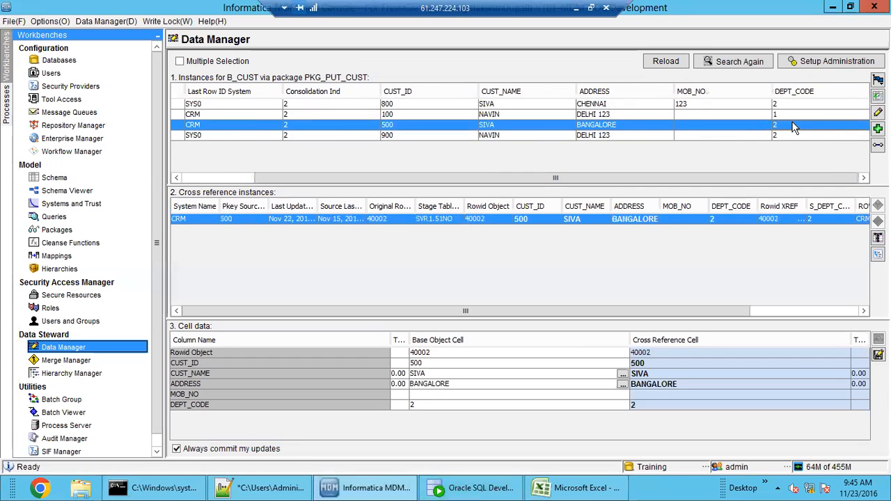
# Compare the MOB_NO, CUST_NAME and DEPT_CODE values of records 40001 and 60002 in the B_CUST instances.
pyautogui.click(739, 115)
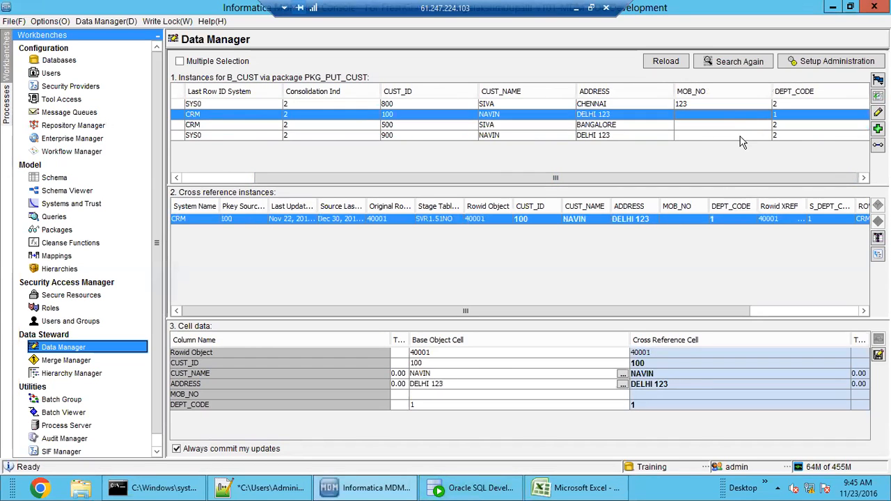
pyautogui.click(739, 136)
pyautogui.click(512, 117)
pyautogui.click(515, 135)
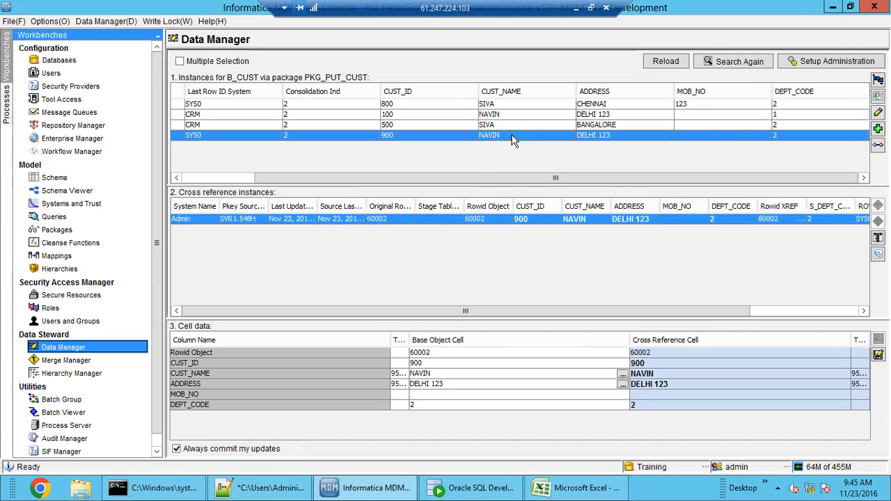
pyautogui.click(790, 117)
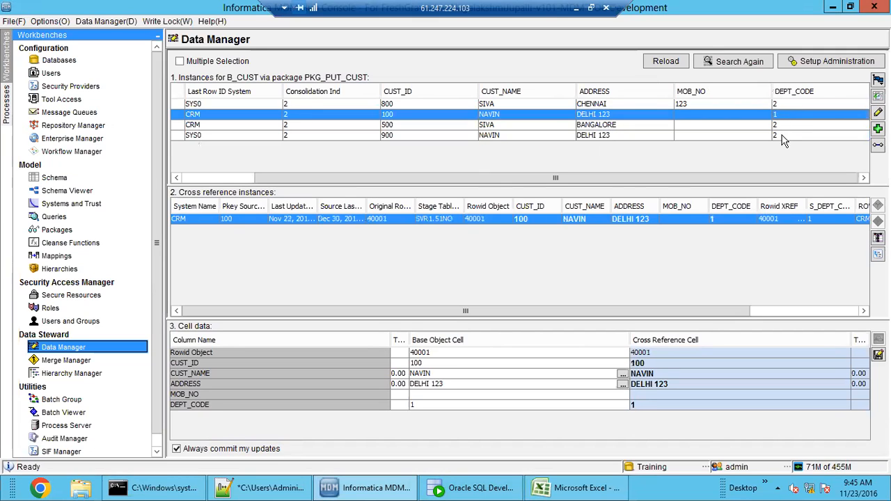
pyautogui.click(782, 138)
pyautogui.click(789, 117)
pyautogui.click(786, 135)
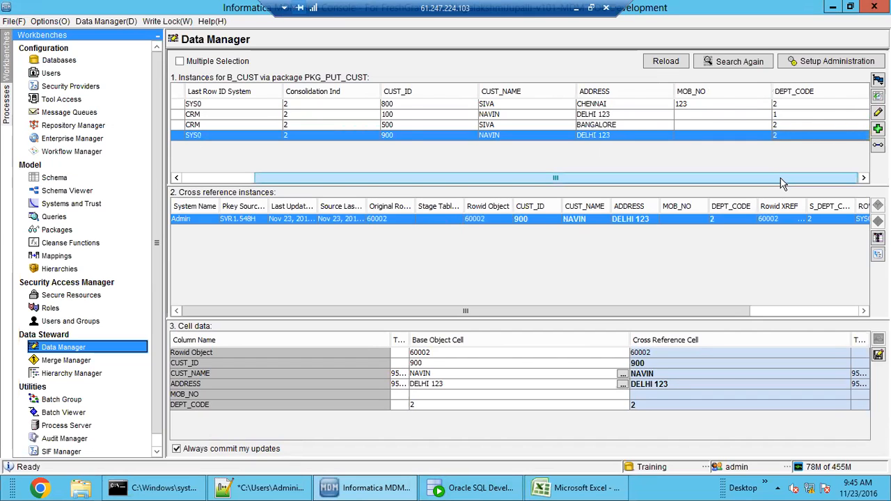
pyautogui.moveTo(783, 178); pyautogui.dragTo(627, 179)
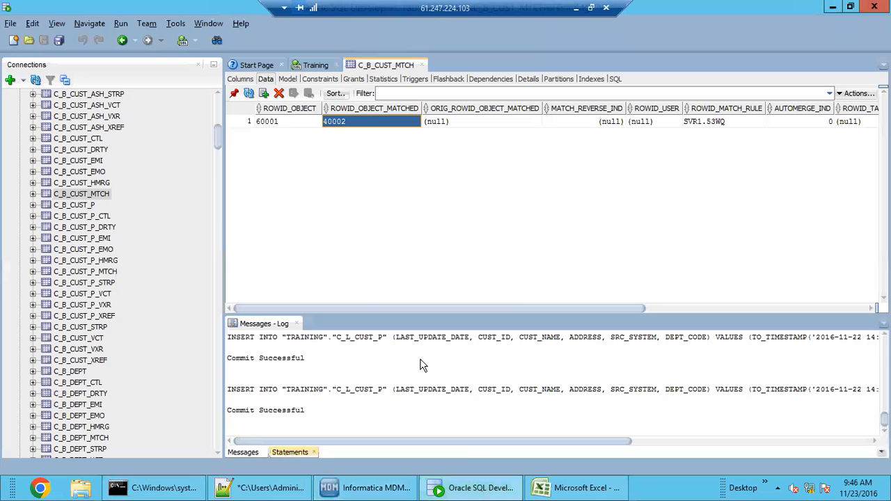
# Switch to Oracle SQL Developer and recheck the ROWID_OBJECT and ROWID_OBJECT_MATCHED pair in C_B_CUST_MTCH.
pyautogui.click(463, 487)
pyautogui.click(292, 123)
pyautogui.click(369, 128)
pyautogui.click(279, 125)
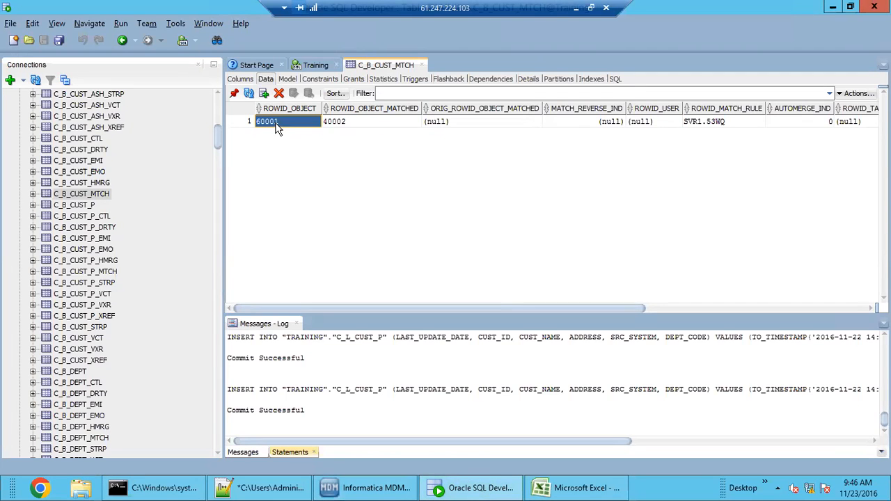
pyautogui.click(348, 122)
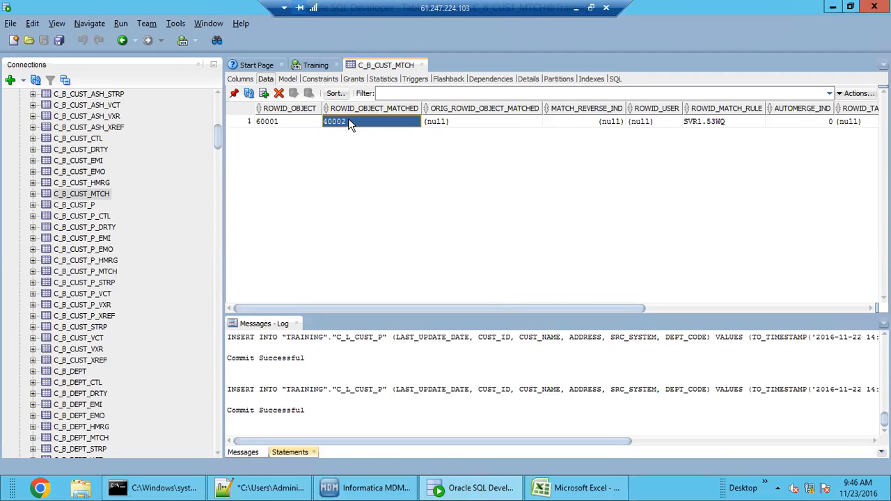
pyautogui.click(279, 122)
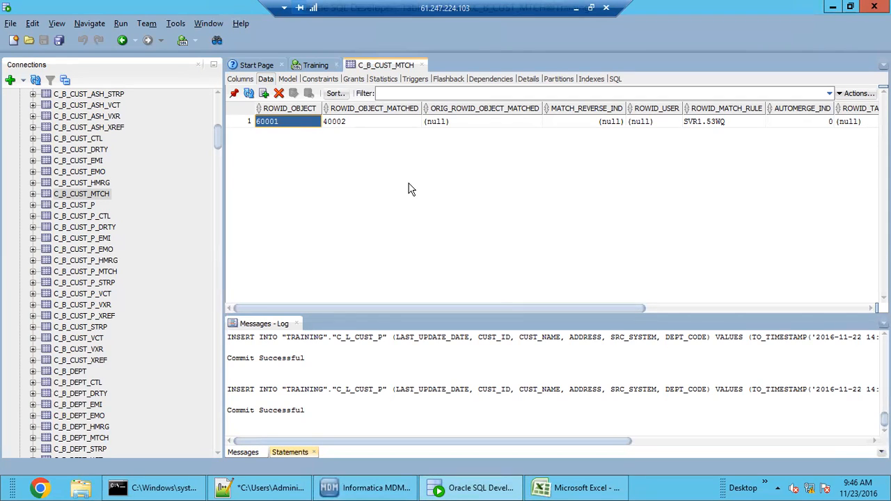
pyautogui.click(355, 124)
# Switch to the class notes in Notepad++ and add "Rowid_object - for one record" below the _MTCH line.
pyautogui.click(248, 487)
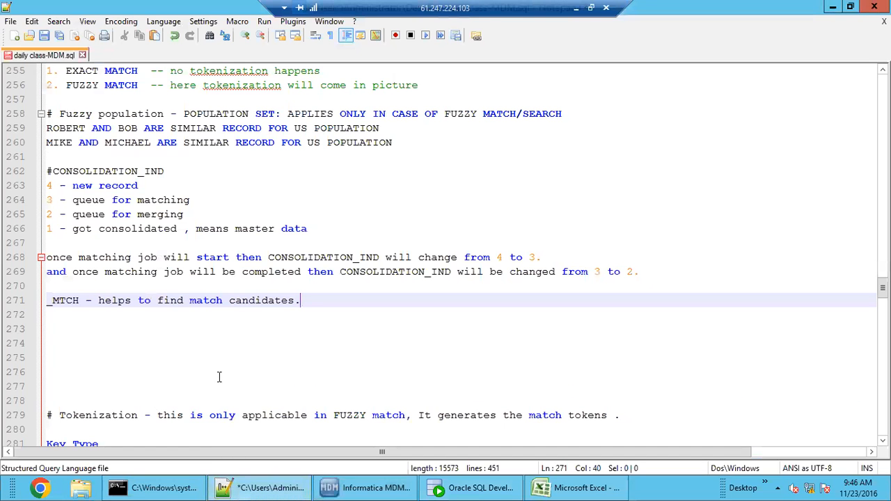
pyautogui.press('Return')
pyautogui.write('Rowid')
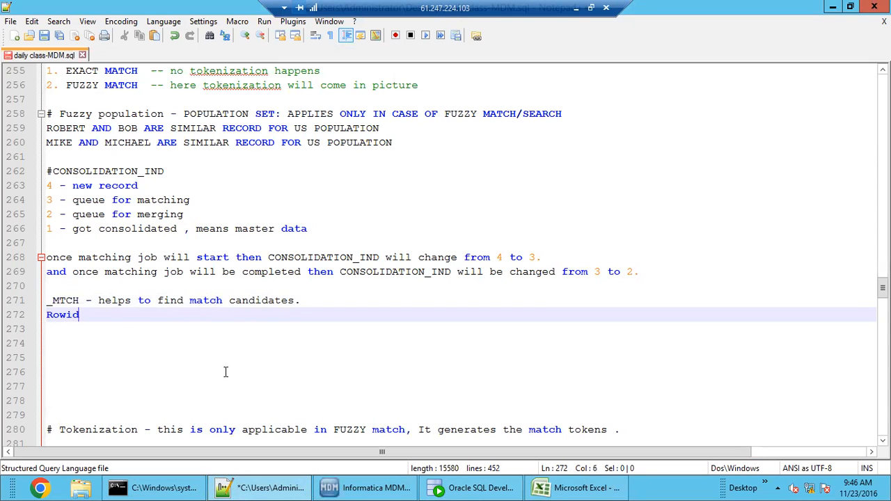
pyautogui.write('_obje')
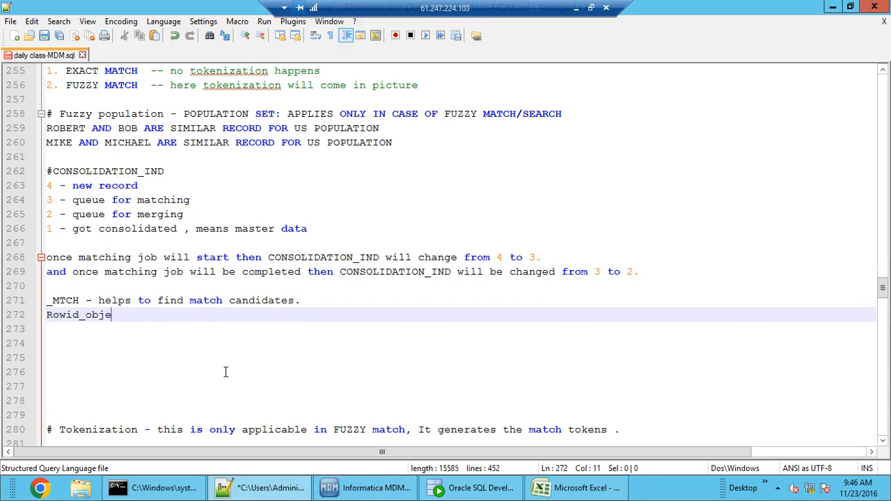
pyautogui.write('ct - for one record')
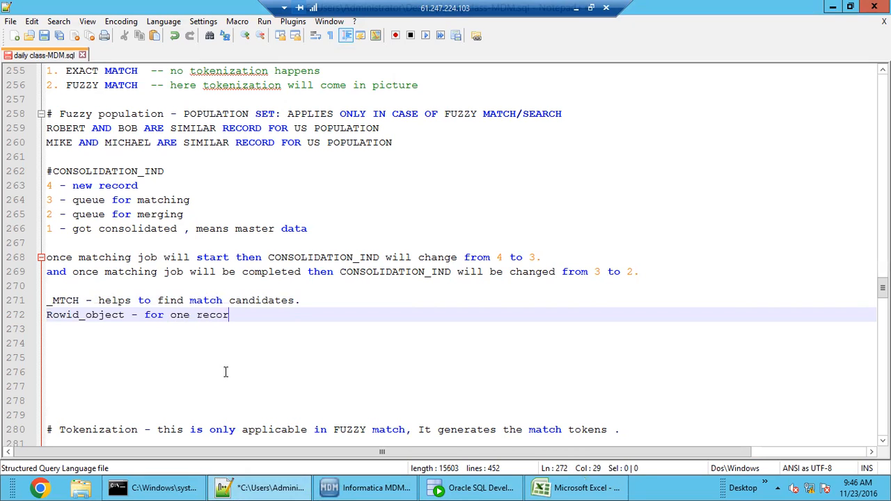
# Add the line "Rowid_object_matched - for other record." directly below the Rowid_object note.
pyautogui.press('Return')
pyautogui.write('Rowid_object')
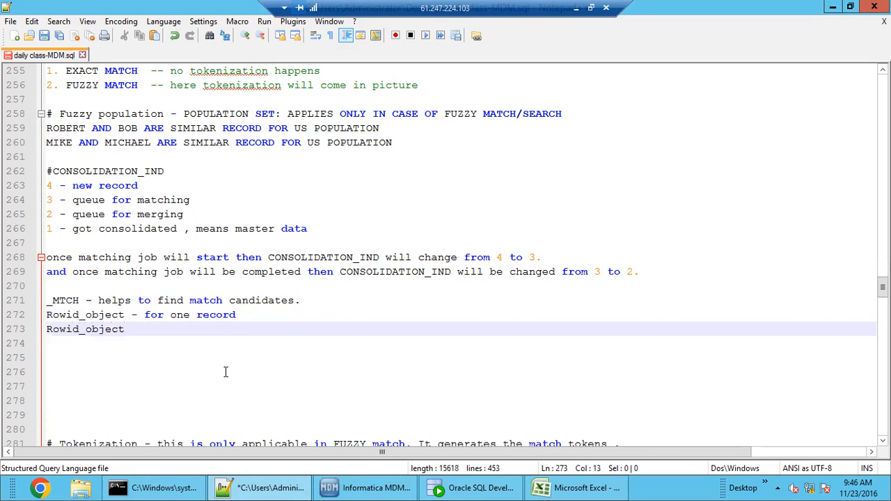
pyautogui.write('_matched -- for')
pyautogui.press('BackSpace')
pyautogui.press('BackSpace')
pyautogui.press('BackSpace')
pyautogui.press('BackSpace')
pyautogui.press('BackSpace')
pyautogui.write('for other record.')
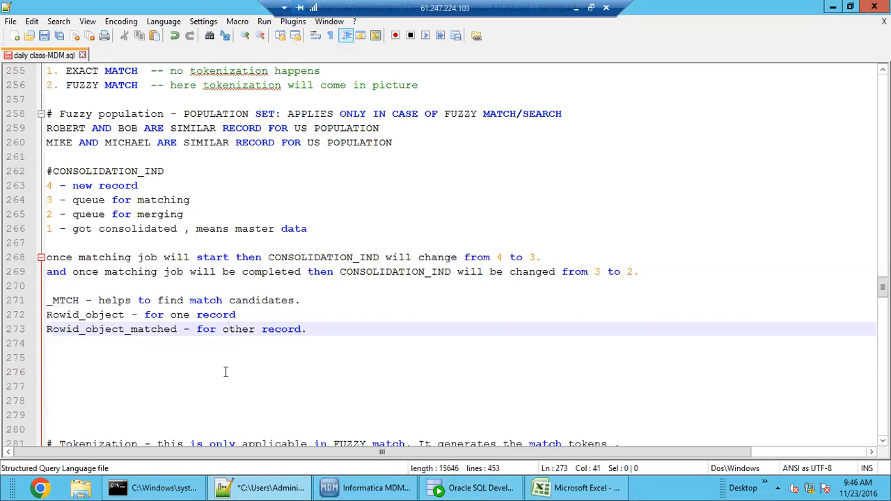
# Review the _MTCH, Rowid_object and Rowid_object_matched terms in the class notes.
pyautogui.doubleClick(66, 301)
pyautogui.click(72, 290)
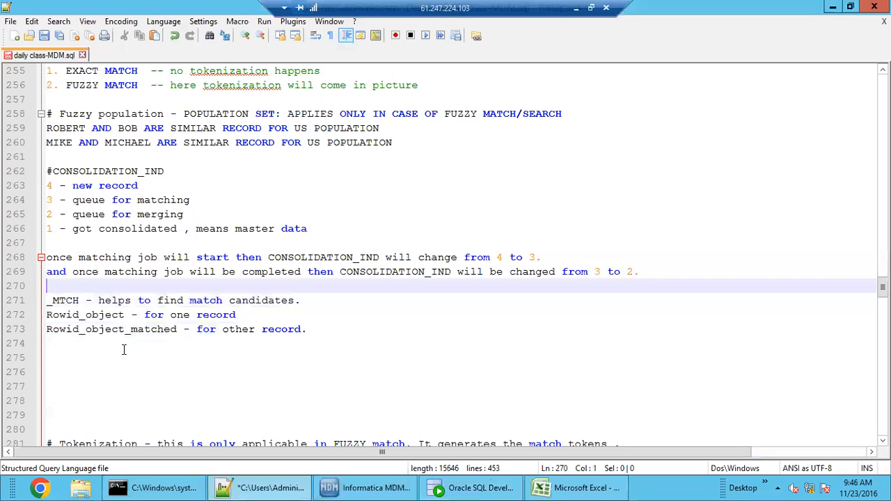
pyautogui.doubleClick(104, 317)
pyautogui.doubleClick(109, 329)
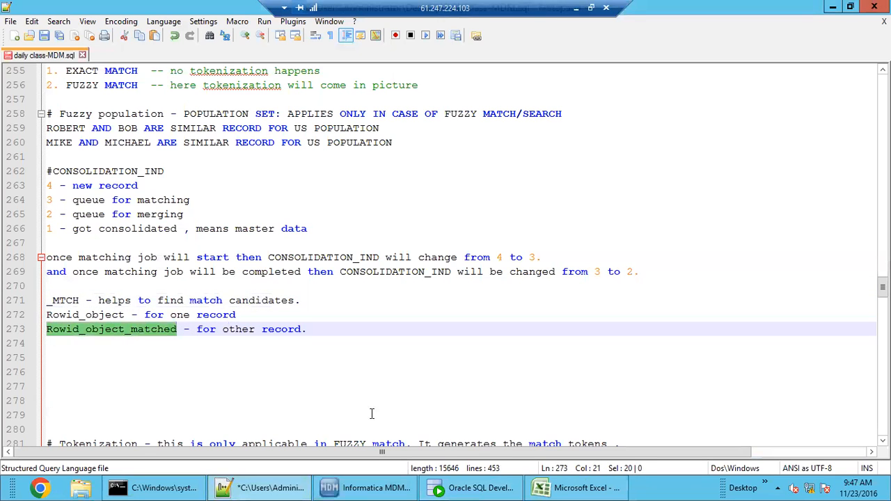
# Switch to Oracle SQL Developer and examine the ROWID_OBJECT, ROWID_OBJECT_MATCHED and ORIG_ROWID_OBJECT_MATCHED cells of the matched row.
pyautogui.click(427, 489)
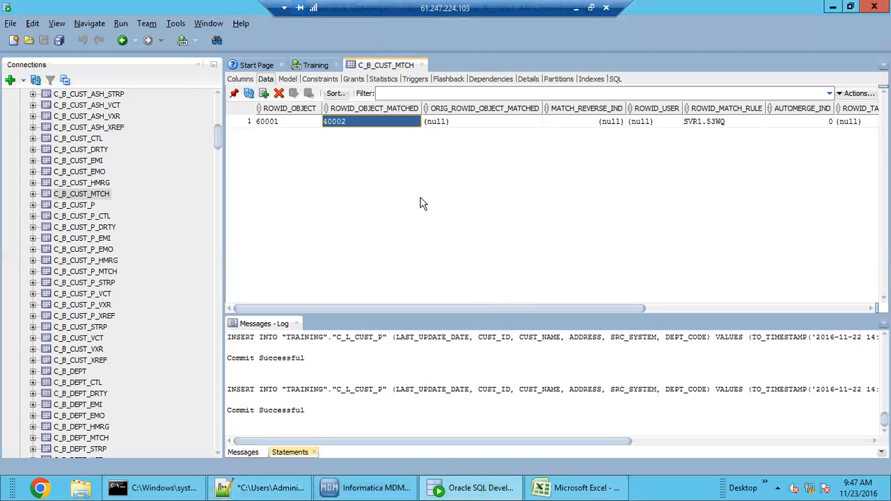
pyautogui.click(291, 123)
pyautogui.click(400, 125)
pyautogui.click(490, 123)
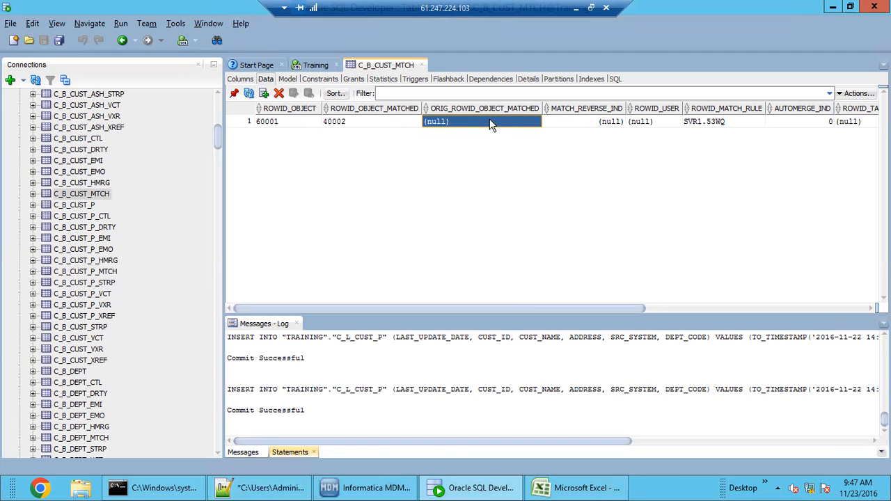
pyautogui.click(311, 121)
pyautogui.click(363, 122)
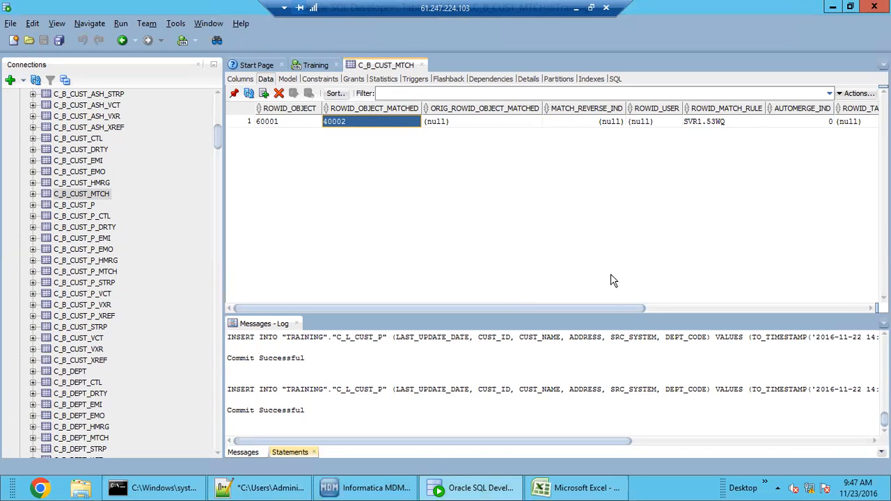
# Examine the matched row's ROWID_MATCH_RULE value, briefly checking Informatica MDM before returning to Oracle SQL Developer.
pyautogui.hscroll(4, 615, 315)
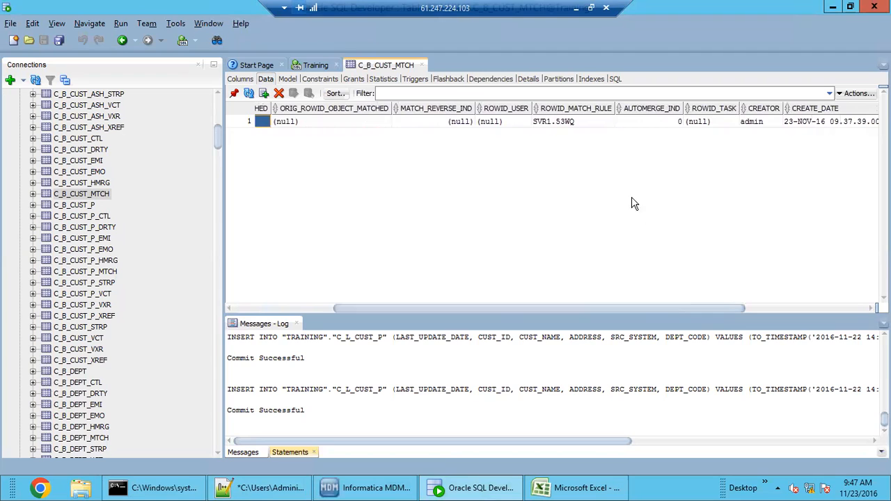
pyautogui.click(567, 121)
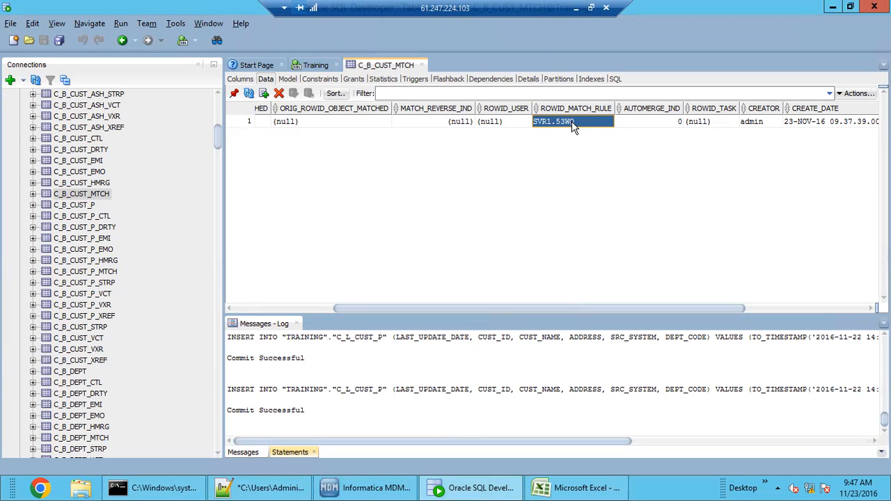
pyautogui.click(366, 487)
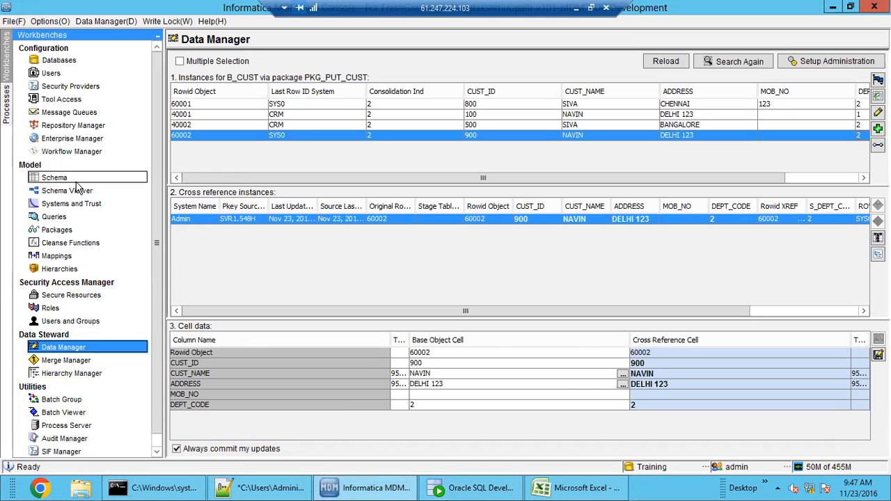
pyautogui.click(470, 487)
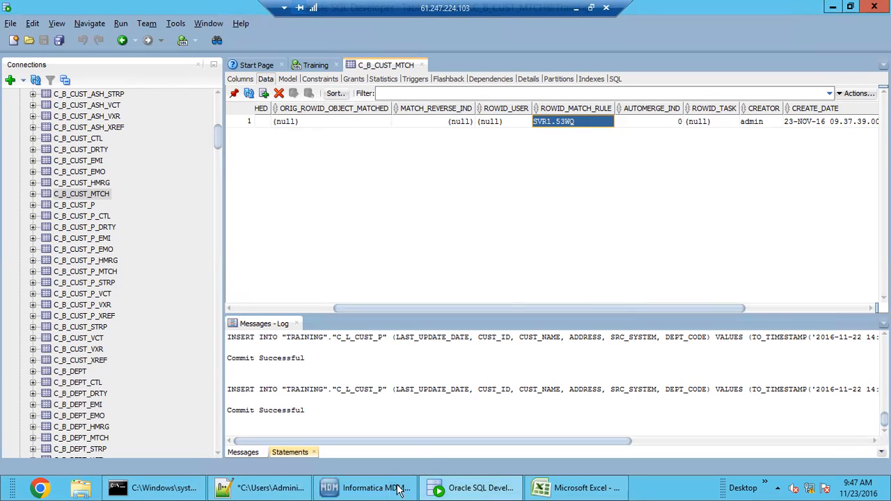
# Switch to the class notes and add "Rowid_match_rule - generated by MDM for each match rule." below the Rowid_object_matched line.
pyautogui.click(270, 490)
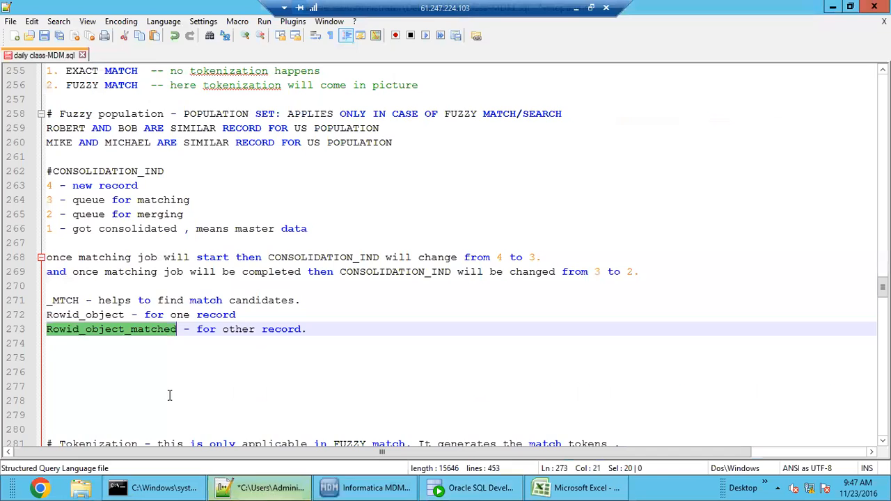
pyautogui.click(115, 350)
pyautogui.click(115, 344)
pyautogui.write('R')
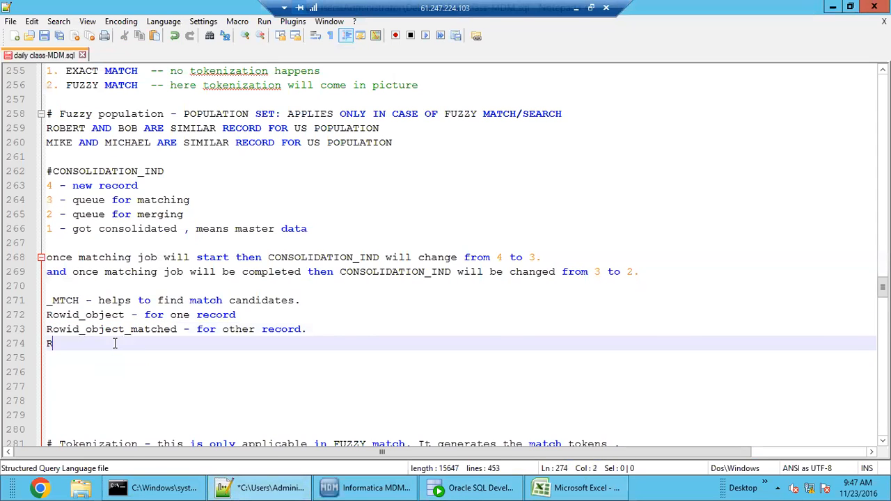
pyautogui.write('owid')
pyautogui.write('_matc')
pyautogui.write('h_ri')
pyautogui.write('le')
pyautogui.write(' - ')
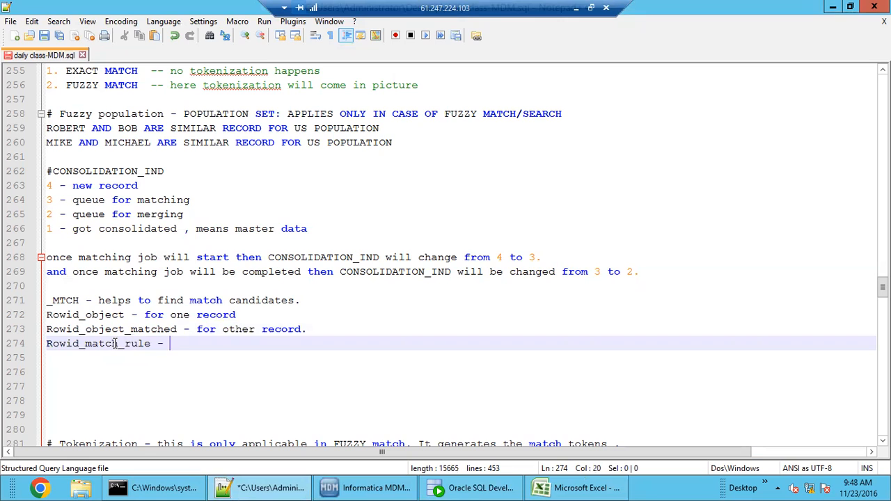
pyautogui.write('generated b')
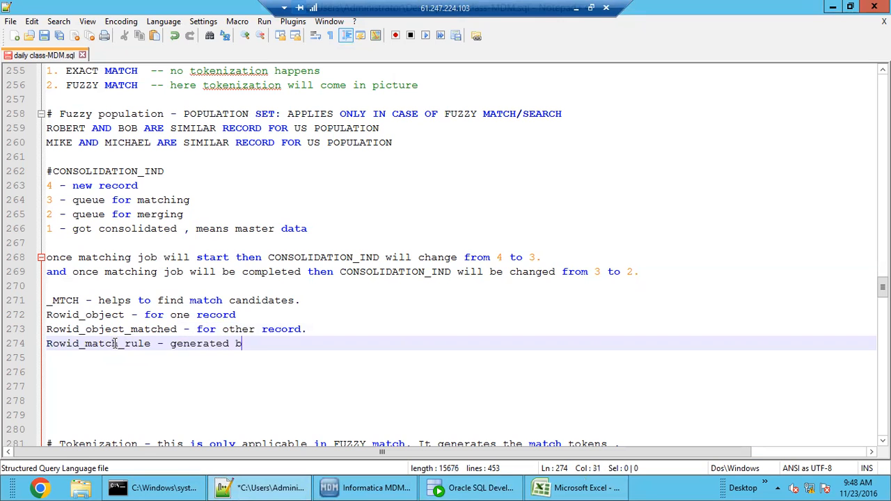
pyautogui.write('y MDM for each match ru')
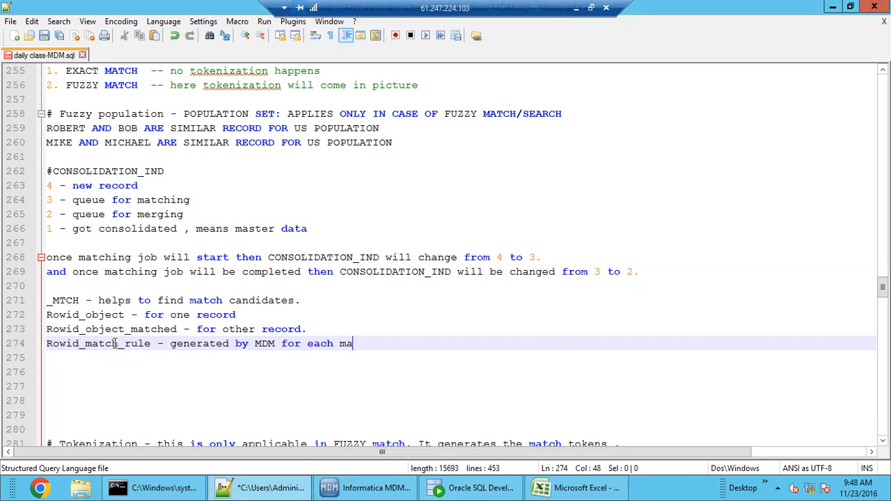
pyautogui.write('le.')
# Check AUTOMERGE_IND in Oracle SQL Developer and add "Automerge_Ind - 0 means it will go for manual merge, 1 means it will go for auto merge." to the notes.
pyautogui.click(473, 487)
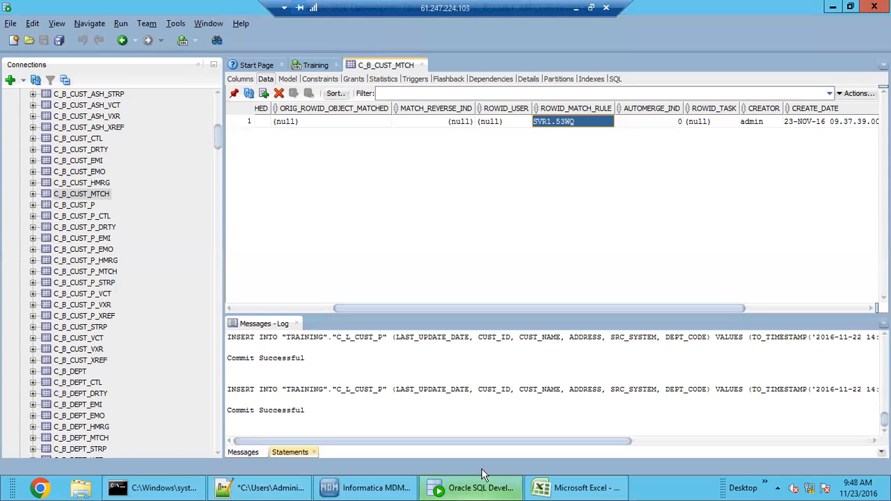
pyautogui.click(647, 124)
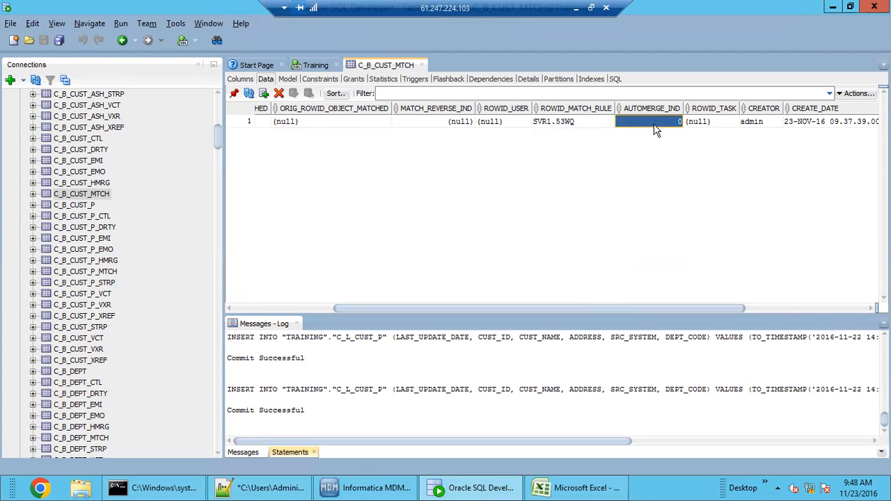
pyautogui.click(261, 487)
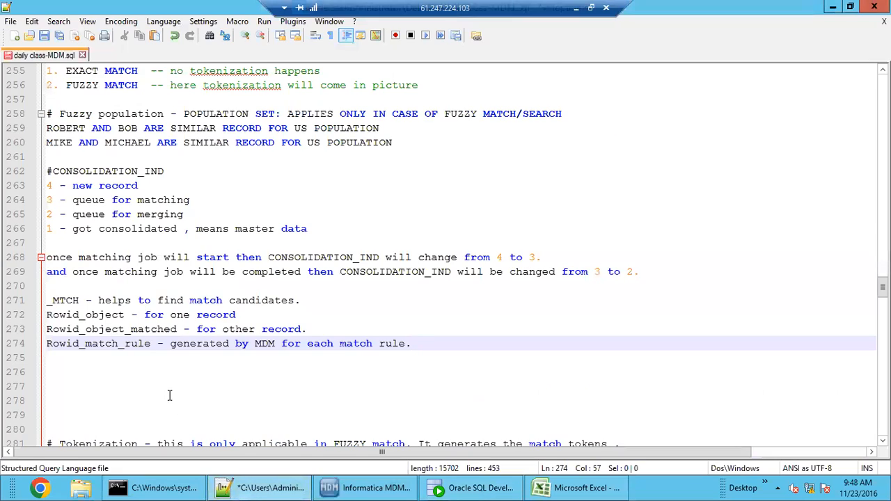
pyautogui.press('Return')
pyautogui.write('A')
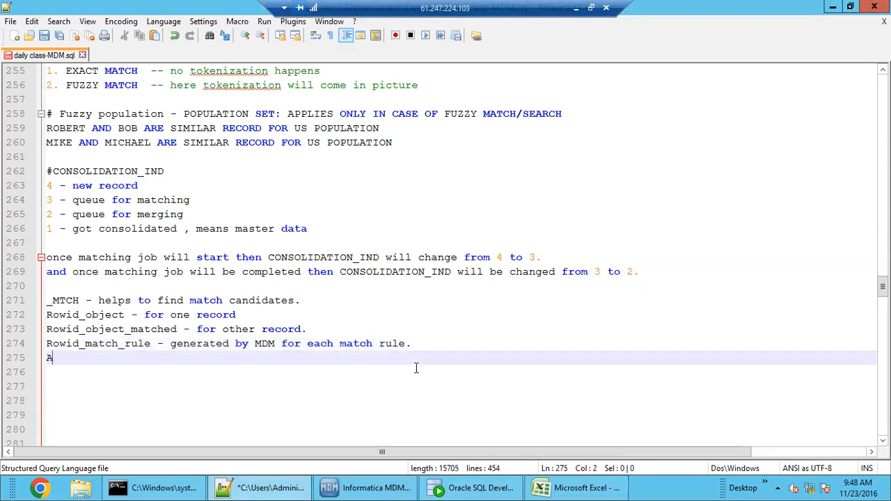
pyautogui.write('utomerge_In')
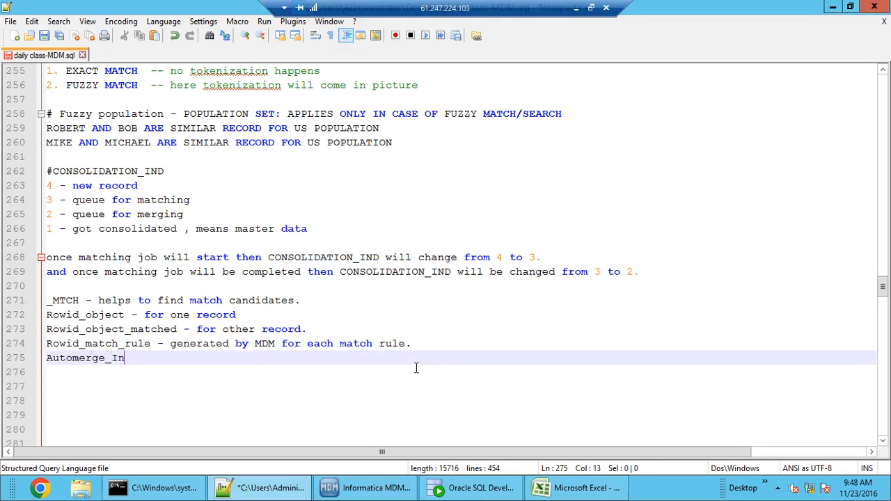
pyautogui.write('d - 0 means it will go')
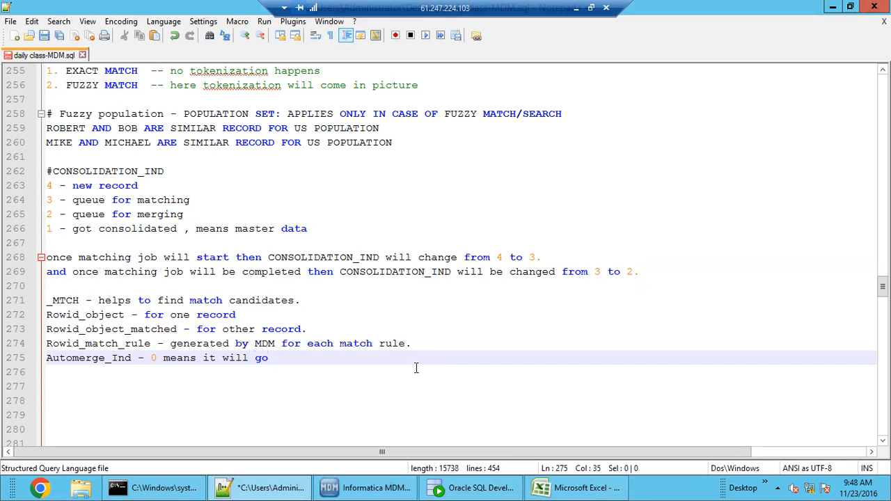
pyautogui.write(' for manual')
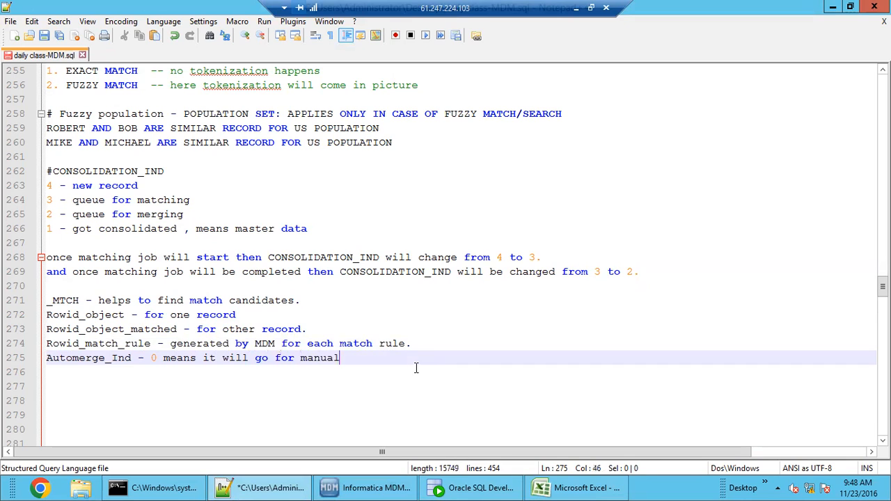
pyautogui.write(' merge, 1 means it will ')
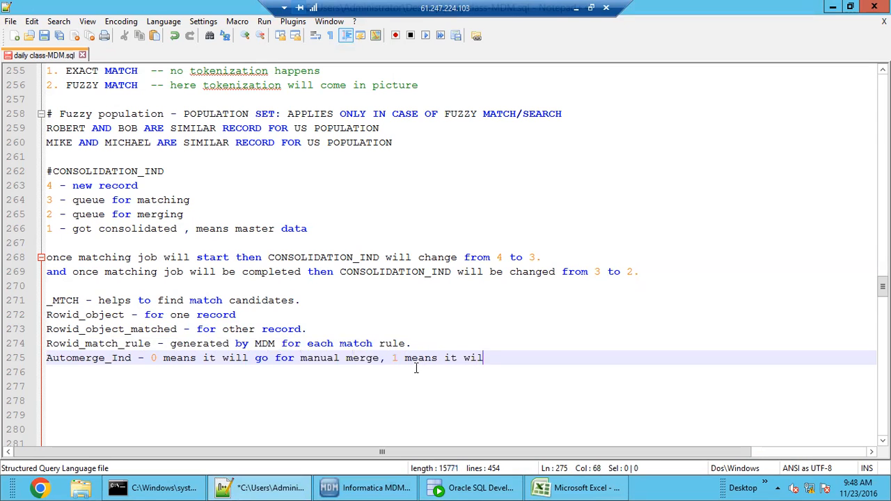
pyautogui.write('go for auto me')
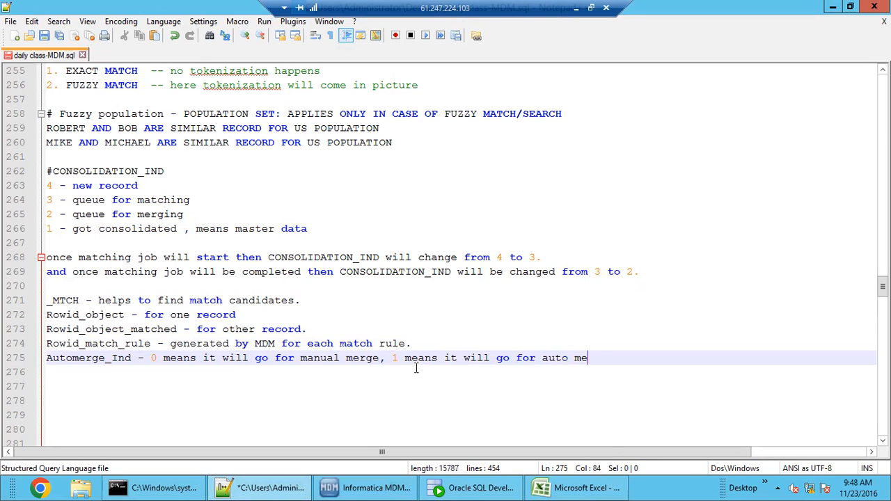
pyautogui.write('rge.')
# Compare the Automerge_Ind note with the AUTOMERGE_IND cell and the Auto setting of B_CUST's match rule in the Informatica MDM Schema tool.
pyautogui.doubleClick(101, 360)
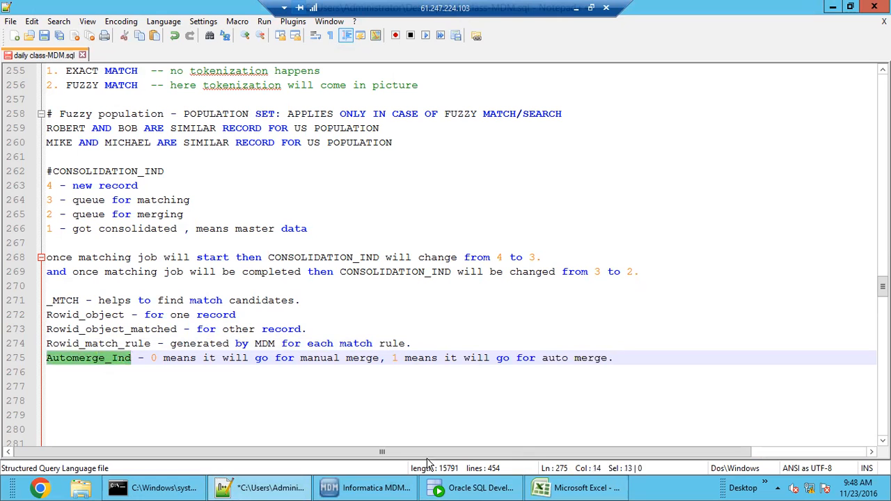
pyautogui.click(459, 491)
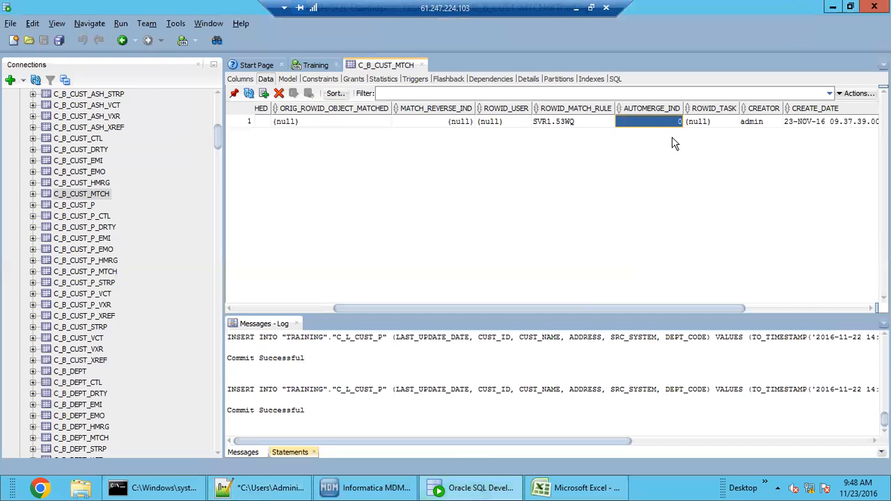
pyautogui.click(374, 484)
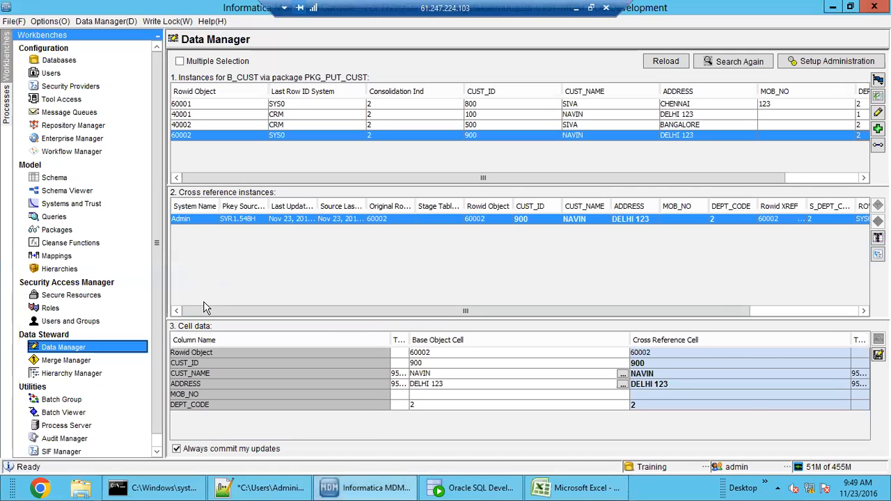
pyautogui.click(82, 190)
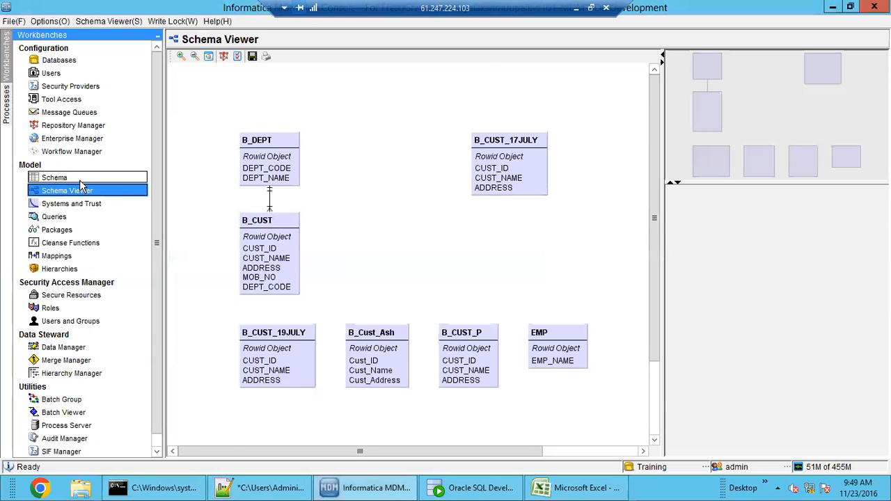
pyautogui.click(79, 180)
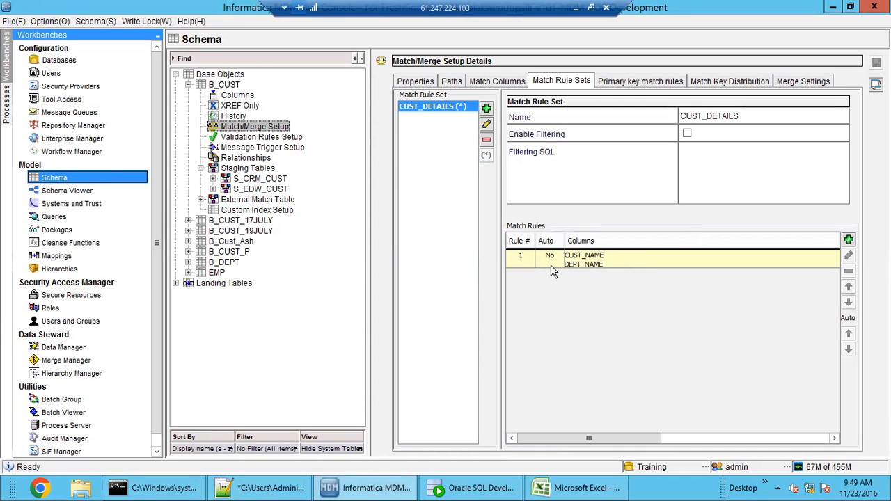
# Switch to Oracle SQL Developer and examine the matched row's ROWID_TASK, CREATE_DATE and remaining audit columns.
pyautogui.click(480, 488)
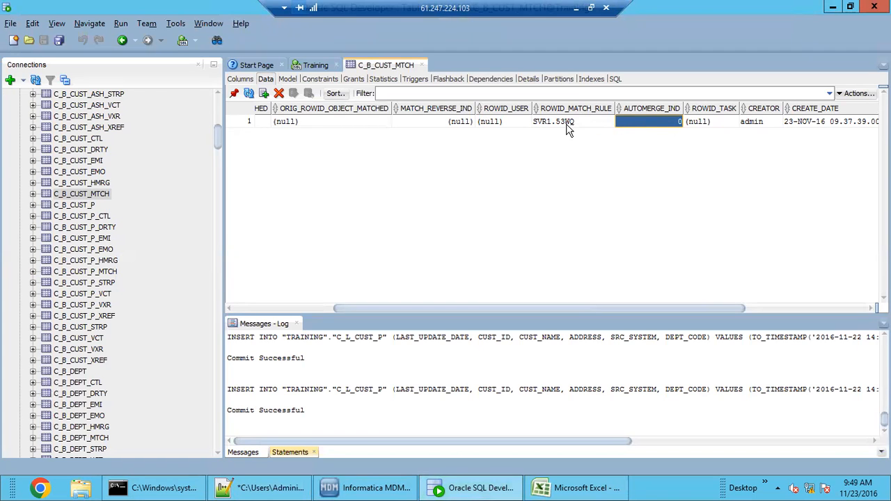
pyautogui.click(728, 121)
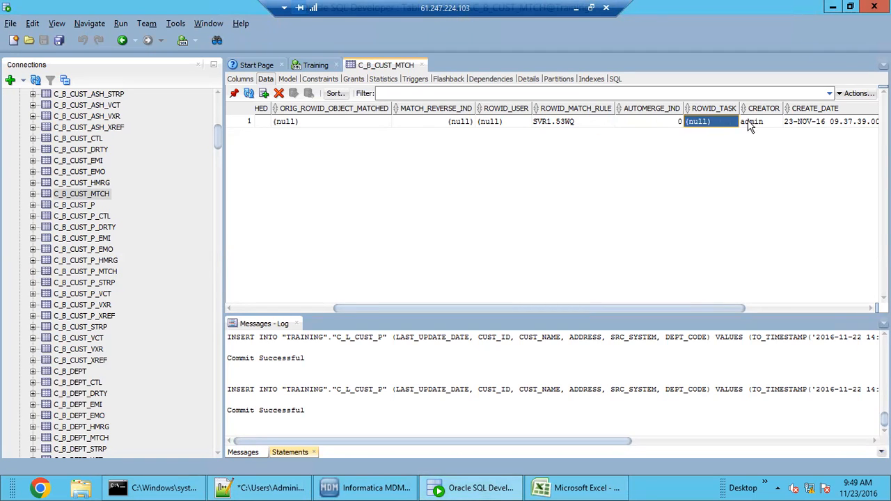
pyautogui.click(811, 123)
pyautogui.moveTo(731, 307); pyautogui.dragTo(832, 309)
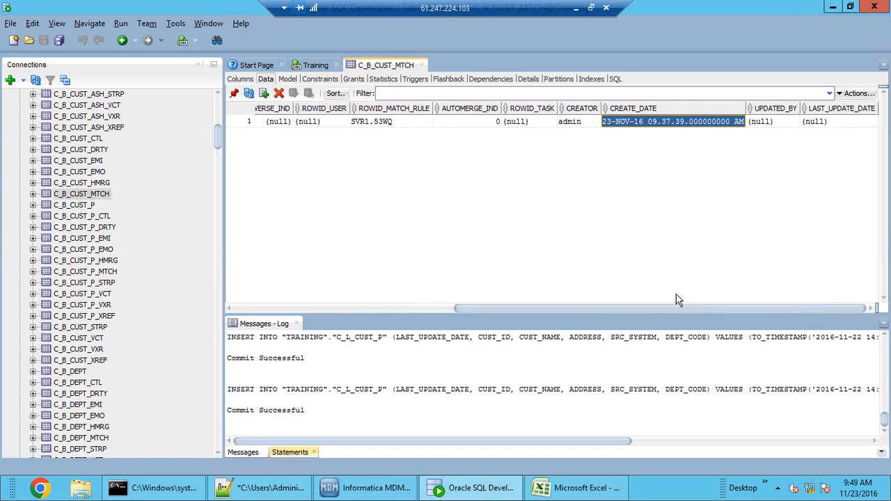
pyautogui.moveTo(675, 308); pyautogui.dragTo(429, 322)
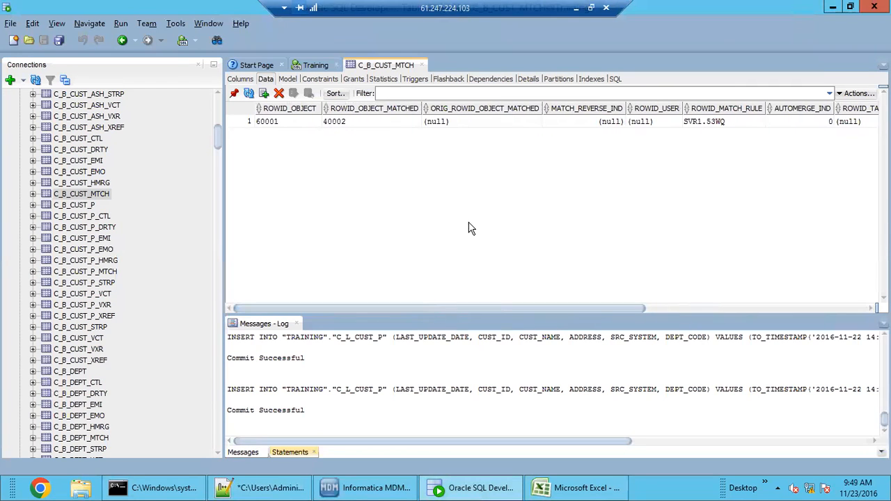
# Review the matched row's ROWID_OBJECT, ROWID_OBJECT_MATCHED, ROWID_MATCH_RULE and AUTOMERGE_IND cells.
pyautogui.click(286, 123)
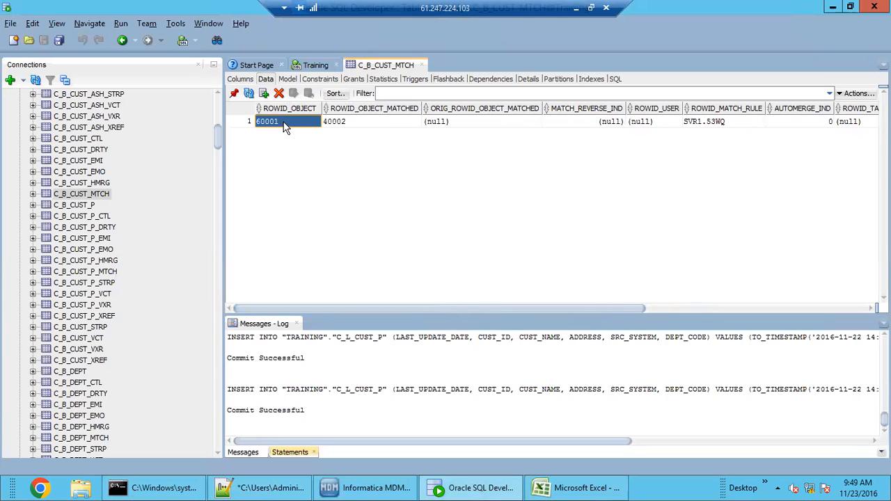
pyautogui.click(355, 124)
pyautogui.click(734, 121)
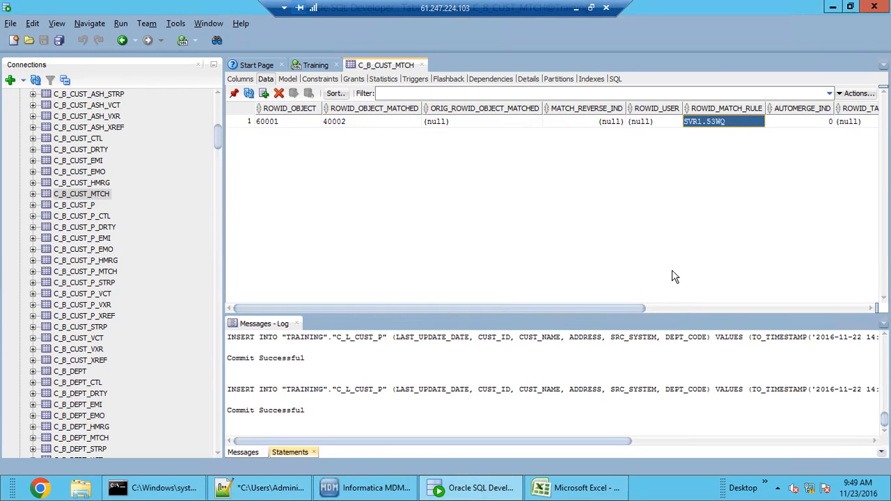
pyautogui.moveTo(633, 309); pyautogui.dragTo(742, 292)
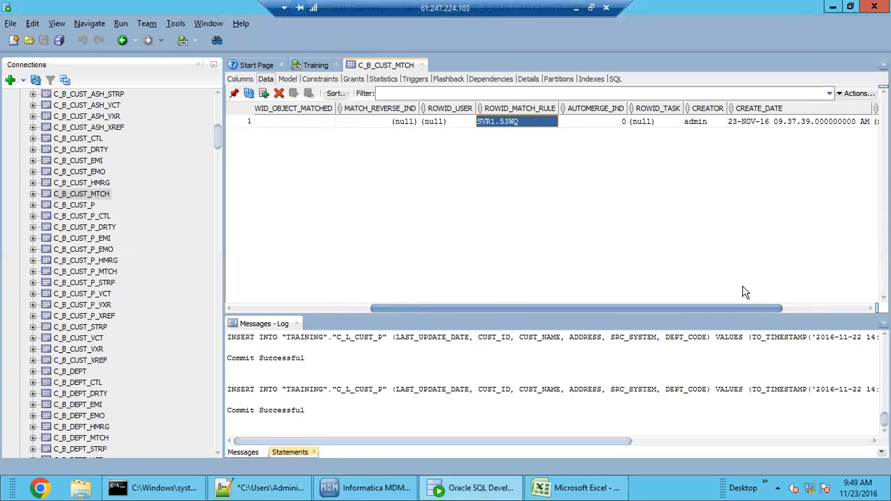
pyautogui.press('Right')
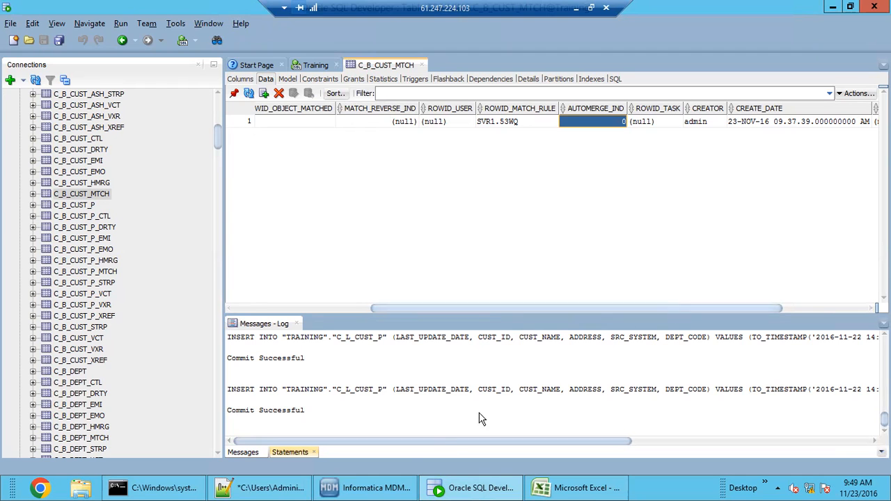
# Review the _MTCH column notes in the class notes, and switch to Informatica MDM to view the CUST_DETAILS match rule.
pyautogui.click(261, 487)
pyautogui.click(179, 402)
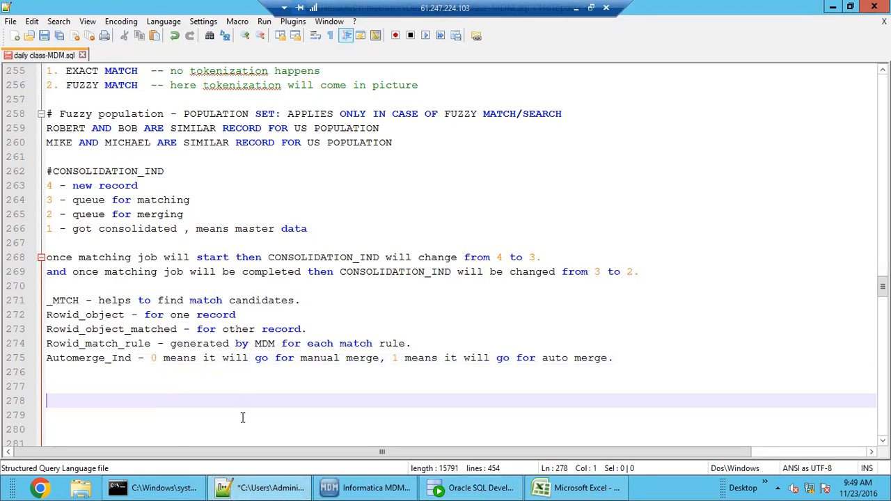
pyautogui.click(155, 382)
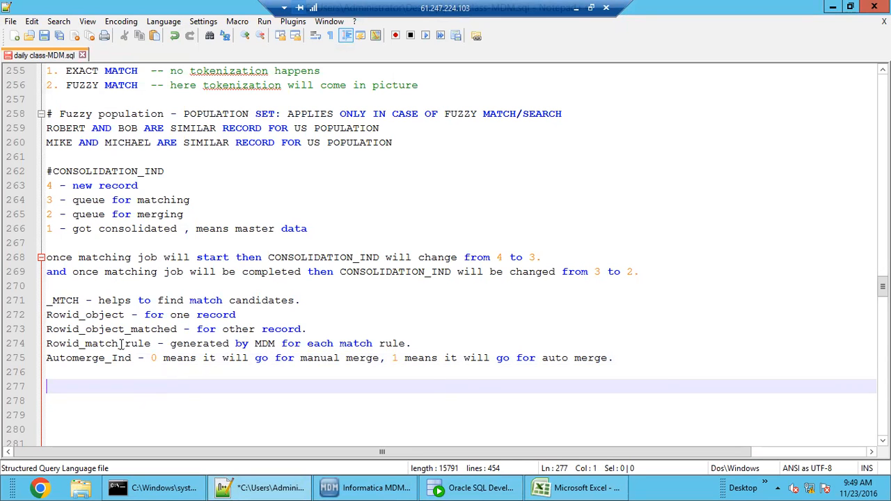
pyautogui.click(348, 489)
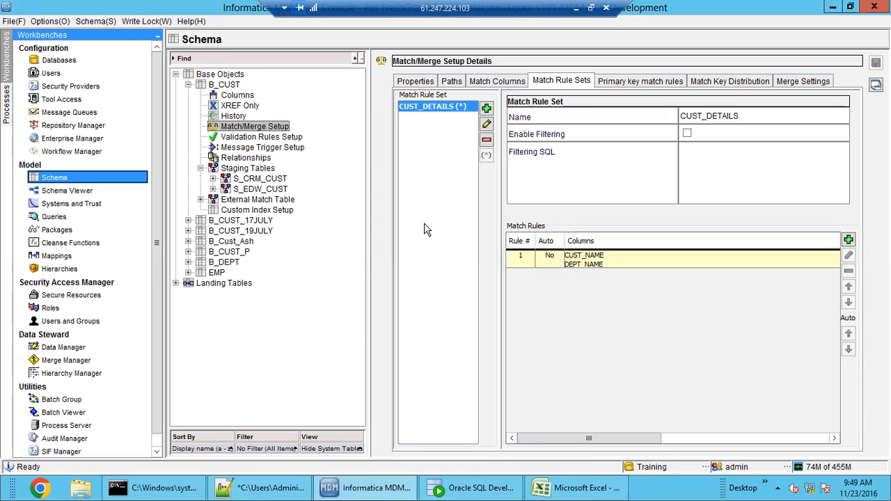
# Return to Oracle SQL Developer and compare the ROWID_OBJECT and ROWID_OBJECT_MATCHED cells of the C_B_CUST_MTCH row.
pyautogui.click(470, 489)
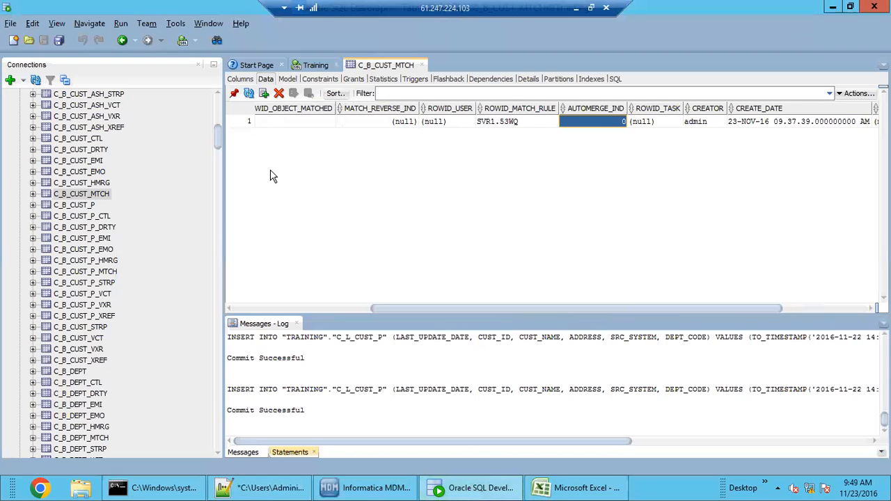
pyautogui.moveTo(473, 307); pyautogui.dragTo(337, 307)
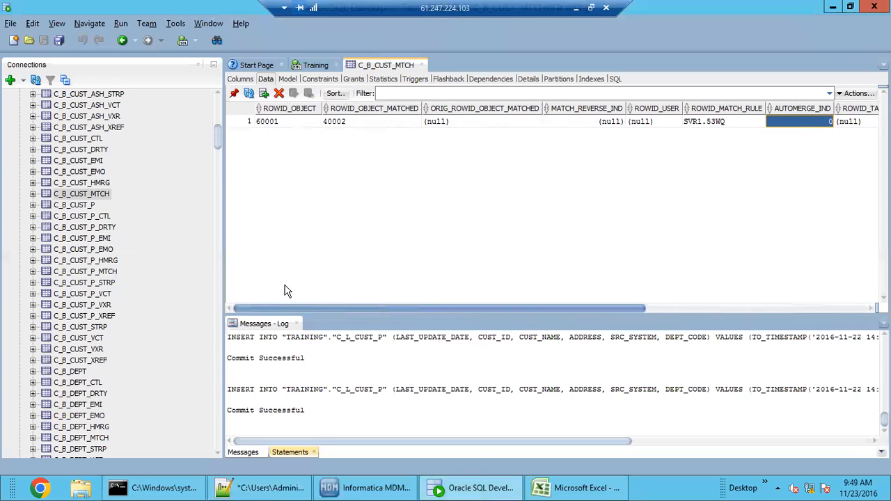
pyautogui.click(350, 130)
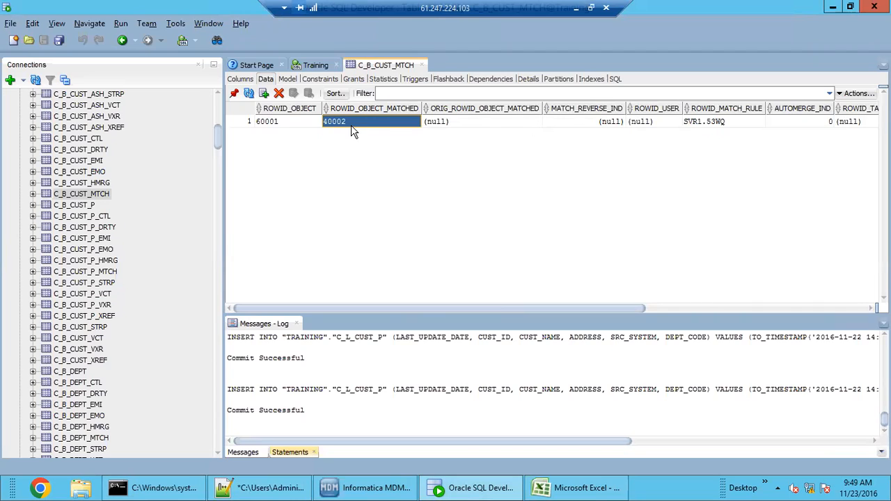
pyautogui.click(287, 127)
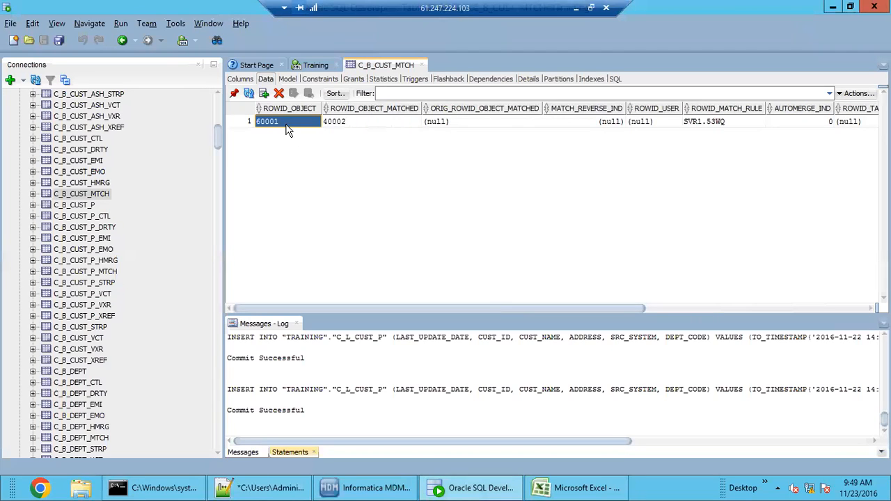
pyautogui.click(354, 130)
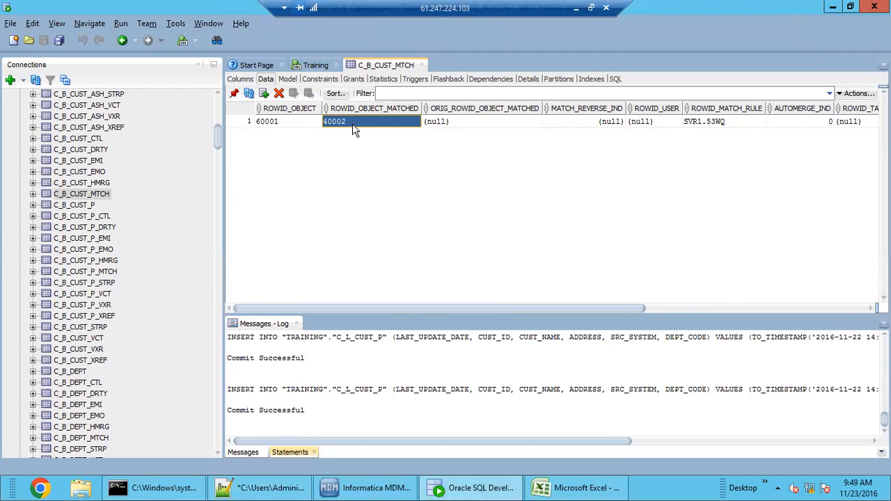
# Examine which pair of records the C_B_CUST_MTCH row links through its ROWID_OBJECT and ROWID_OBJECT_MATCHED values.
pyautogui.click(308, 130)
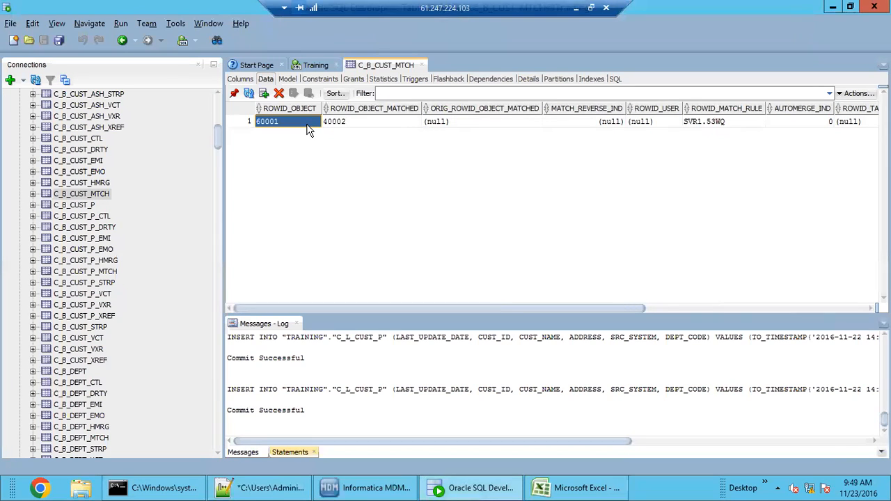
pyautogui.click(372, 129)
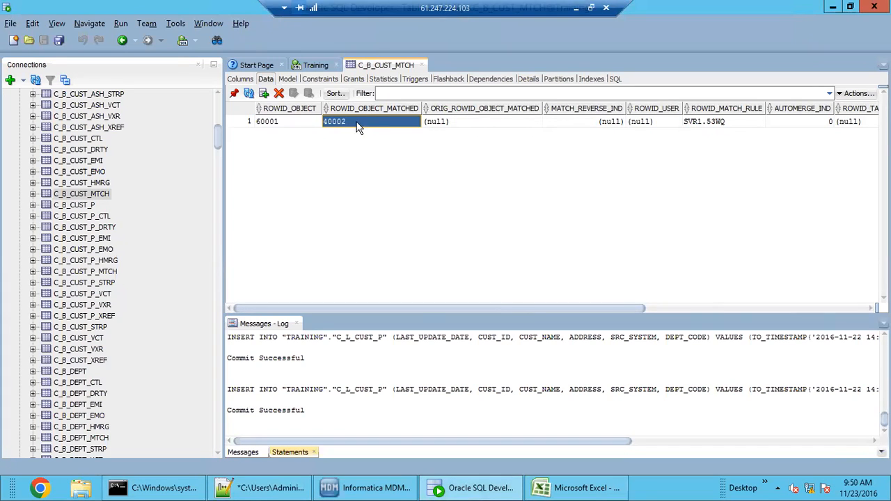
pyautogui.click(297, 123)
pyautogui.click(361, 129)
pyautogui.click(301, 126)
pyautogui.click(336, 132)
pyautogui.click(290, 131)
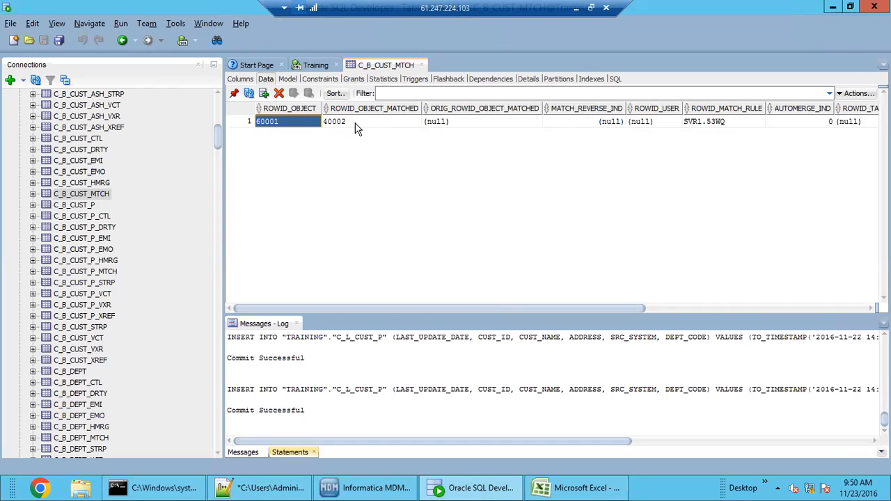
pyautogui.click(356, 127)
pyautogui.click(297, 126)
pyautogui.click(358, 128)
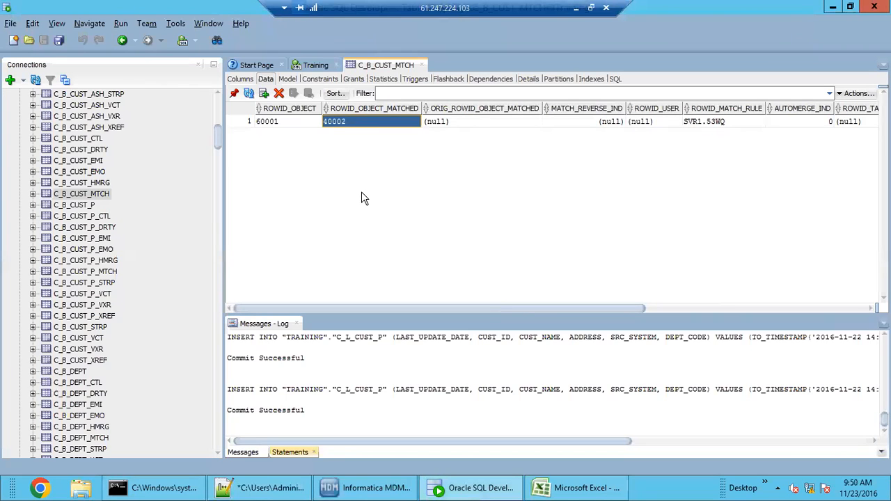
# Switch to Informatica MDM and compare the matched CHENNAI and BANGALORE records of B_CUST in the Data Manager.
pyautogui.click(355, 491)
pyautogui.click(78, 347)
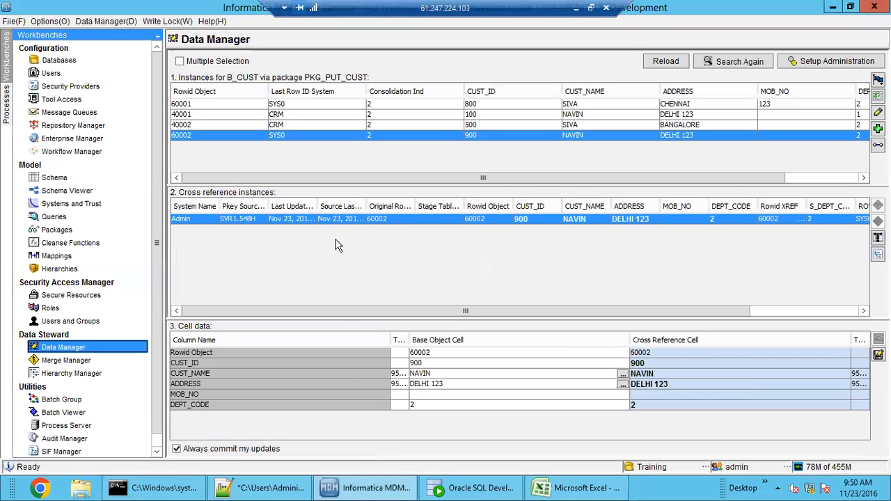
pyautogui.click(224, 106)
pyautogui.click(230, 126)
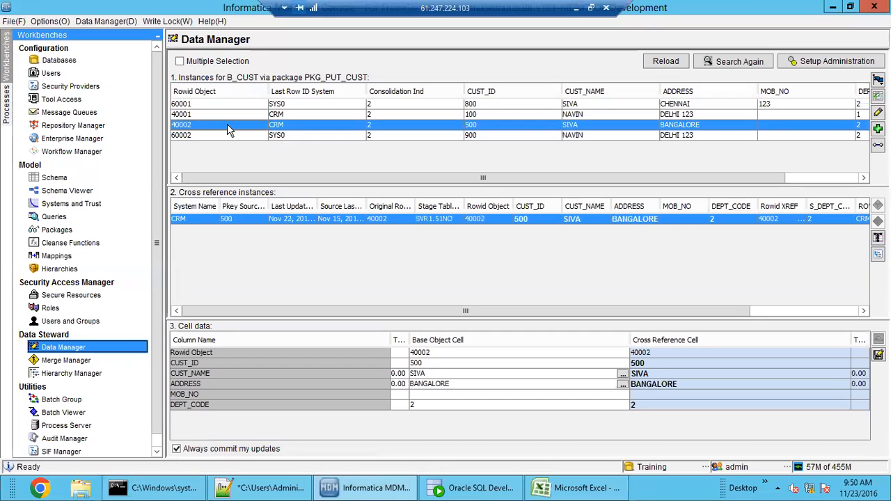
pyautogui.click(234, 106)
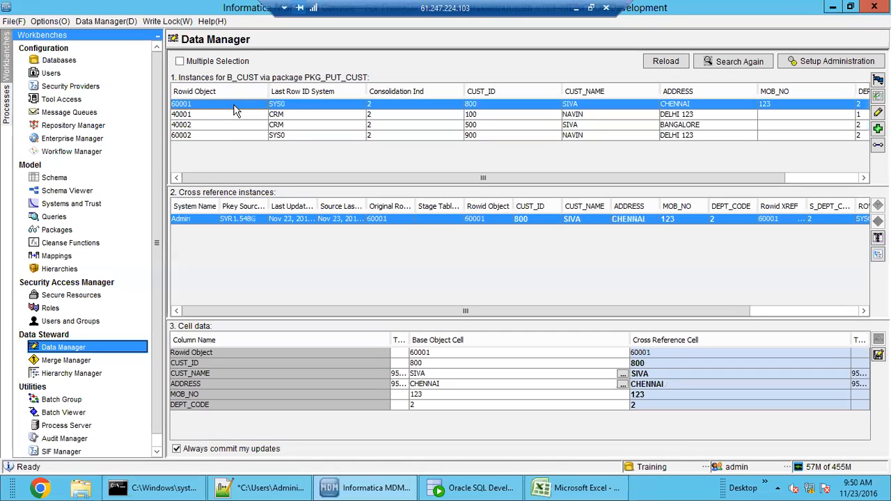
pyautogui.click(240, 124)
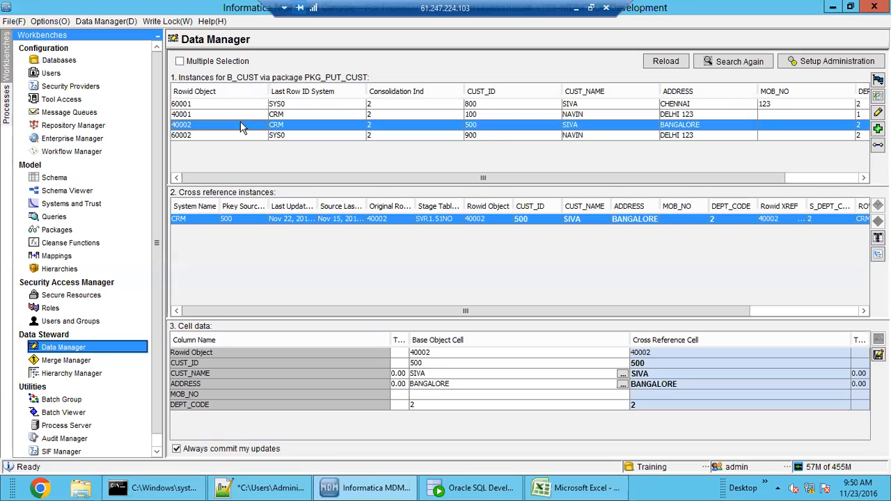
pyautogui.click(242, 106)
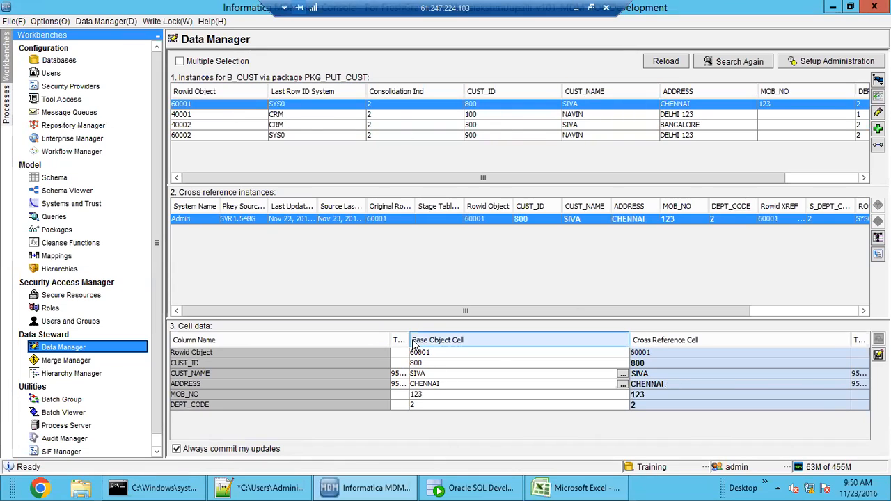
# Widen the Trust column in the cell data and inspect the CHENNAI record's CUST_NAME, ADDRESS, DEPT_CODE and MOB_NO rows.
pyautogui.moveTo(409, 340); pyautogui.dragTo(468, 334)
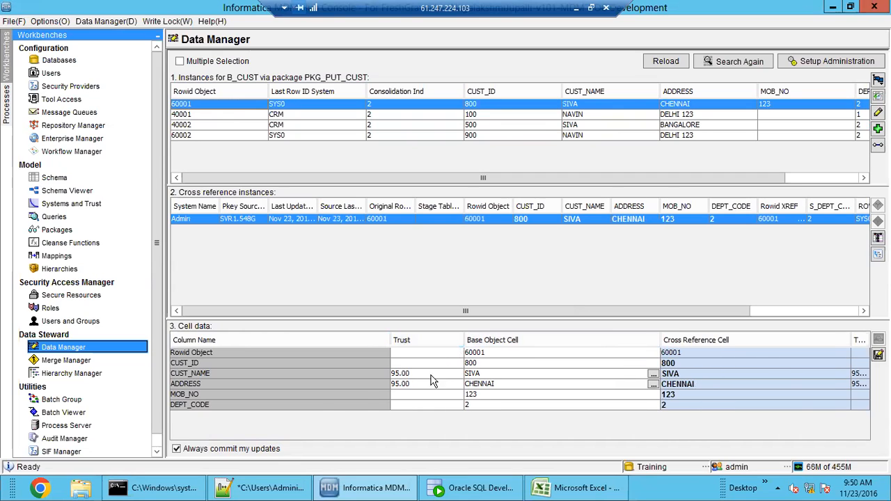
pyautogui.click(299, 373)
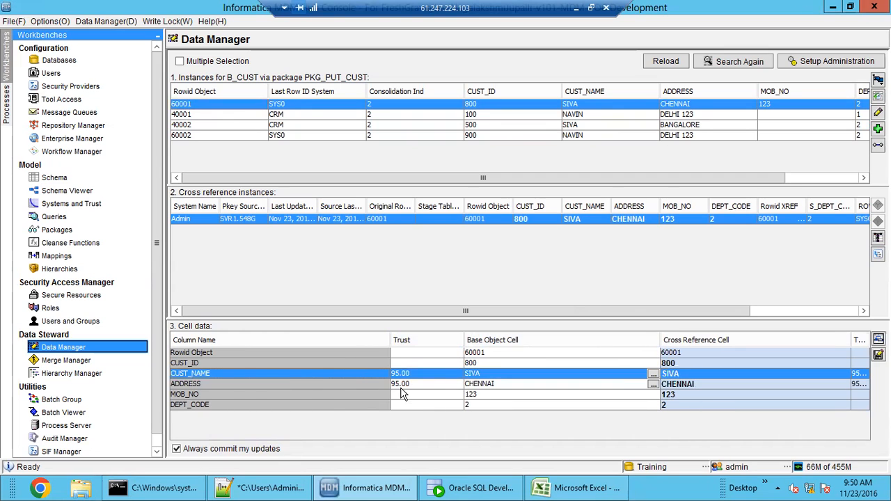
pyautogui.click(318, 386)
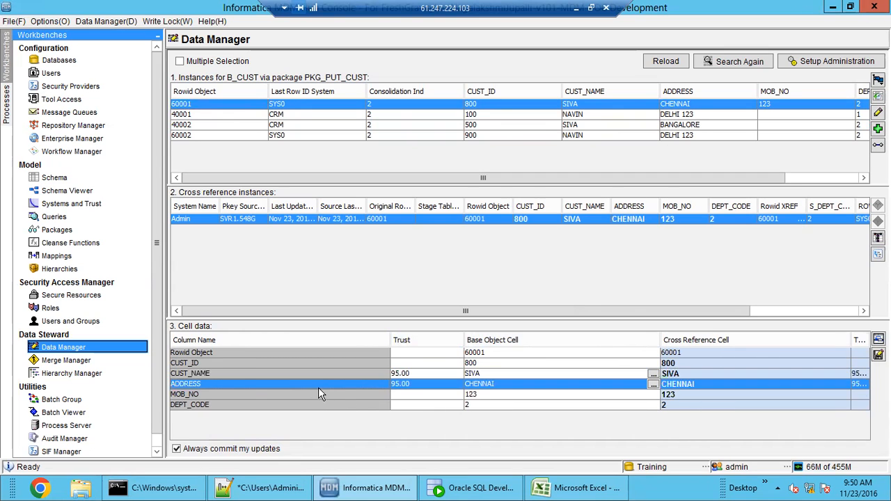
pyautogui.click(359, 405)
pyautogui.click(363, 395)
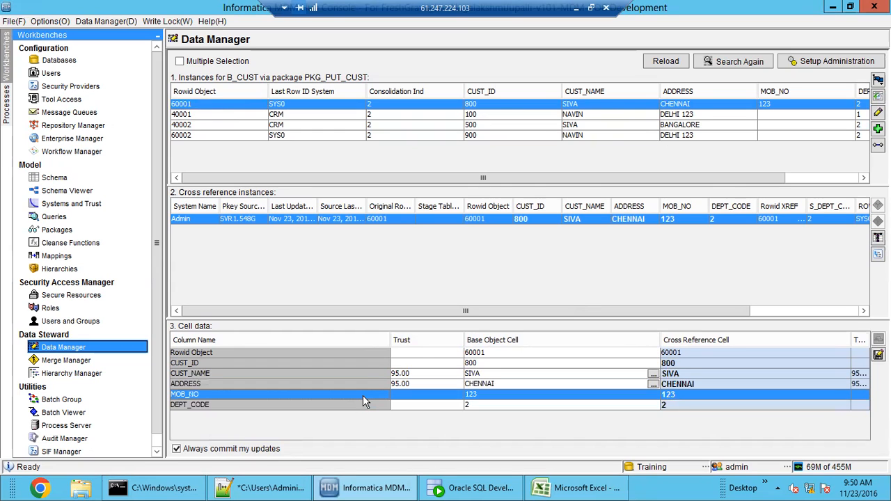
# Check the trust scores of the BANGALORE record's CUST_NAME and ADDRESS cells.
pyautogui.click(470, 126)
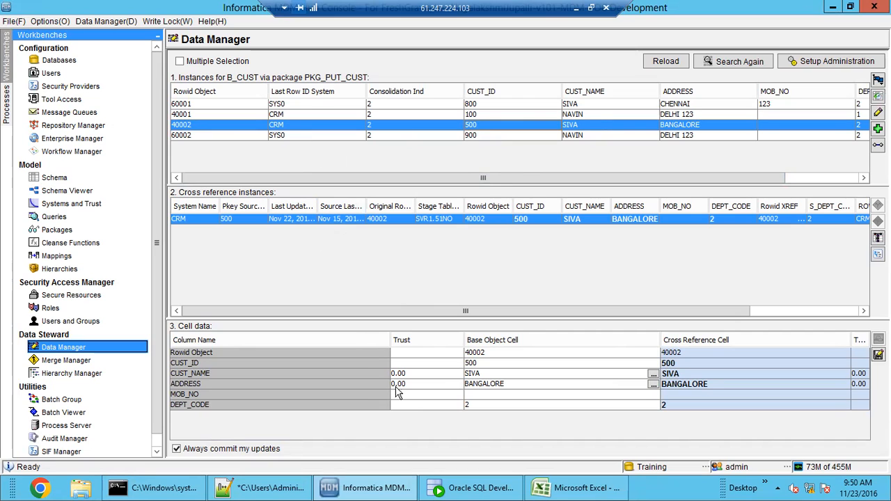
pyautogui.click(373, 374)
pyautogui.click(376, 383)
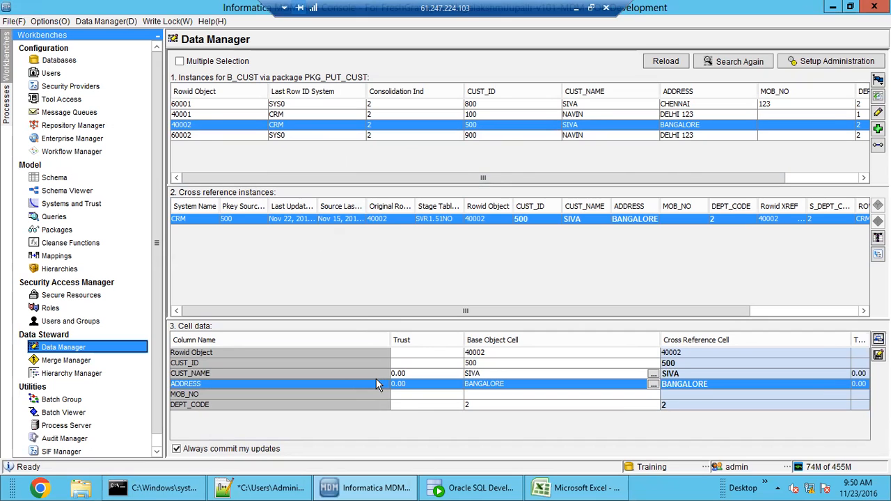
pyautogui.click(378, 373)
pyautogui.click(380, 383)
pyautogui.click(384, 373)
pyautogui.click(385, 384)
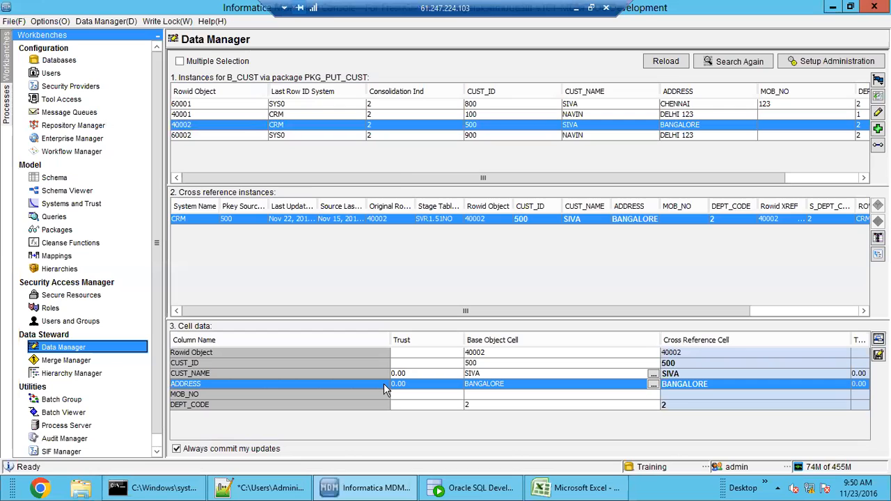
# Return to the CHENNAI record and compare its CUST_NAME and ADDRESS trust scores with the BANGALORE record's.
pyautogui.click(323, 105)
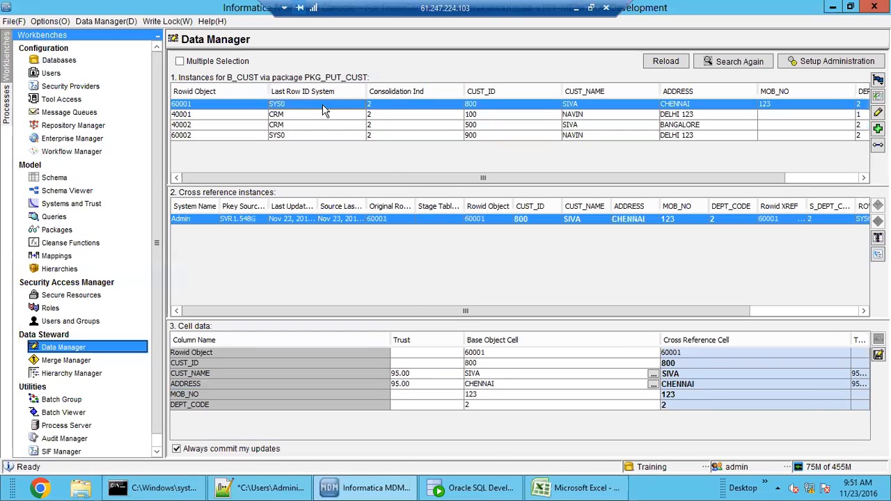
pyautogui.click(383, 374)
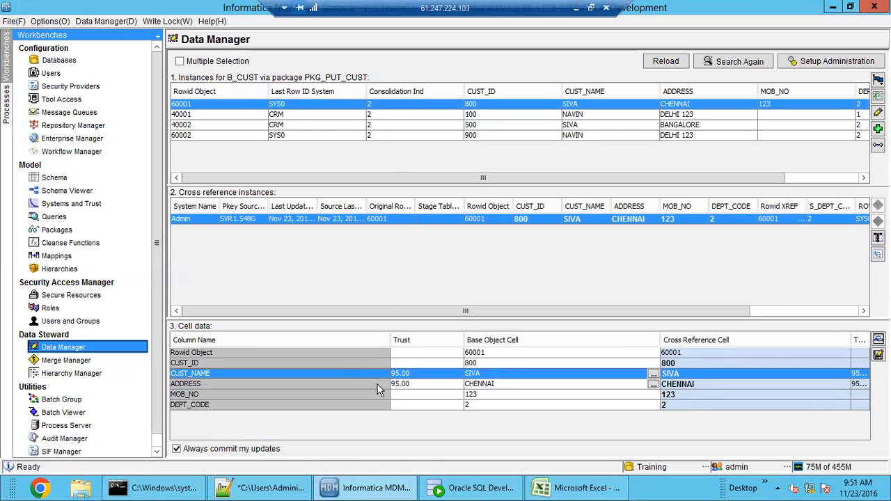
pyautogui.click(379, 385)
pyautogui.click(377, 375)
pyautogui.click(405, 393)
pyautogui.click(404, 385)
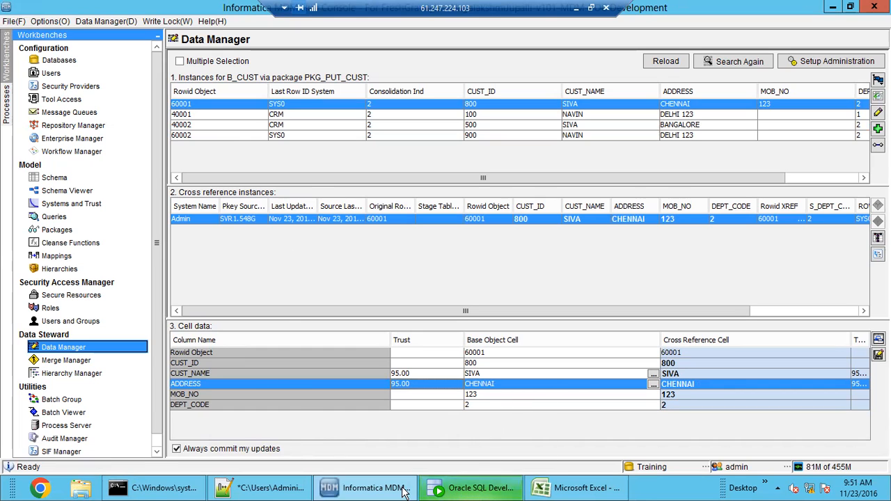
# Switch to the class notes and add the line "Now lets run MERGE job to create master record." below the _MTCH column notes.
pyautogui.click(296, 490)
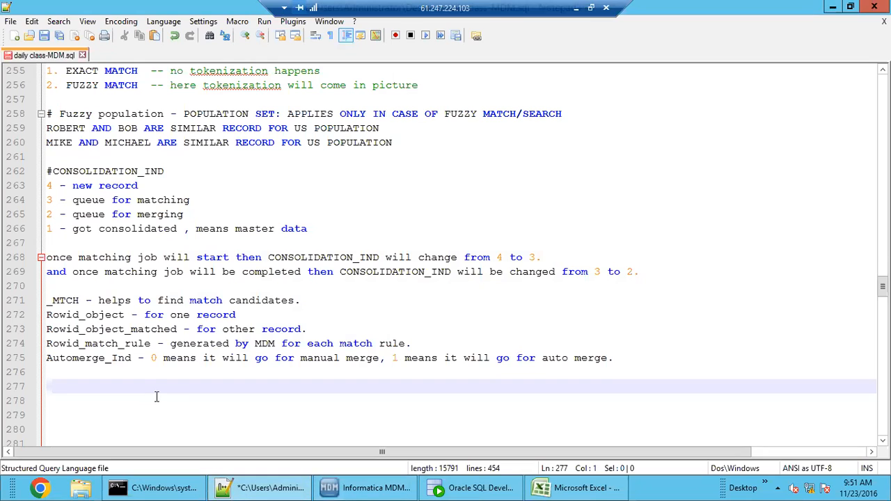
pyautogui.write('Now lets run ME')
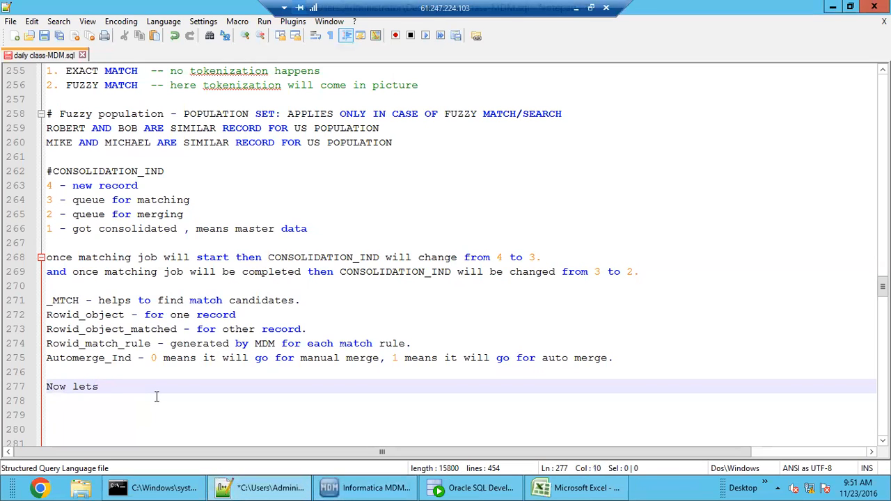
pyautogui.write('RGE job t')
pyautogui.press('BackSpace')
pyautogui.press('BackSpace')
pyautogui.write('to create master record.')
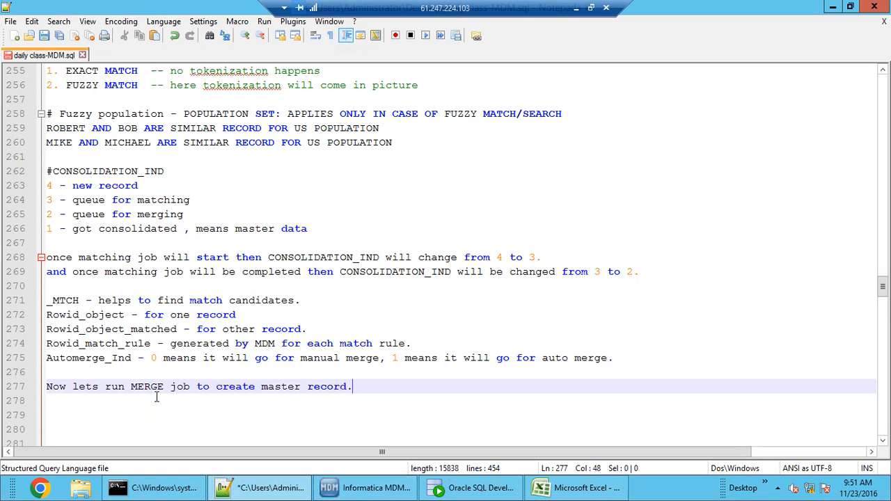
# Switch to Informatica MDM and review the Auto Match and Merge job for B_CUST in the Batch Viewer.
pyautogui.click(366, 488)
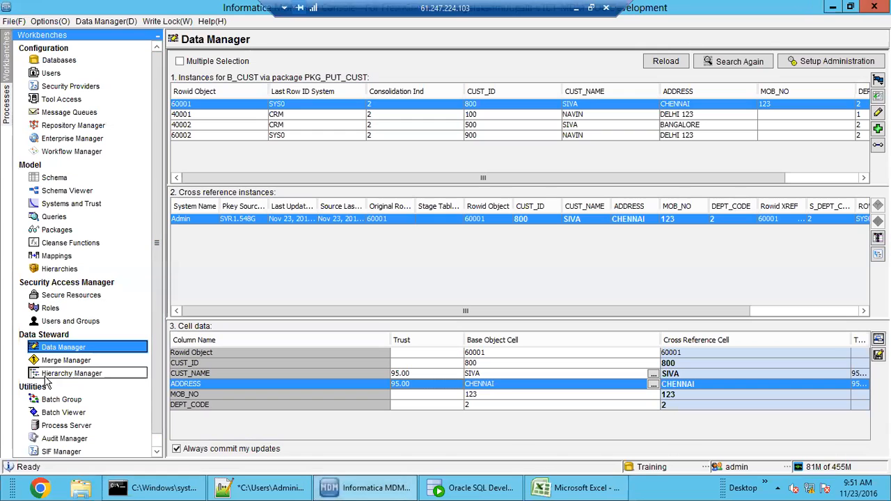
pyautogui.click(75, 413)
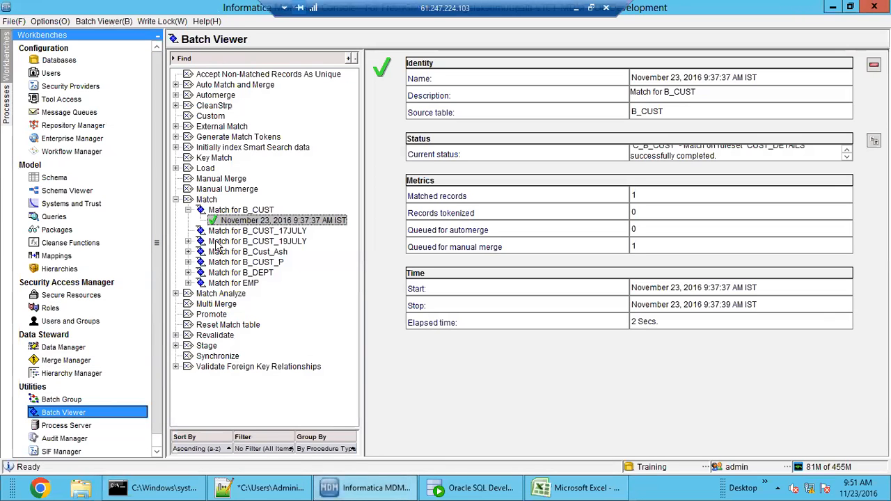
pyautogui.doubleClick(206, 200)
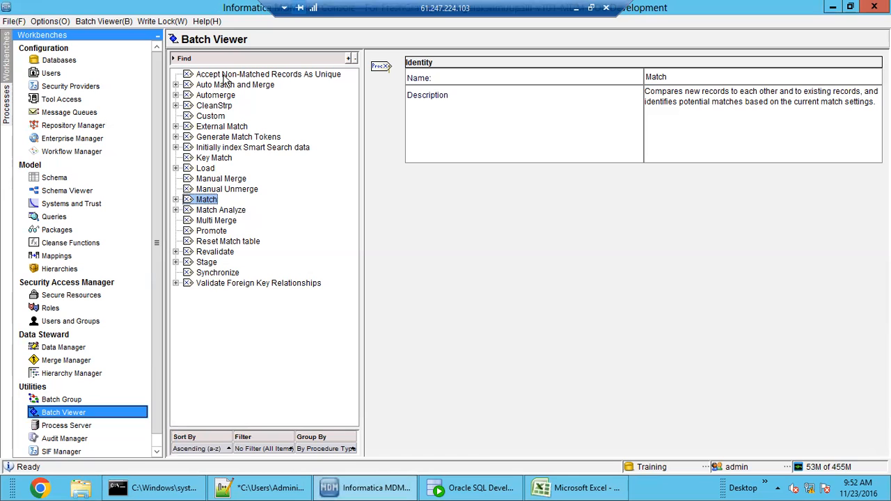
pyautogui.click(241, 85)
pyautogui.doubleClick(241, 86)
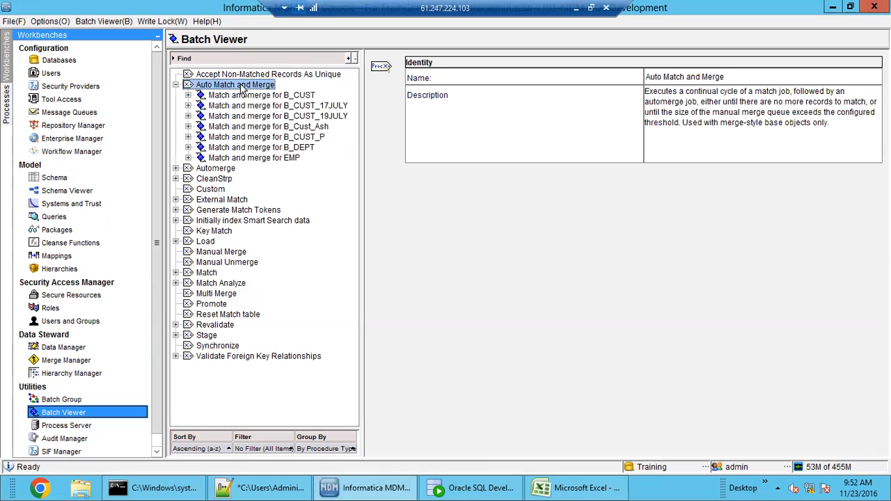
pyautogui.click(259, 96)
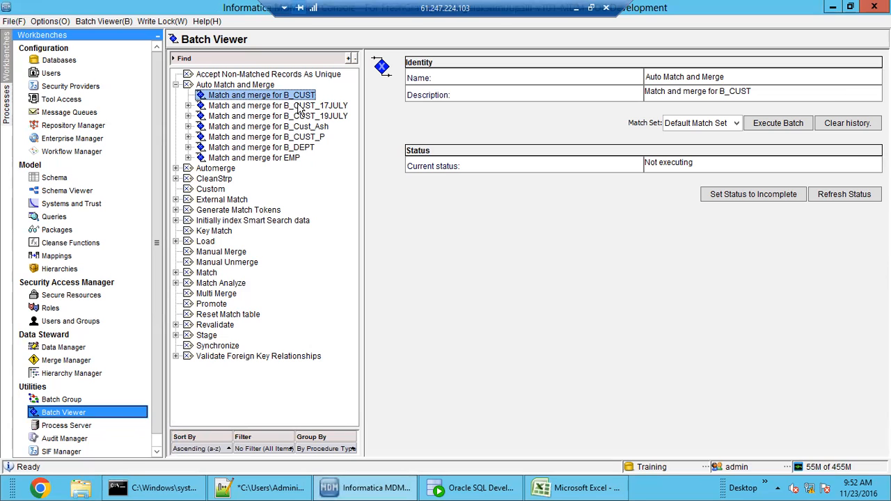
pyautogui.doubleClick(247, 86)
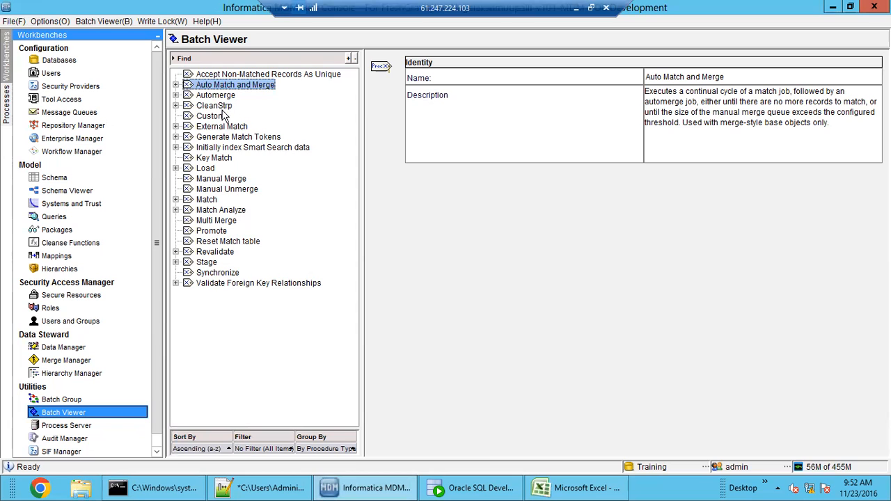
# Execute the Automerge batch job "Merge data in B_CUST".
pyautogui.doubleClick(216, 97)
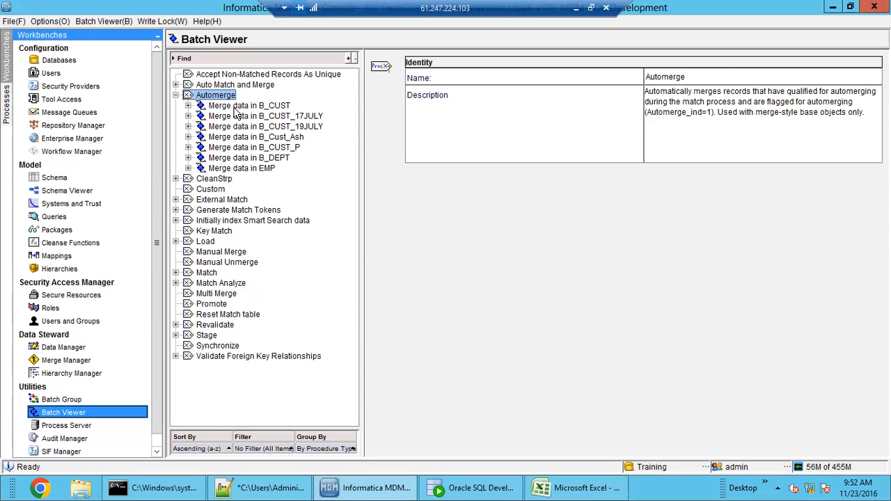
pyautogui.click(235, 108)
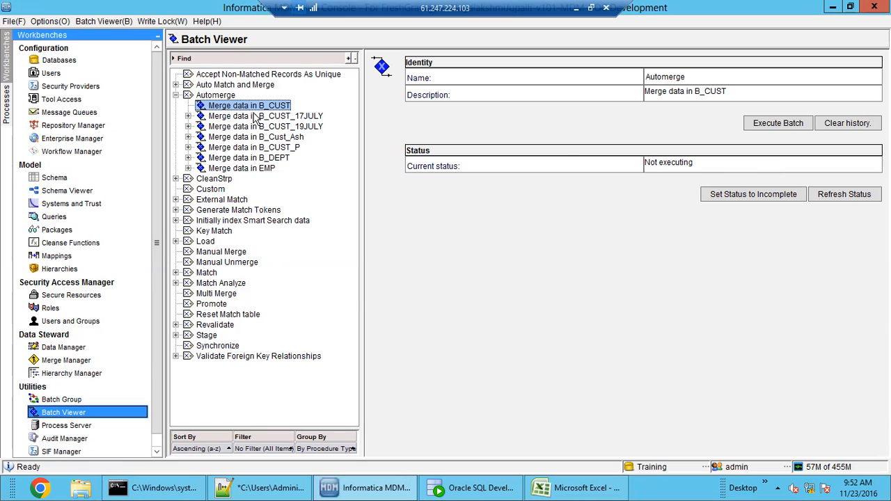
pyautogui.click(792, 125)
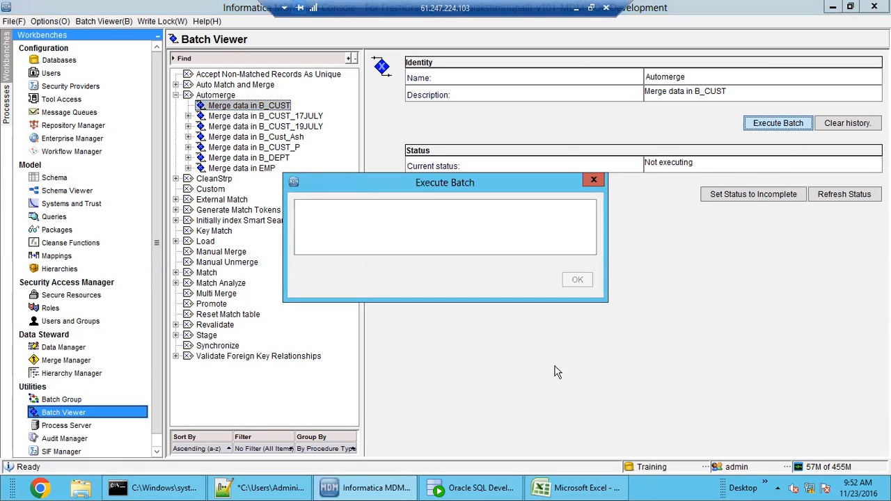
# Open the new B_CUST Automerge run and check its automerged, accepted as unique and failed record metrics.
pyautogui.click(300, 116)
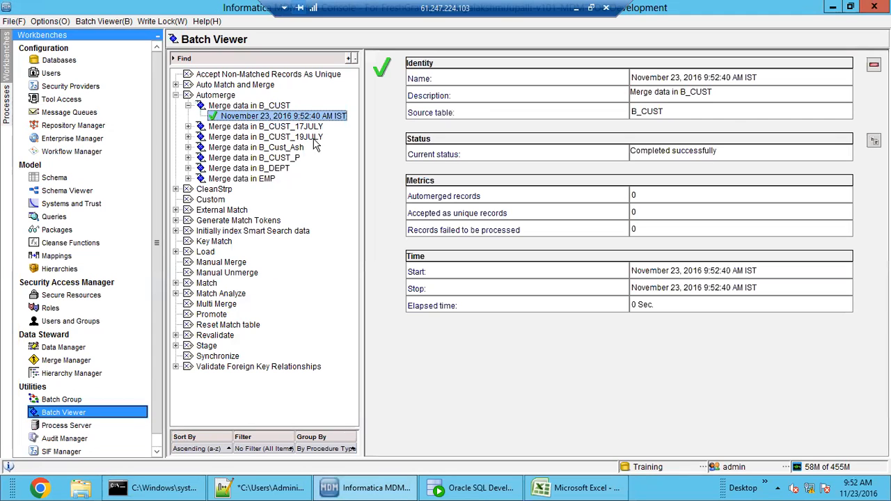
pyautogui.doubleClick(629, 196)
pyautogui.click(648, 216)
pyautogui.moveTo(635, 228); pyautogui.dragTo(626, 195)
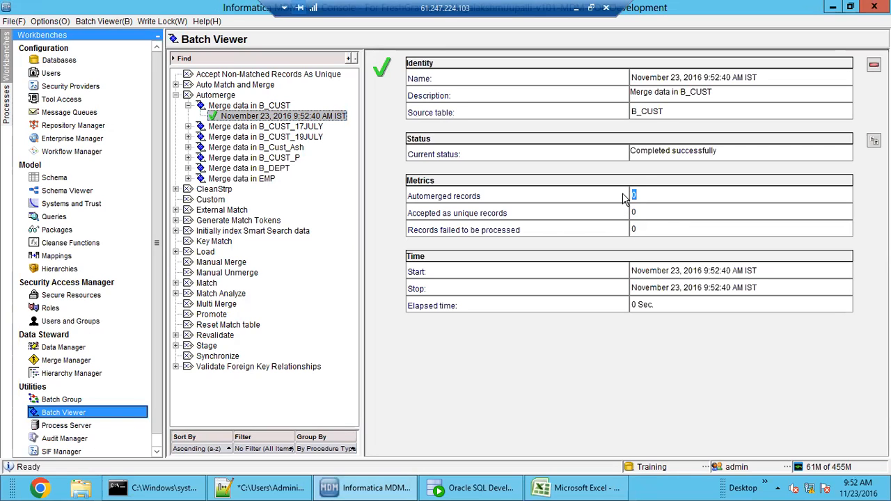
pyautogui.click(648, 214)
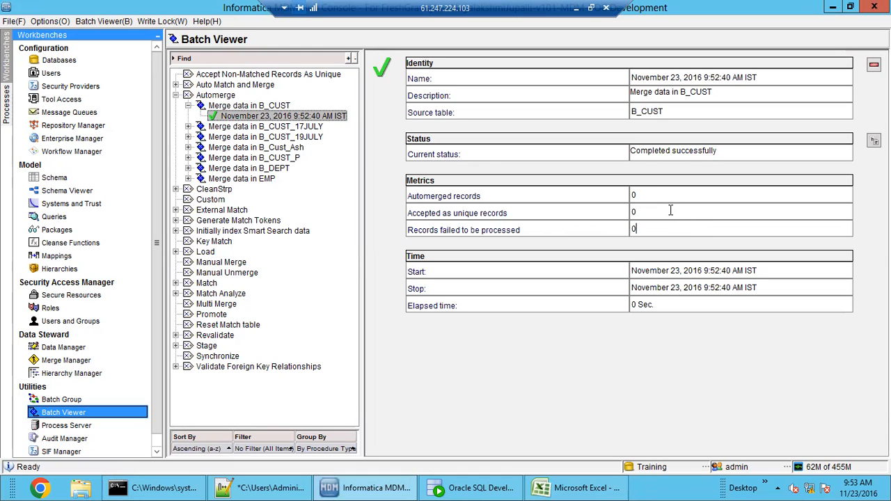
pyautogui.doubleClick(630, 212)
pyautogui.doubleClick(632, 194)
# Set up Merge Manager with base object B_CUST and merge package PKG_PUT_CUST, and begin the merge.
pyautogui.click(68, 362)
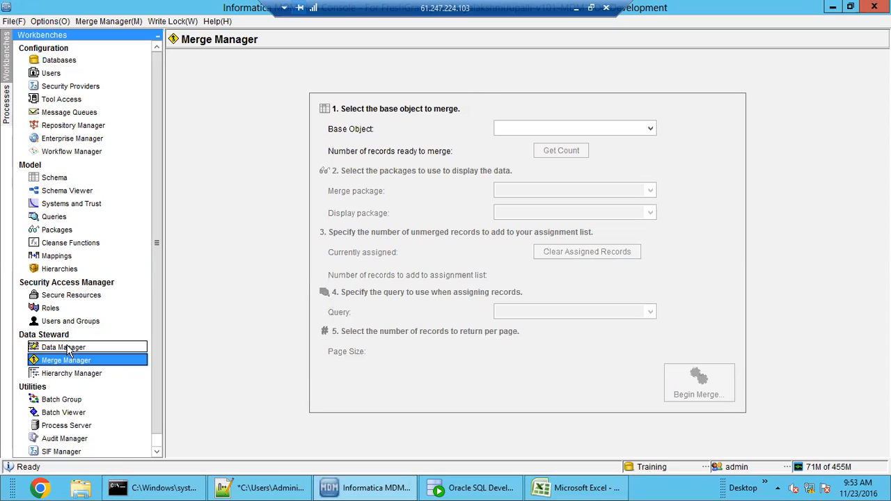
pyautogui.click(648, 129)
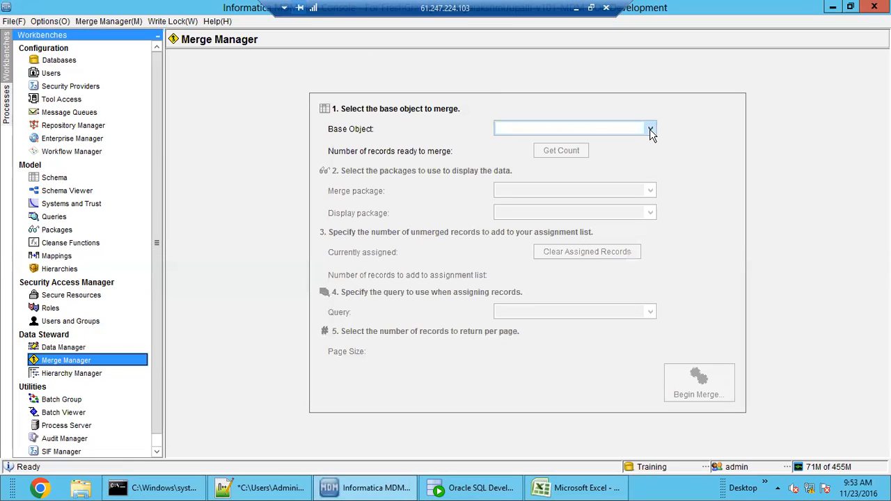
pyautogui.click(630, 155)
pyautogui.click(642, 192)
pyautogui.click(630, 216)
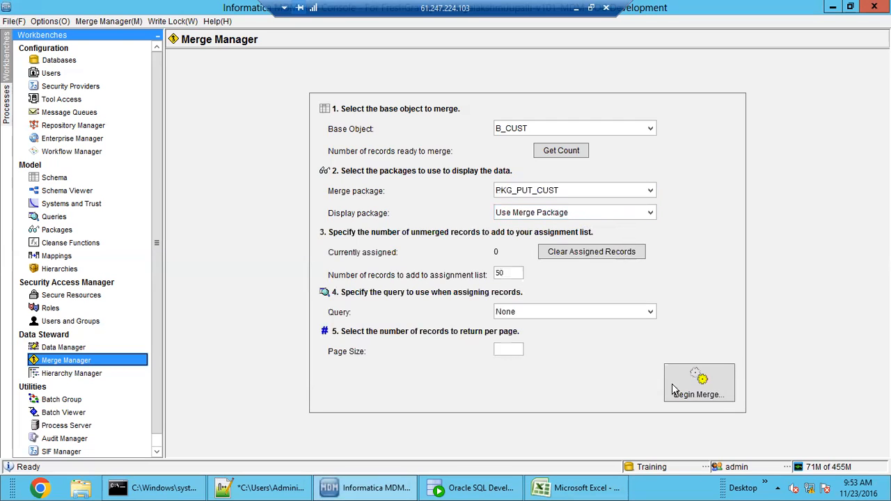
pyautogui.click(699, 393)
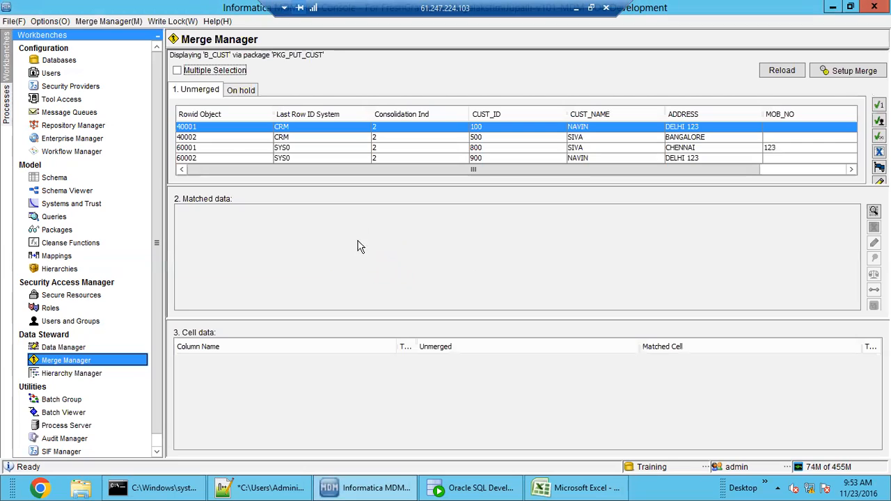
# Examine the matched data, rule set and remaining columns for unmerged records 60001, 40001 and 40002.
pyautogui.click(224, 147)
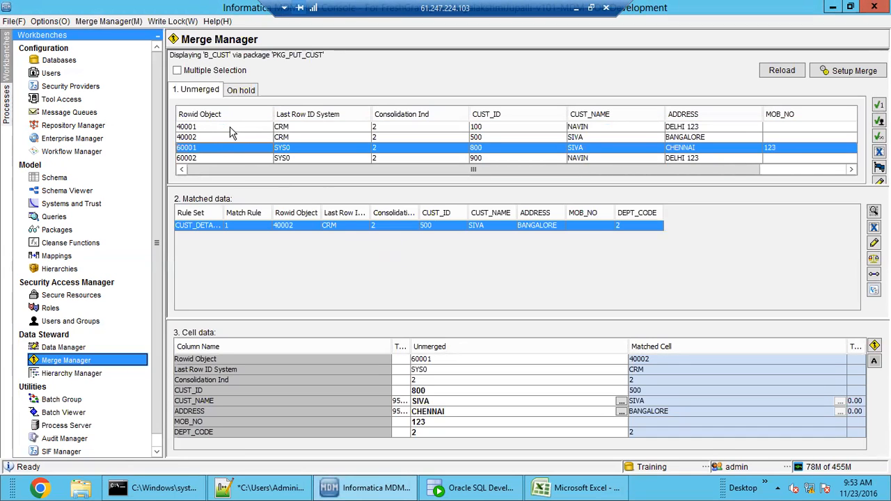
pyautogui.click(230, 128)
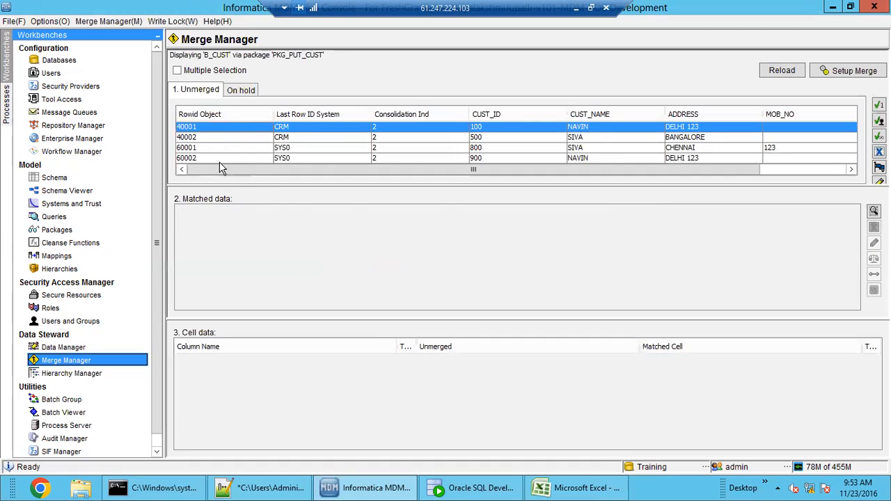
pyautogui.click(217, 148)
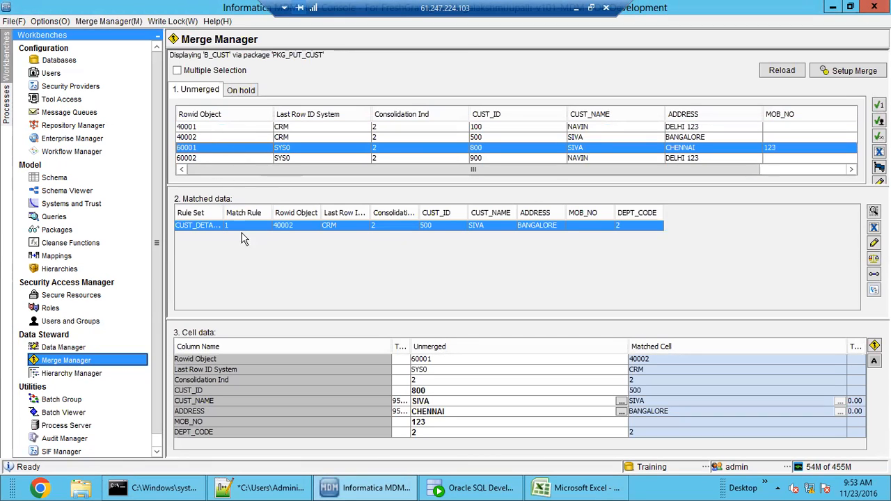
pyautogui.moveTo(221, 213); pyautogui.dragTo(276, 212)
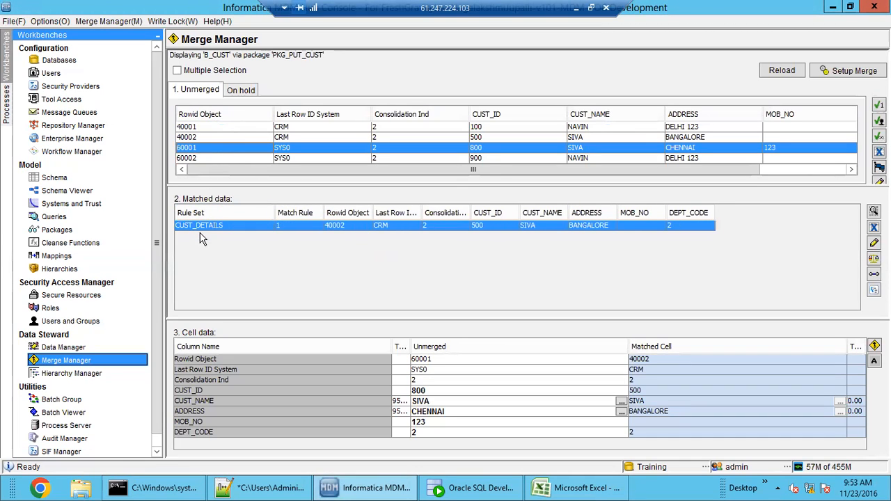
pyautogui.click(196, 137)
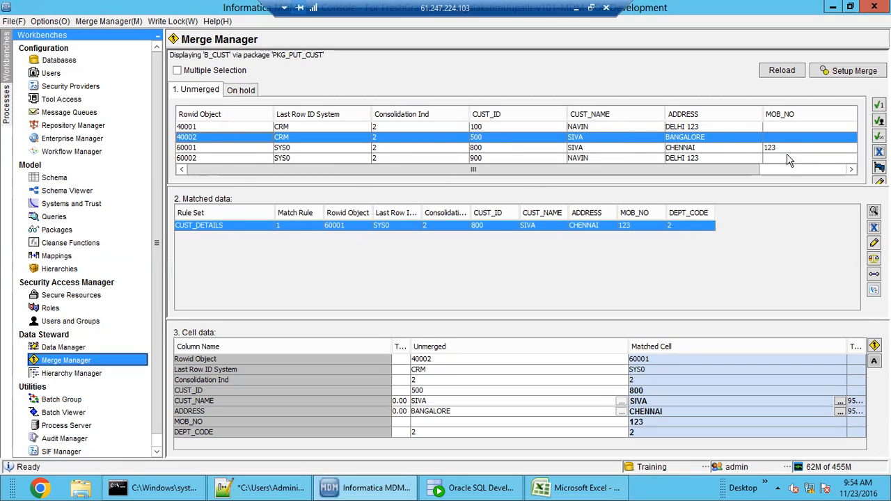
pyautogui.moveTo(753, 171); pyautogui.dragTo(814, 179)
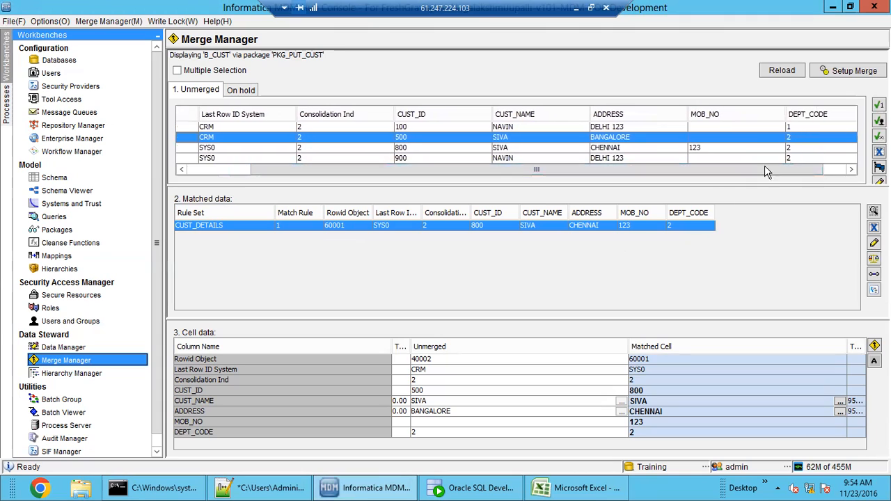
pyautogui.moveTo(341, 171); pyautogui.dragTo(248, 167)
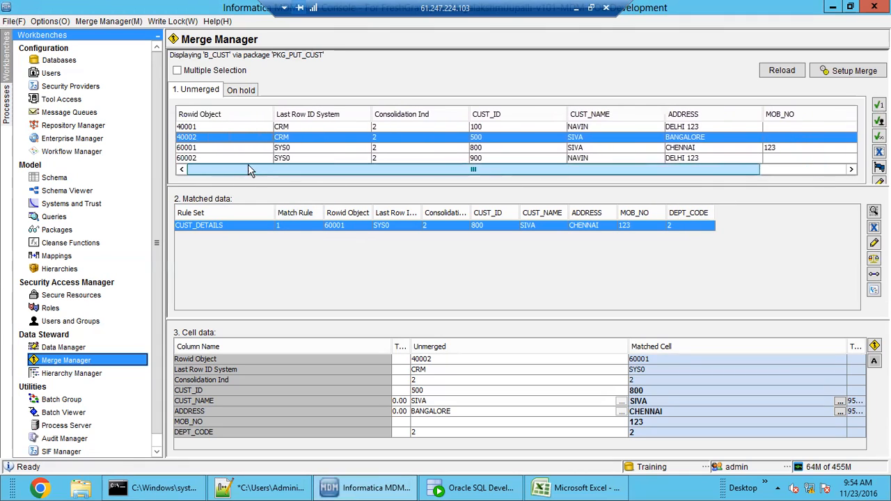
# Check each unmerged record for matched data and compare with the C_B_CUST_MTCH table in Oracle SQL Developer, returning to record 60001.
pyautogui.click(216, 129)
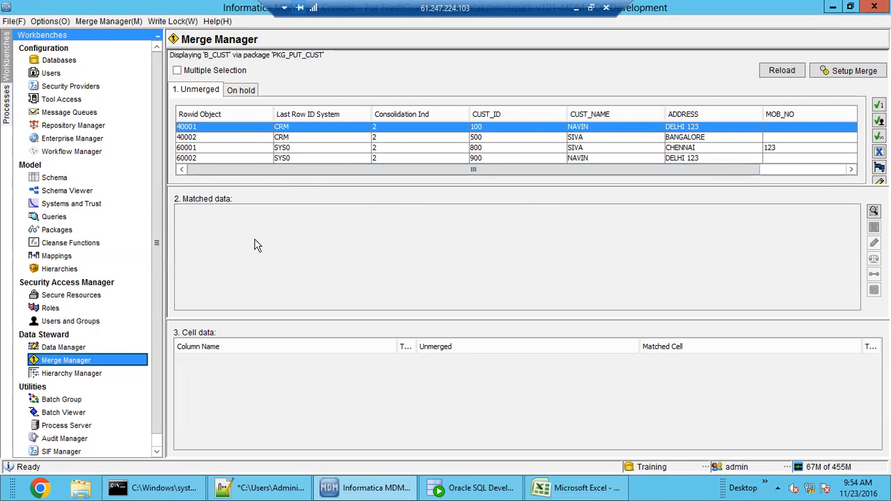
pyautogui.click(206, 147)
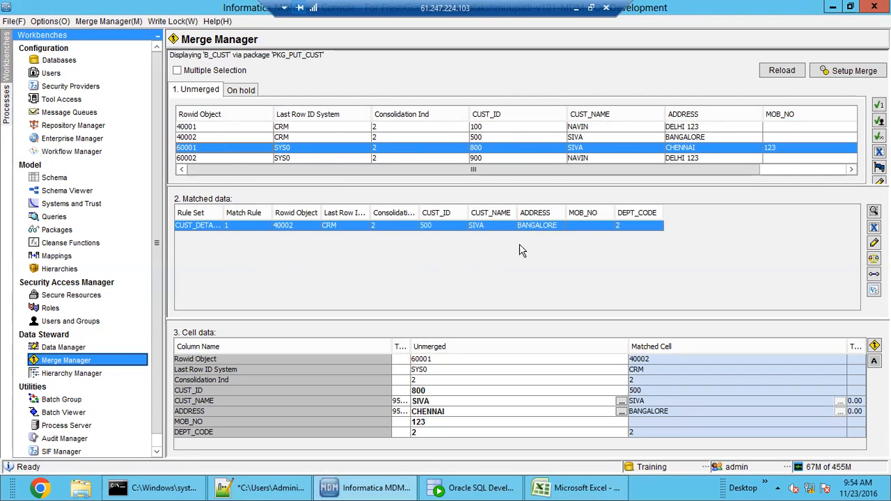
pyautogui.click(213, 158)
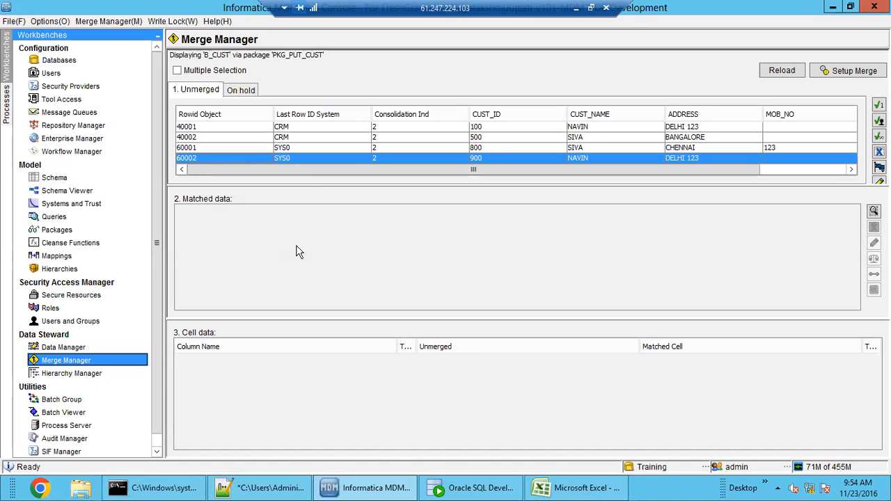
pyautogui.click(446, 487)
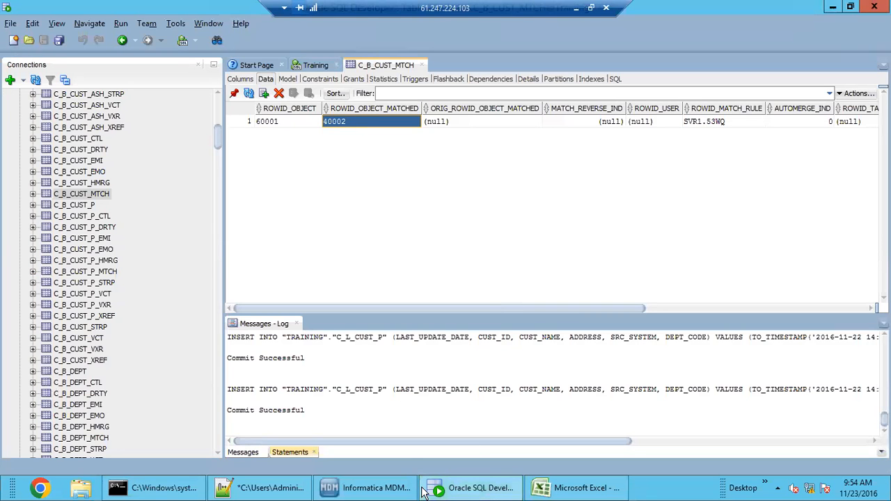
pyautogui.click(457, 492)
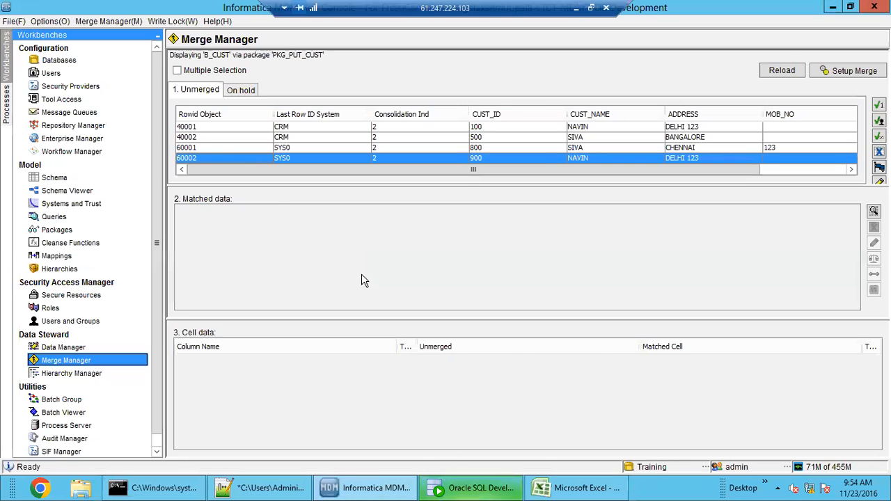
pyautogui.click(212, 139)
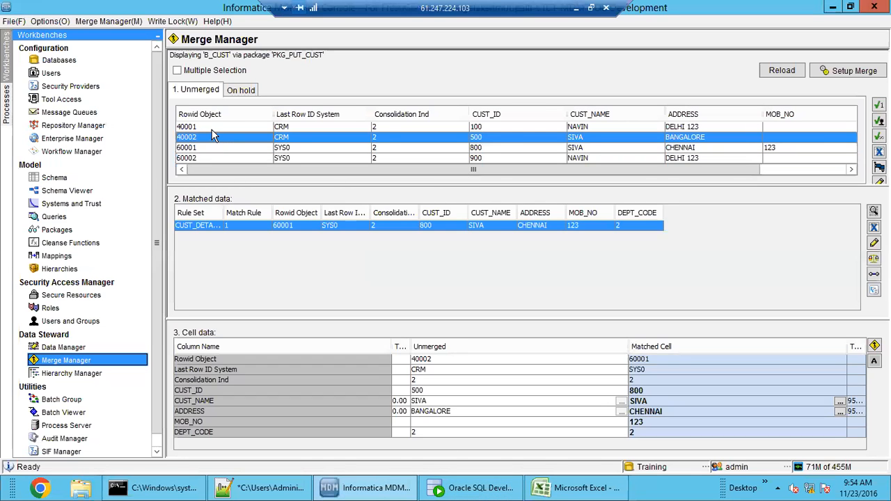
pyautogui.click(211, 130)
pyautogui.click(214, 148)
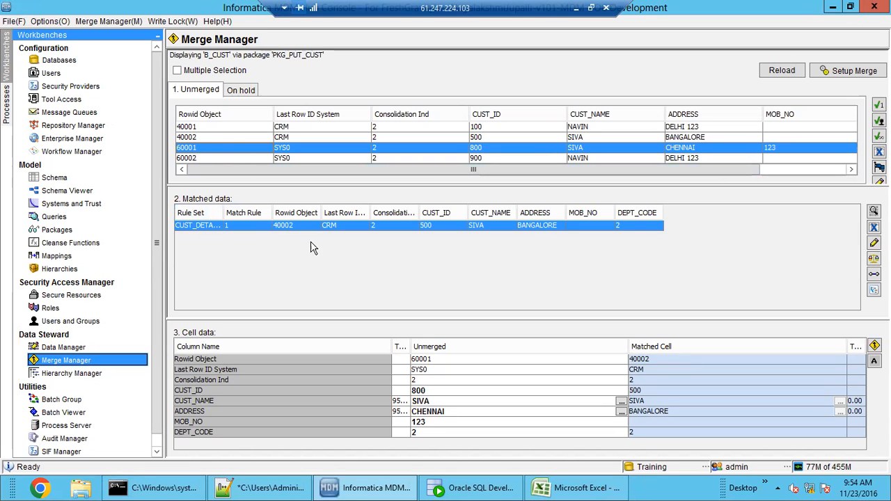
# Widen both Trust columns in the cell data and compare the CUST_NAME and ADDRESS trust scores of records 60001 and 40002.
pyautogui.moveTo(411, 347); pyautogui.dragTo(444, 348)
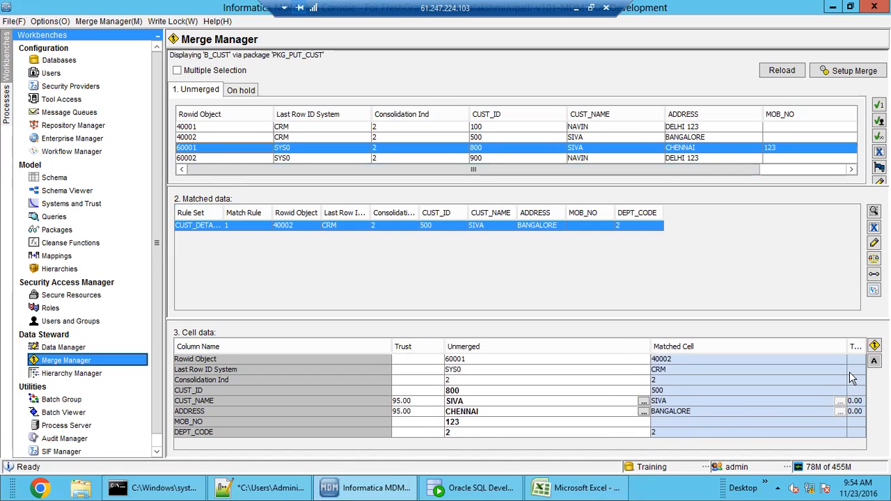
pyautogui.moveTo(847, 348); pyautogui.dragTo(789, 362)
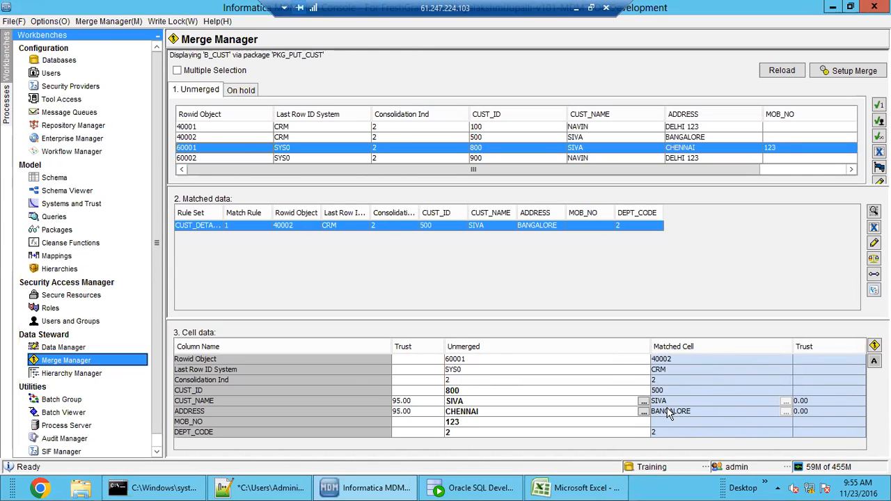
pyautogui.moveTo(470, 416)
pyautogui.click(359, 392)
pyautogui.click(370, 401)
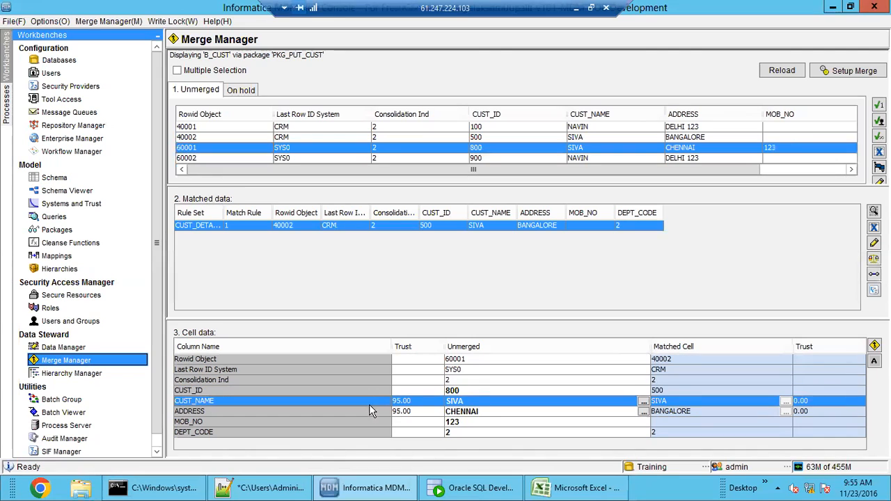
pyautogui.click(366, 411)
pyautogui.click(363, 422)
pyautogui.click(362, 432)
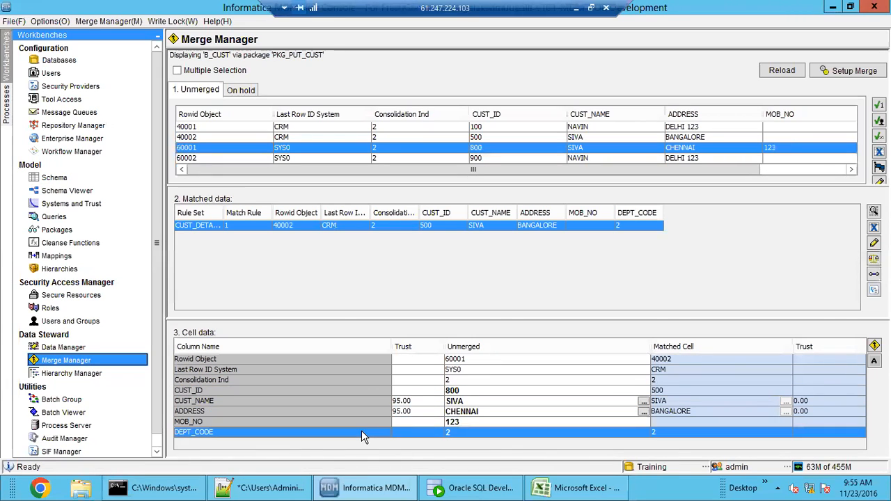
pyautogui.click(371, 410)
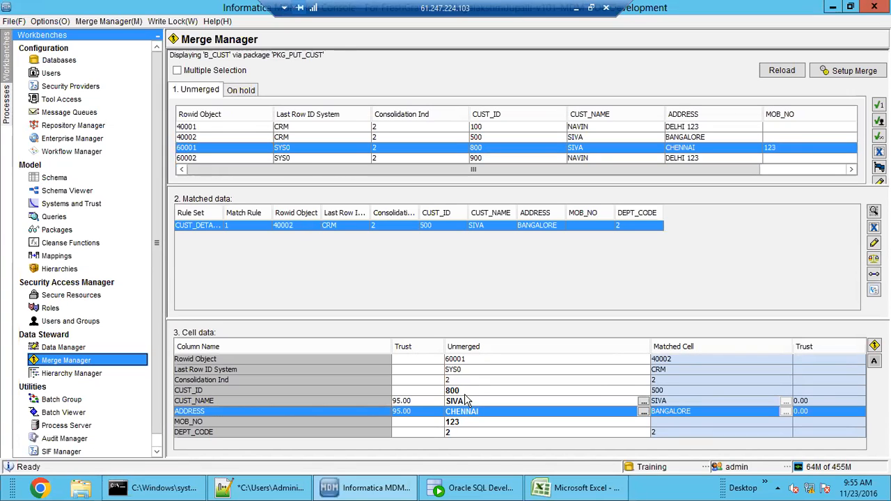
pyautogui.click(423, 400)
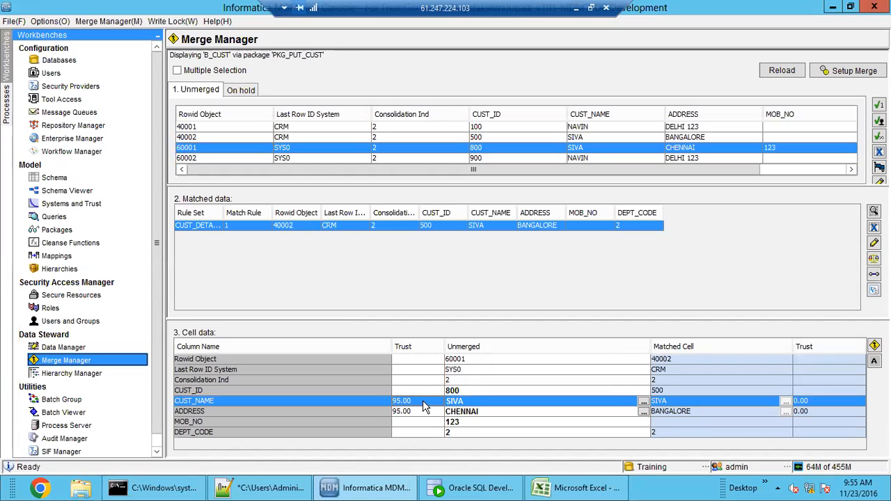
pyautogui.click(420, 410)
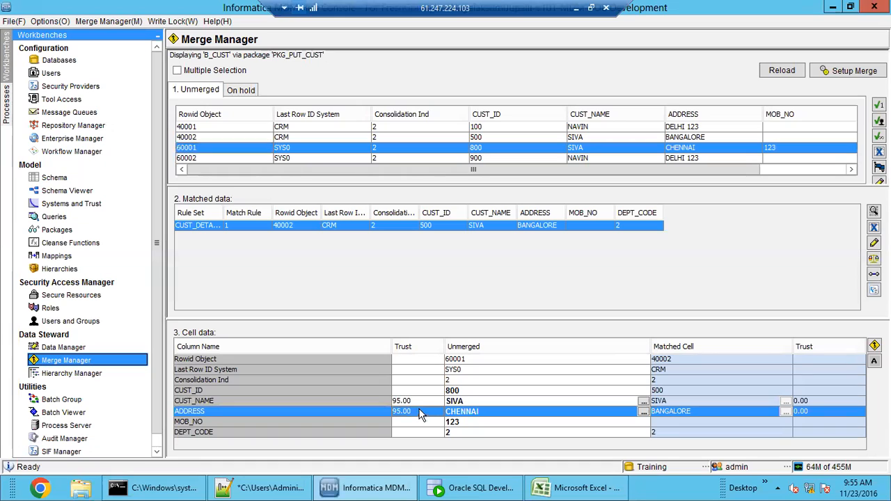
pyautogui.click(416, 400)
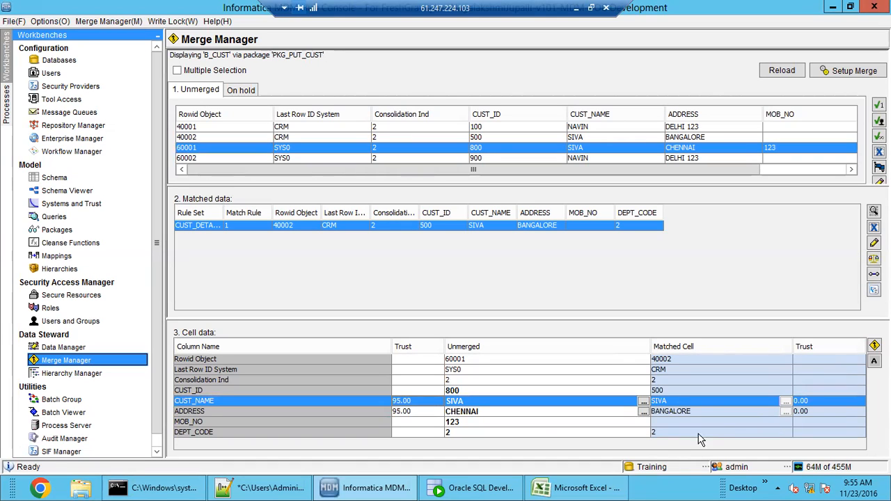
pyautogui.click(815, 410)
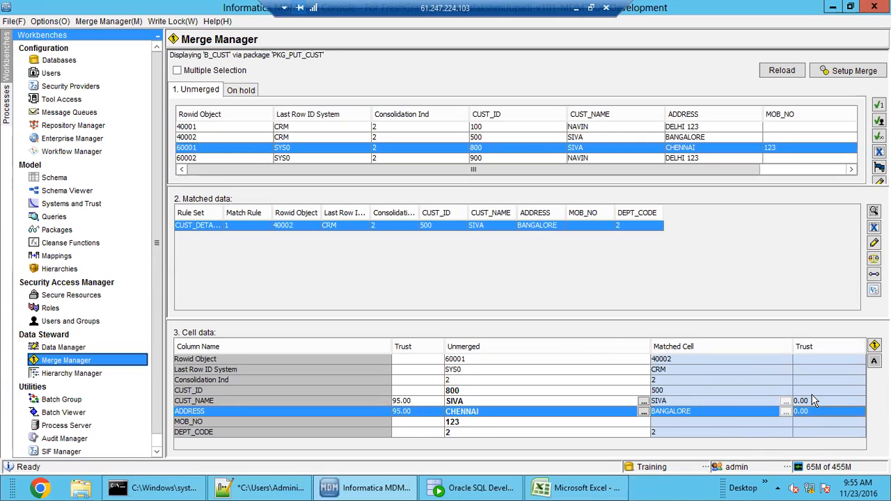
# Review the unmerged record's bold cell values from CUST_ID through DEPT_CODE and its consolidation indicator.
pyautogui.click(461, 402)
pyautogui.click(461, 391)
pyautogui.click(461, 401)
pyautogui.click(461, 412)
pyautogui.click(461, 422)
pyautogui.click(461, 432)
pyautogui.click(470, 405)
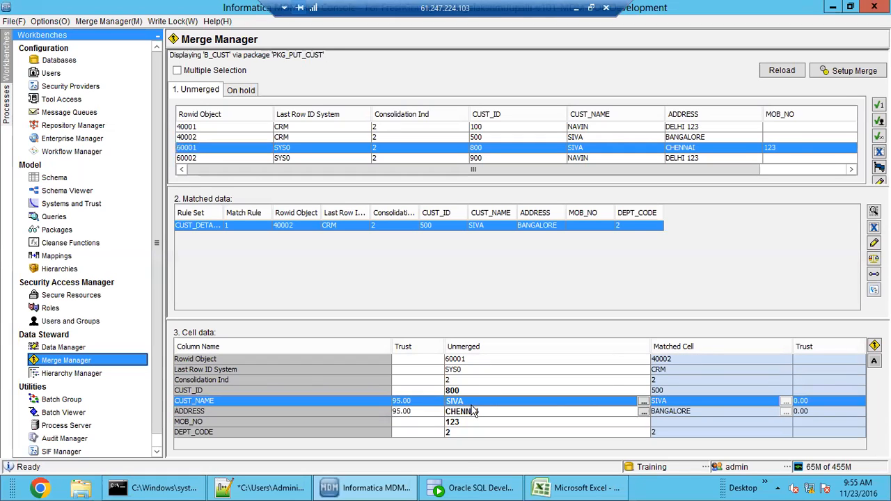
pyautogui.click(469, 382)
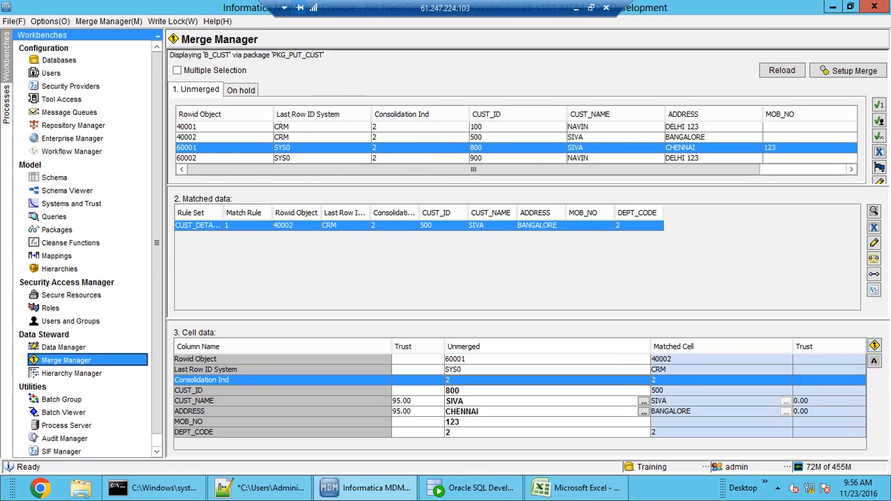
# Switch to Oracle SQL Developer and check the AUTOMERGE_IND value in the C_B_CUST_MTCH table.
pyautogui.click(473, 487)
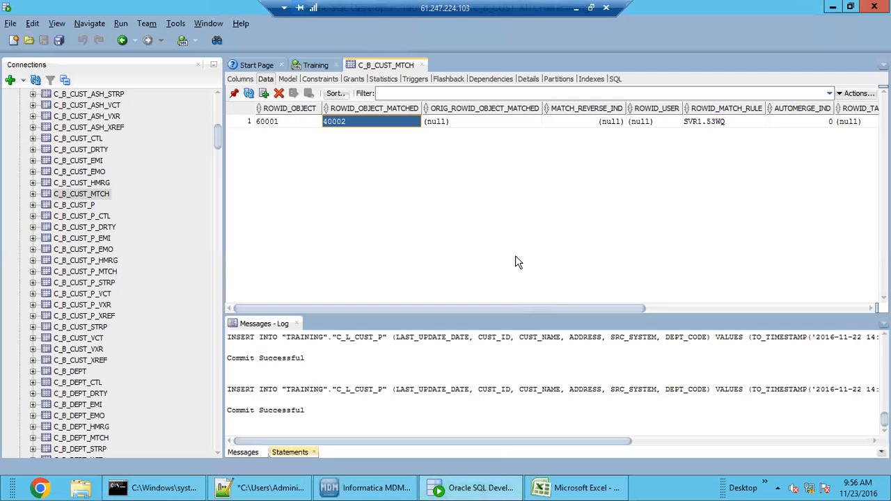
pyautogui.moveTo(577, 311); pyautogui.dragTo(680, 312)
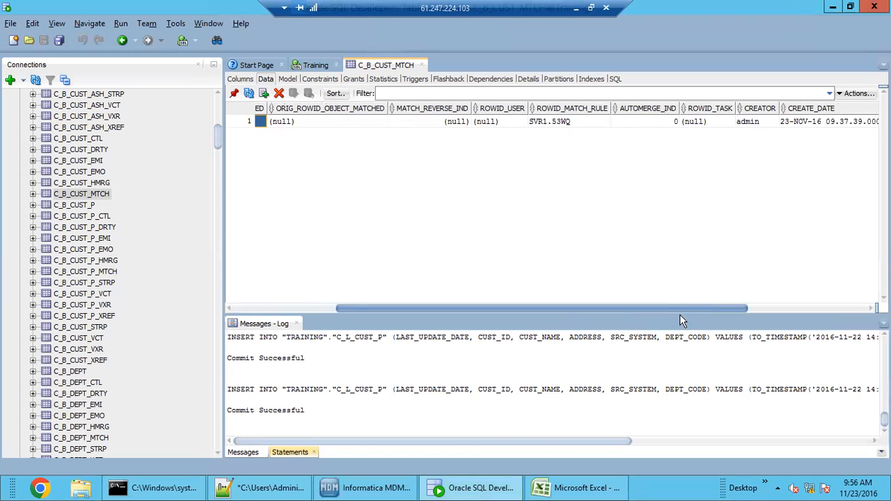
pyautogui.click(656, 130)
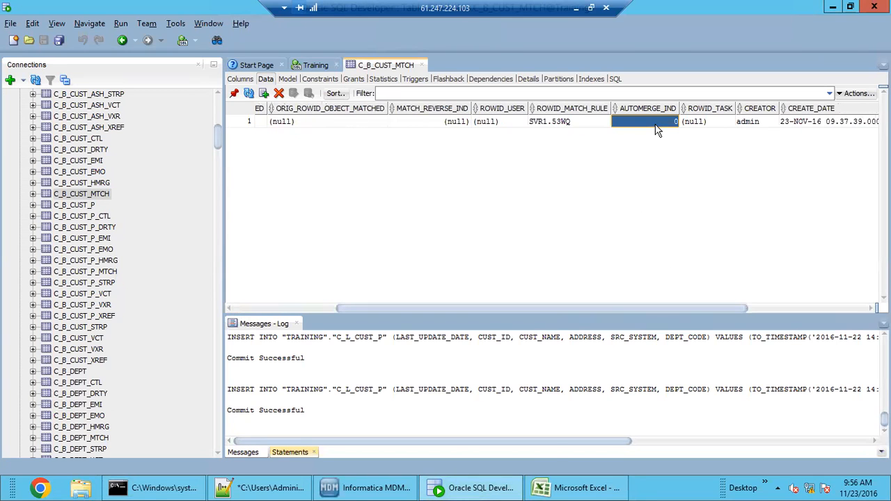
# Switch back to Informatica MDM, flag record 60001 for automerge with its matched record, and reload the unmerged list.
pyautogui.click(386, 489)
pyautogui.click(874, 360)
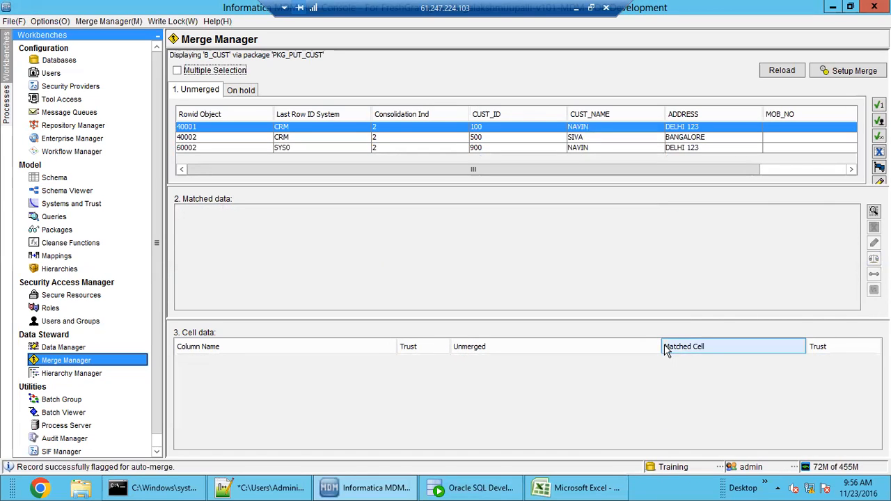
pyautogui.click(781, 71)
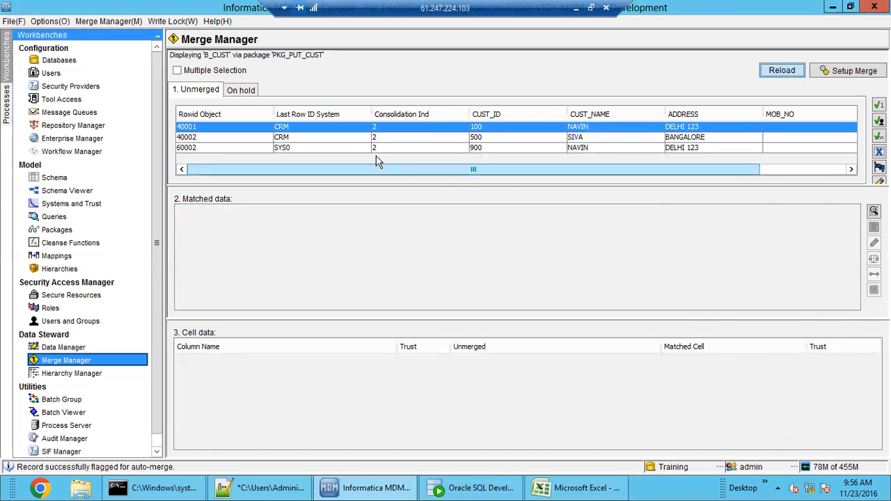
pyautogui.hscroll(3, 359, 153)
pyautogui.hscroll(-3, 361, 150)
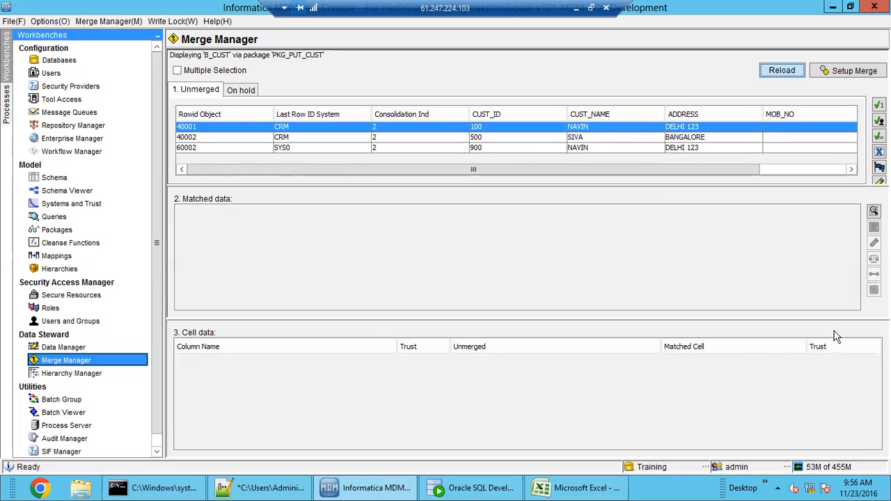
# Switch to Oracle SQL Developer, refresh the C_B_CUST_MTCH data and check the record pair's AUTOMERGE_IND value.
pyautogui.click(373, 488)
pyautogui.click(248, 93)
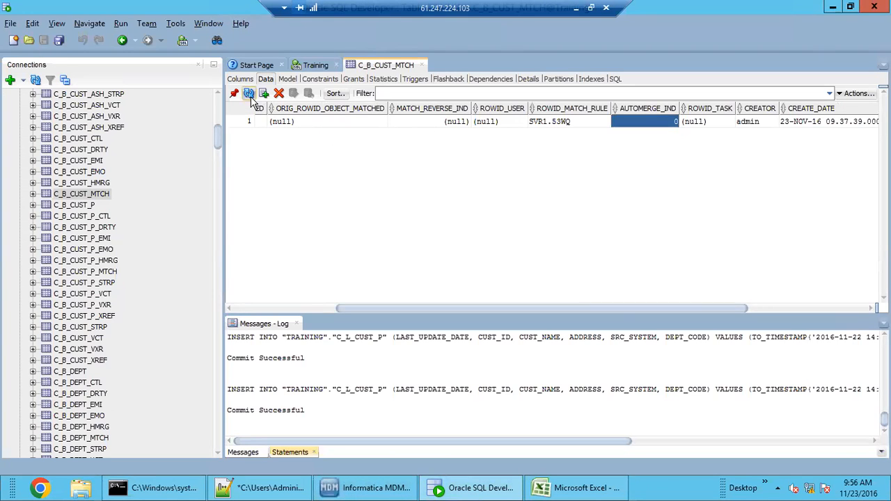
pyautogui.click(666, 124)
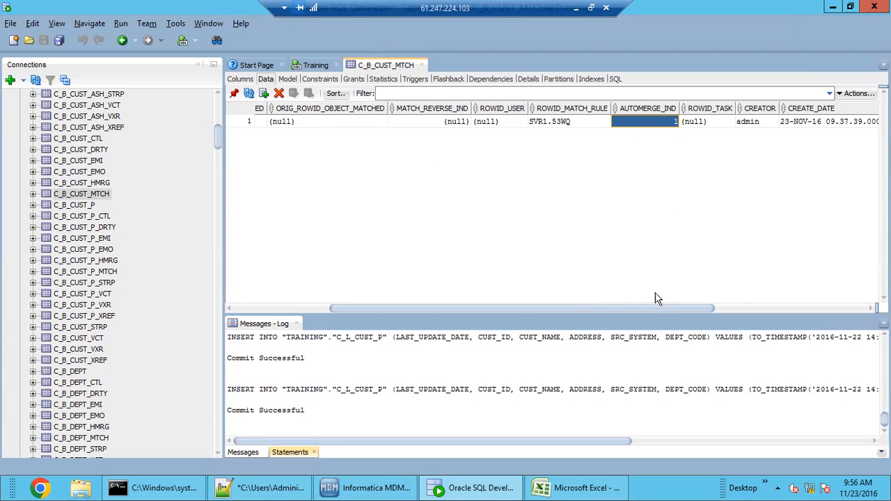
pyautogui.moveTo(643, 306); pyautogui.dragTo(425, 300)
# Switch back to Informatica MDM and compare unmerged record 40002 with its match, checking the pair against the C_B_CUST_MTCH table in SQL Developer.
pyautogui.click(375, 489)
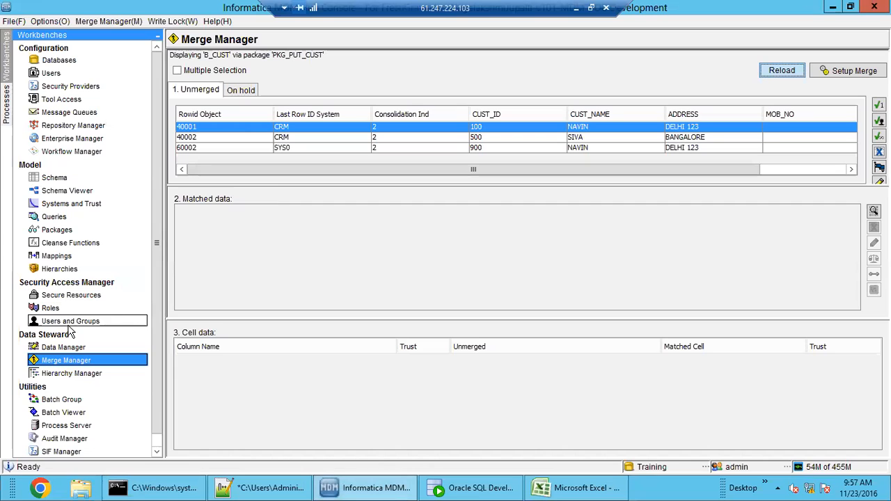
pyautogui.click(206, 139)
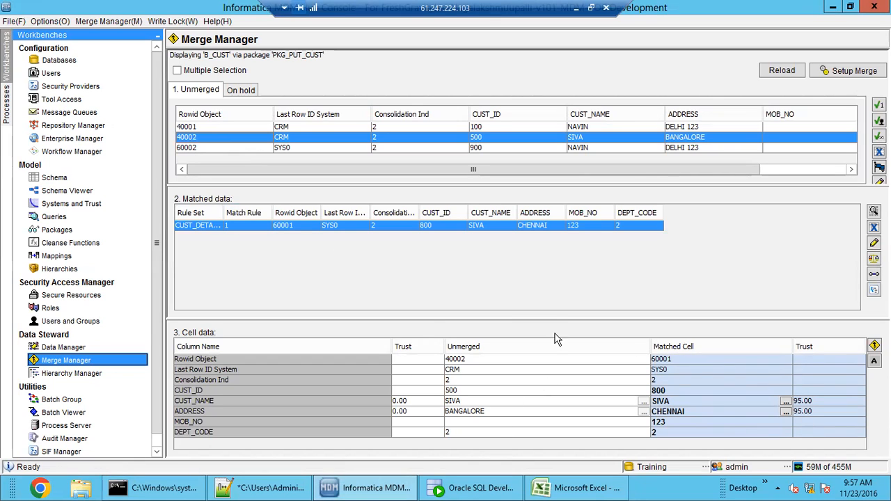
pyautogui.moveTo(620, 174); pyautogui.dragTo(506, 193)
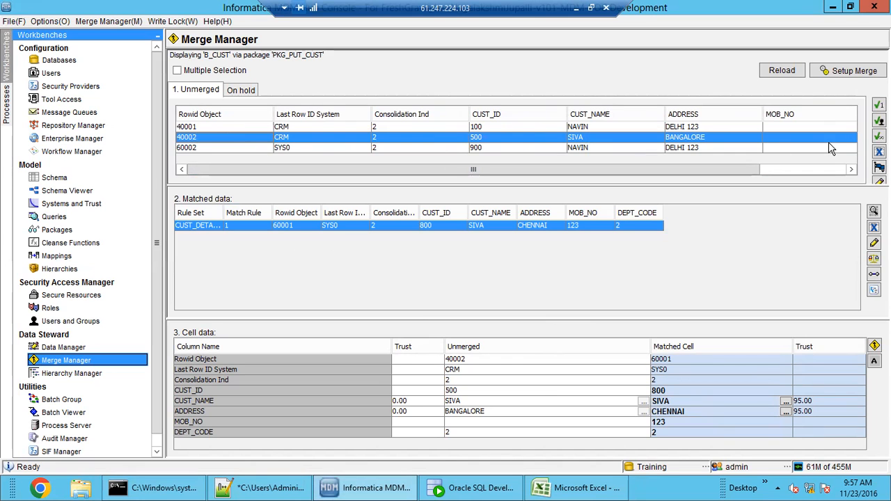
pyautogui.click(446, 491)
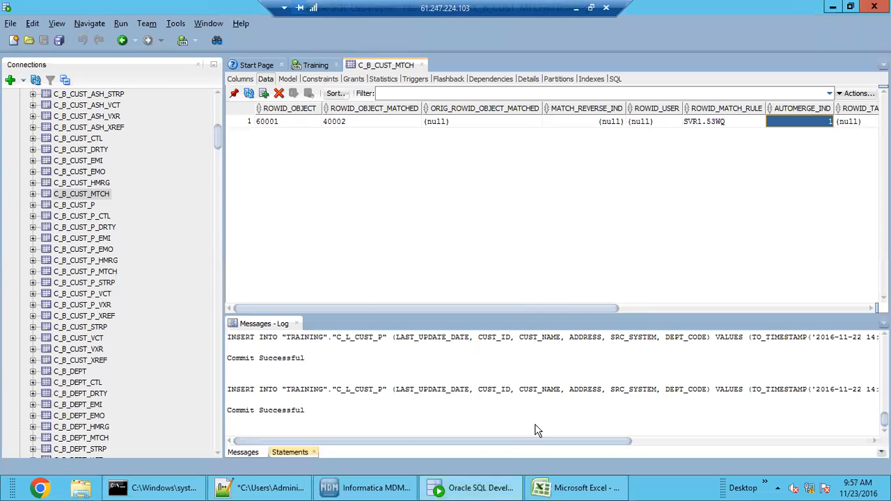
pyautogui.click(485, 491)
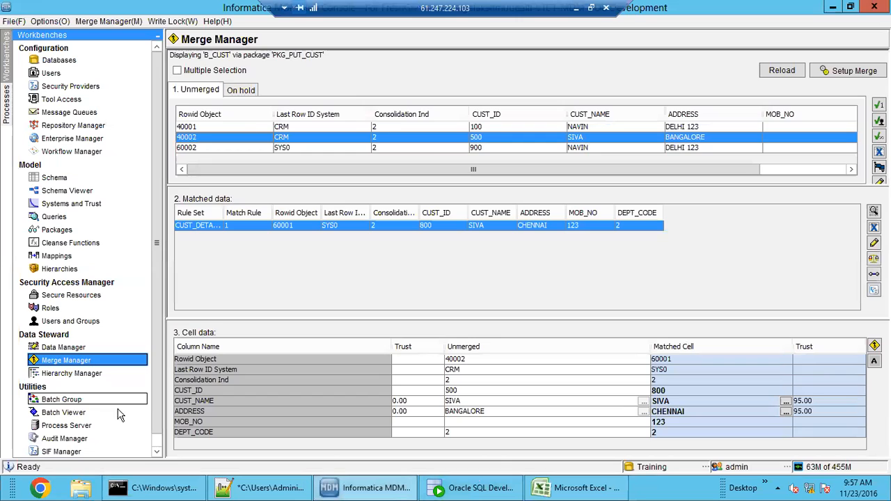
# Execute the Automerge batch job "Merge data in B_CUST" and refresh its status.
pyautogui.click(94, 413)
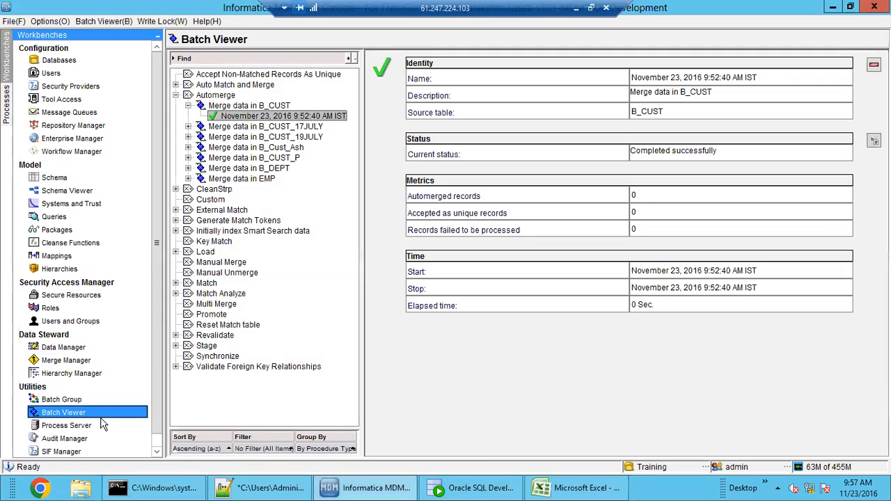
pyautogui.click(248, 107)
pyautogui.click(802, 119)
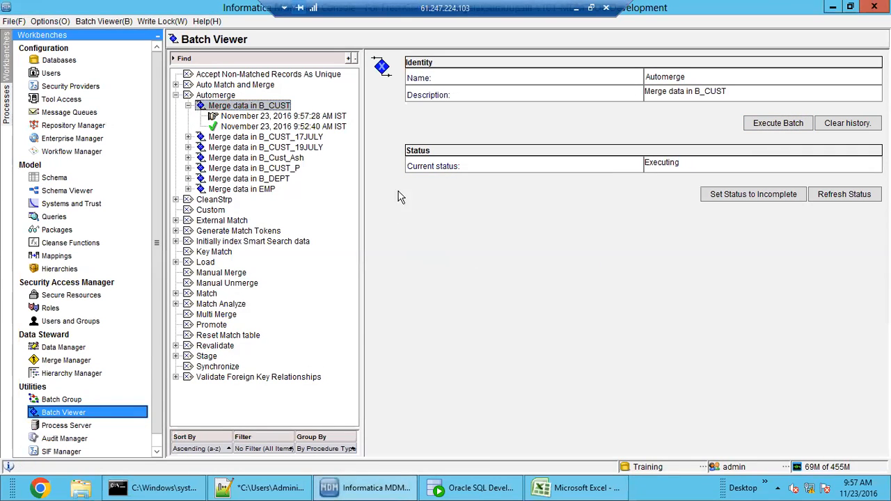
pyautogui.click(840, 193)
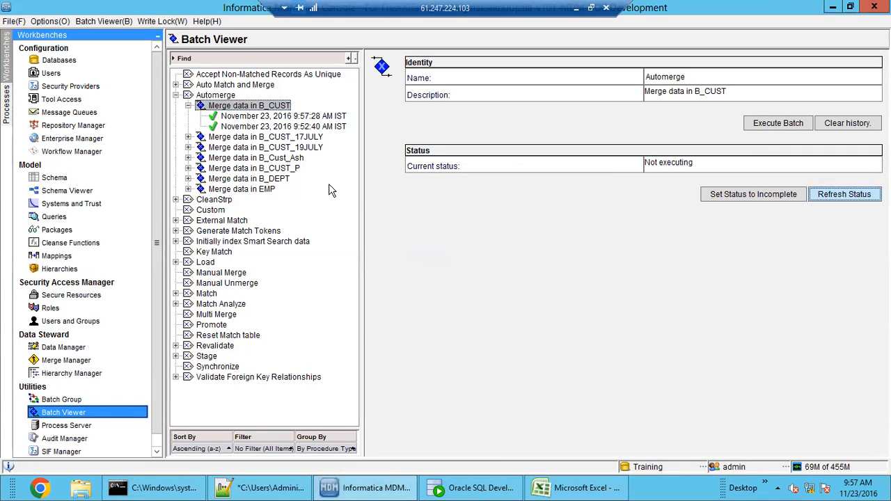
# Review the completion status and automerged records metric of the 9:57:28 AM B_CUST merge run.
pyautogui.click(277, 116)
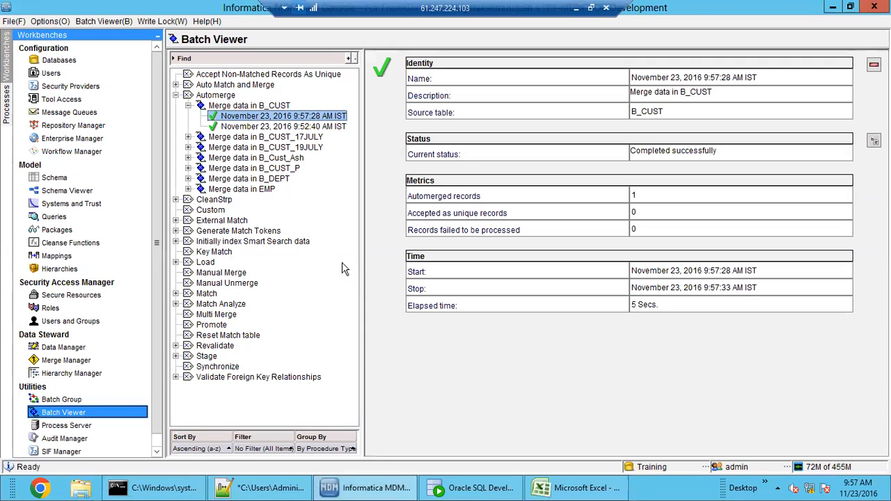
pyautogui.doubleClick(633, 195)
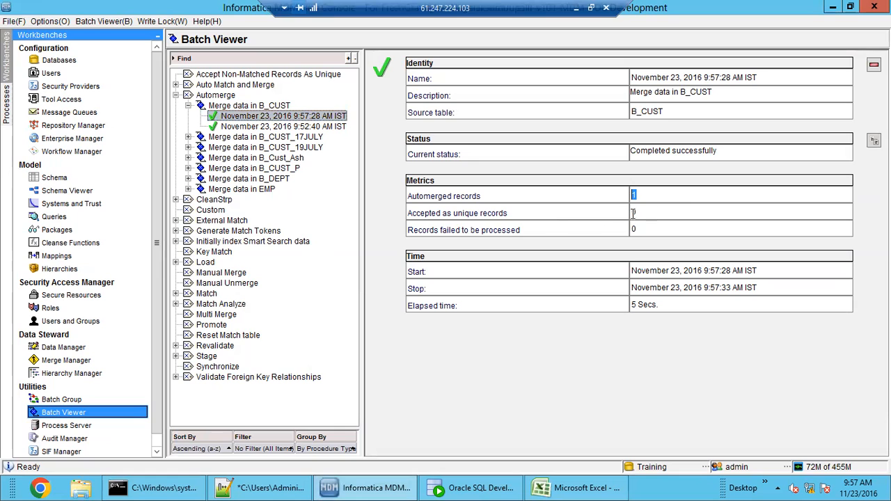
pyautogui.click(651, 230)
pyautogui.moveTo(655, 194); pyautogui.dragTo(594, 185)
pyautogui.click(375, 487)
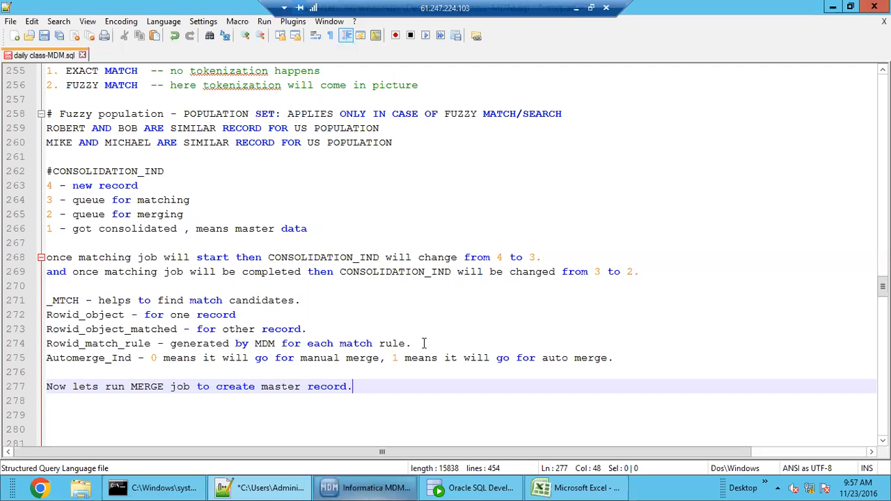
pyautogui.click(369, 487)
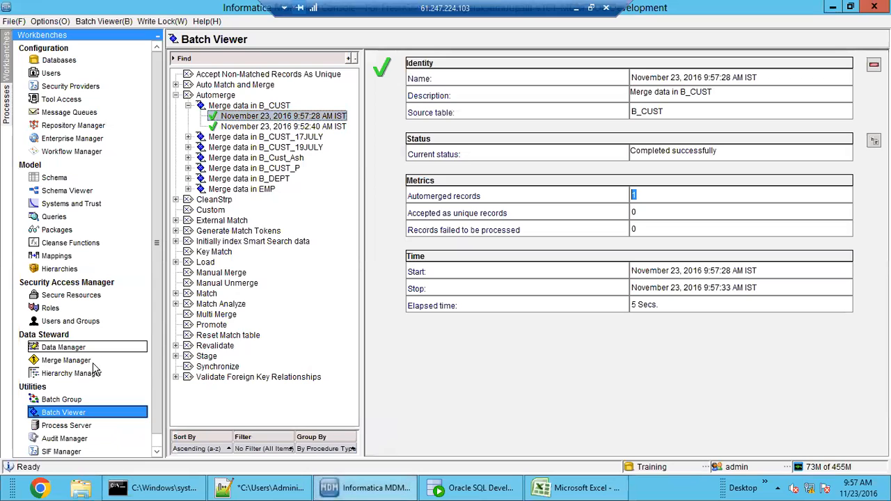
# Reload the B_CUST instances in Data Manager and compare the cross references of records 40001, 40002 and 60002.
pyautogui.click(74, 347)
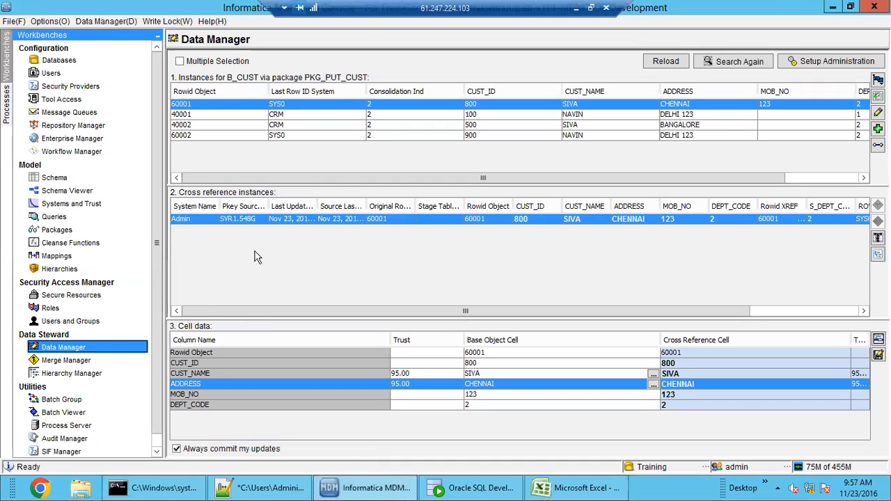
pyautogui.click(669, 62)
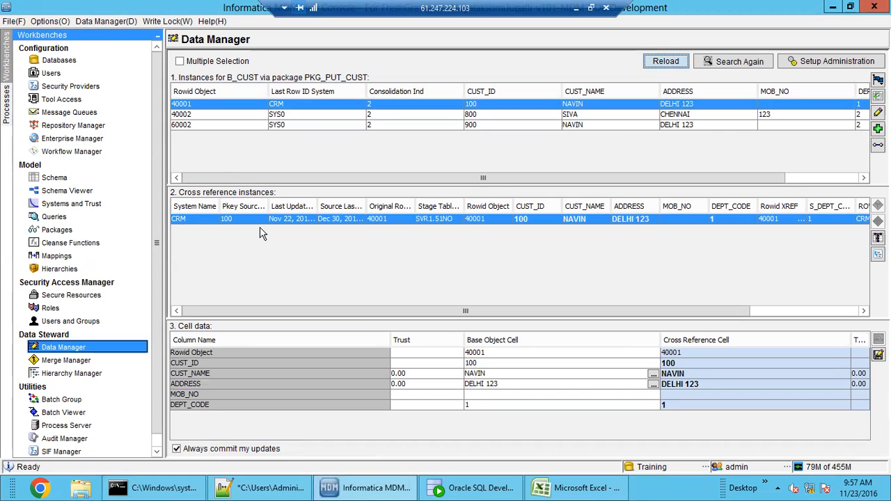
pyautogui.click(203, 125)
pyautogui.click(200, 113)
pyautogui.click(202, 105)
pyautogui.click(203, 126)
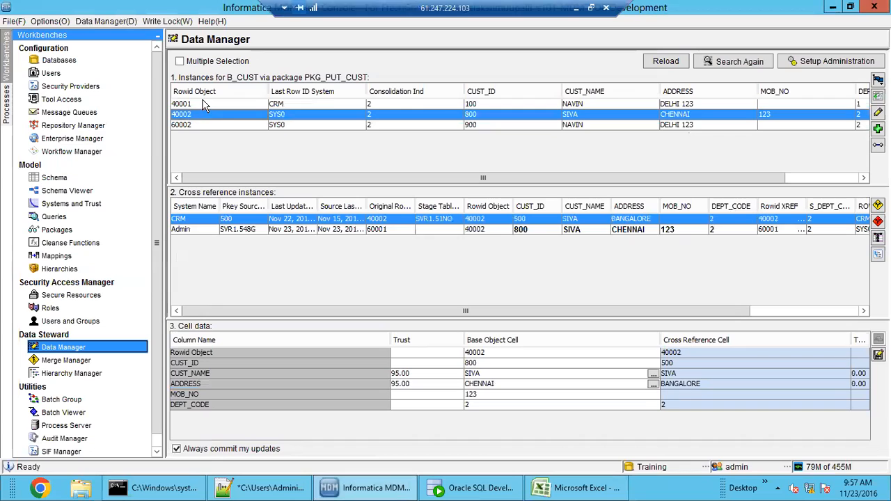
pyautogui.click(202, 103)
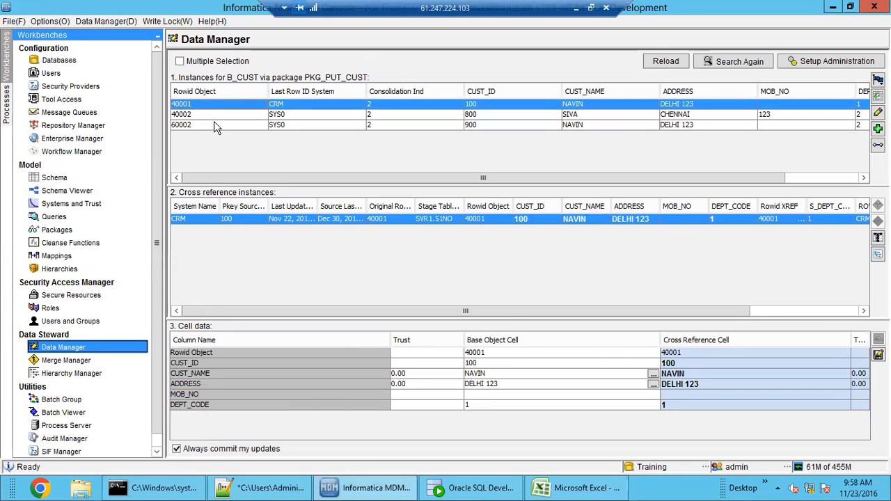
pyautogui.click(215, 124)
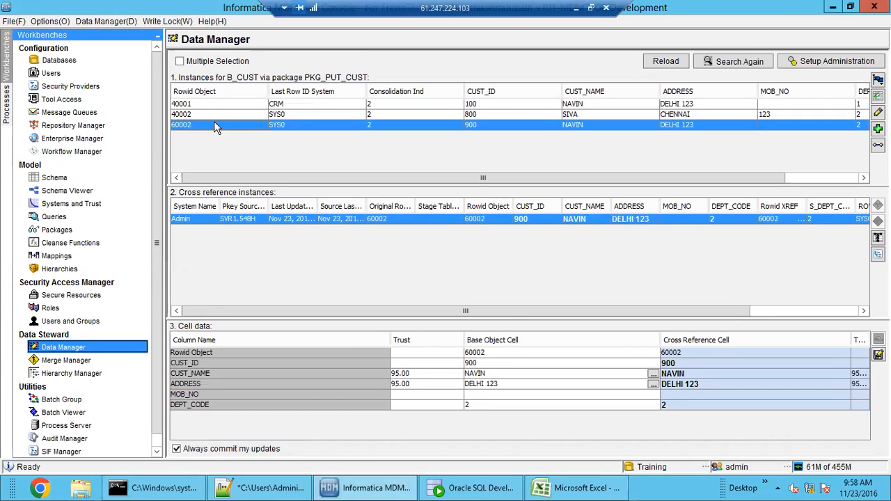
pyautogui.click(206, 114)
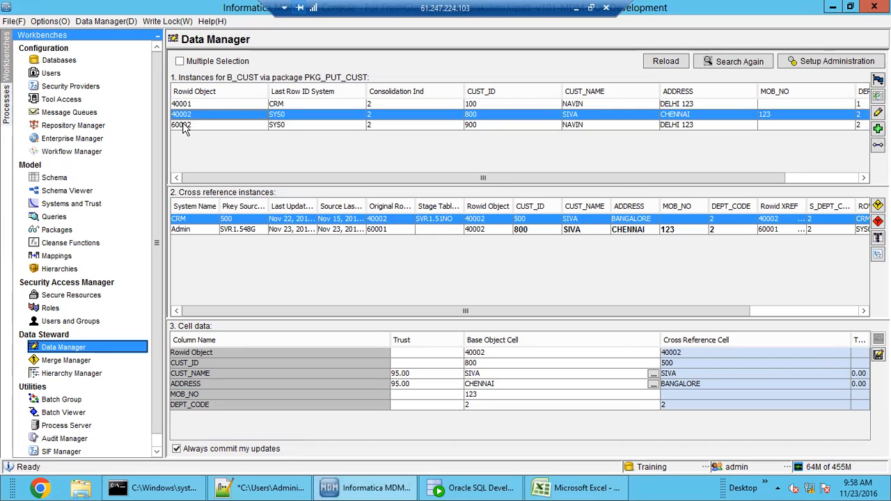
pyautogui.moveTo(270, 209); pyautogui.dragTo(311, 209)
# Switch to Notepad++ and add "since Automerge_ind was 0 so no record got merged." below the MERGE job note.
pyautogui.click(281, 491)
pyautogui.click(116, 415)
pyautogui.scroll(-3, 129, 368)
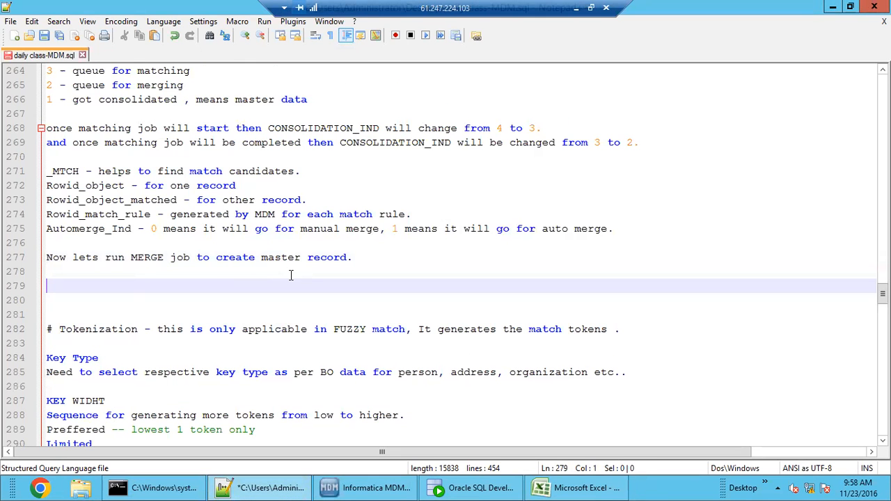
pyautogui.click(222, 271)
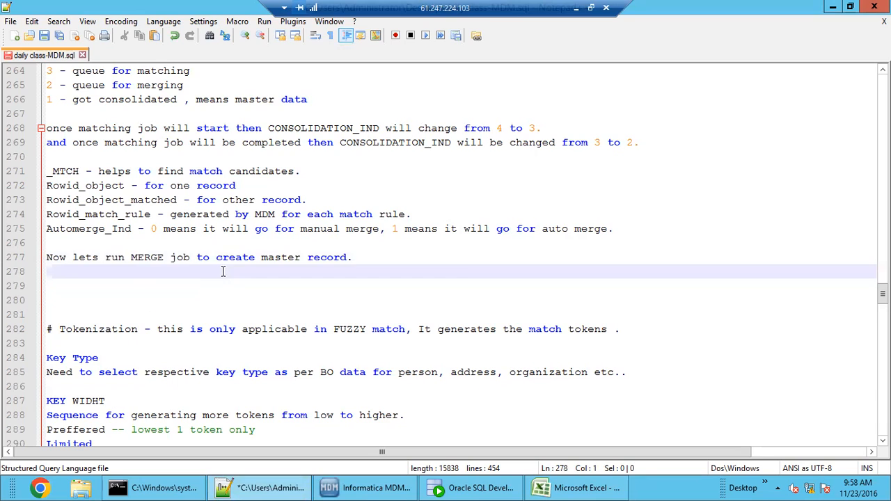
pyautogui.write('sinec')
pyautogui.press('BackSpace')
pyautogui.press('BackSpace')
pyautogui.write('ce Automerge _ind was')
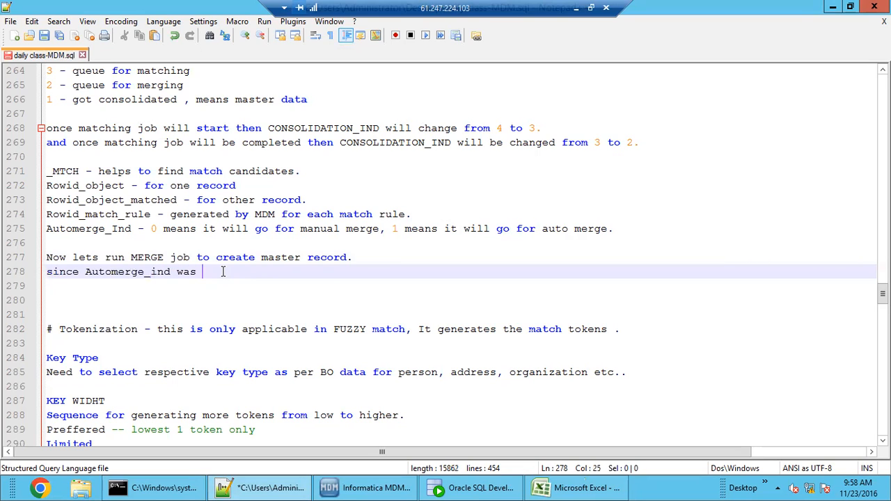
pyautogui.write(' 0 so no record got mer')
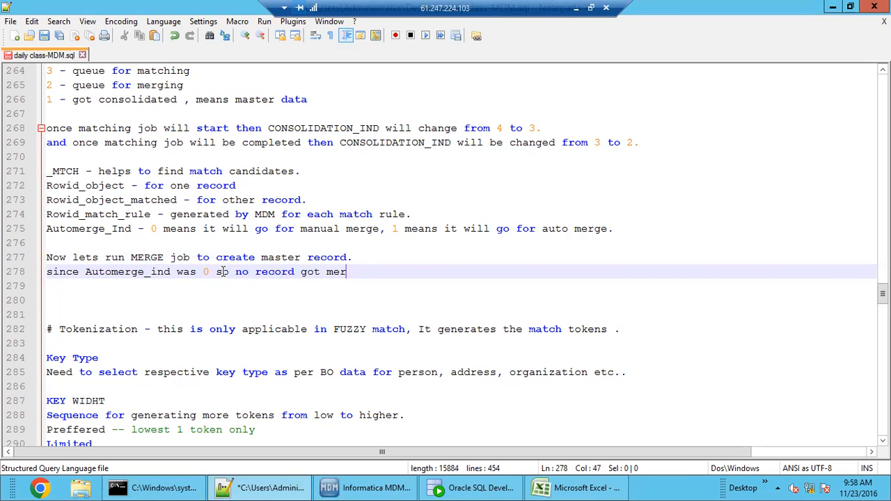
pyautogui.write('ged.')
# After a blank line, add the note "Now connect MERGE MANAGER and push matching record from manual merge queue to Auto merge queue.".
pyautogui.press('Return')
pyautogui.press('Return')
pyautogui.write('Now connect MERGE')
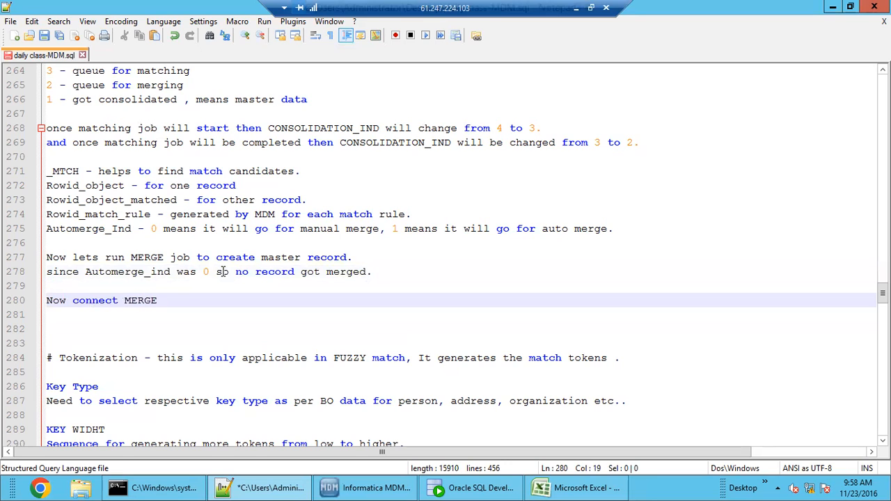
pyautogui.write(' MNAGER')
pyautogui.press('BackSpace')
pyautogui.press('BackSpace')
pyautogui.press('BackSpace')
pyautogui.press('BackSpace')
pyautogui.press('BackSpace')
pyautogui.press('BackSpace')
pyautogui.write('ANAGER and ')
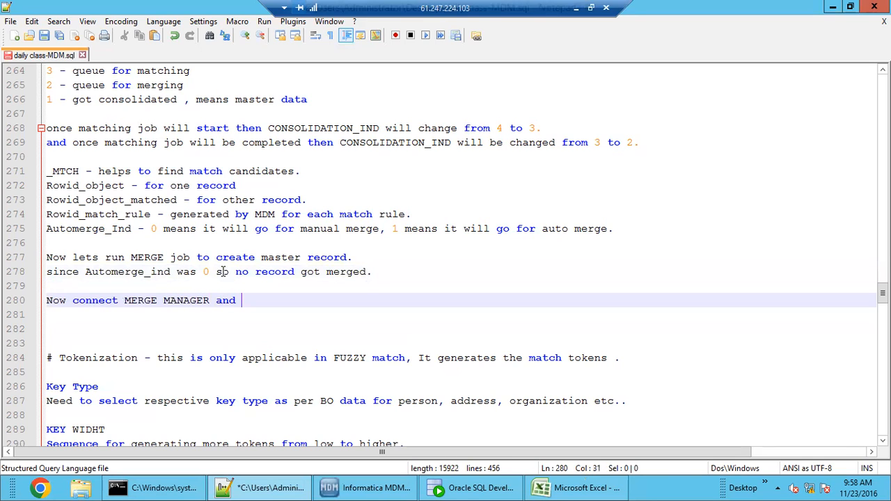
pyautogui.write('push matching r')
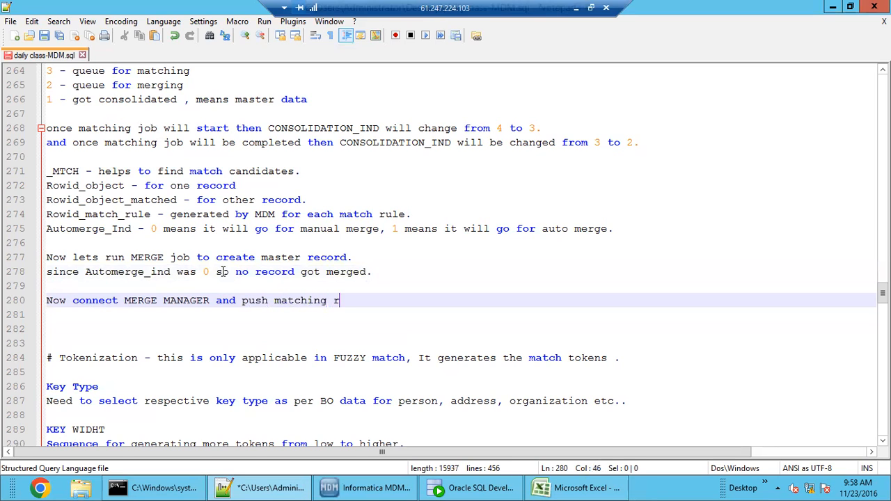
pyautogui.write('ecord from manu')
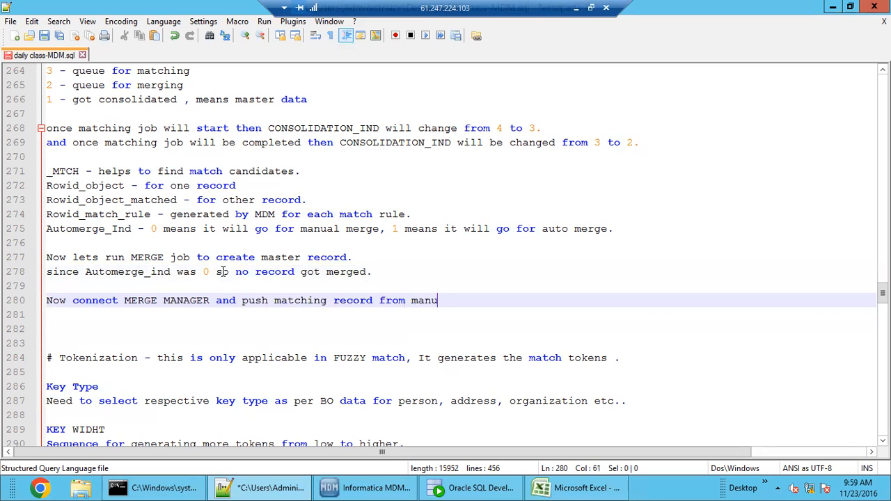
pyautogui.write('al merge queue to Auto merge queue')
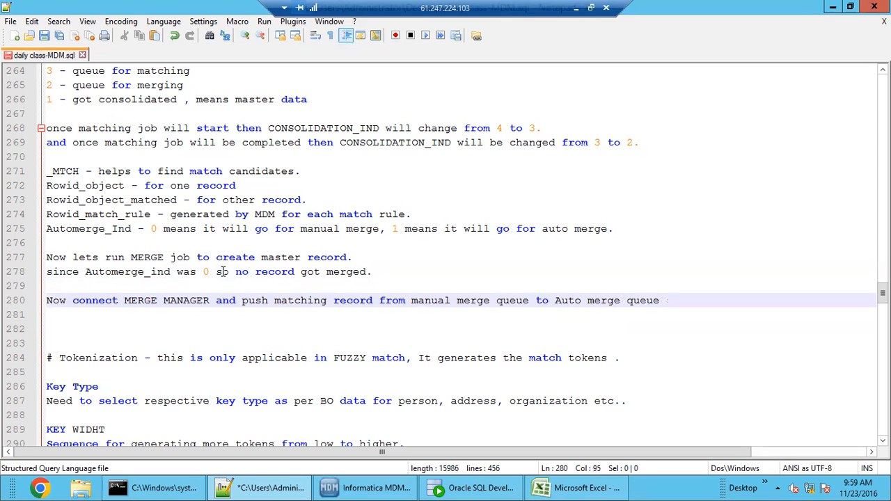
pyautogui.write('.')
# Add the note line "Now run the Auto merge job." and start another line below it with an underscore.
pyautogui.press('Return')
pyautogui.write('N')
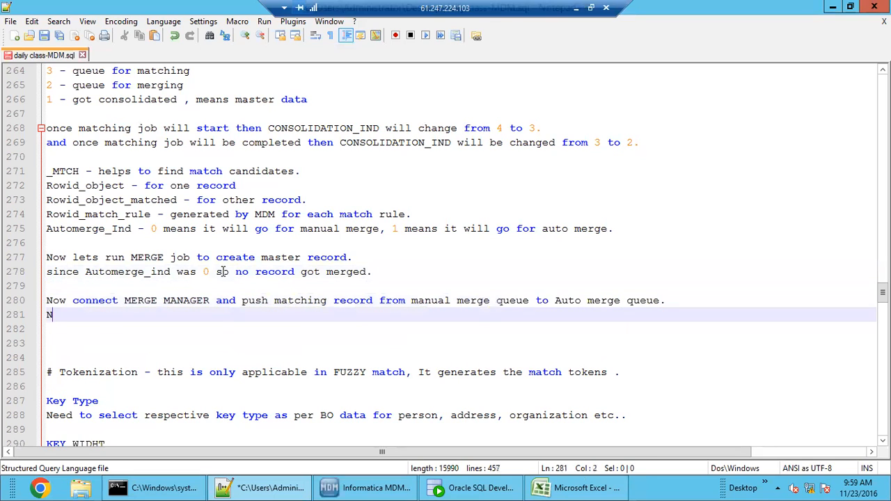
pyautogui.write('ow run the Au')
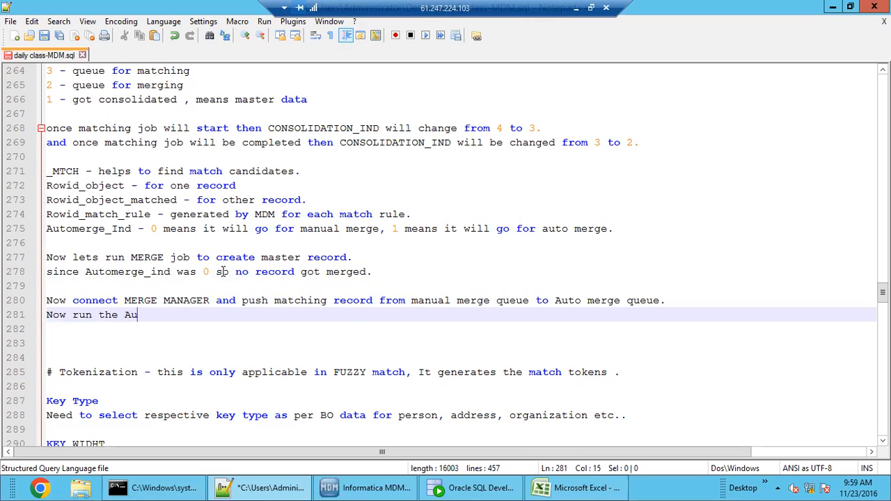
pyautogui.write('to merge job.')
pyautogui.press('Return')
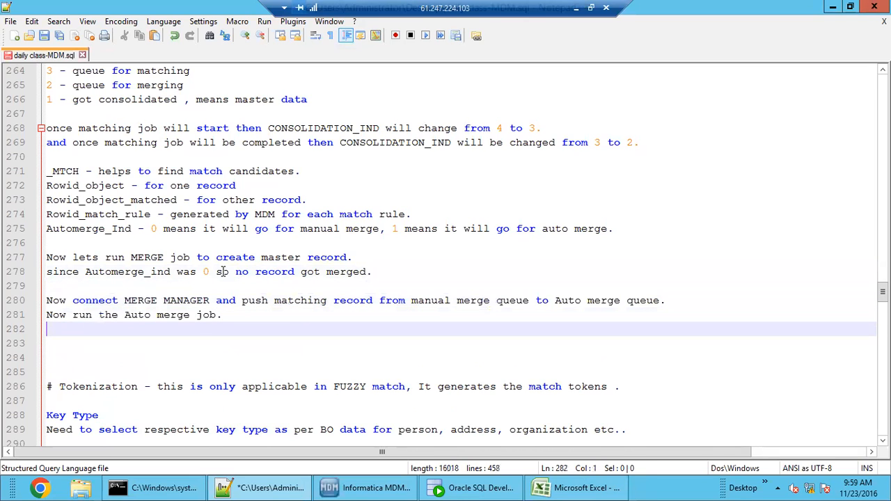
pyautogui.press('Return')
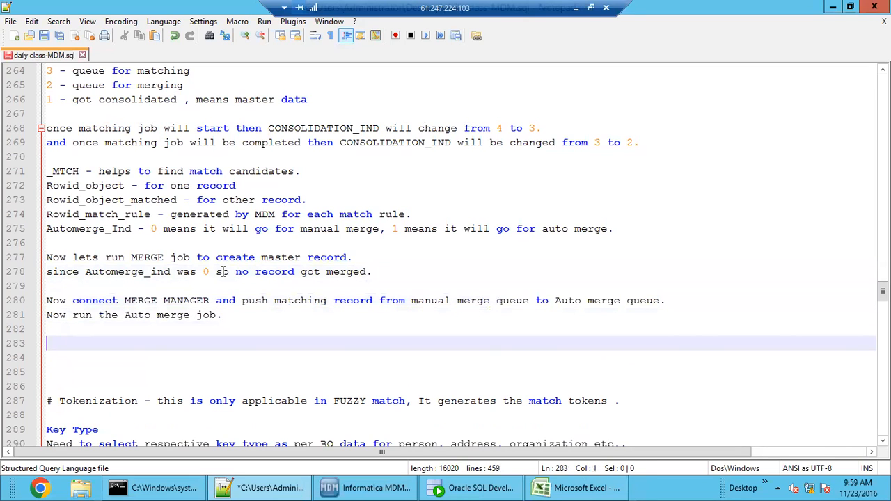
pyautogui.write('_')
# Switch to Oracle SQL Developer and view the data of the C_B_CUST_HMRG table.
pyautogui.click(473, 489)
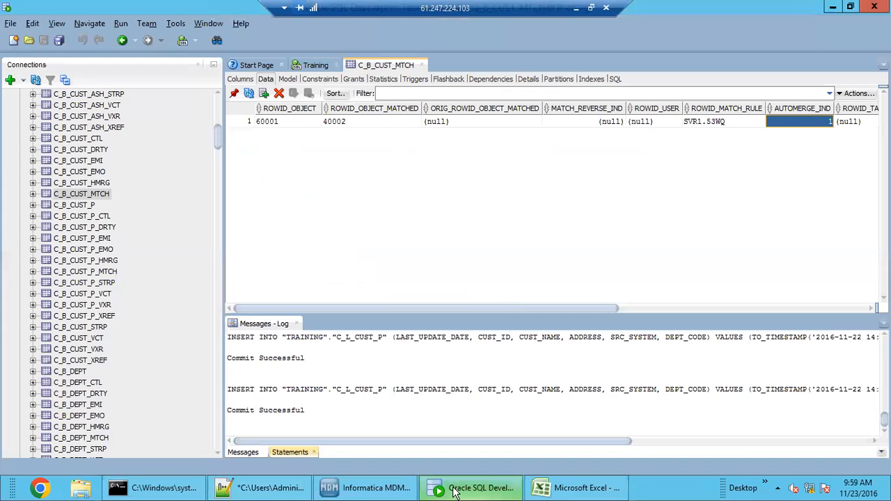
pyautogui.click(95, 184)
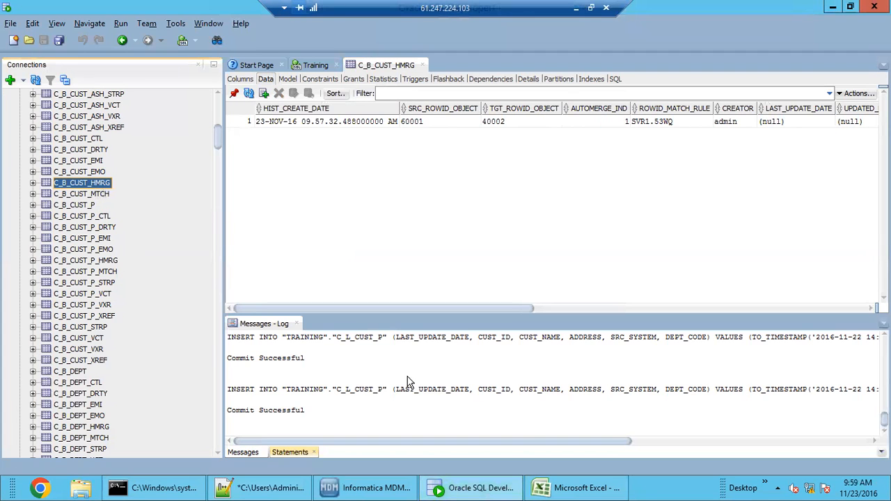
# Switch to Notepad++ and complete the underscore line as "_HMRG - will hold details about merged records.".
pyautogui.click(261, 488)
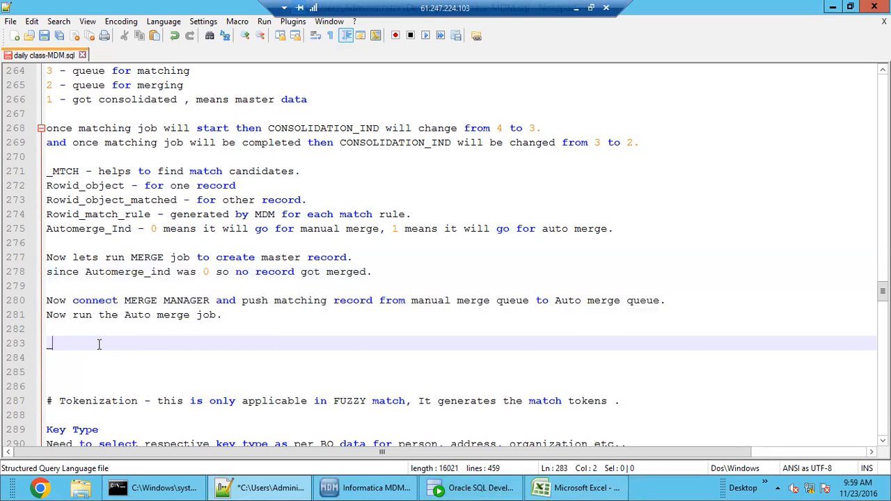
pyautogui.write('HMRG --')
pyautogui.press('BackSpace')
pyautogui.write('wi')
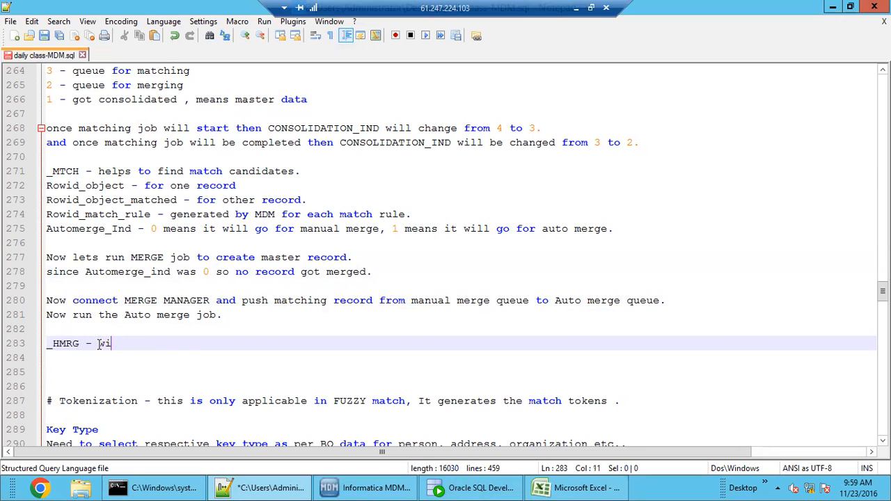
pyautogui.write('ll hold details ab')
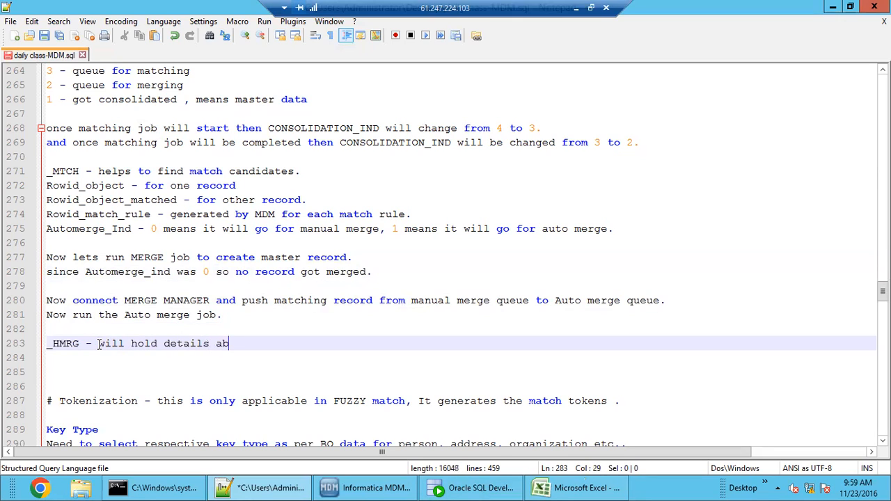
pyautogui.write('out merged')
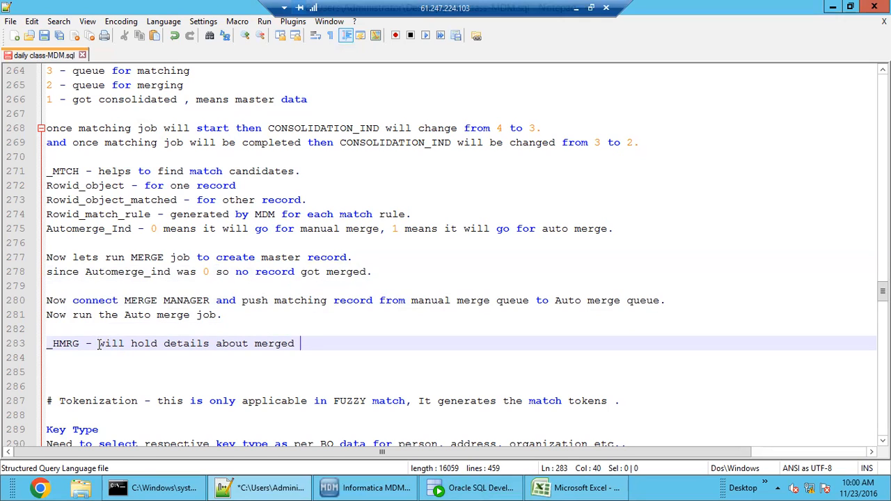
pyautogui.write('records.')
pyautogui.click(86, 344)
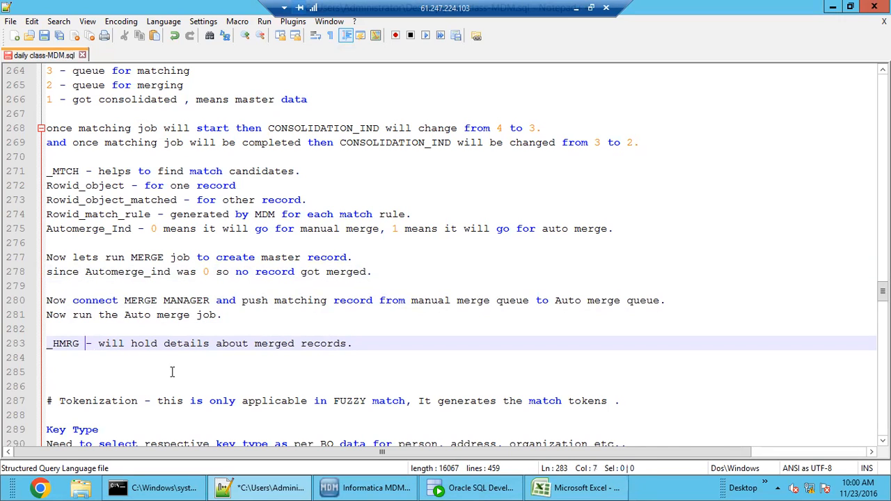
pyautogui.write('-')
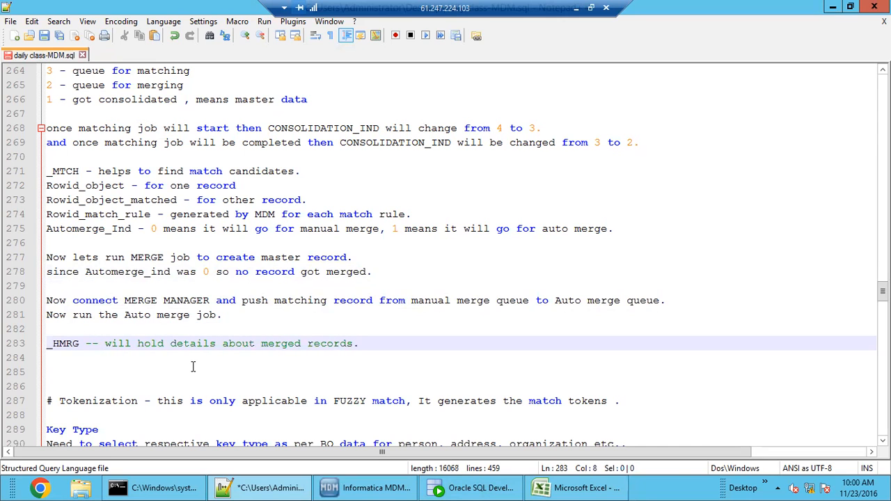
pyautogui.press('BackSpace')
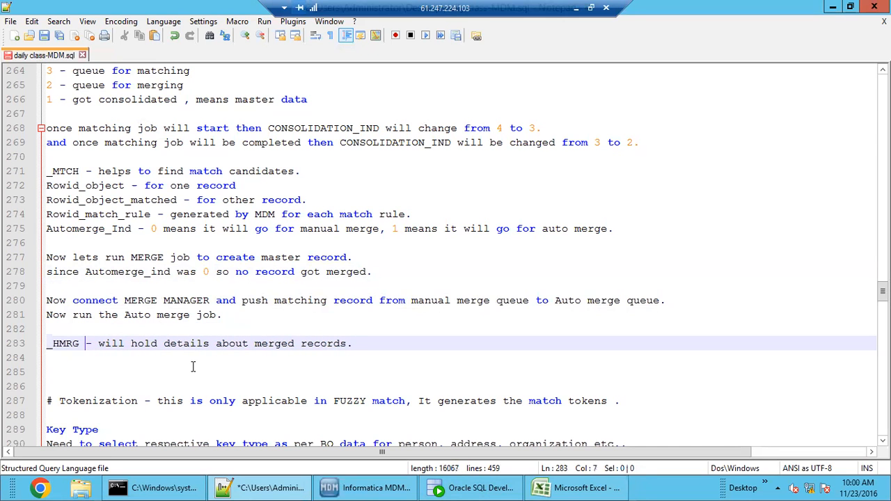
# Switch to Oracle SQL Developer and examine the creation date, SRC_ROWID_OBJECT and TGT_ROWID_OBJECT values of the C_B_CUST_HMRG record.
pyautogui.click(346, 492)
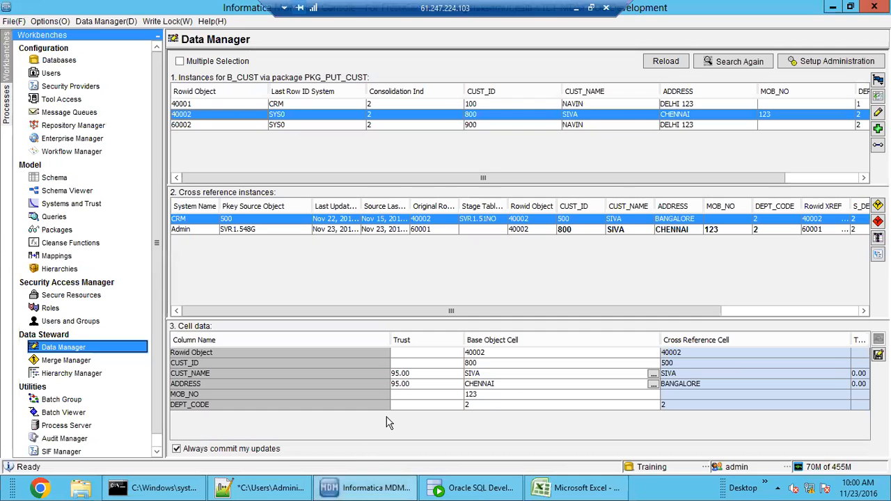
pyautogui.click(435, 489)
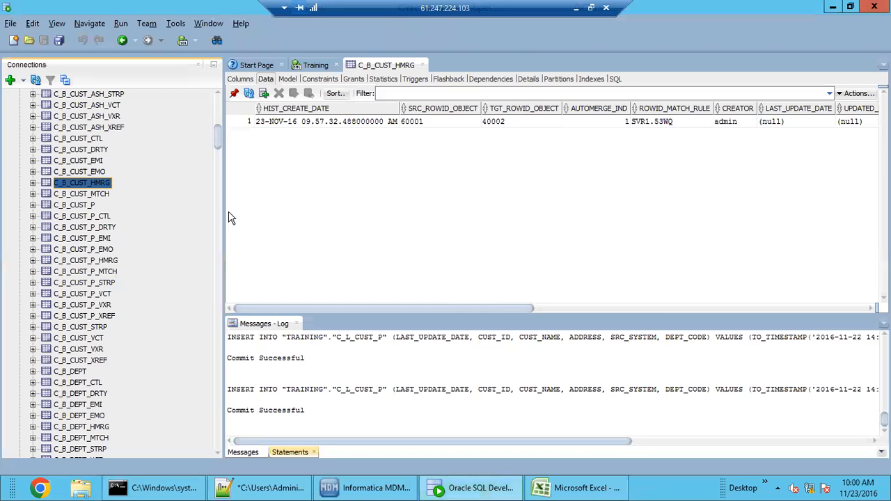
pyautogui.click(454, 123)
pyautogui.click(508, 126)
pyautogui.click(455, 121)
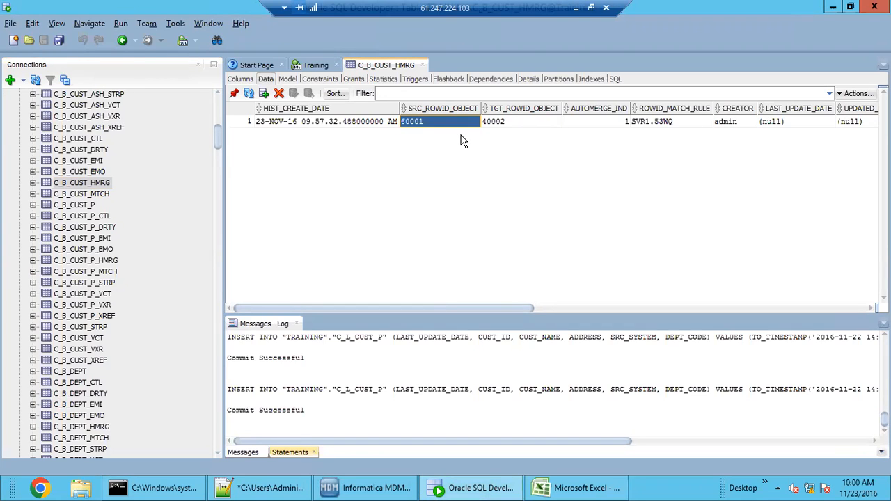
pyautogui.click(504, 119)
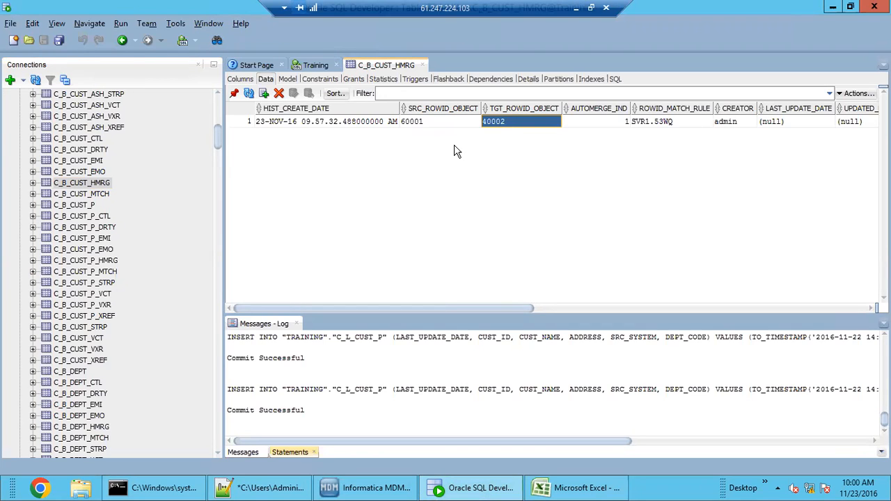
pyautogui.click(363, 124)
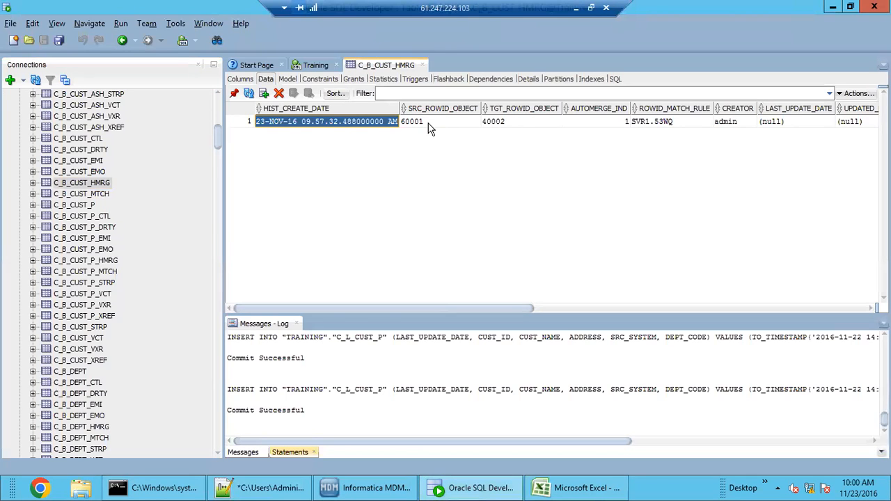
pyautogui.click(458, 126)
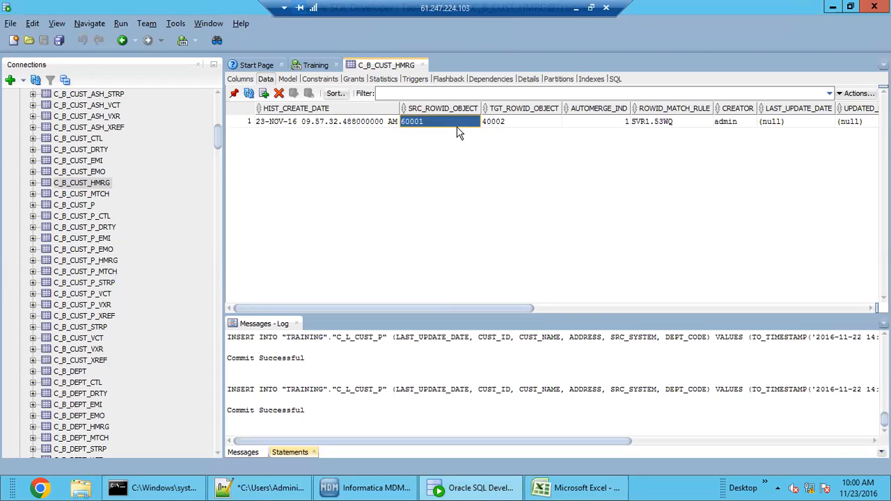
pyautogui.click(508, 122)
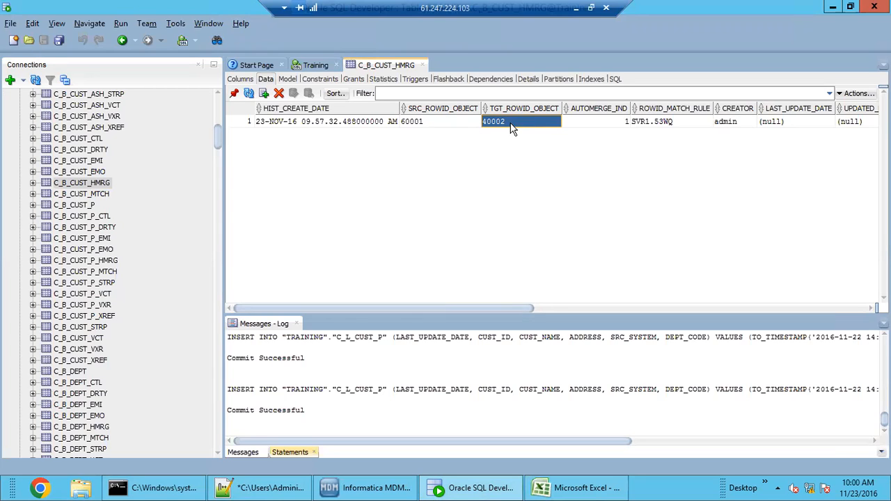
pyautogui.click(425, 120)
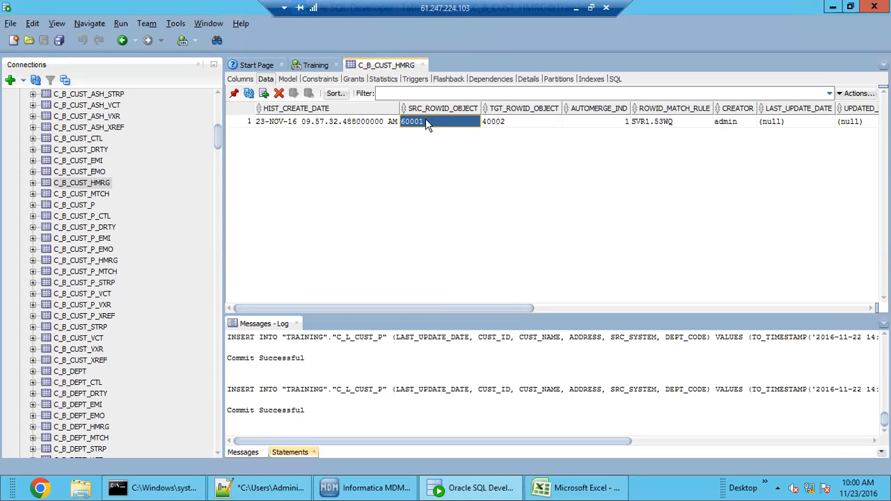
pyautogui.click(509, 123)
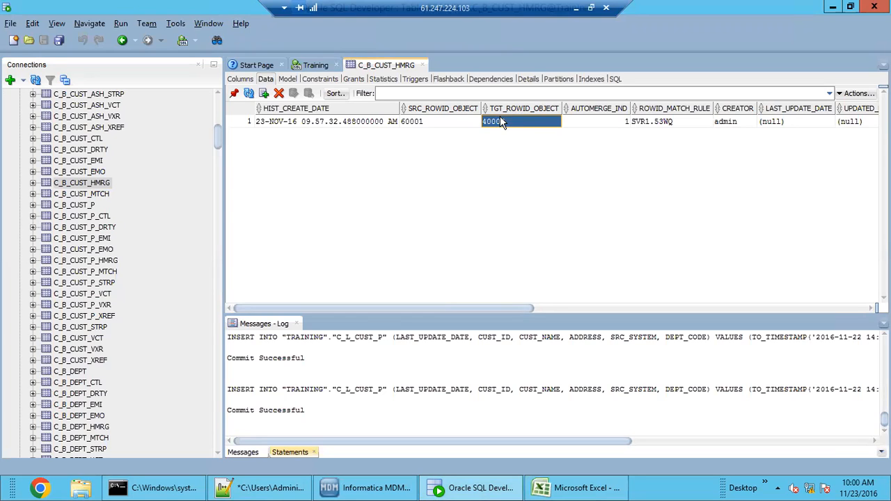
pyautogui.click(440, 121)
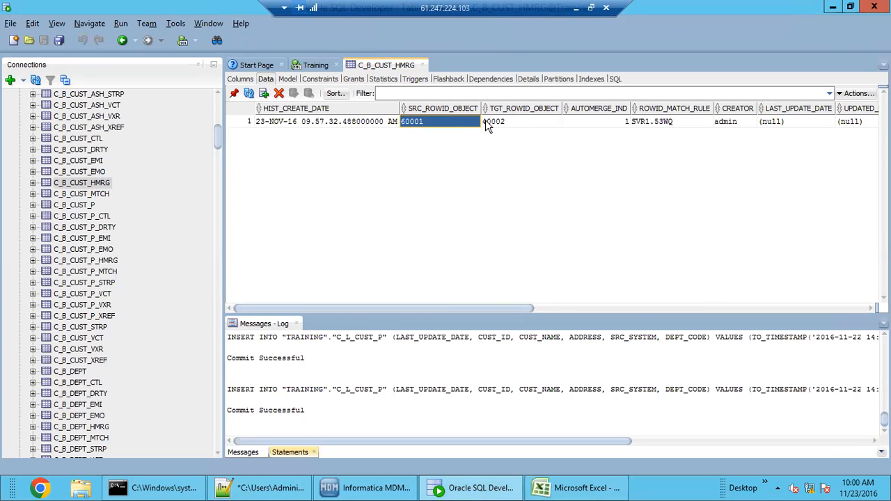
pyautogui.click(504, 120)
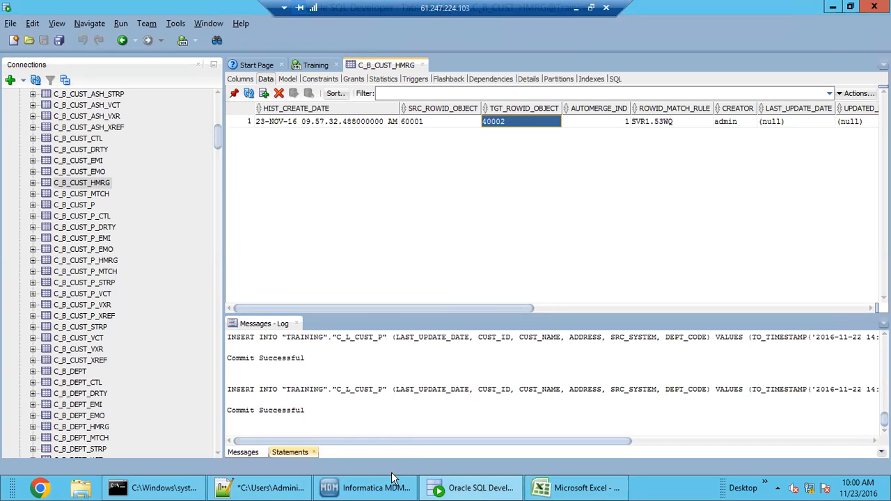
# Switch to Notepad++ and add "SRC_RIWID_OBJECT - looser record" below the _HMRG note.
pyautogui.click(254, 492)
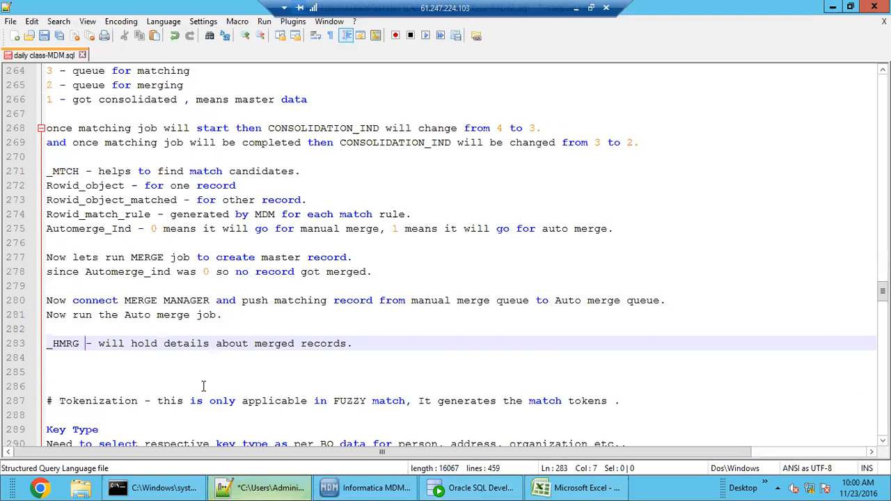
pyautogui.scroll(-2, 69, 306)
pyautogui.click(58, 278)
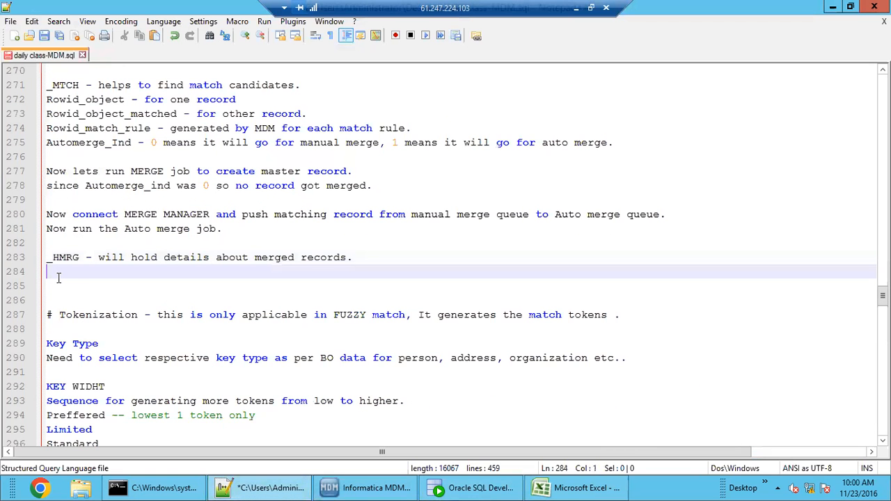
pyautogui.write('SRC_RIWID_OBJECT ')
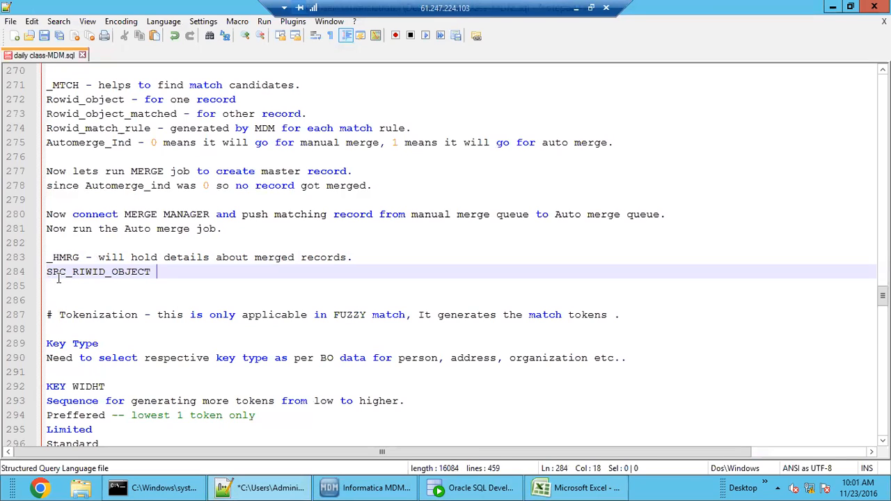
pyautogui.write('--')
pyautogui.write('looser ')
pyautogui.write('record')
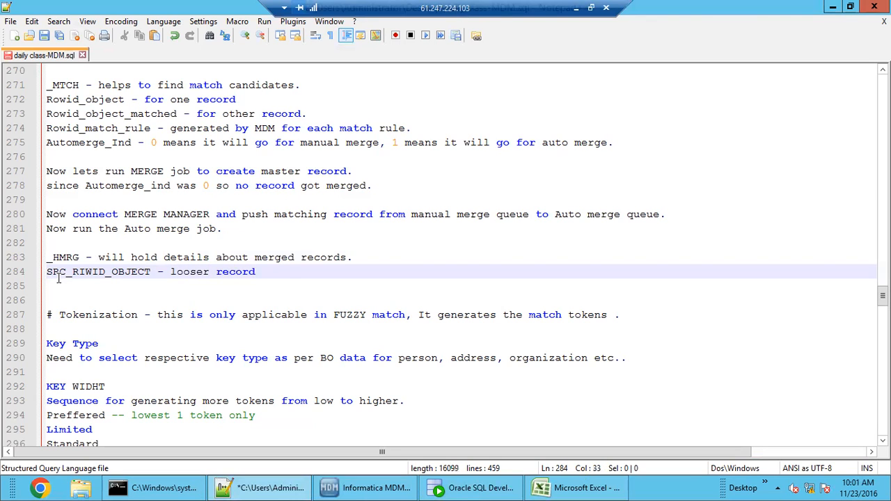
# On a new line below, add the note "TGT_ROWID_OBJECT - for winner record, which partcipate in master data.".
pyautogui.press('Return')
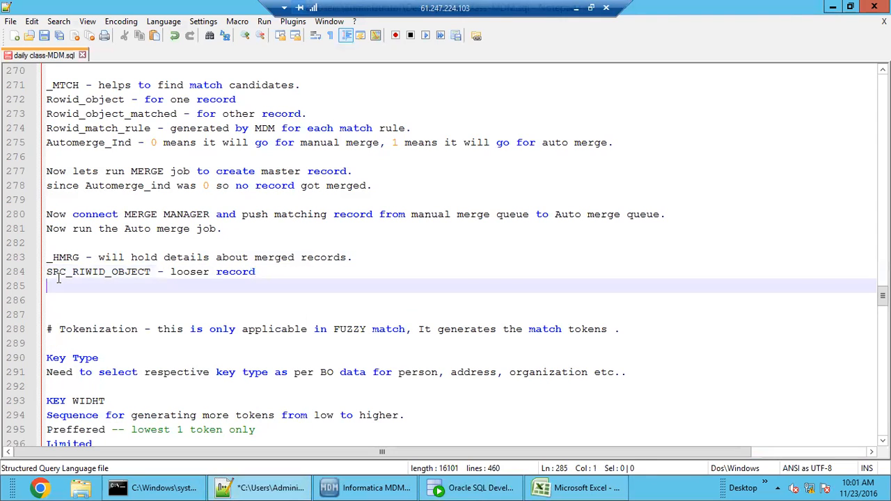
pyautogui.write('TGT_RO')
pyautogui.write('W')
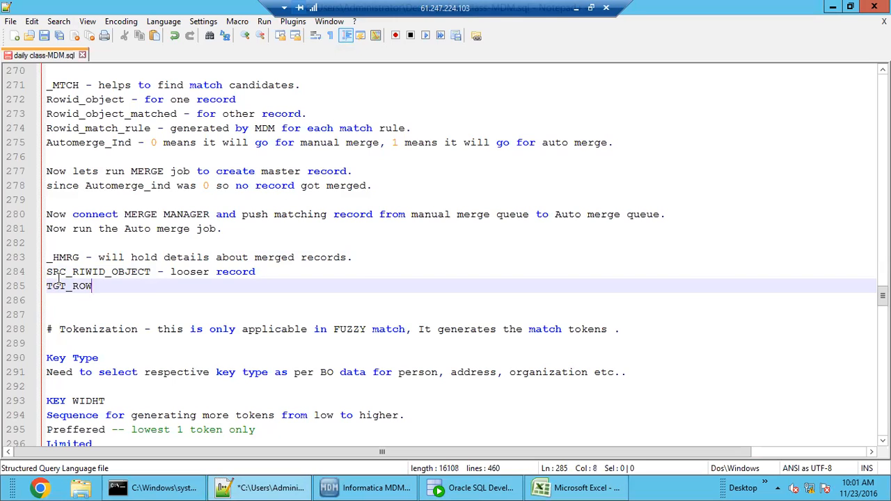
pyautogui.write('ID_OBJECT')
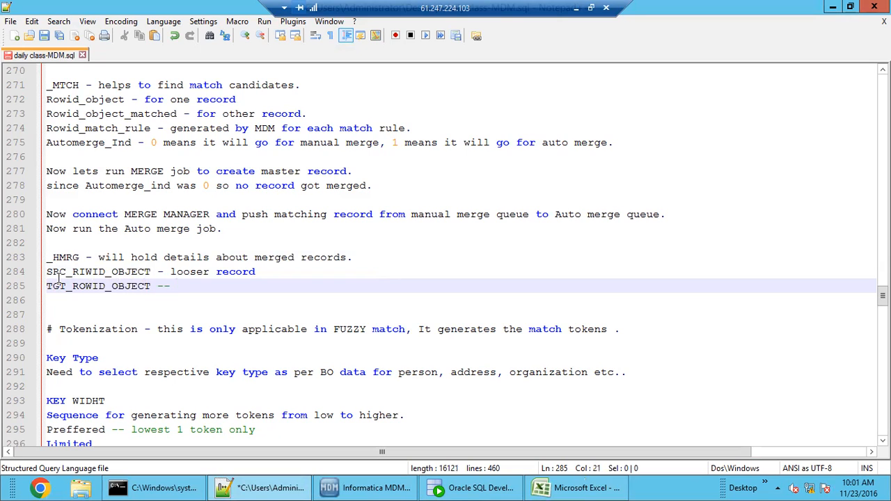
pyautogui.write('- for winner record, which part')
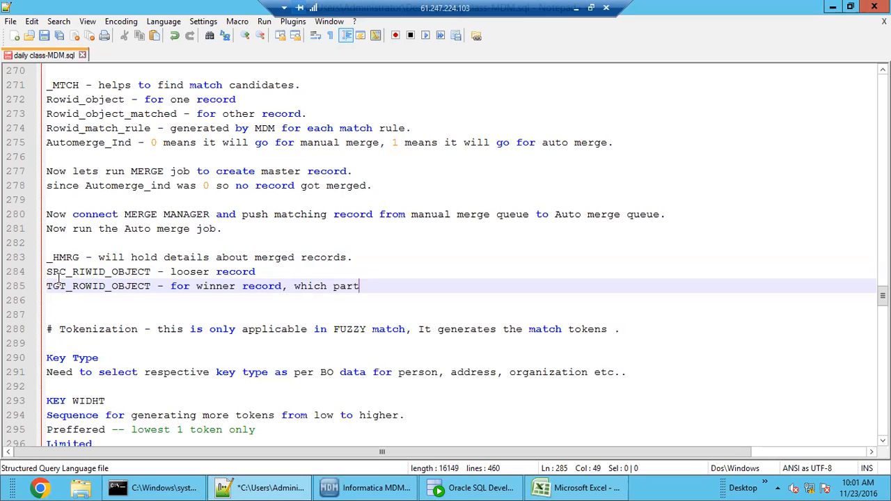
pyautogui.write('cipate in master data.')
pyautogui.doubleClick(81, 286)
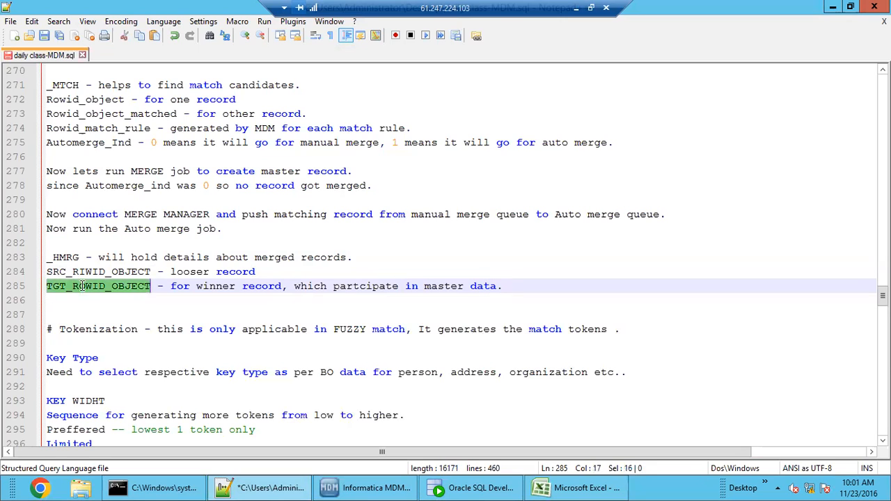
pyautogui.doubleClick(94, 274)
pyautogui.click(78, 258)
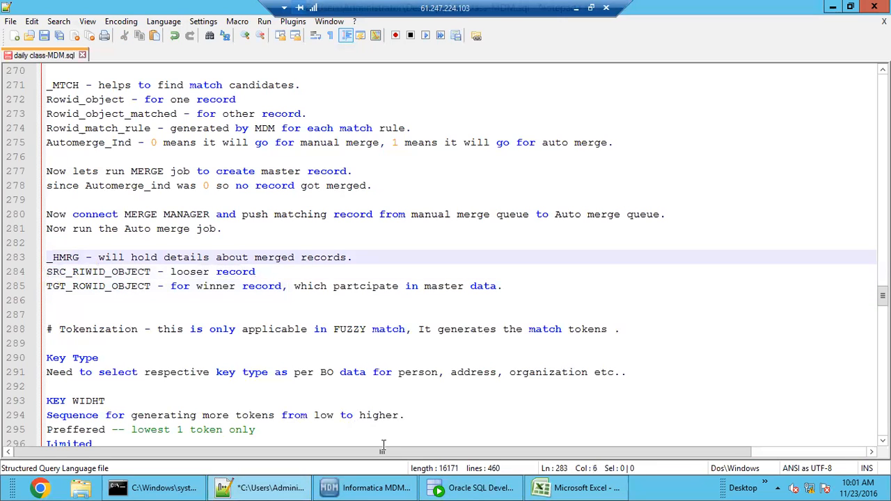
# Check the AUTOMERGE_IND column in Oracle SQL Developer and, back in Notepad++, copy the Automerge_Ind note line below the TGT_ROWID_OBJECT line.
pyautogui.click(463, 487)
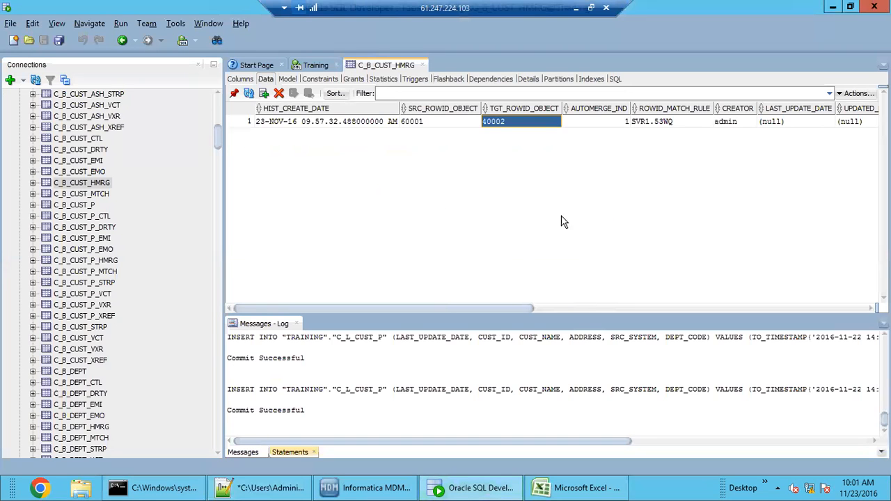
pyautogui.click(602, 124)
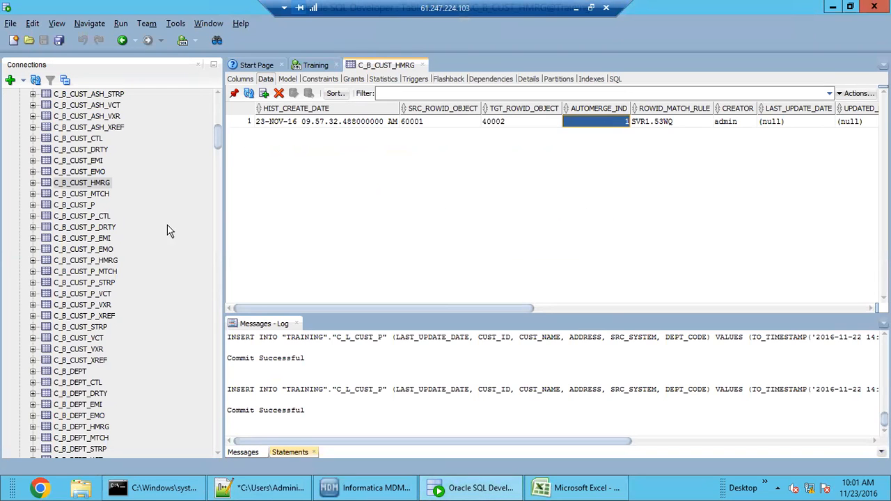
pyautogui.click(296, 491)
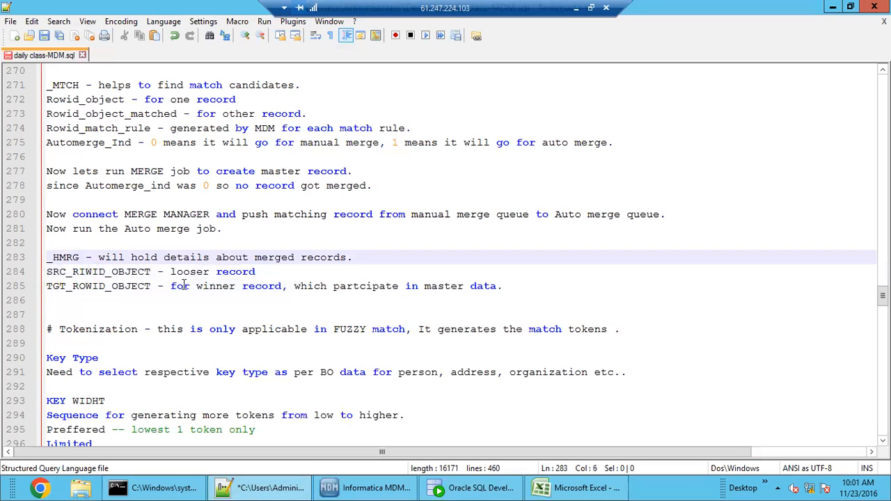
pyautogui.tripleClick(382, 146)
pyautogui.hotkey('ctrl', 'c')
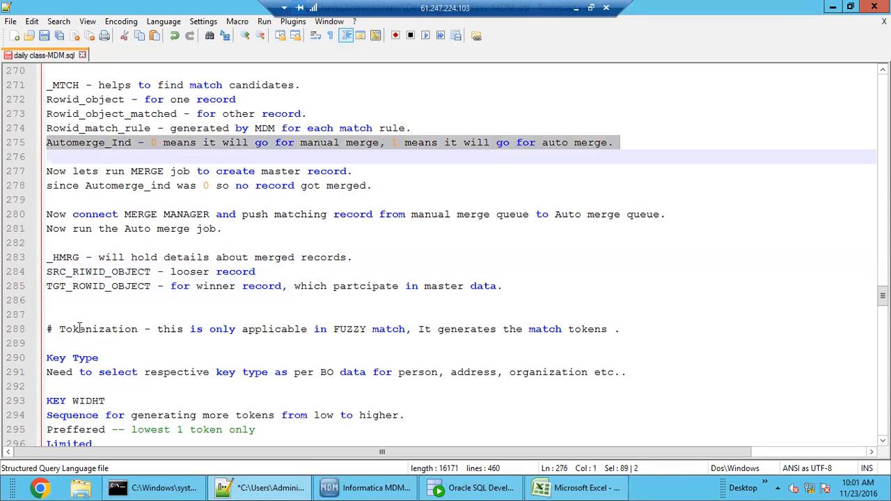
pyautogui.click(73, 298)
pyautogui.hotkey('ctrl', 'v')
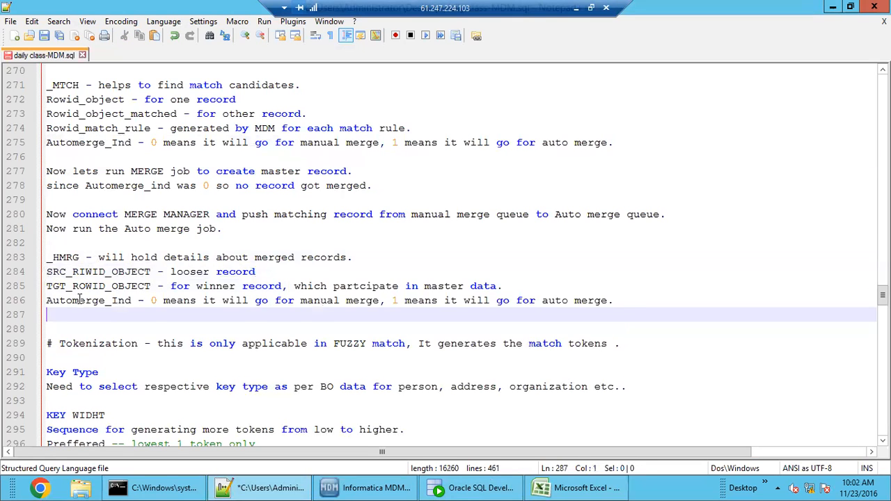
pyautogui.click(111, 271)
pyautogui.doubleClick(112, 286)
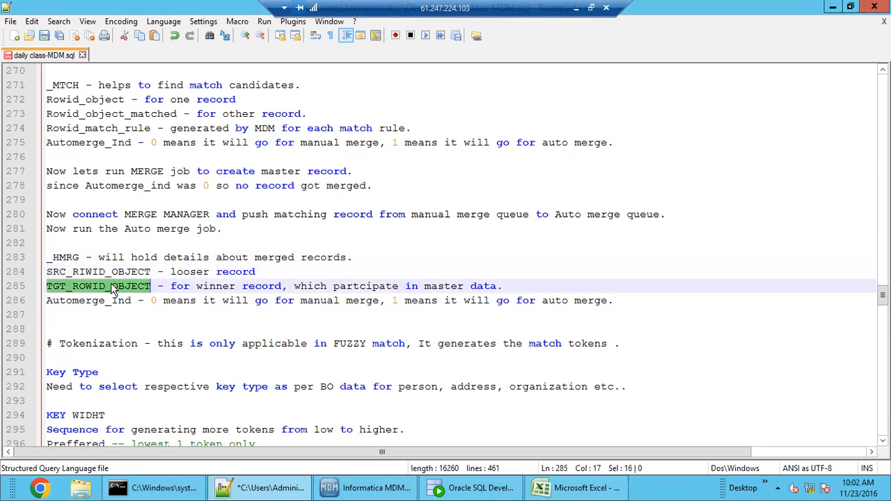
pyautogui.doubleClick(111, 300)
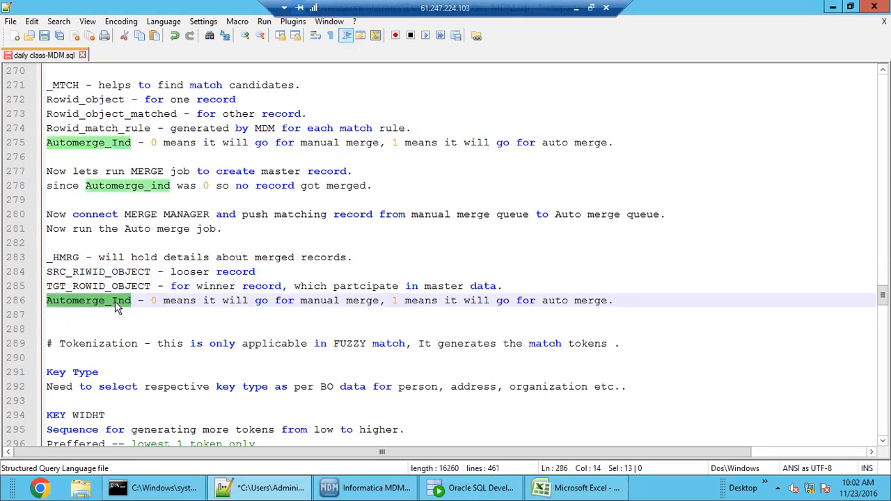
# Check the ROWID_MATCH_RULE column in Oracle SQL Developer and, back in Notepad++, copy the Rowid_match_rule note line below the _HMRG section's Automerge_Ind line.
pyautogui.click(445, 487)
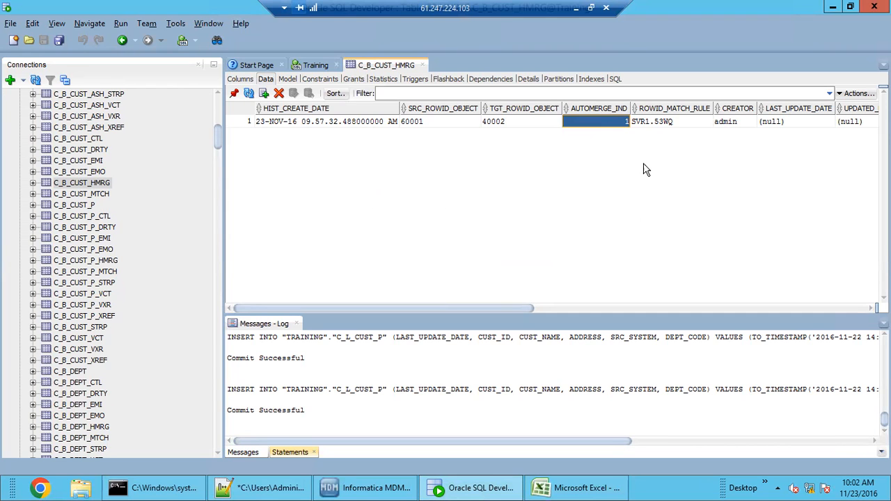
pyautogui.click(670, 130)
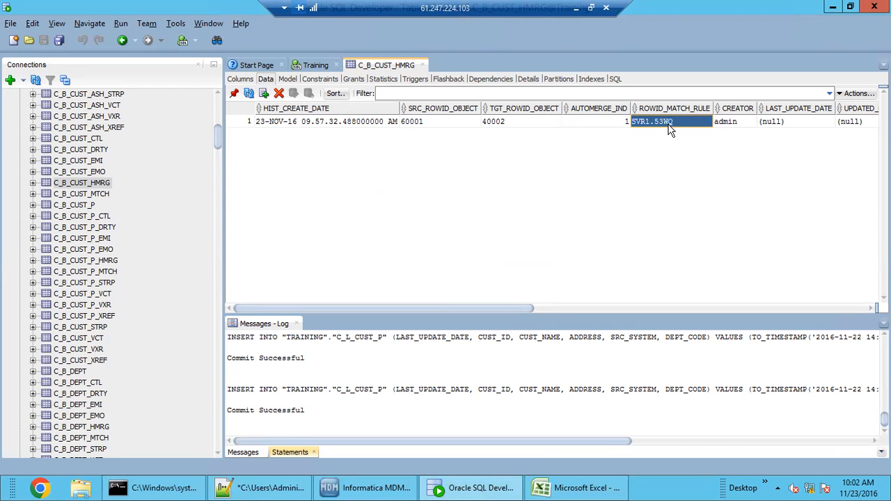
pyautogui.click(261, 487)
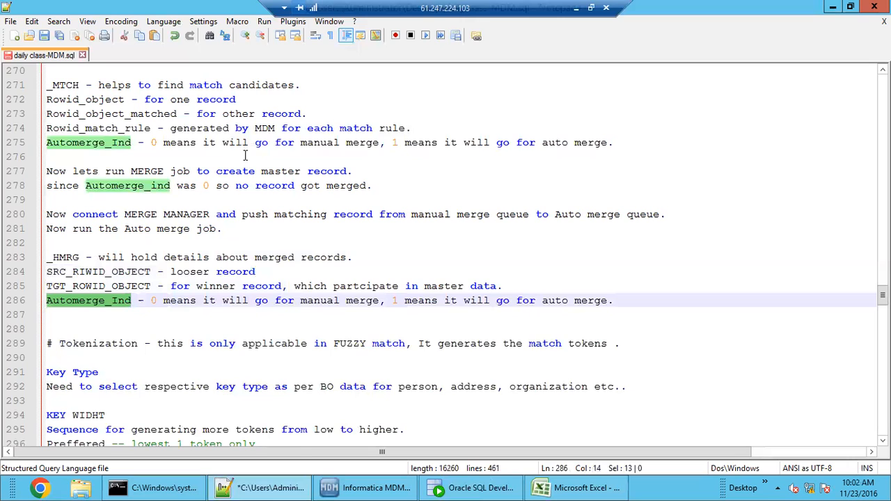
pyautogui.click(153, 129)
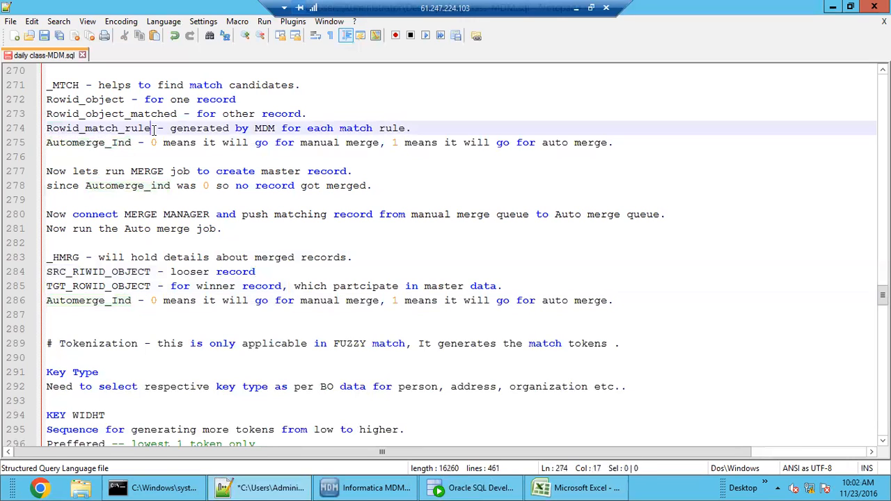
pyautogui.tripleClick(153, 128)
pyautogui.hotkey('ctrl', 'c')
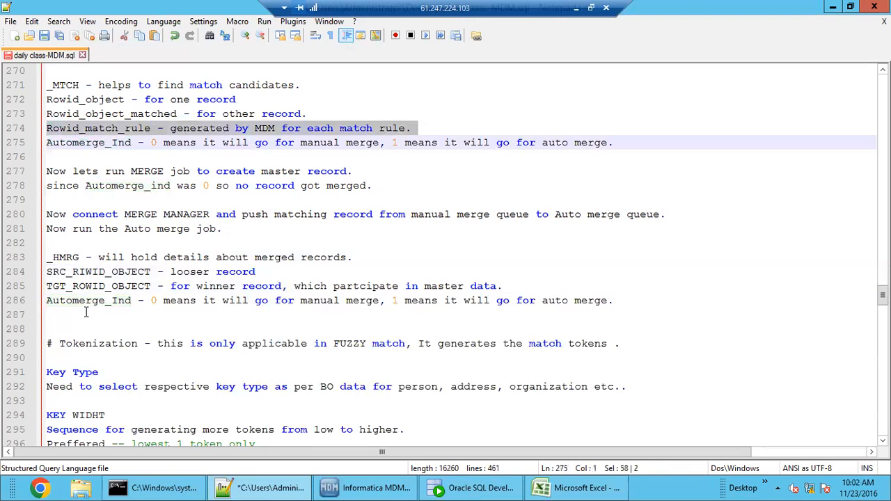
pyautogui.click(86, 313)
pyautogui.hotkey('ctrl', 'v')
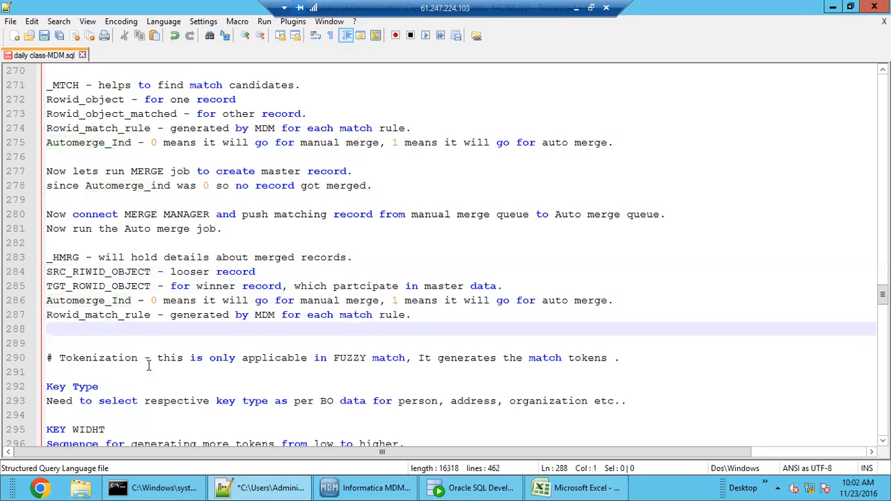
# Switch to Oracle SQL Developer and examine the remaining C_B_CUST_HMRG columns, from CREATOR through ORIG_TGT_ROWID_OBJECT.
pyautogui.click(473, 487)
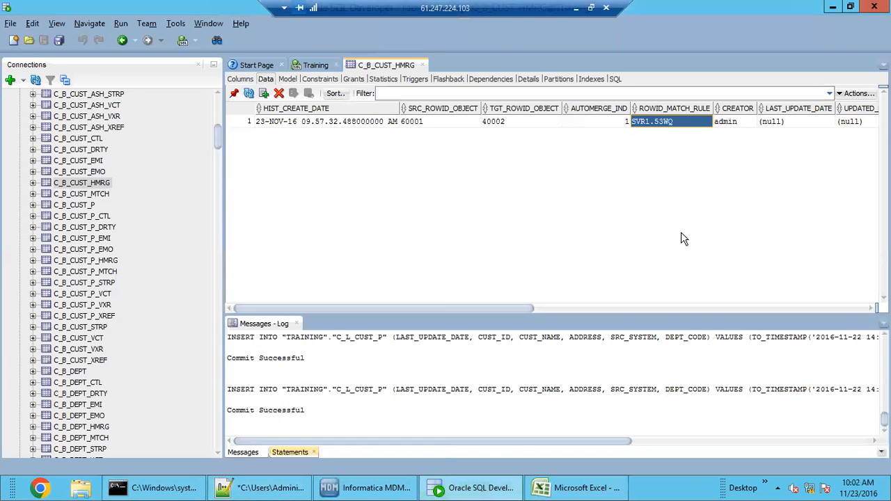
pyautogui.click(736, 124)
pyautogui.moveTo(538, 311); pyautogui.dragTo(863, 305)
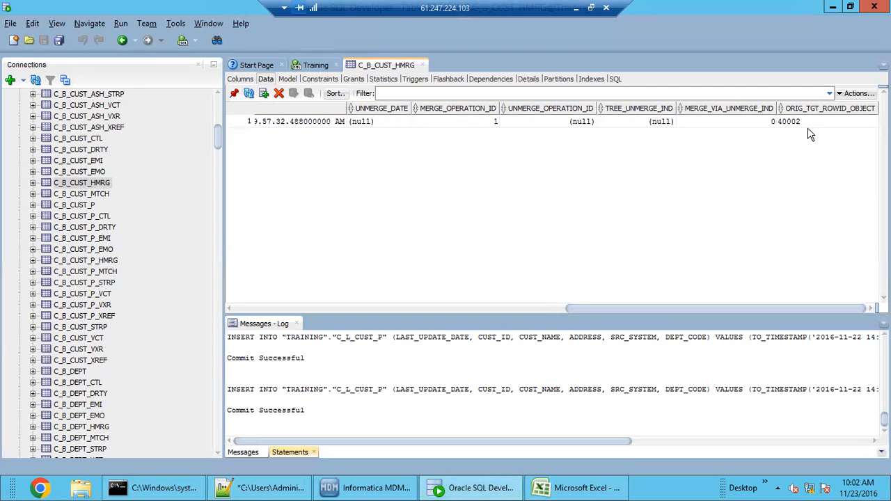
pyautogui.click(844, 130)
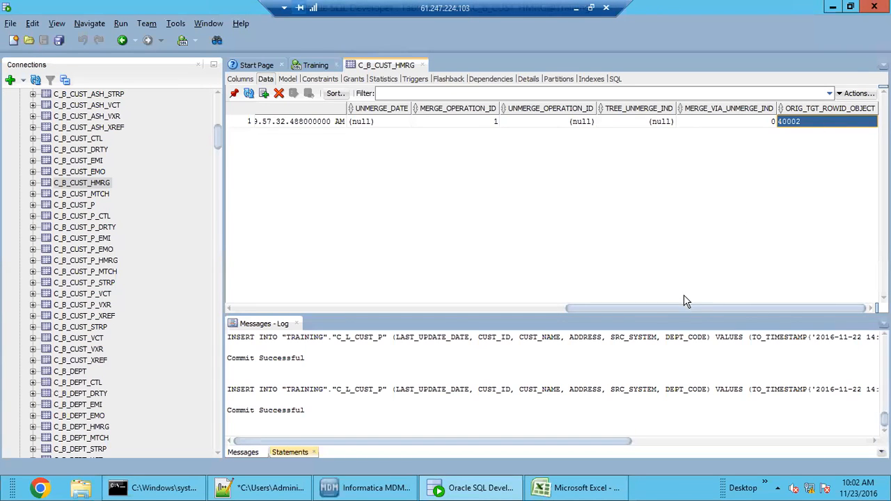
pyautogui.moveTo(654, 311); pyautogui.dragTo(322, 310)
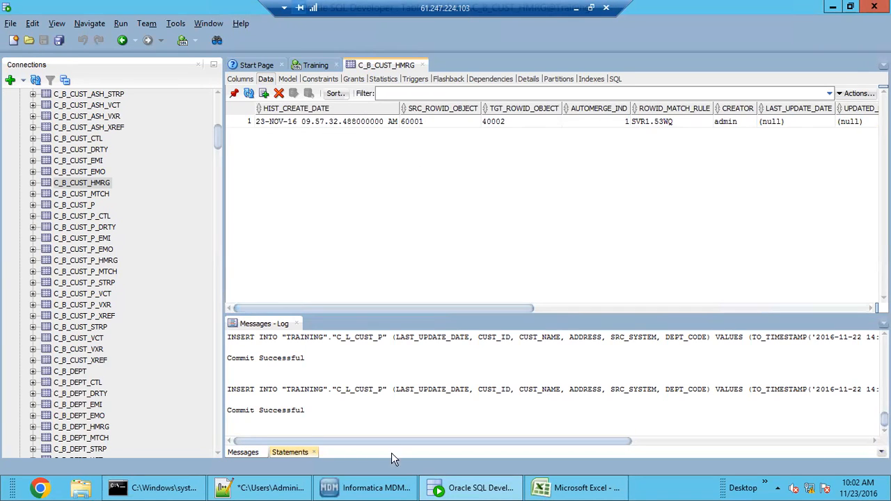
# Switch to Notepad++ and review the _HMRG notes on SRC_RIWID_OBJECT, TGT_ROWID_OBJECT, Automerge_Ind and Rowid_match_rule.
pyautogui.click(281, 491)
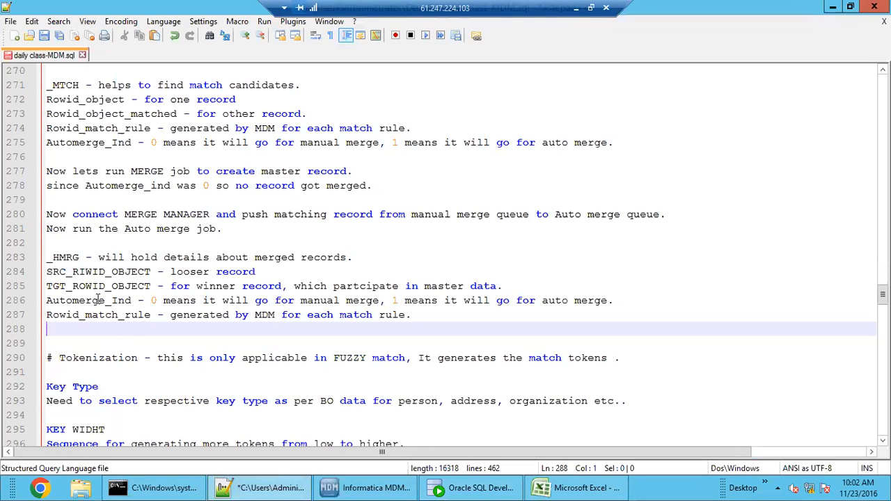
pyautogui.doubleClick(66, 257)
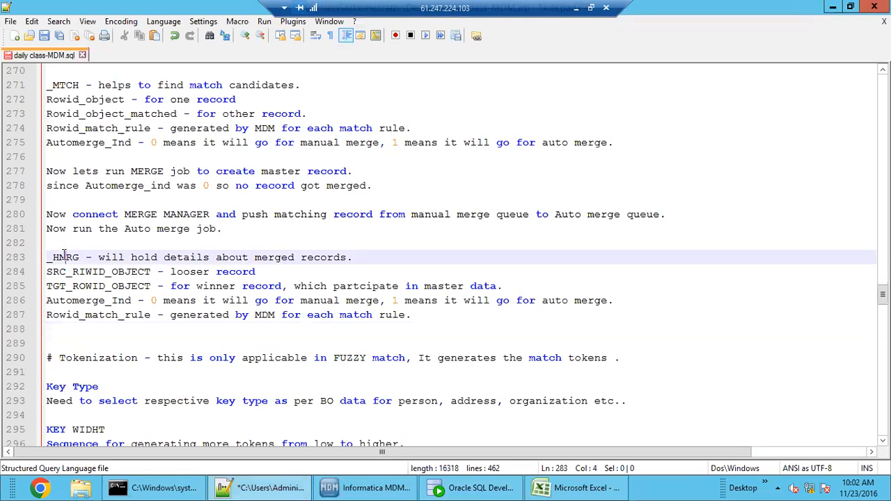
pyautogui.doubleClick(100, 271)
pyautogui.doubleClick(104, 286)
pyautogui.click(91, 300)
pyautogui.doubleClick(91, 300)
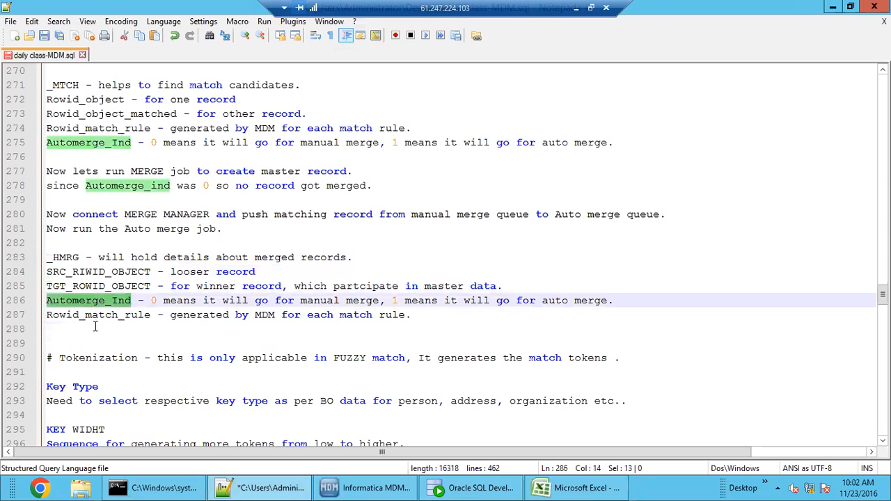
pyautogui.doubleClick(92, 313)
# Insert four blank lines below the _HMRG section's Rowid_match_rule note and save the file.
pyautogui.click(96, 330)
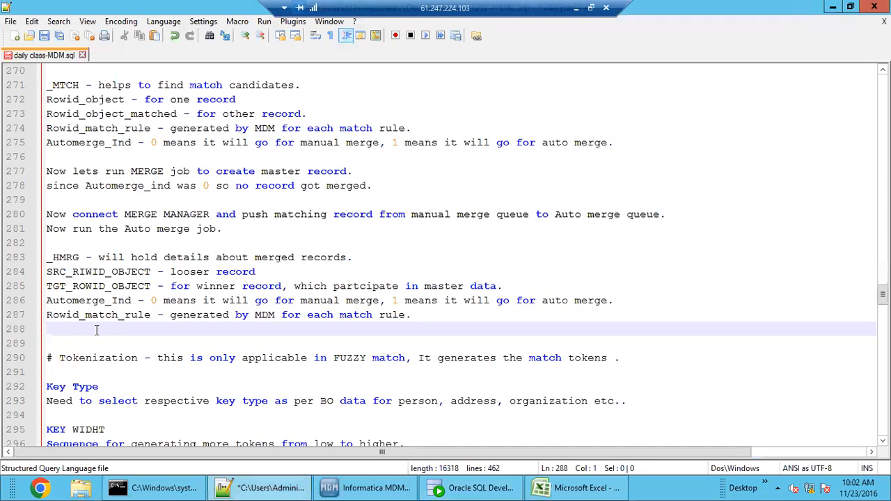
pyautogui.press('Return')
pyautogui.press('Return')
pyautogui.press('Return')
pyautogui.press('Return')
pyautogui.press('Up')
pyautogui.press('Up')
pyautogui.press('Up')
pyautogui.press('Up')
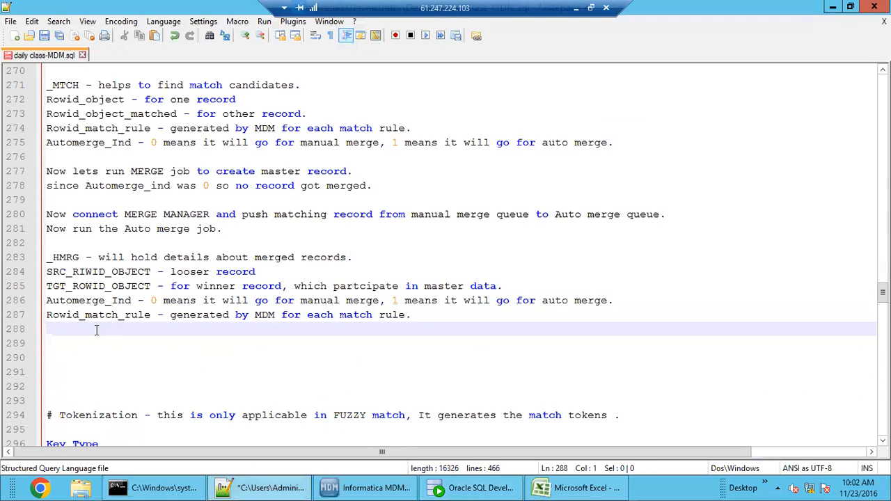
pyautogui.click(44, 36)
# Review the _HMRG, _MTCH and CONSOLIDATION_IND notes.
pyautogui.doubleClick(68, 259)
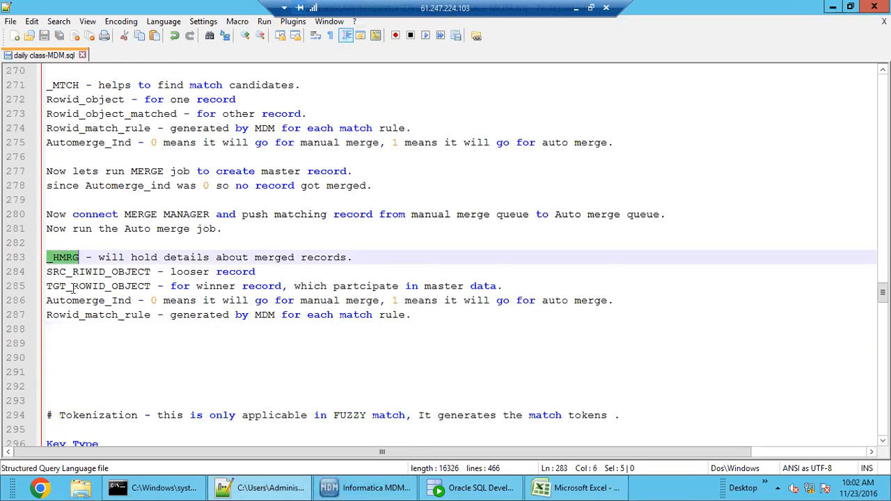
pyautogui.scroll(2, 70, 271)
pyautogui.doubleClick(69, 171)
pyautogui.scroll(3, 73, 263)
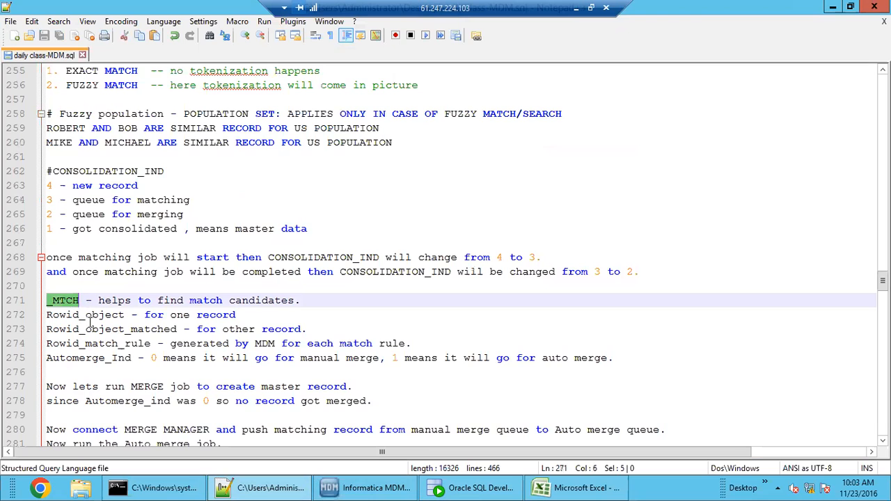
pyautogui.scroll(2, 89, 332)
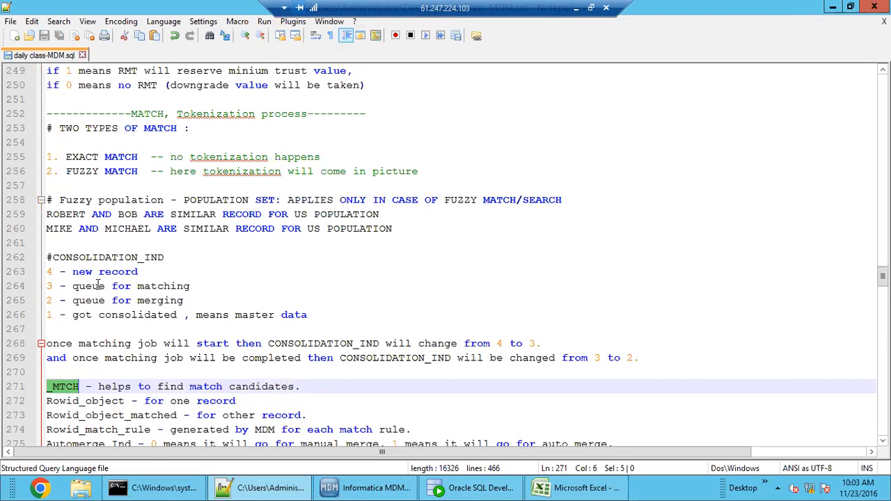
pyautogui.scroll(-3, 73, 398)
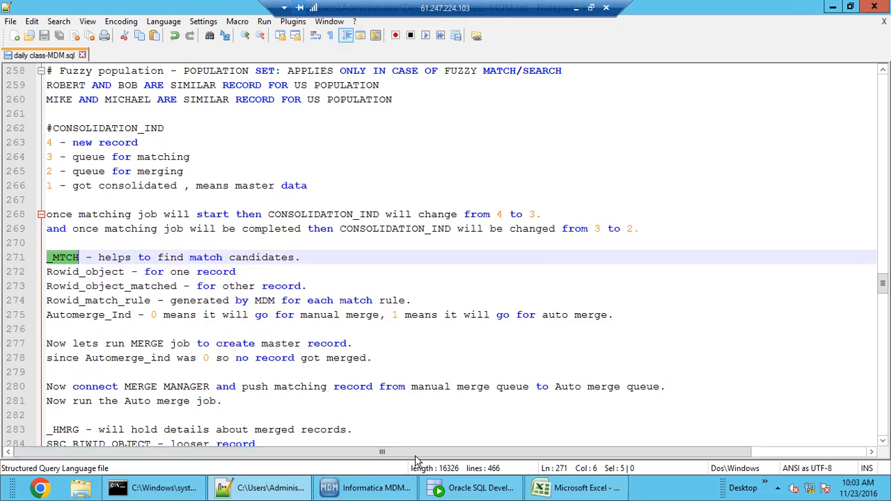
# Switch to Informatica MDM to view the B_CUST cross references and the Schema match rule set, and return to the MERGE job notes in Notepad++.
pyautogui.click(394, 492)
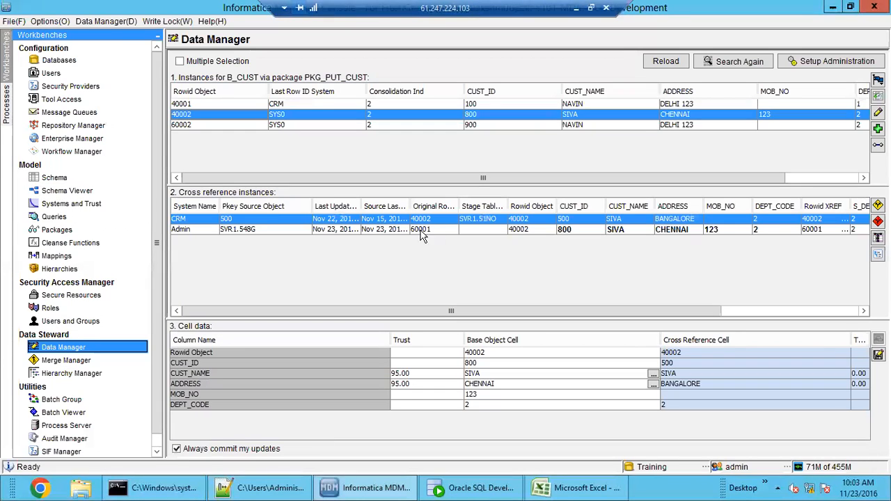
pyautogui.click(92, 179)
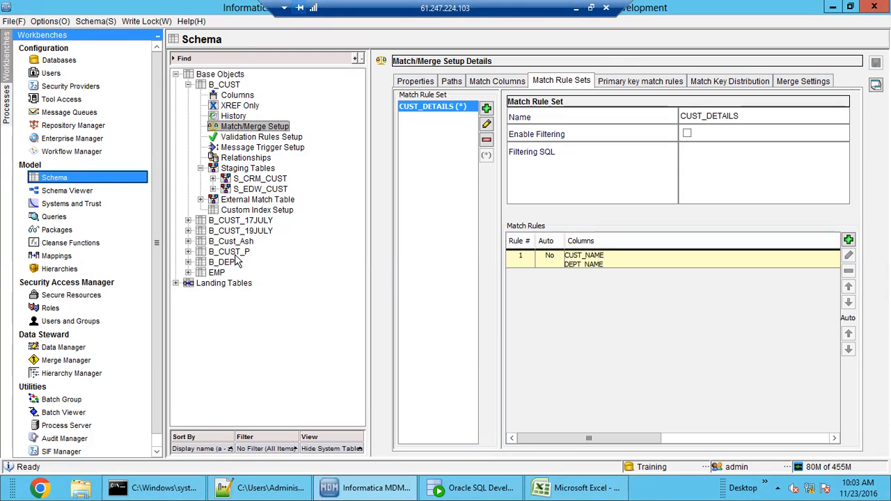
pyautogui.click(244, 489)
pyautogui.click(156, 343)
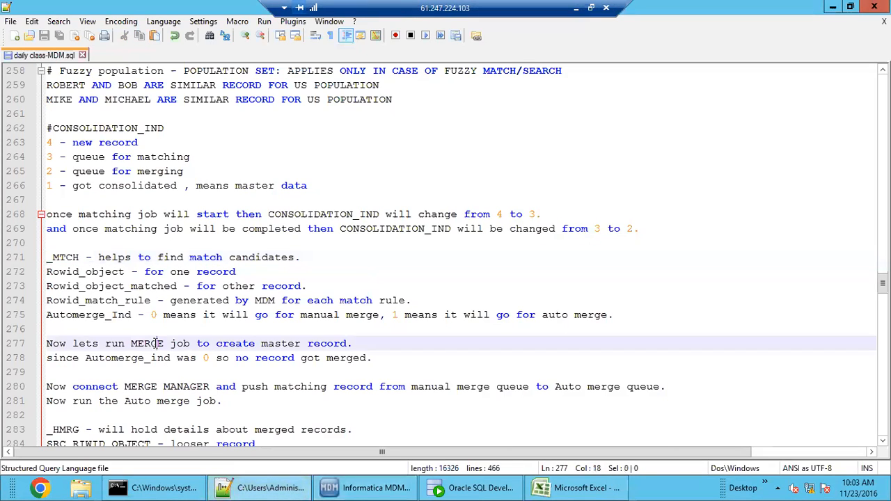
pyautogui.scroll(-3, 138, 350)
pyautogui.scroll(3, 137, 350)
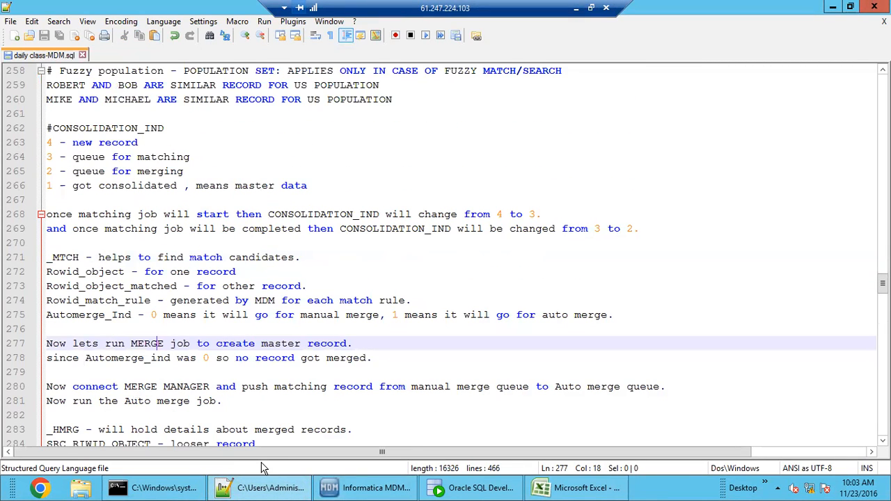
# Switch to Oracle SQL Developer and view the data of the C_B_CUST_MTCH table.
pyautogui.click(327, 488)
pyautogui.click(438, 489)
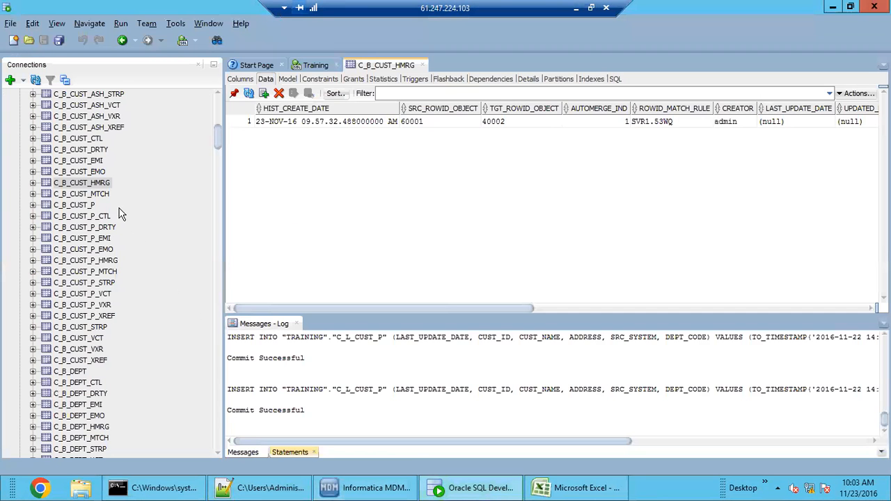
pyautogui.click(102, 196)
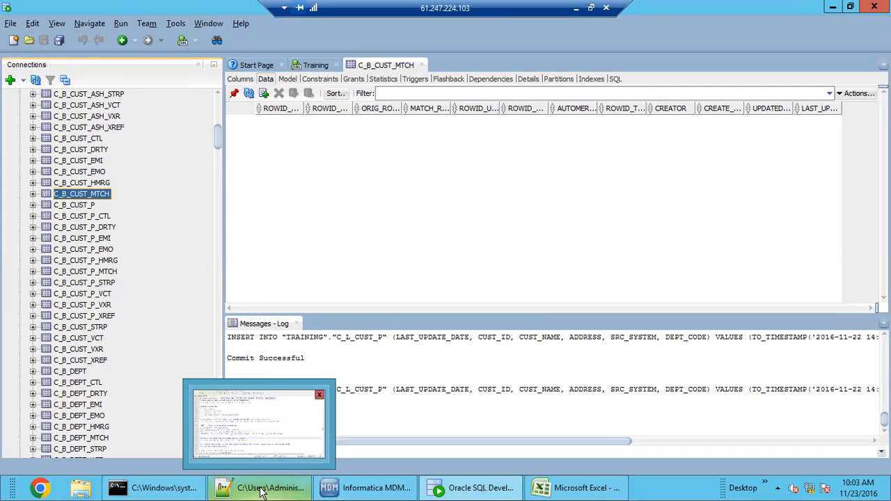
# In Notepad++, add "Once Merge job will complete, or merging done manually then, the data in MTCH table will get deleted." above the _HMRG note.
pyautogui.click(224, 421)
pyautogui.click(109, 331)
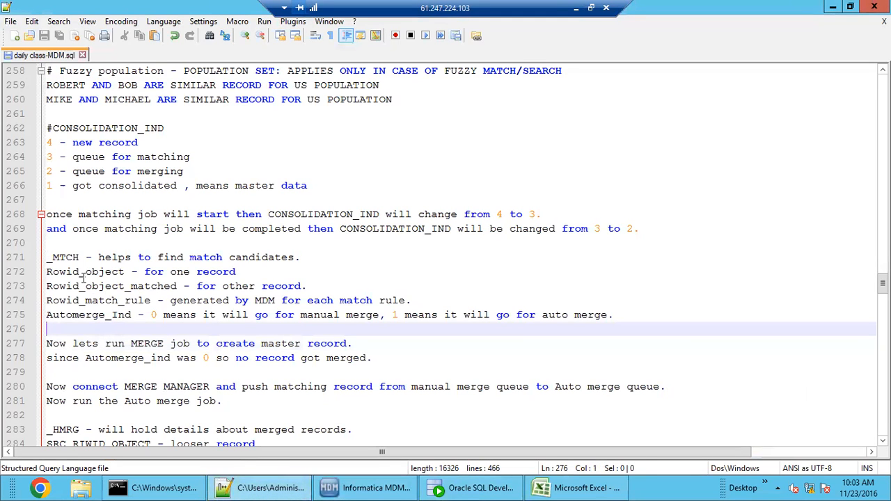
pyautogui.scroll(-2, 95, 382)
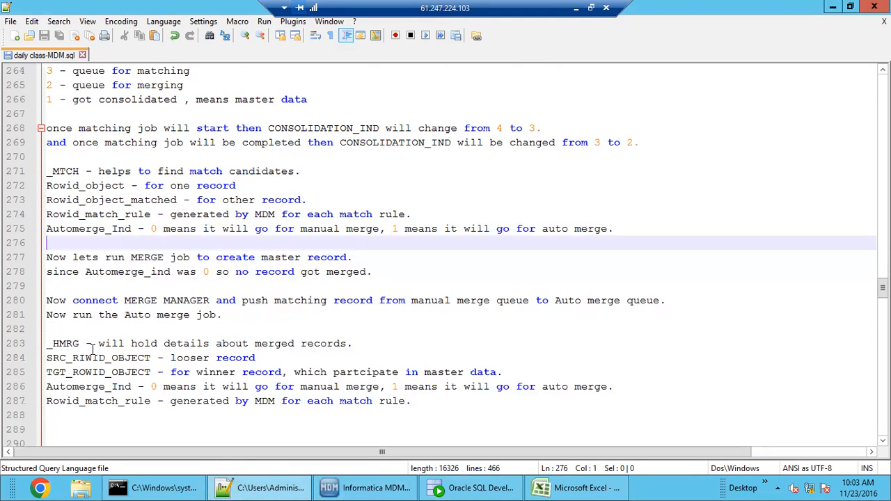
pyautogui.click(87, 344)
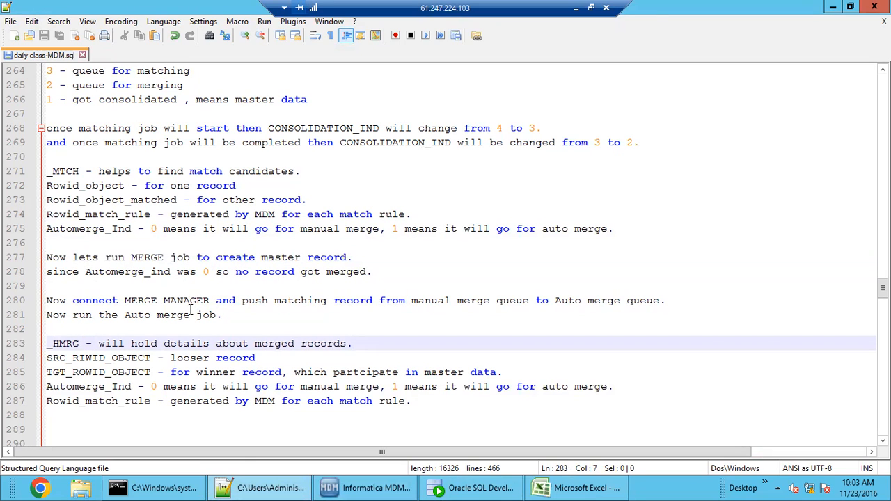
pyautogui.click(166, 329)
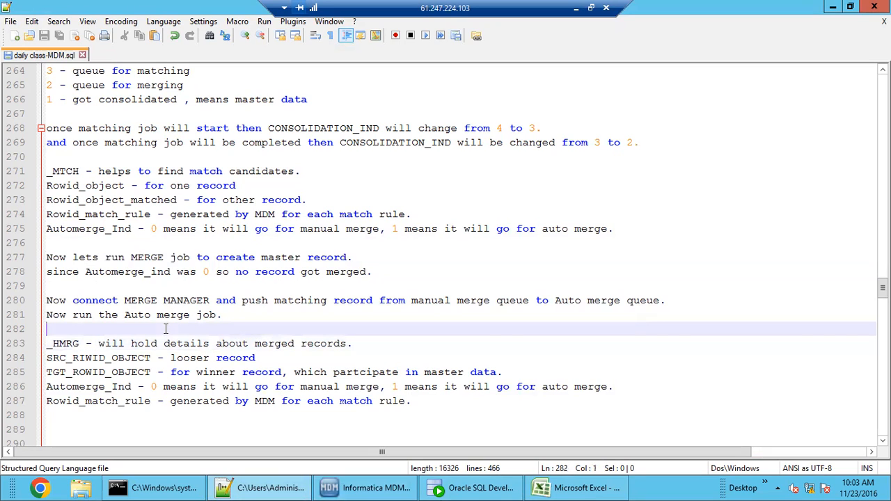
pyautogui.write('Once')
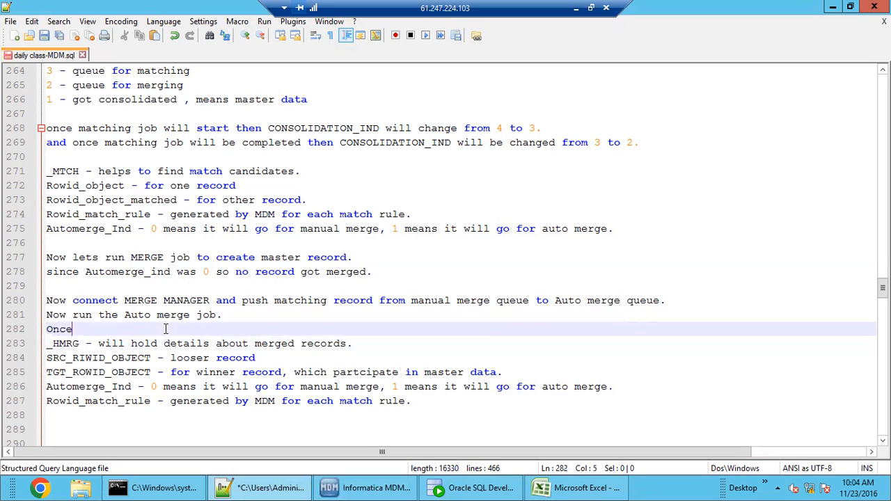
pyautogui.write(' Merge ')
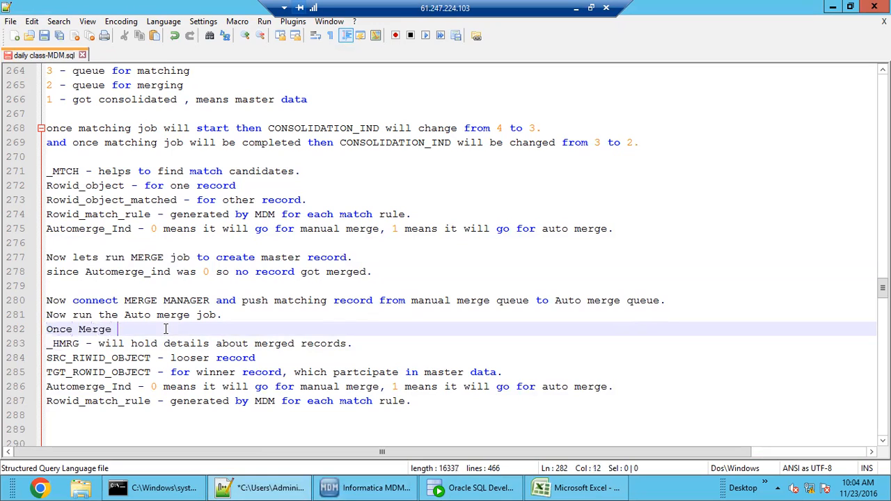
pyautogui.write('job will complete, or merging done manually')
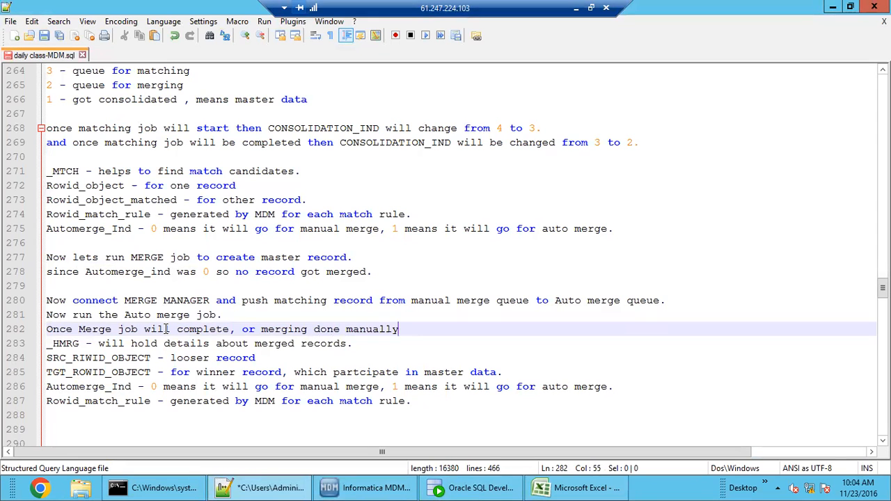
pyautogui.write(' then')
pyautogui.write(', _MTC')
pyautogui.press('BackSpace')
pyautogui.press('BackSpace')
pyautogui.press('BackSpace')
pyautogui.write('he data in MTCH table will get deleted')
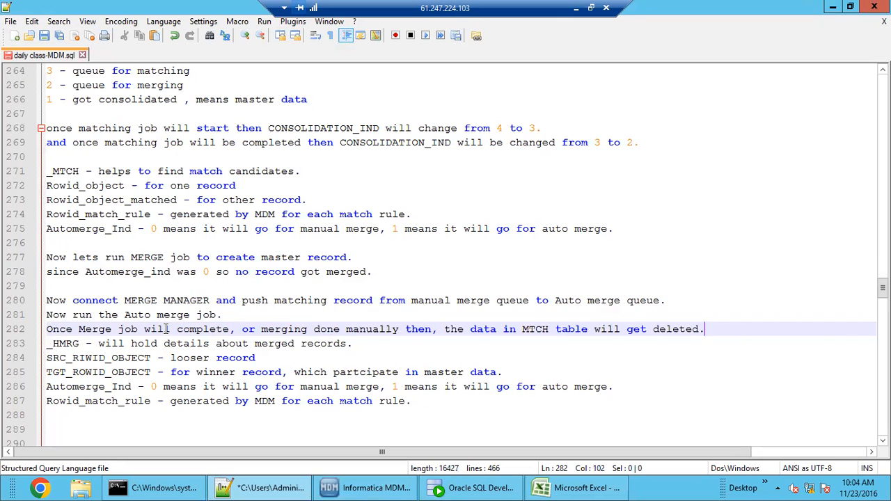
pyautogui.write('.')
pyautogui.press('Return')
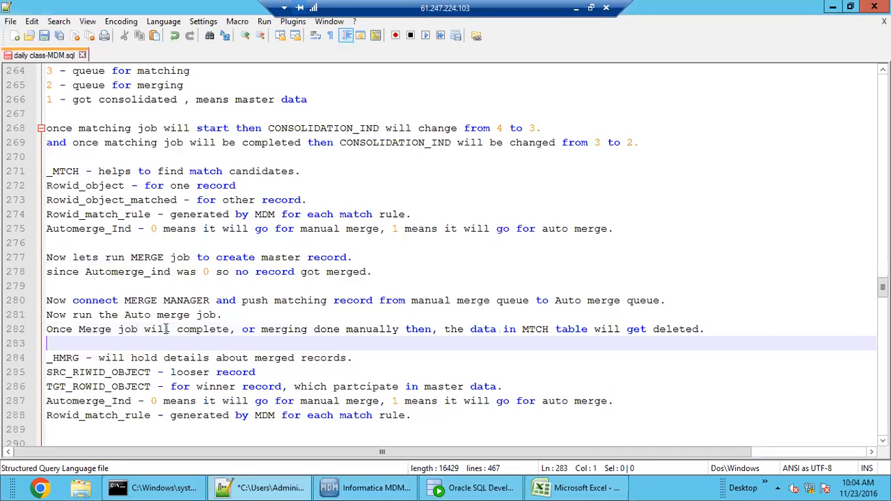
pyautogui.doubleClick(536, 330)
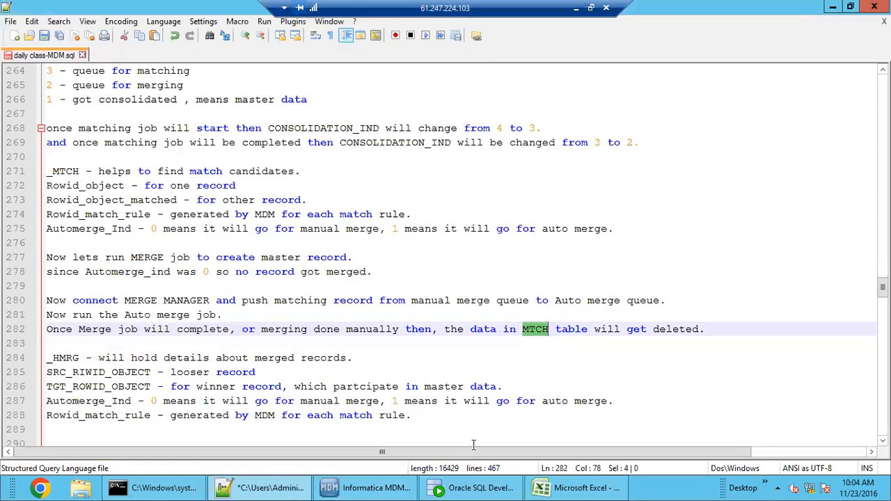
# Switch to Oracle SQL Developer and inspect the source and target rowids, automerge indicator and match rule in the C_B_CUST_HMRG data.
pyautogui.click(367, 488)
pyautogui.click(367, 488)
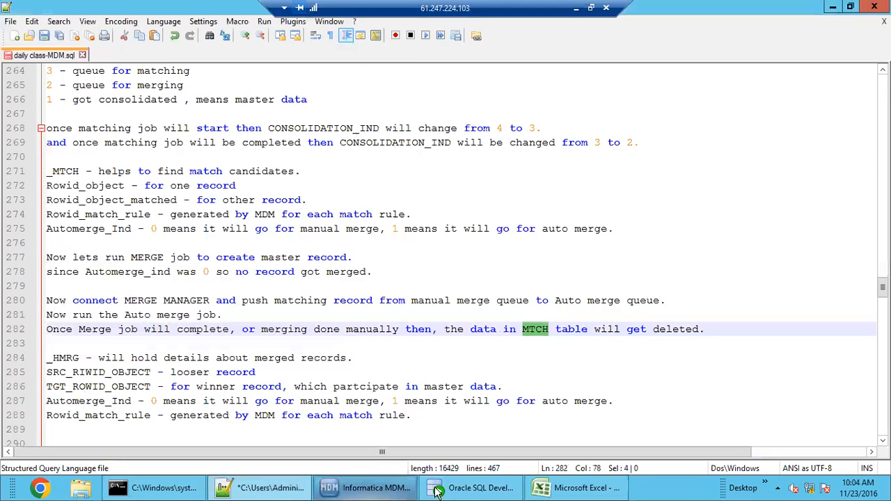
pyautogui.click(459, 488)
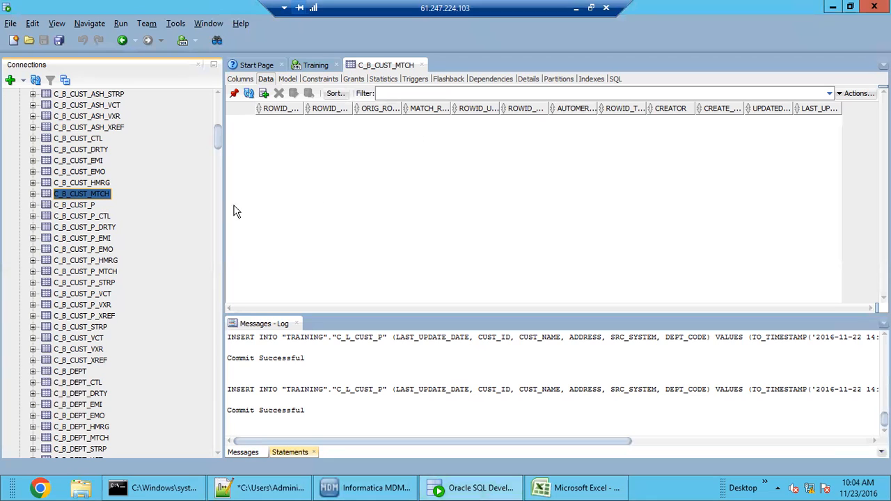
pyautogui.click(103, 184)
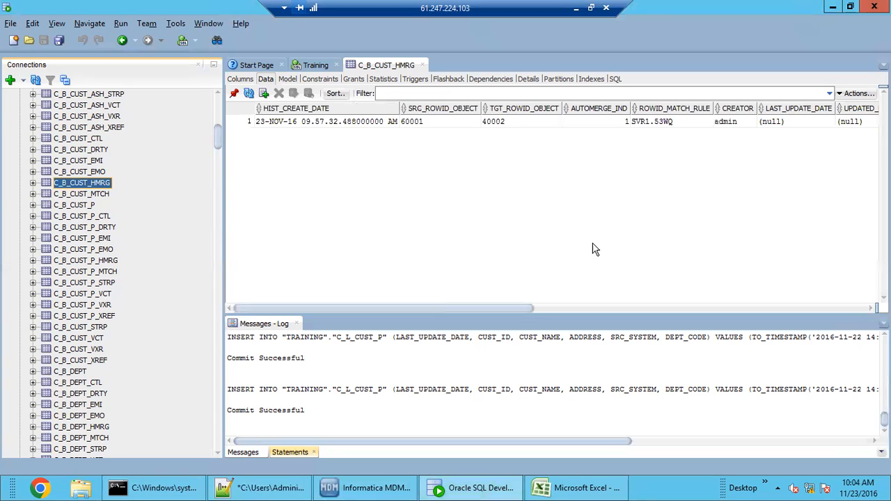
pyautogui.click(434, 126)
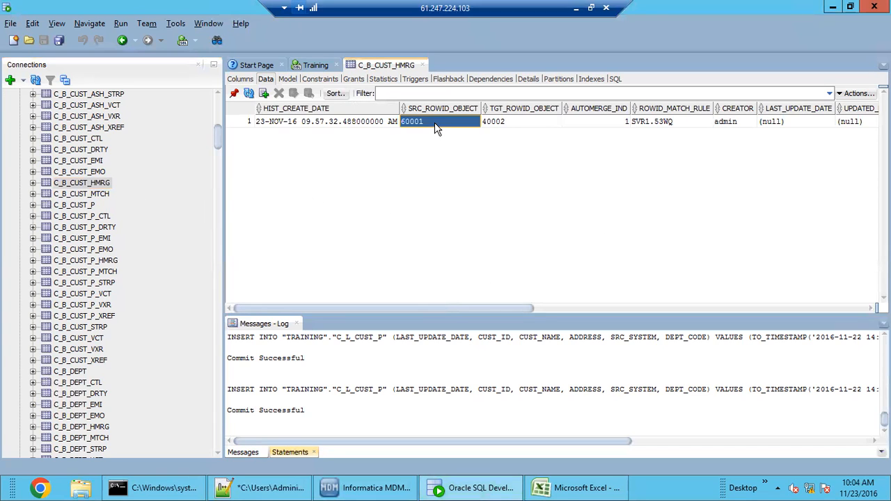
pyautogui.click(514, 126)
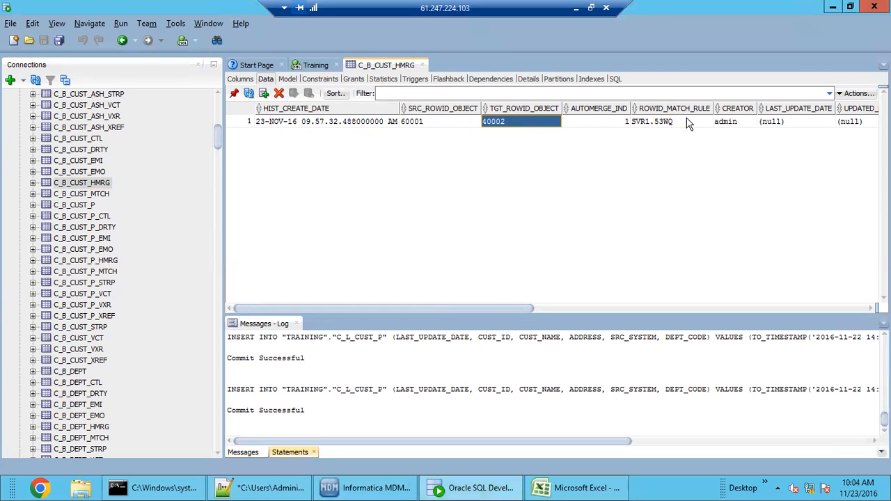
pyautogui.click(688, 123)
pyautogui.click(613, 125)
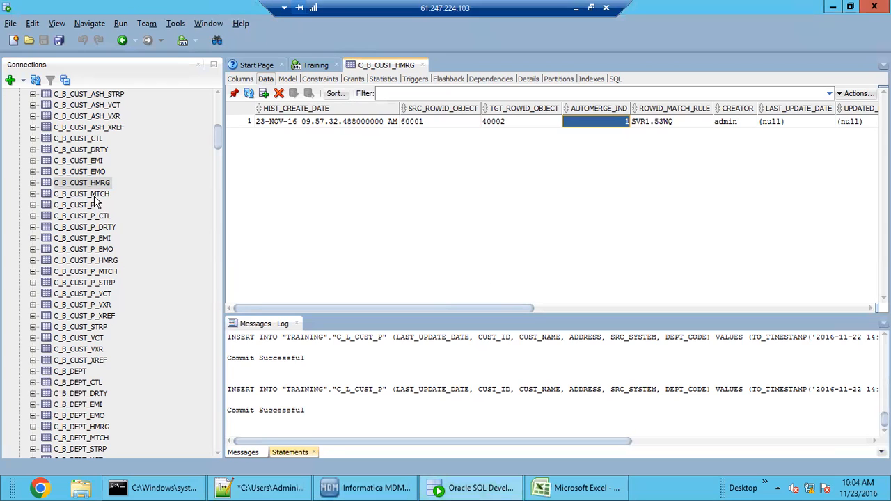
# View the C_B_CUST_MTCH data and widen its columns from ROWID_OBJECT through ROWID_USER to read their full names.
pyautogui.click(94, 195)
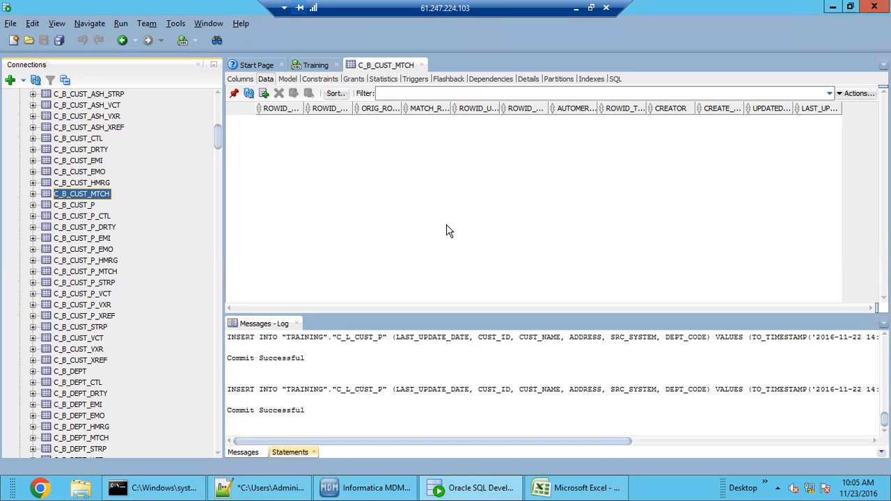
pyautogui.click(321, 481)
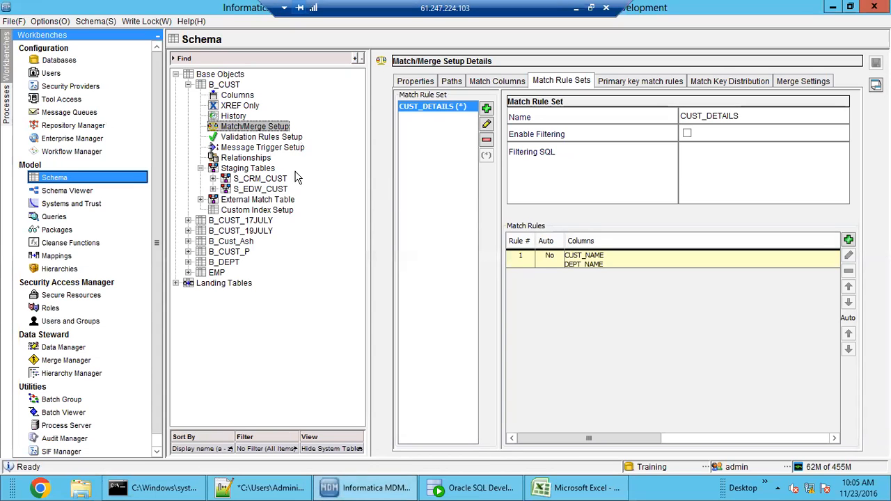
pyautogui.click(368, 490)
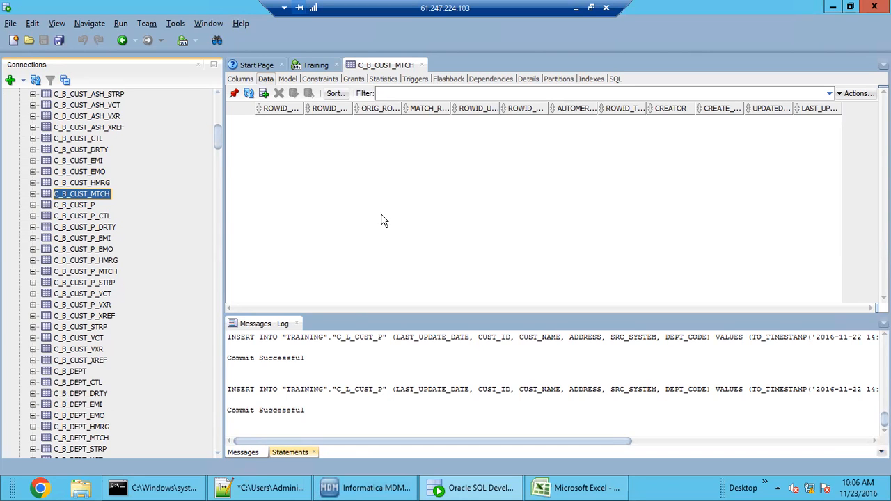
pyautogui.moveTo(301, 106); pyautogui.dragTo(466, 115)
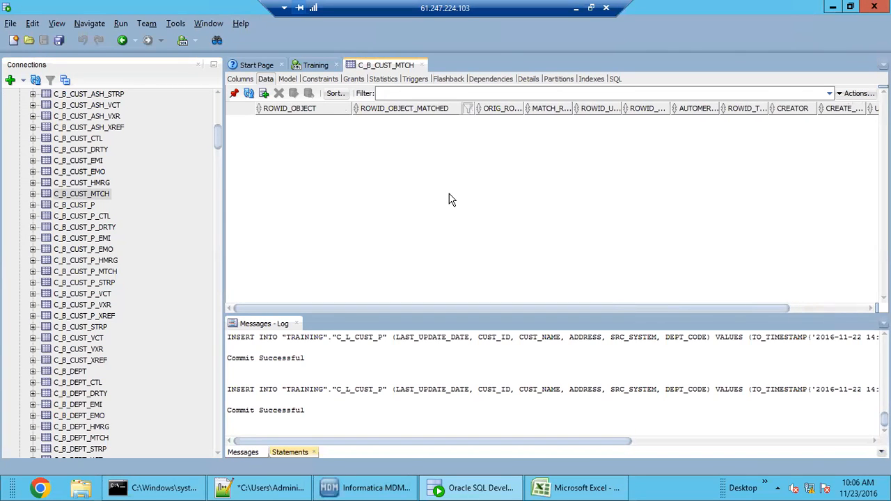
pyautogui.moveTo(527, 108); pyautogui.dragTo(624, 108)
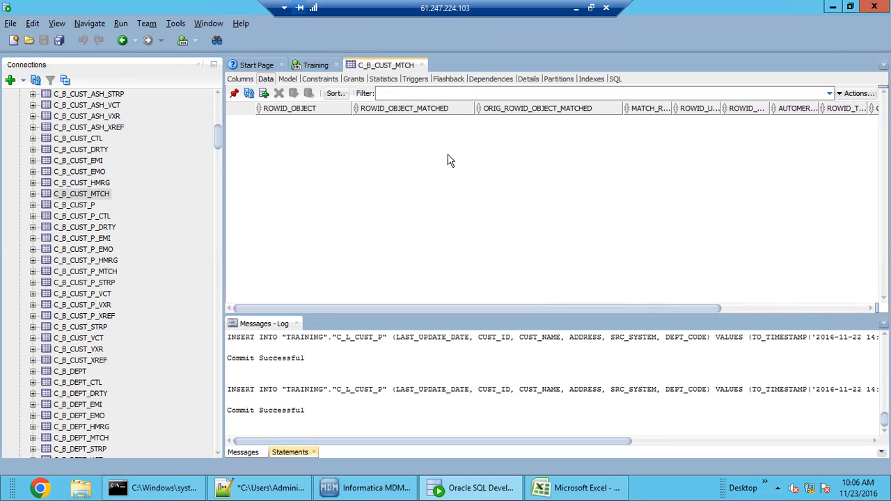
pyautogui.moveTo(673, 108); pyautogui.dragTo(825, 110)
pyautogui.moveTo(545, 311); pyautogui.dragTo(432, 292)
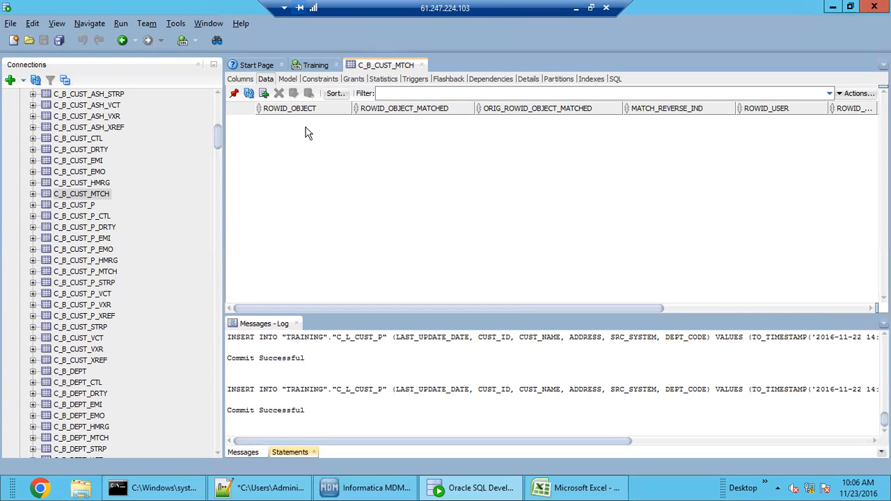
pyautogui.click(368, 487)
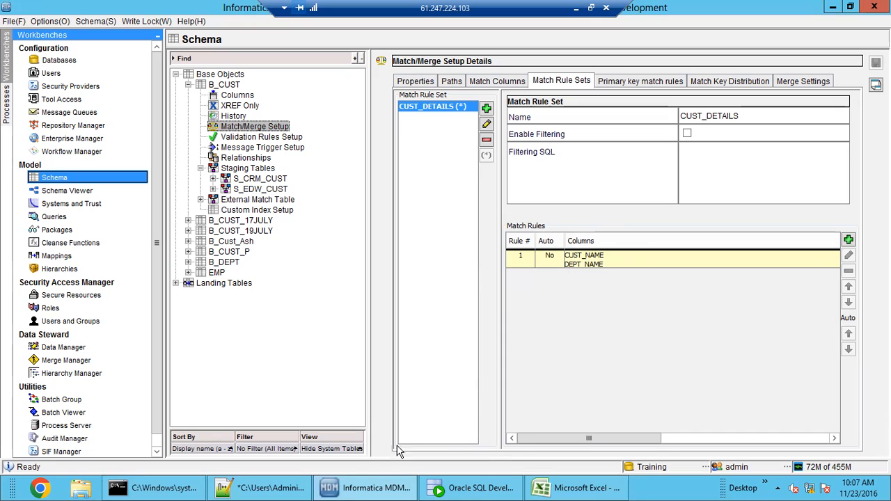
pyautogui.click(352, 492)
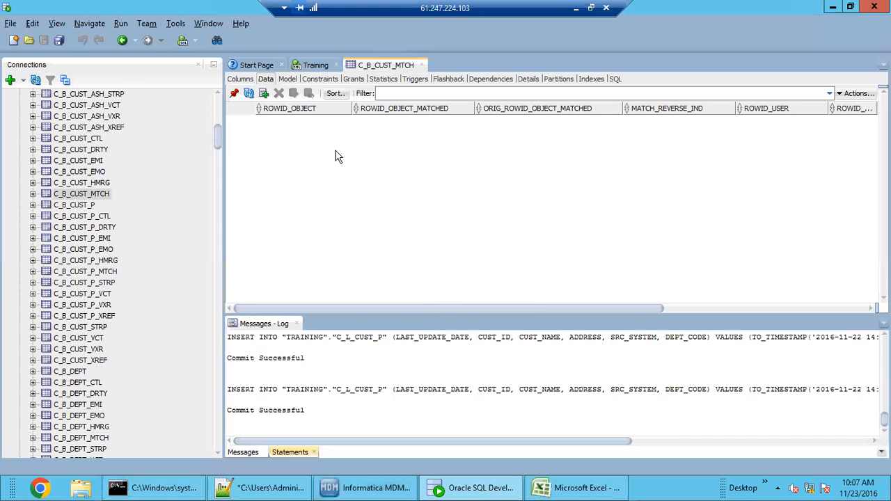
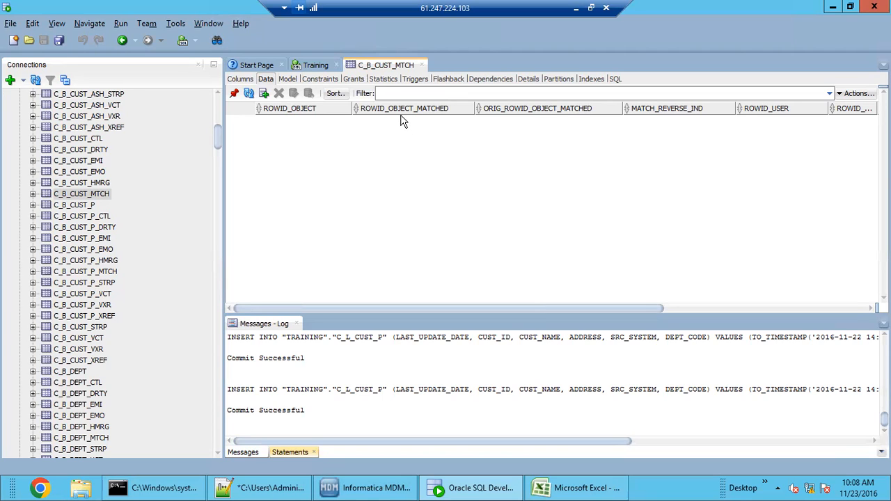
pyautogui.click(376, 487)
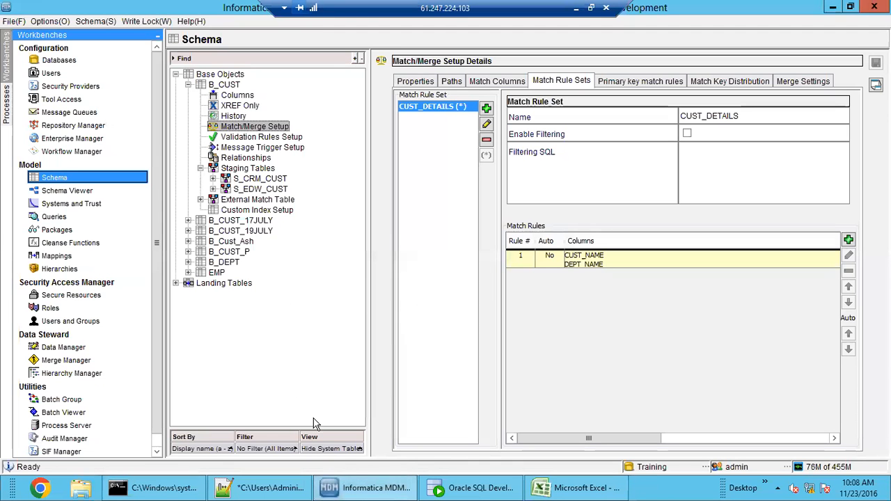
pyautogui.click(473, 487)
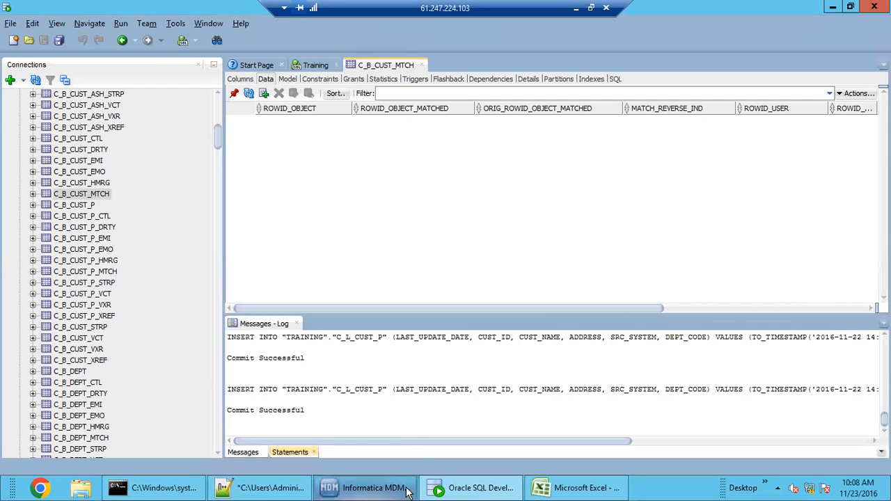
pyautogui.click(403, 489)
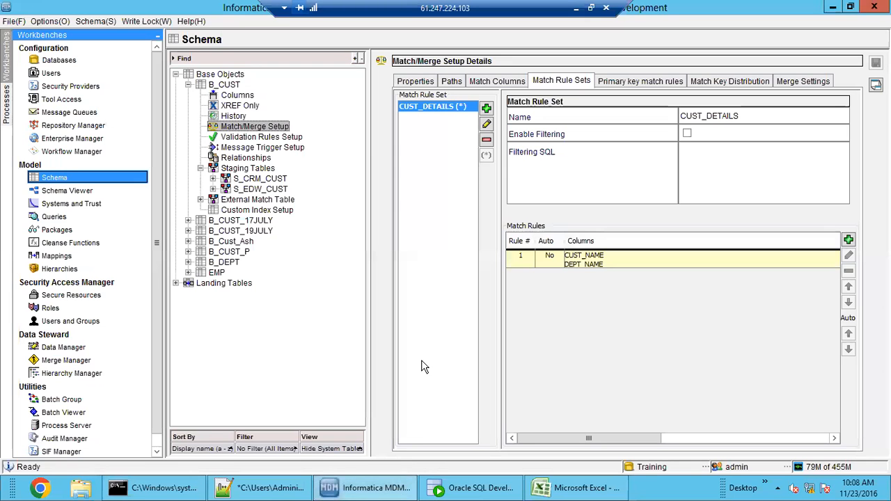
pyautogui.click(388, 492)
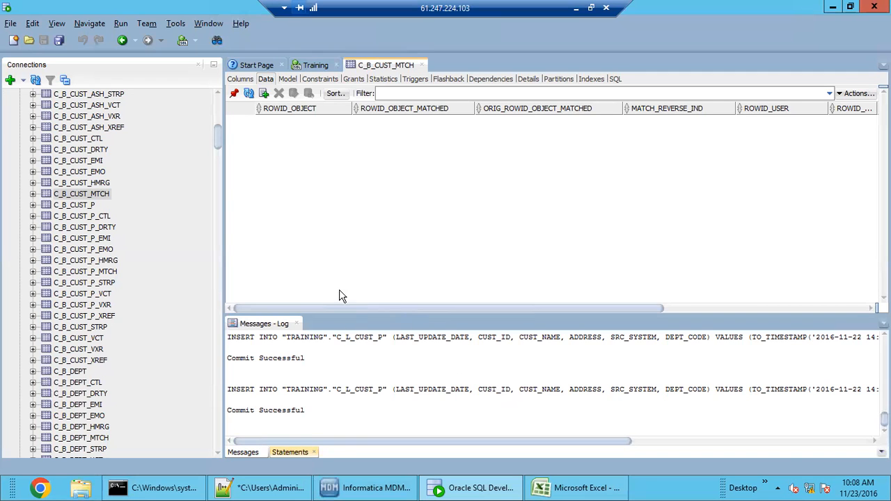
# Switch to Informatica MDM and view the cross references of each B_CUST record in Data Manager.
pyautogui.click(341, 492)
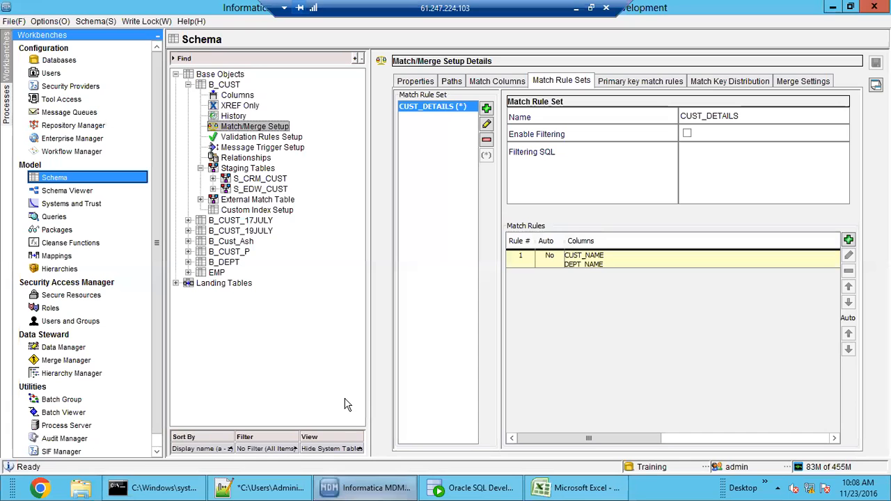
pyautogui.click(82, 348)
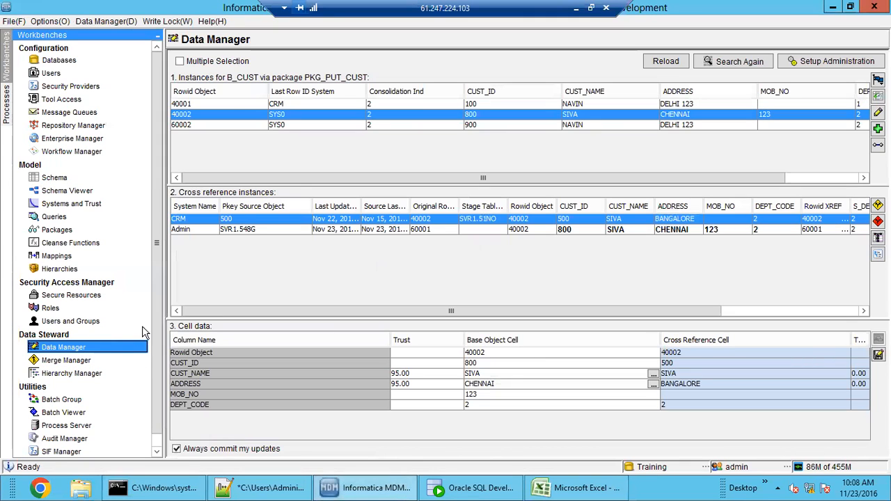
pyautogui.click(231, 106)
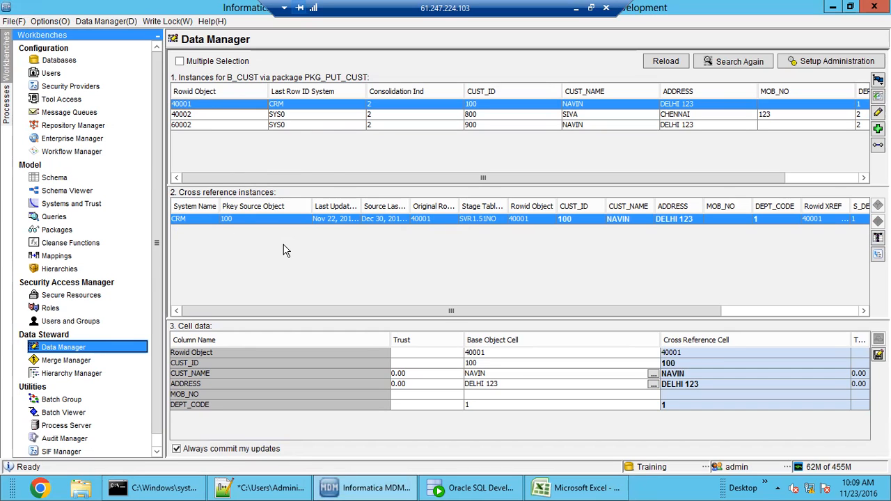
pyautogui.click(195, 116)
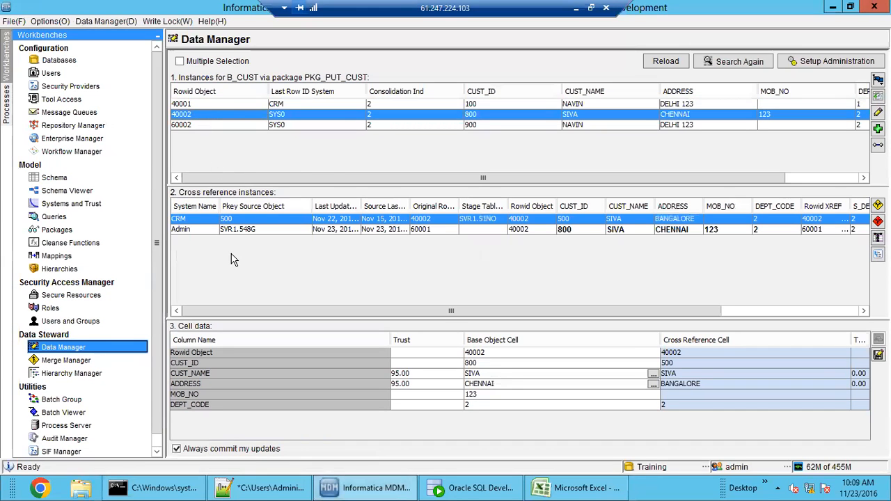
pyautogui.click(191, 105)
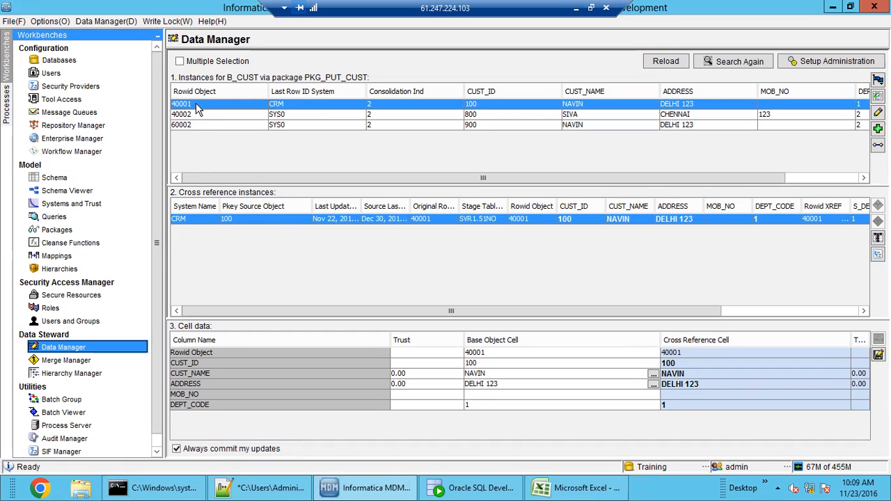
pyautogui.click(179, 116)
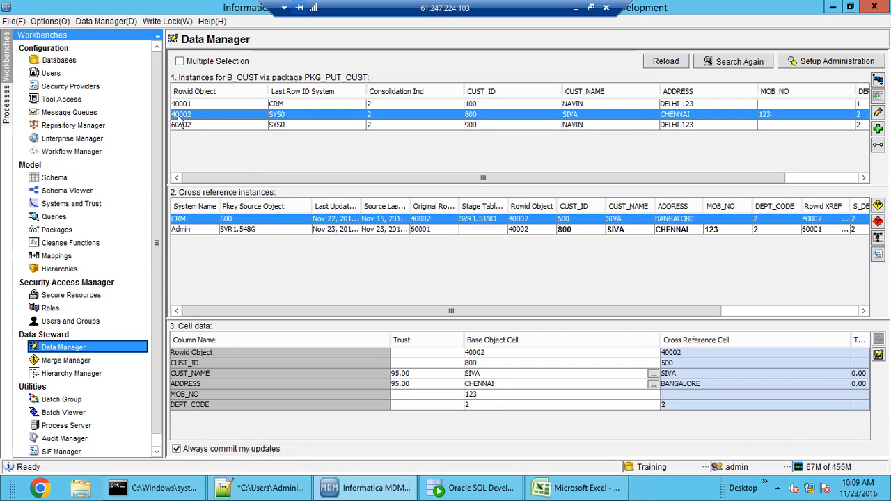
pyautogui.click(185, 126)
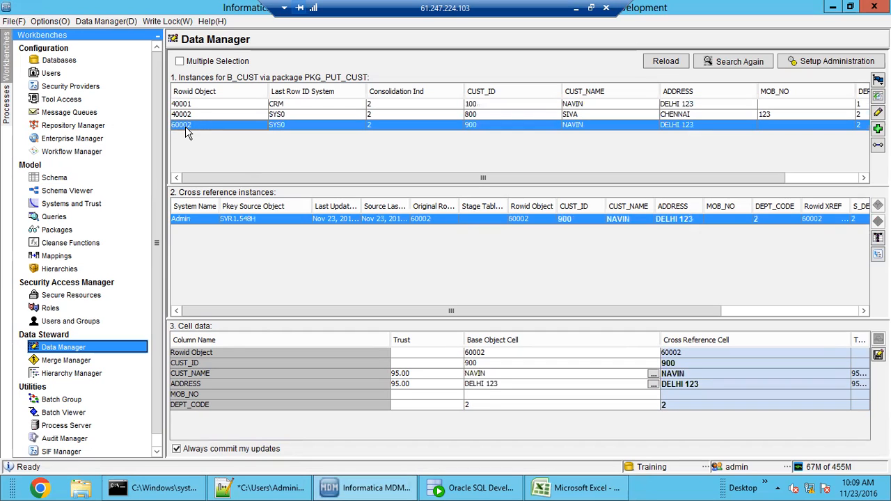
# Compare the cross references and cell data of the B_CUST records with Rowid Object 40001 and 40002.
pyautogui.click(198, 105)
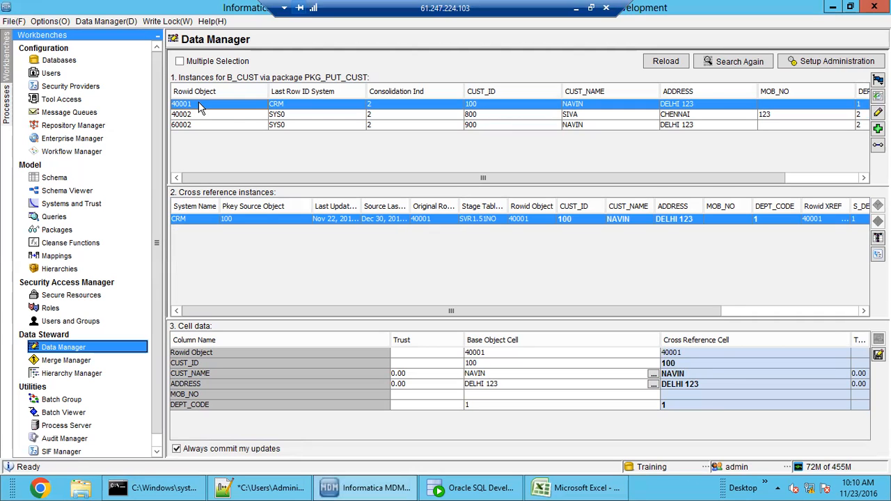
pyautogui.click(222, 116)
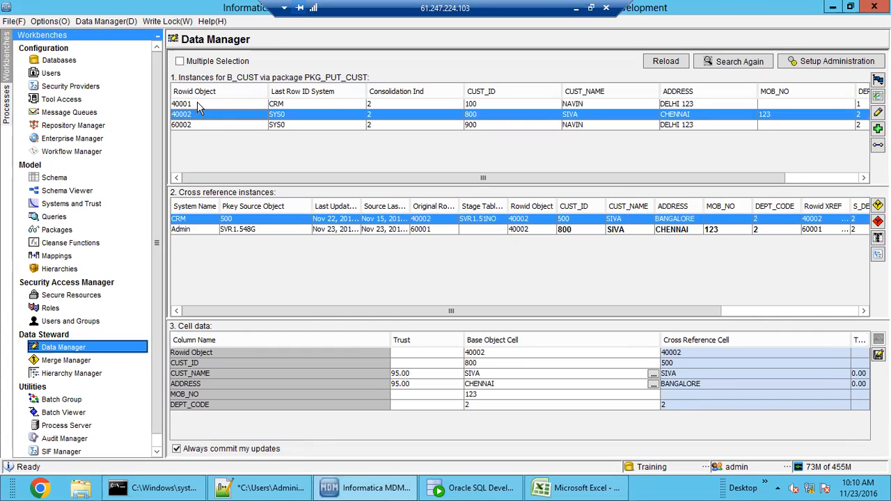
pyautogui.click(197, 103)
pyautogui.click(196, 114)
pyautogui.click(197, 104)
pyautogui.click(197, 111)
pyautogui.click(203, 106)
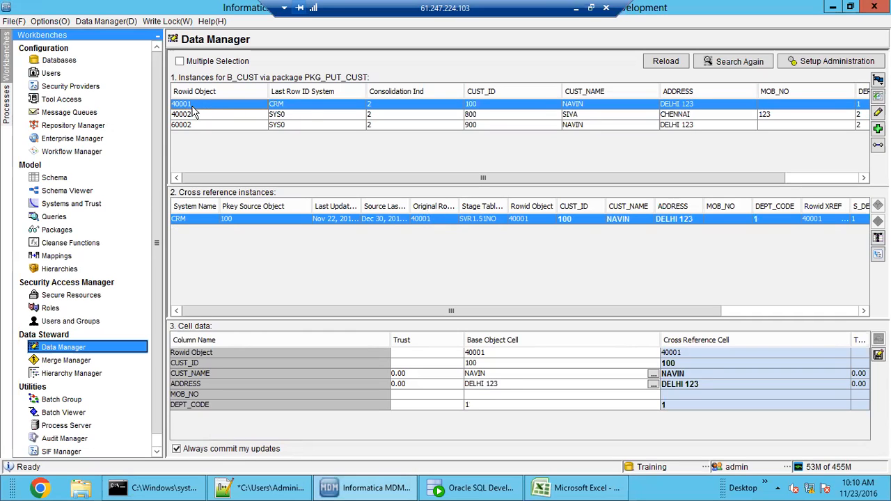
pyautogui.click(198, 115)
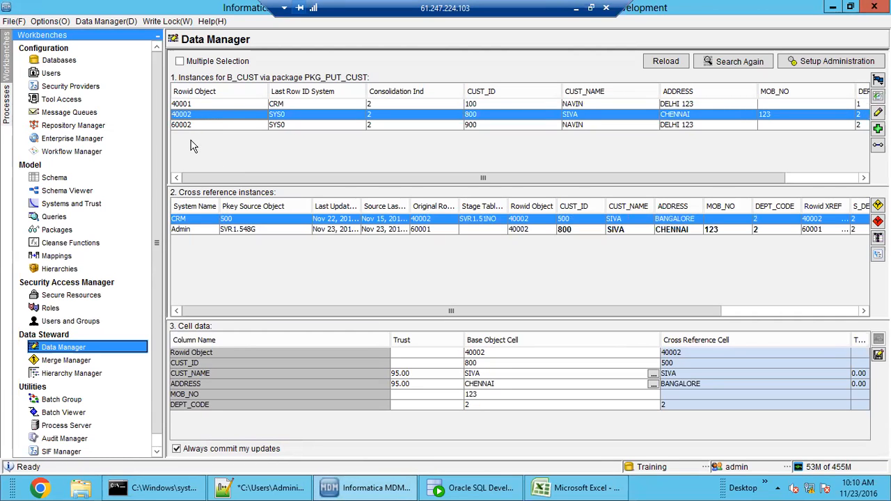
pyautogui.press('Up')
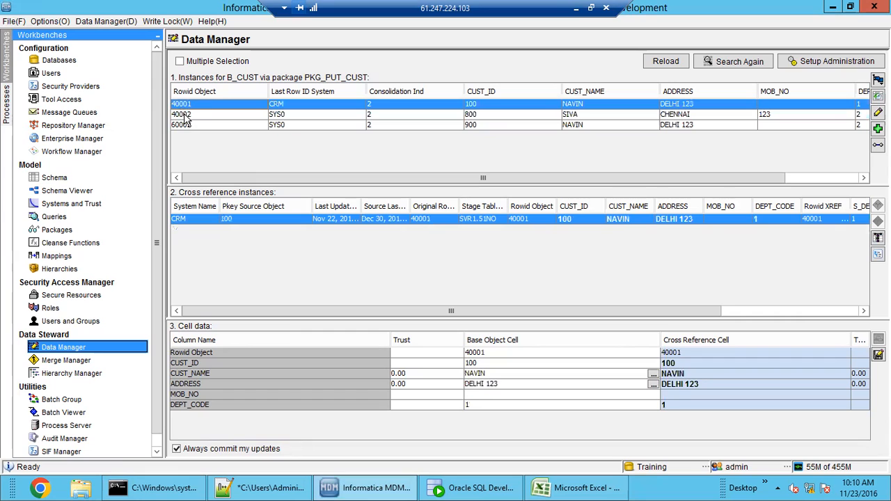
pyautogui.click(188, 116)
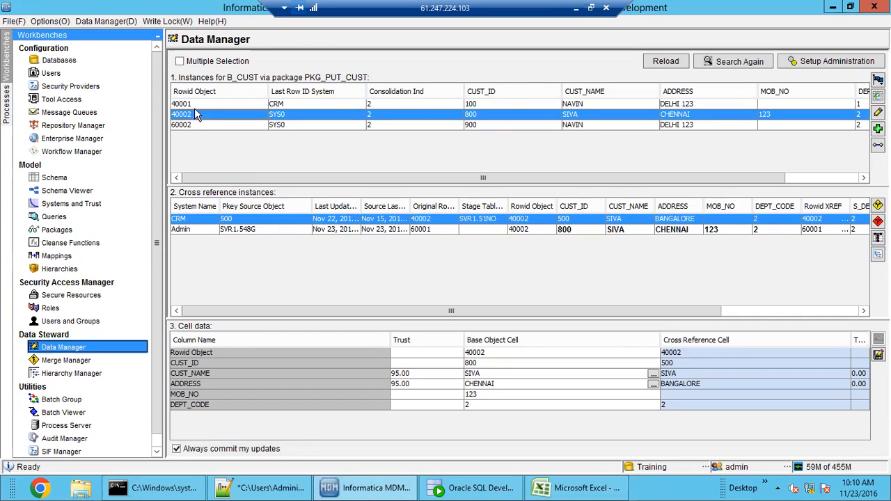
pyautogui.press('Up')
# Examine the cross references of B_CUST record 60002 and recheck those of records 40002 and 40001.
pyautogui.click(194, 126)
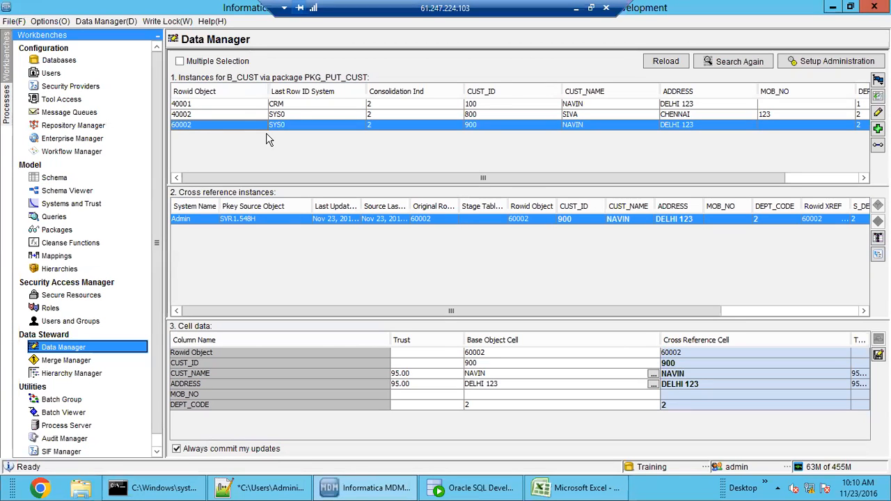
pyautogui.click(202, 116)
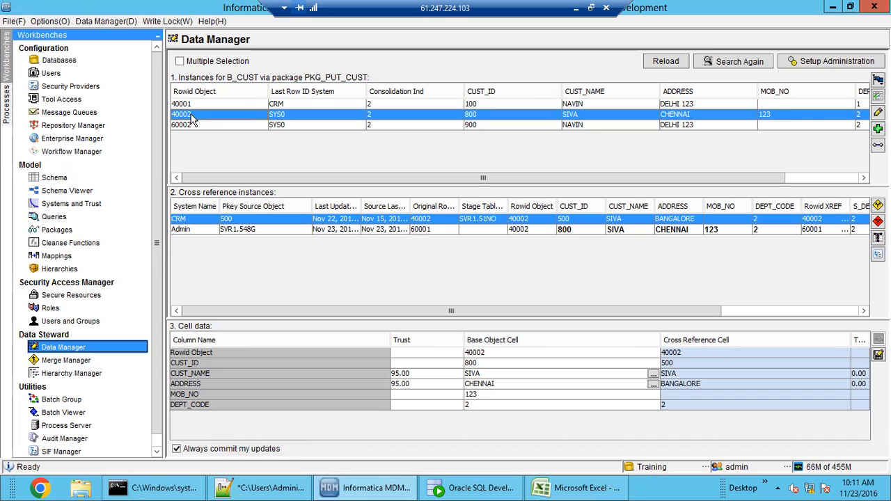
pyautogui.click(195, 107)
pyautogui.click(196, 117)
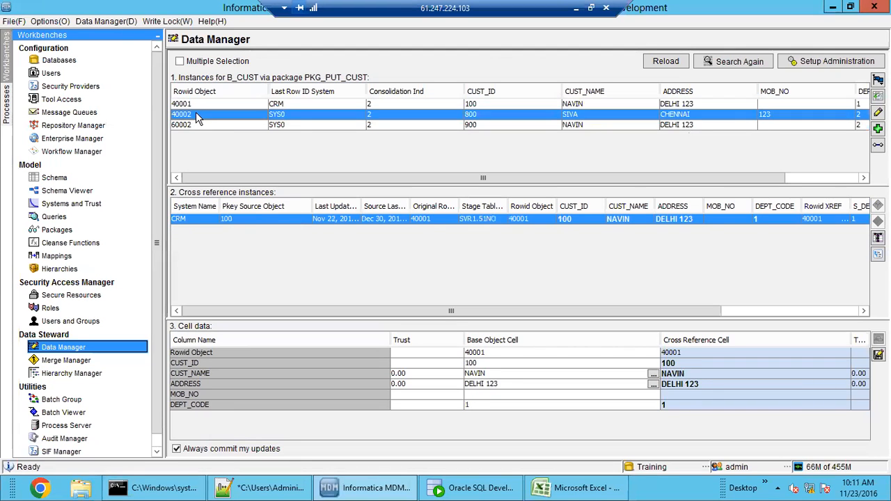
# Compare B_CUST records 40001 and 40002 again, checking the cross references and cell data of each.
pyautogui.click(196, 105)
pyautogui.click(197, 114)
pyautogui.click(198, 106)
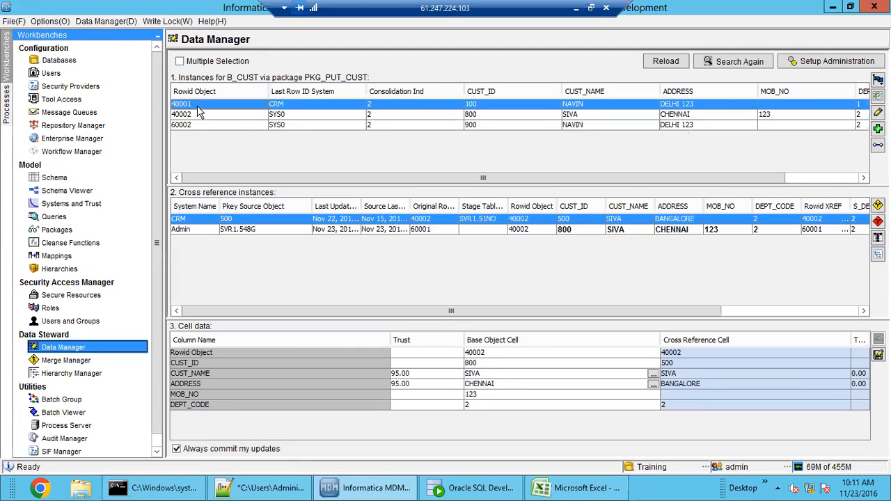
pyautogui.click(197, 116)
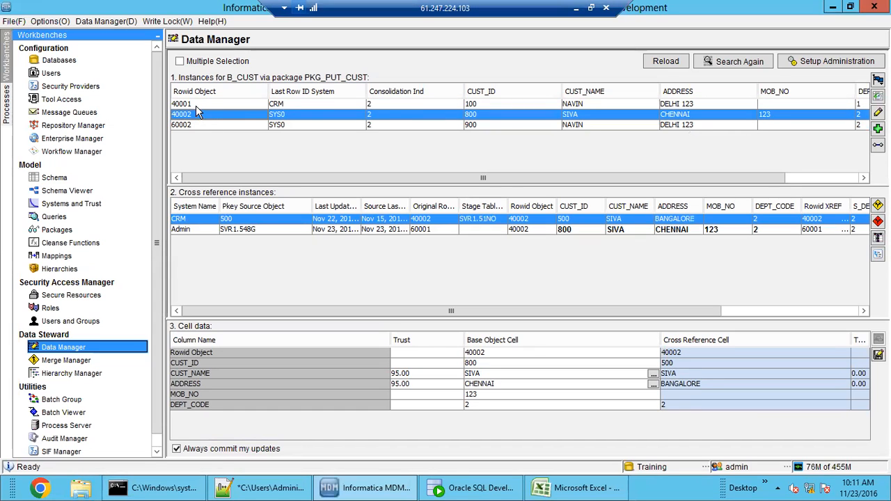
pyautogui.click(196, 105)
pyautogui.click(196, 115)
pyautogui.click(197, 105)
pyautogui.click(197, 116)
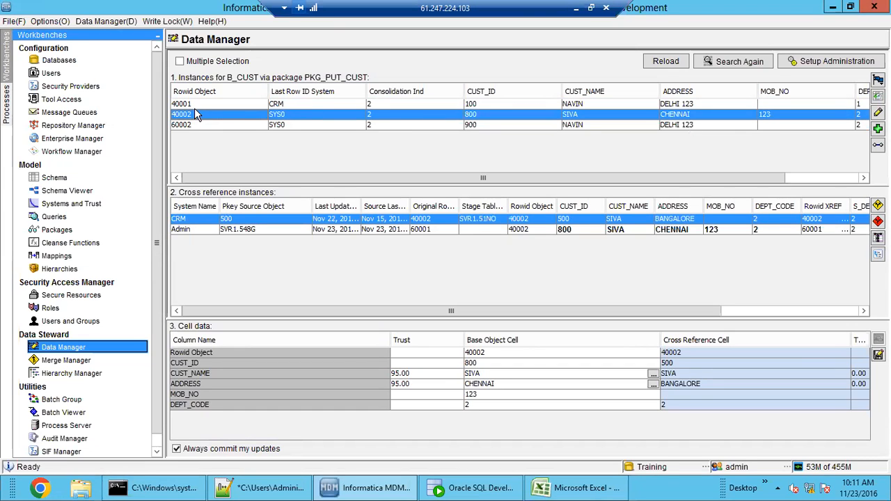
pyautogui.click(195, 106)
# Reload the B_CUST instances and review the cross references of records 60002, 40002 and 40001.
pyautogui.click(666, 64)
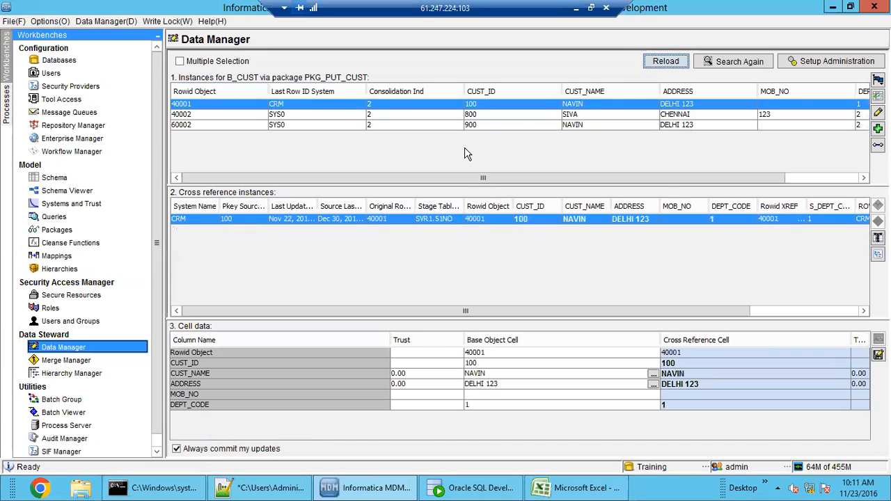
pyautogui.click(404, 125)
pyautogui.click(374, 116)
pyautogui.click(380, 104)
pyautogui.click(376, 115)
pyautogui.click(376, 125)
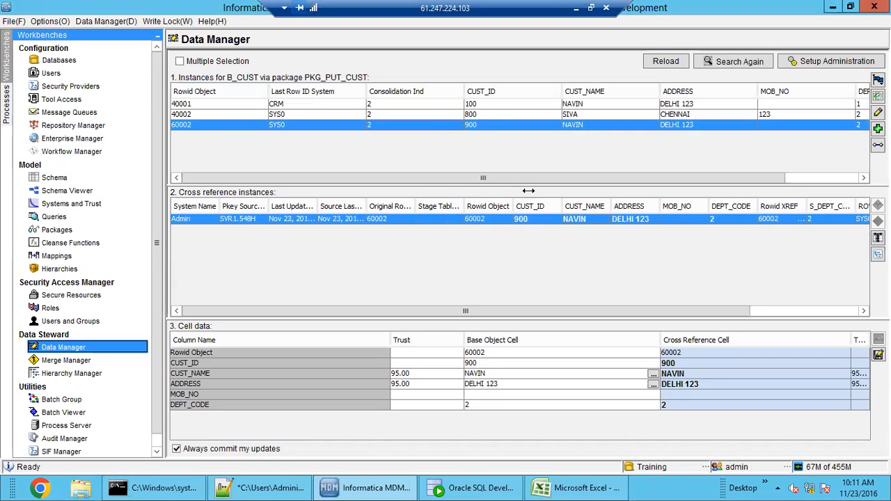
pyautogui.click(351, 115)
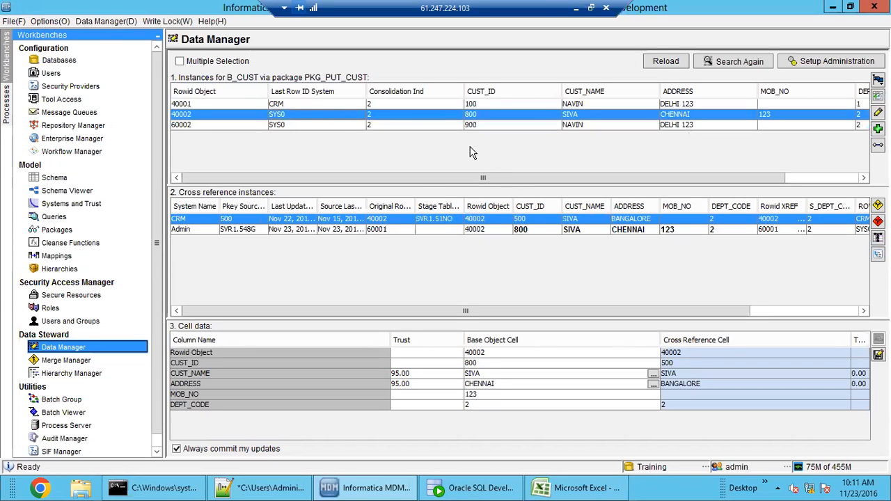
pyautogui.click(426, 104)
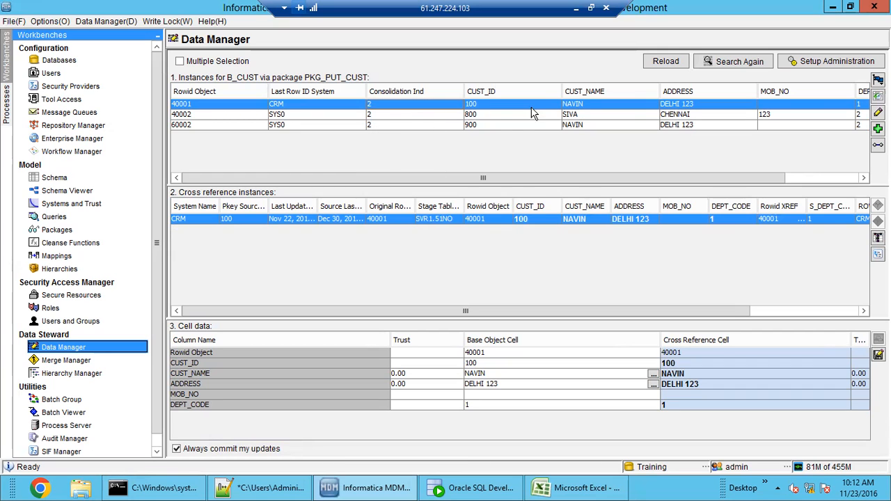
pyautogui.click(667, 68)
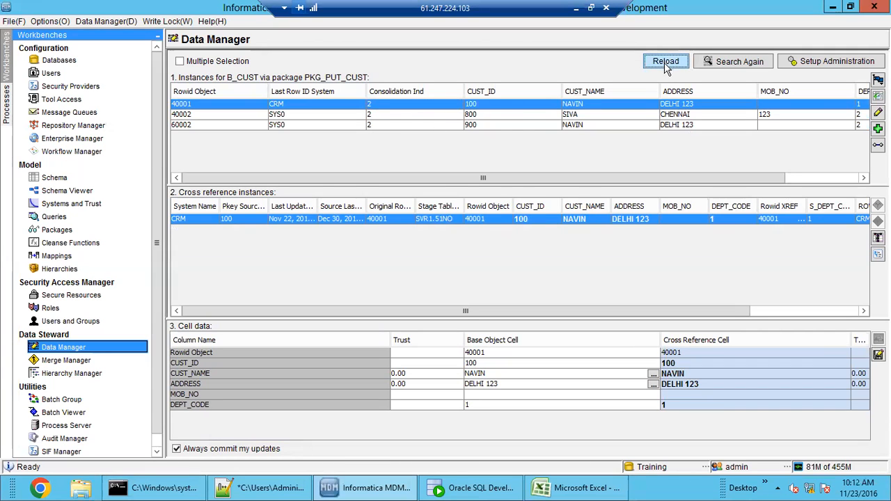
# Switch to Oracle SQL Developer and check the data of the C_B_CUST table.
pyautogui.click(459, 487)
pyautogui.moveTo(217, 139); pyautogui.dragTo(219, 104)
pyautogui.click(76, 152)
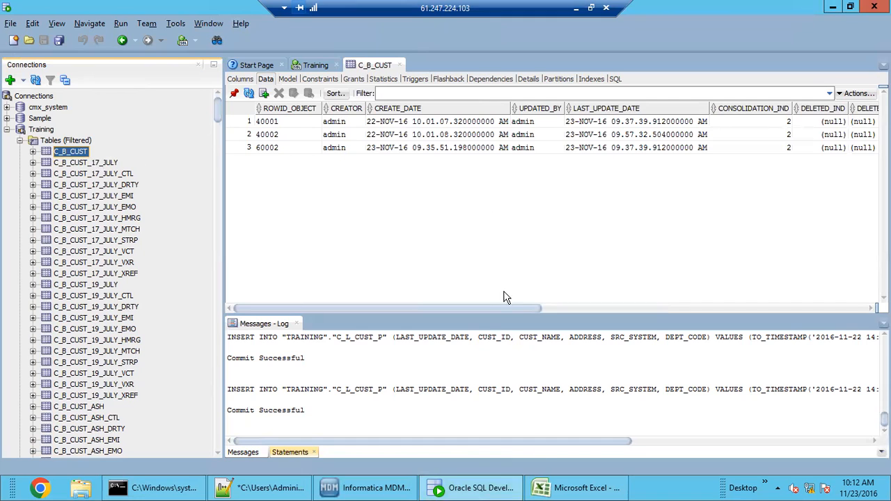
pyautogui.click(833, 7)
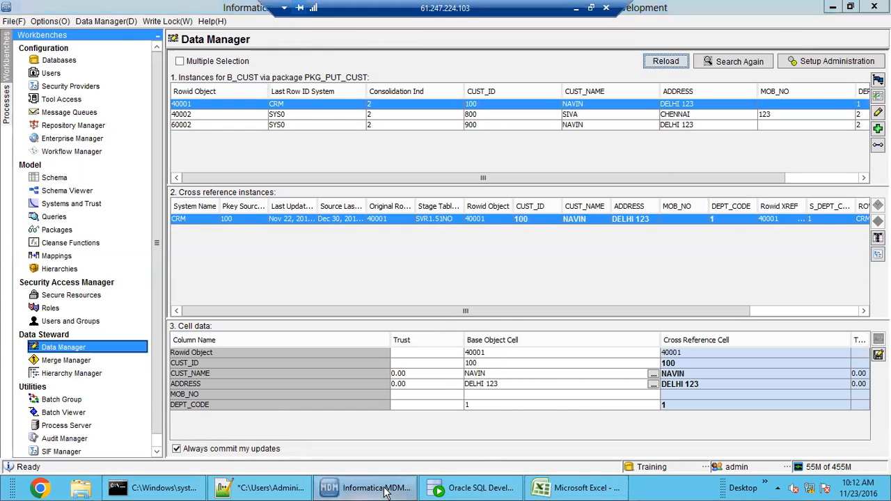
# Read the merge notes in Notepad++, return to Informatica MDM and view the B_CUST column definitions in the Schema tool.
pyautogui.click(383, 489)
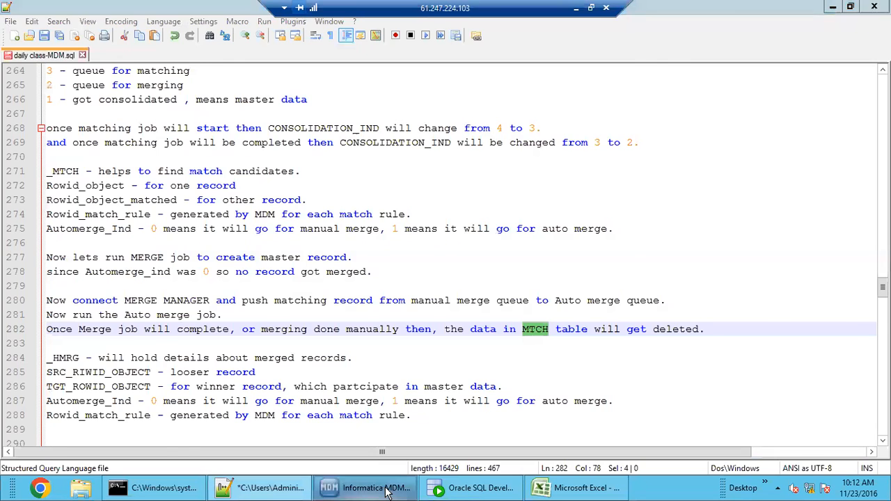
pyautogui.click(387, 490)
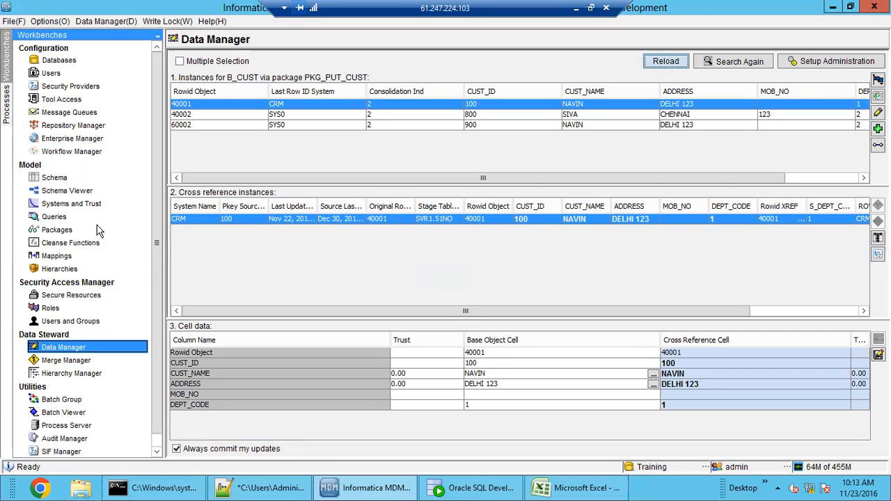
pyautogui.click(61, 179)
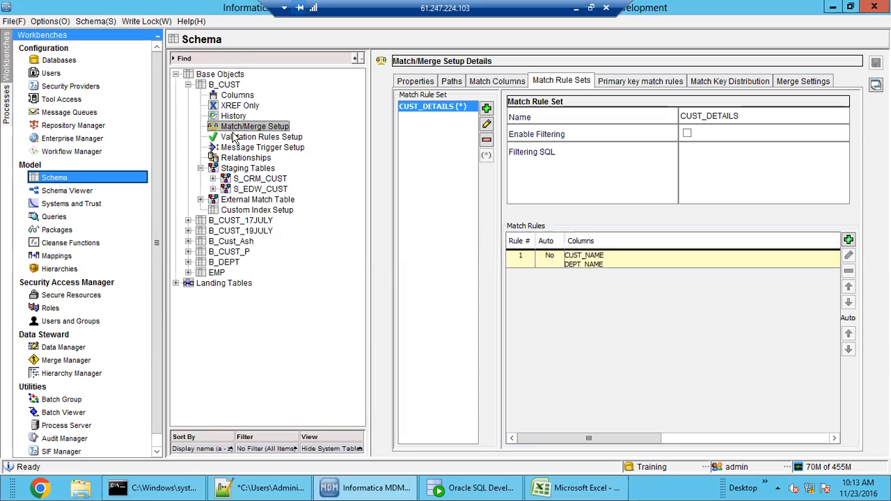
pyautogui.click(233, 97)
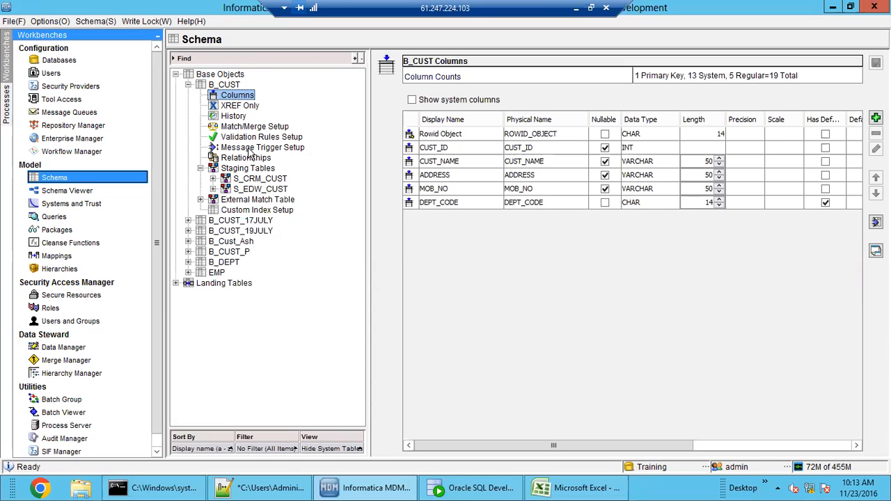
# View the CRM system identity in Systems and Trust and the trust assignments of the B_CUST table by source system.
pyautogui.click(69, 206)
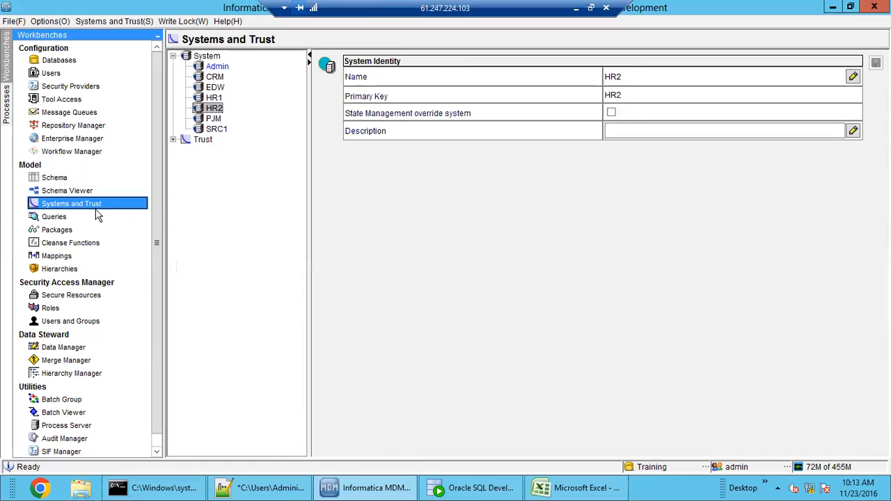
pyautogui.click(215, 77)
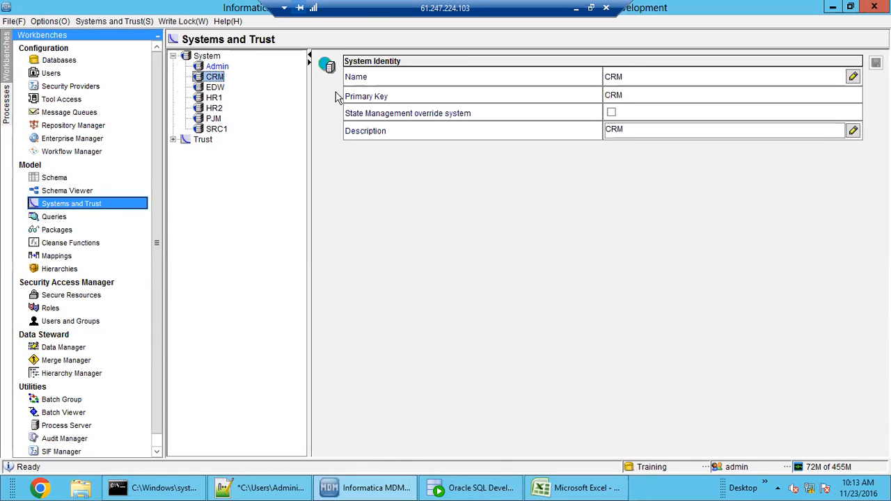
pyautogui.doubleClick(209, 142)
pyautogui.click(227, 152)
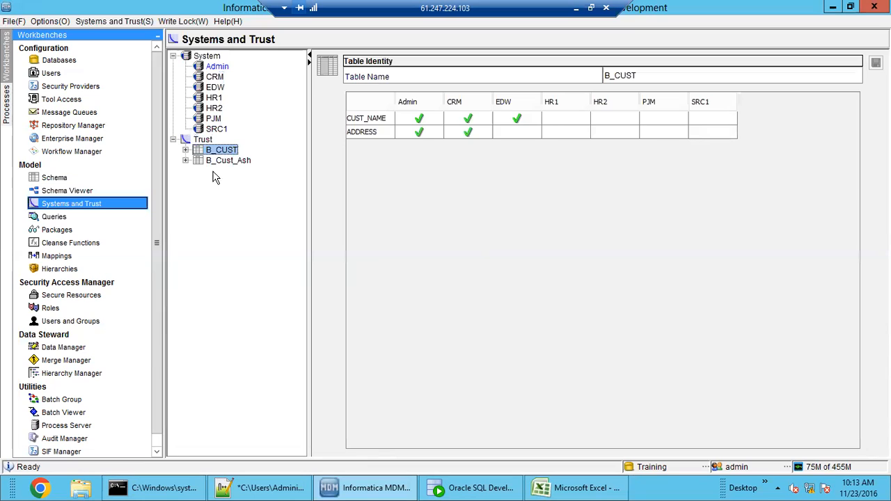
# Compare the trust settings and decay graphs of the CUST_NAME and ADDRESS columns of B_CUST.
pyautogui.doubleClick(210, 151)
pyautogui.click(240, 161)
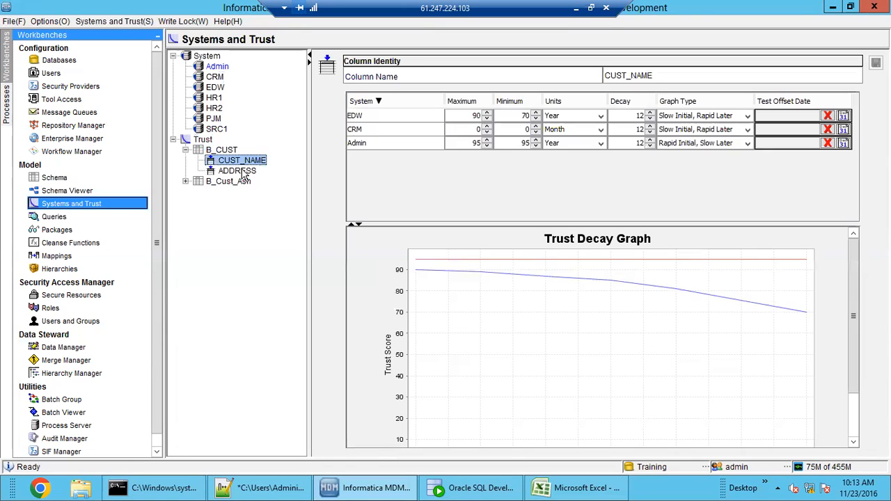
pyautogui.click(236, 171)
pyautogui.click(226, 151)
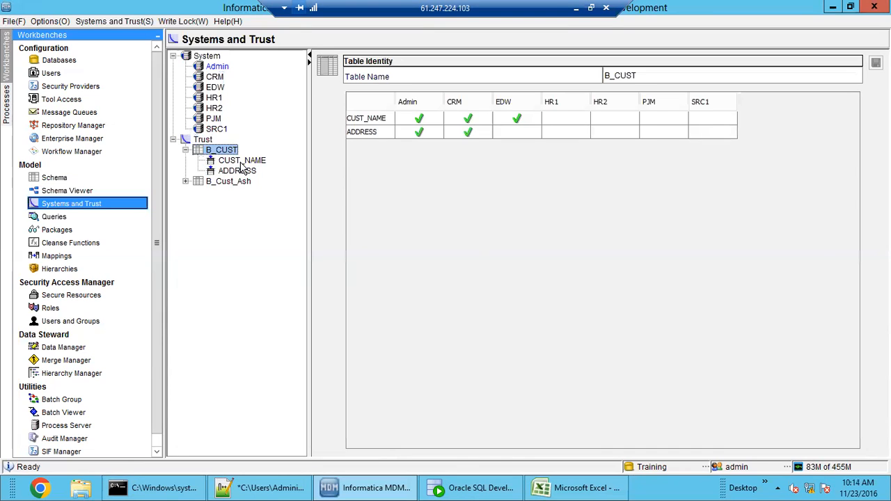
pyautogui.click(247, 172)
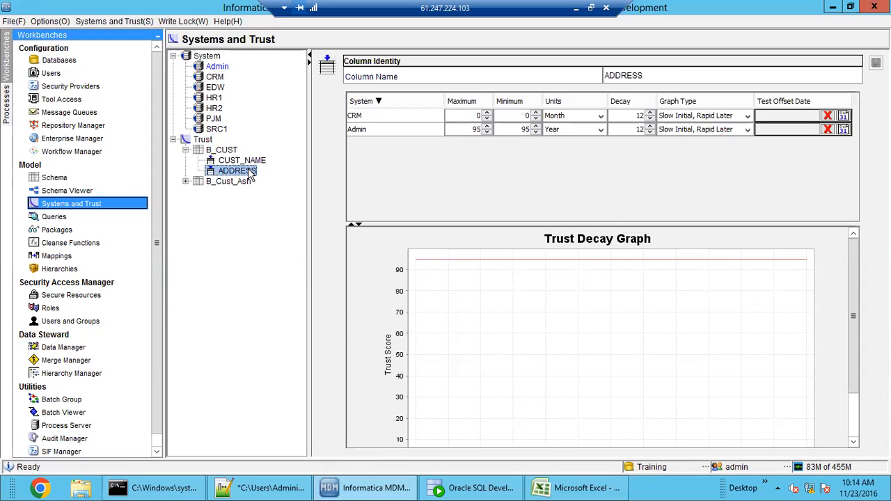
pyautogui.click(254, 161)
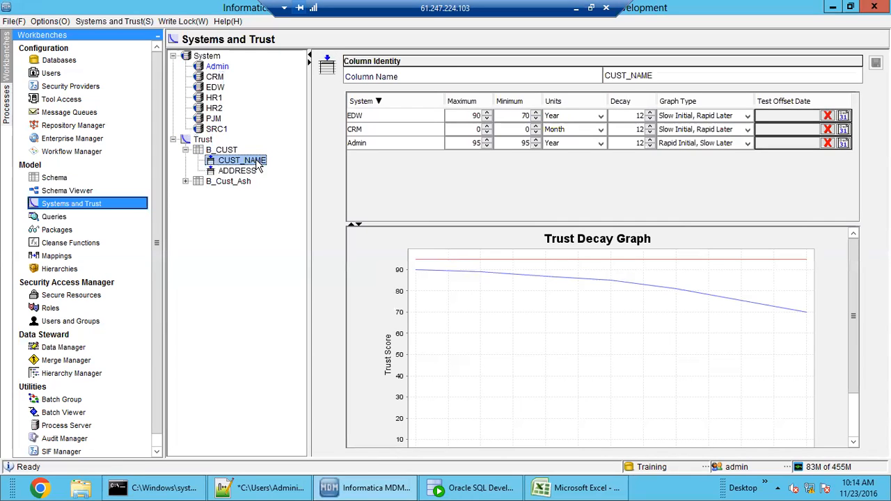
pyautogui.click(222, 152)
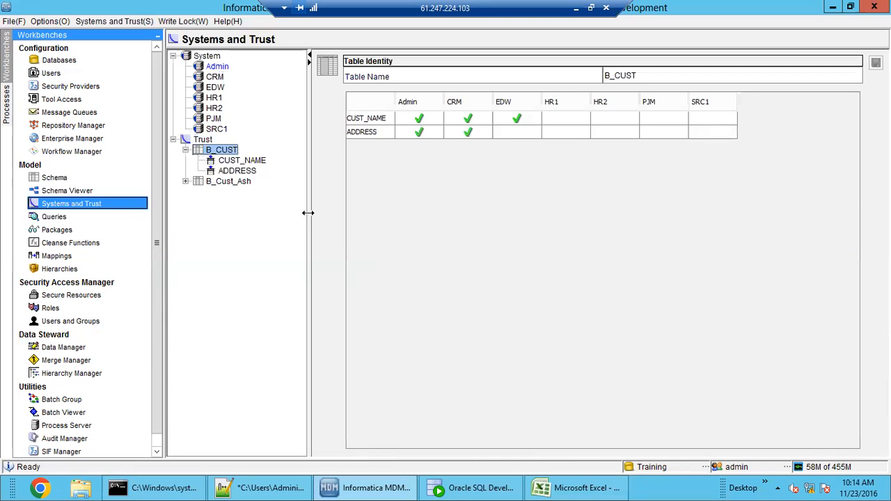
pyautogui.click(241, 160)
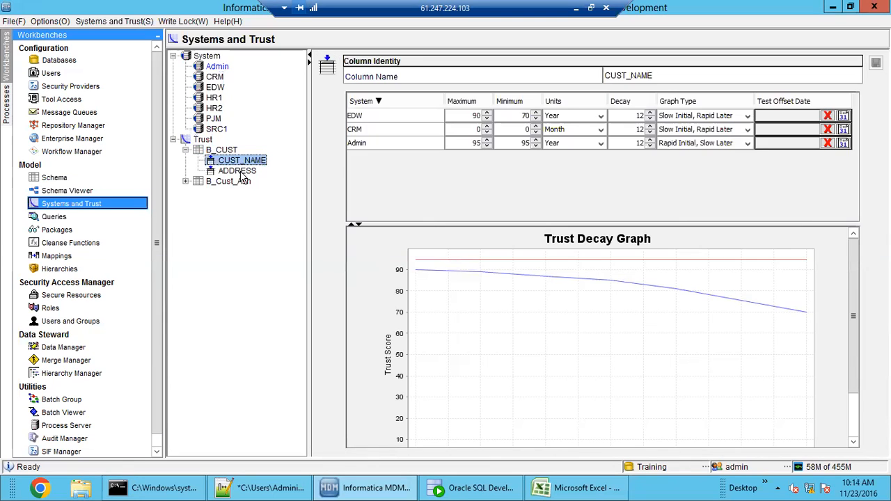
pyautogui.click(243, 172)
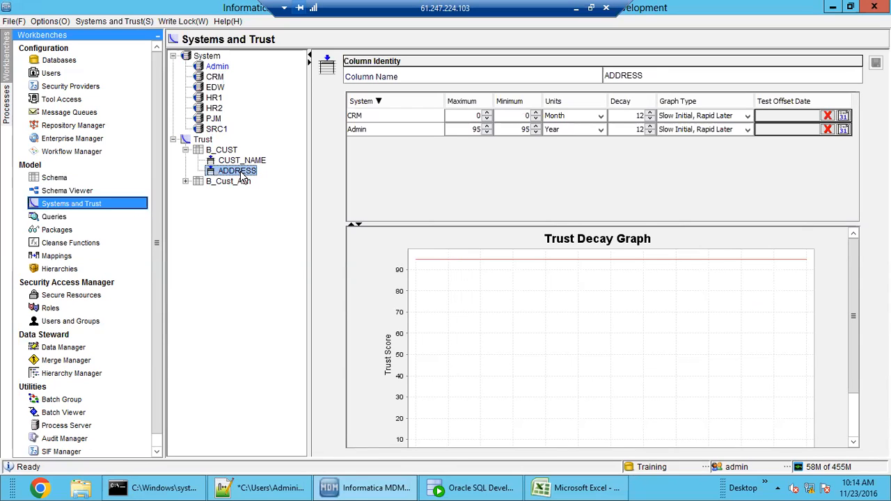